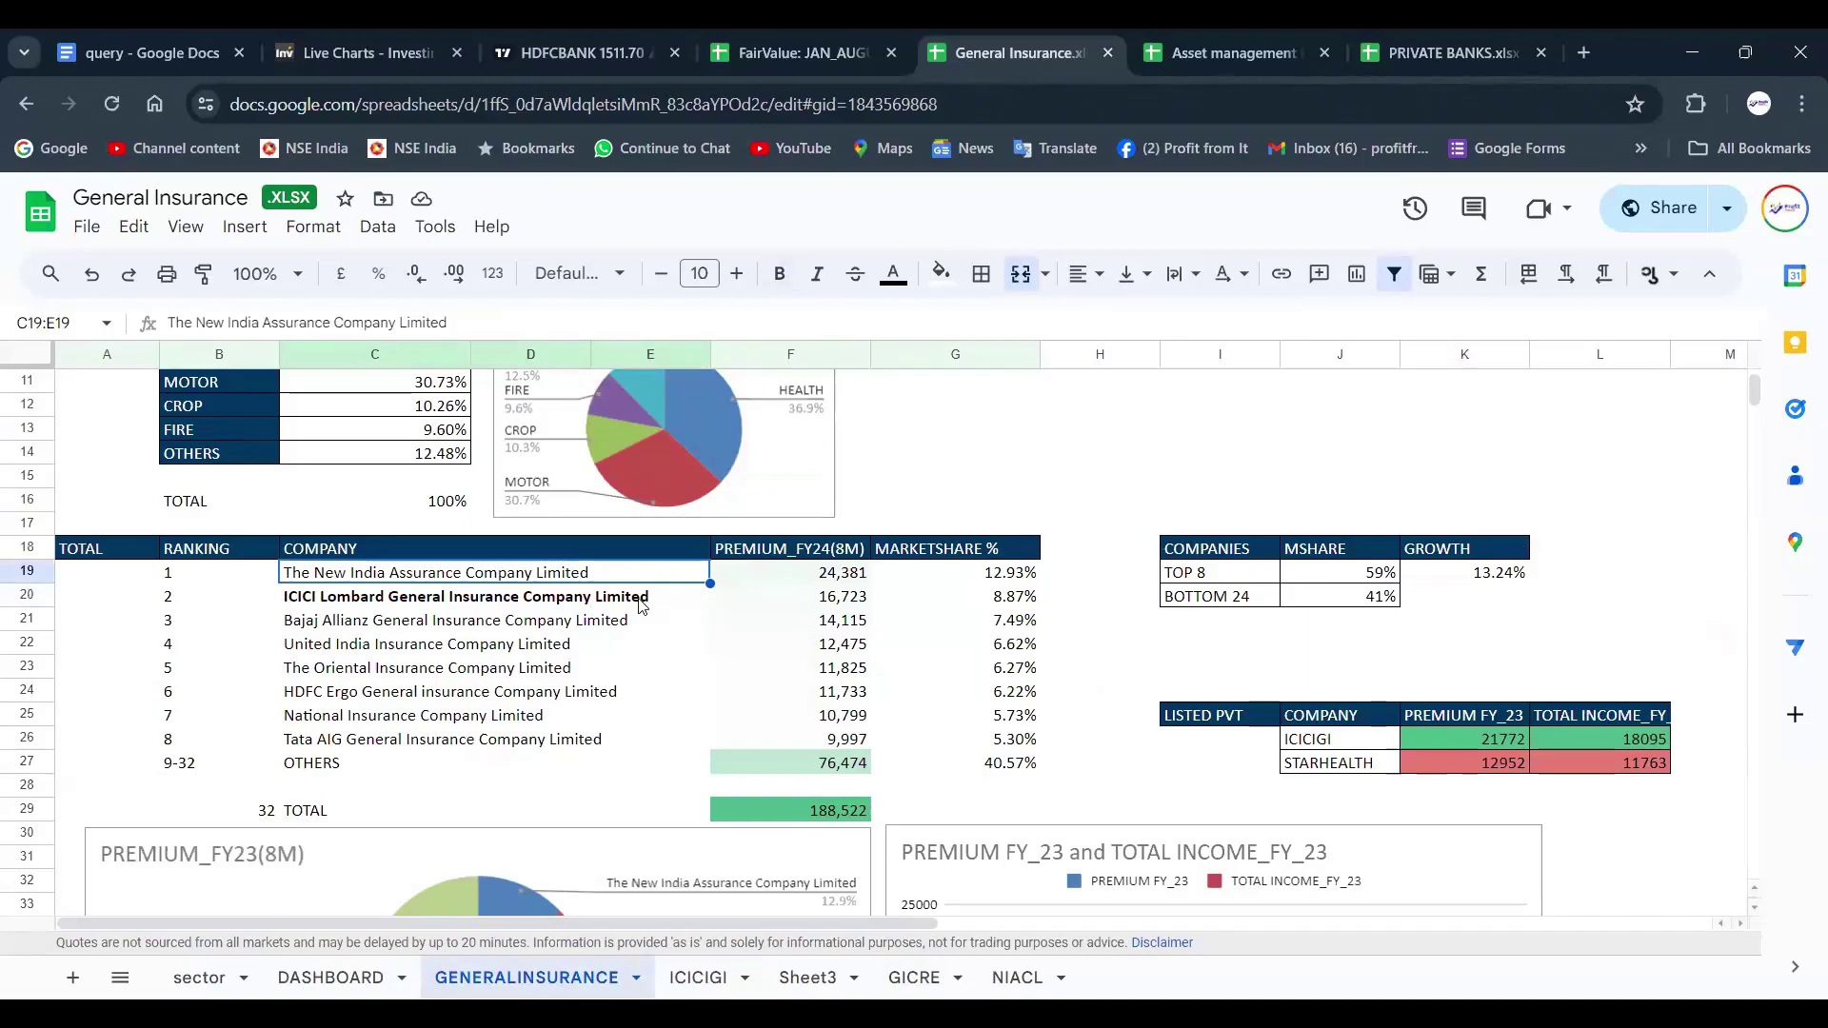
# Step: Compare the rankings and market shares of ICICI Lombard and the other top general insurers in the company table
pyautogui.click(643, 607)
pyautogui.click(630, 625)
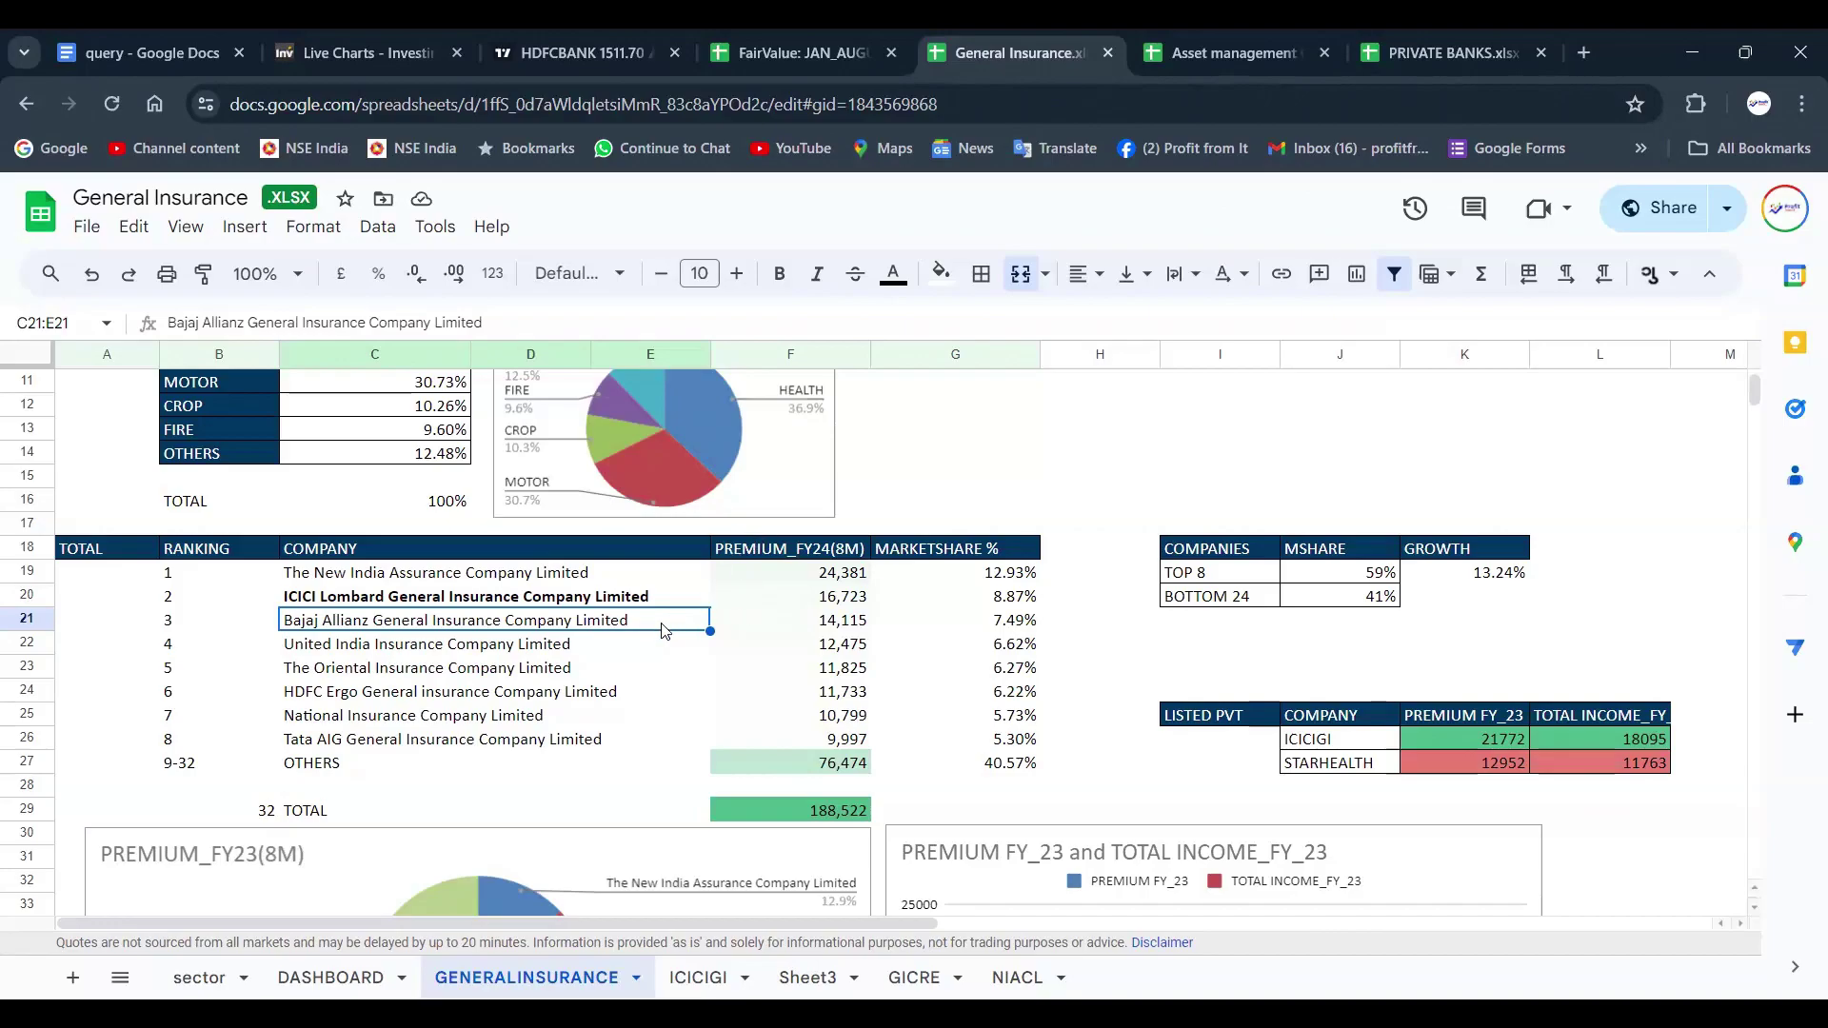
pyautogui.click(1021, 626)
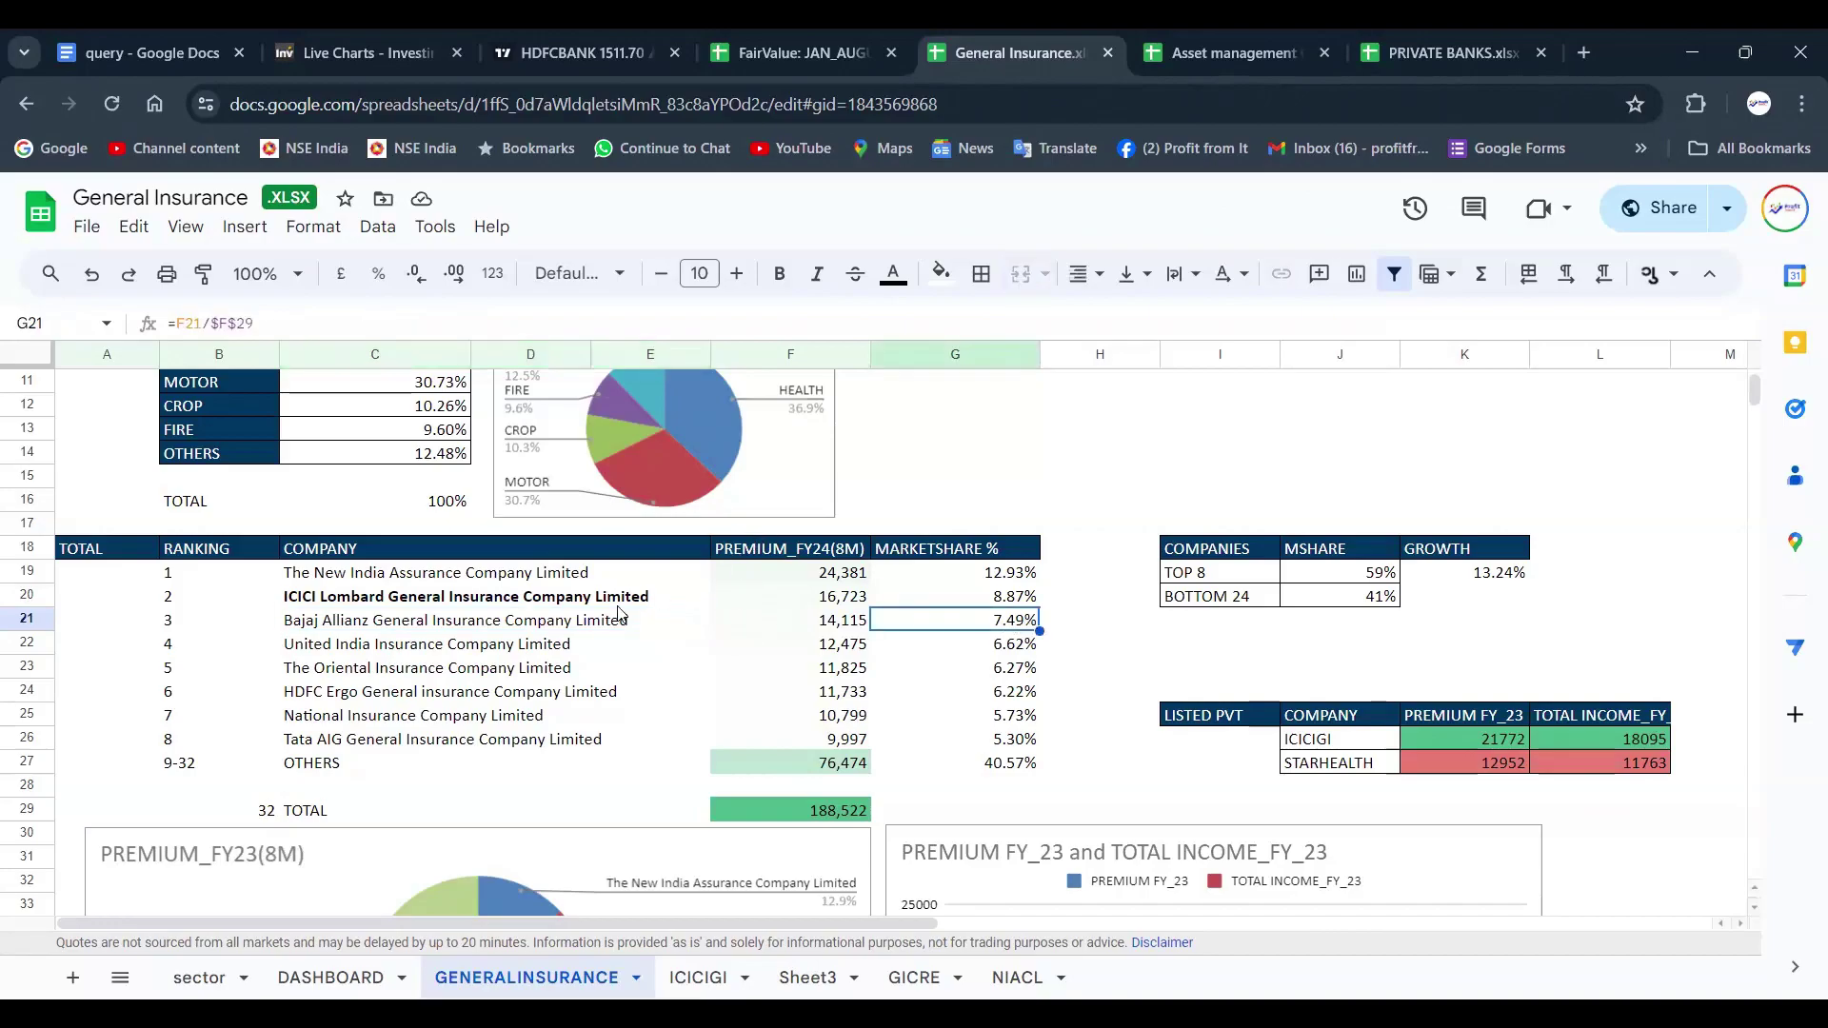
pyautogui.click(524, 600)
pyautogui.moveTo(997, 598); pyautogui.dragTo(569, 604)
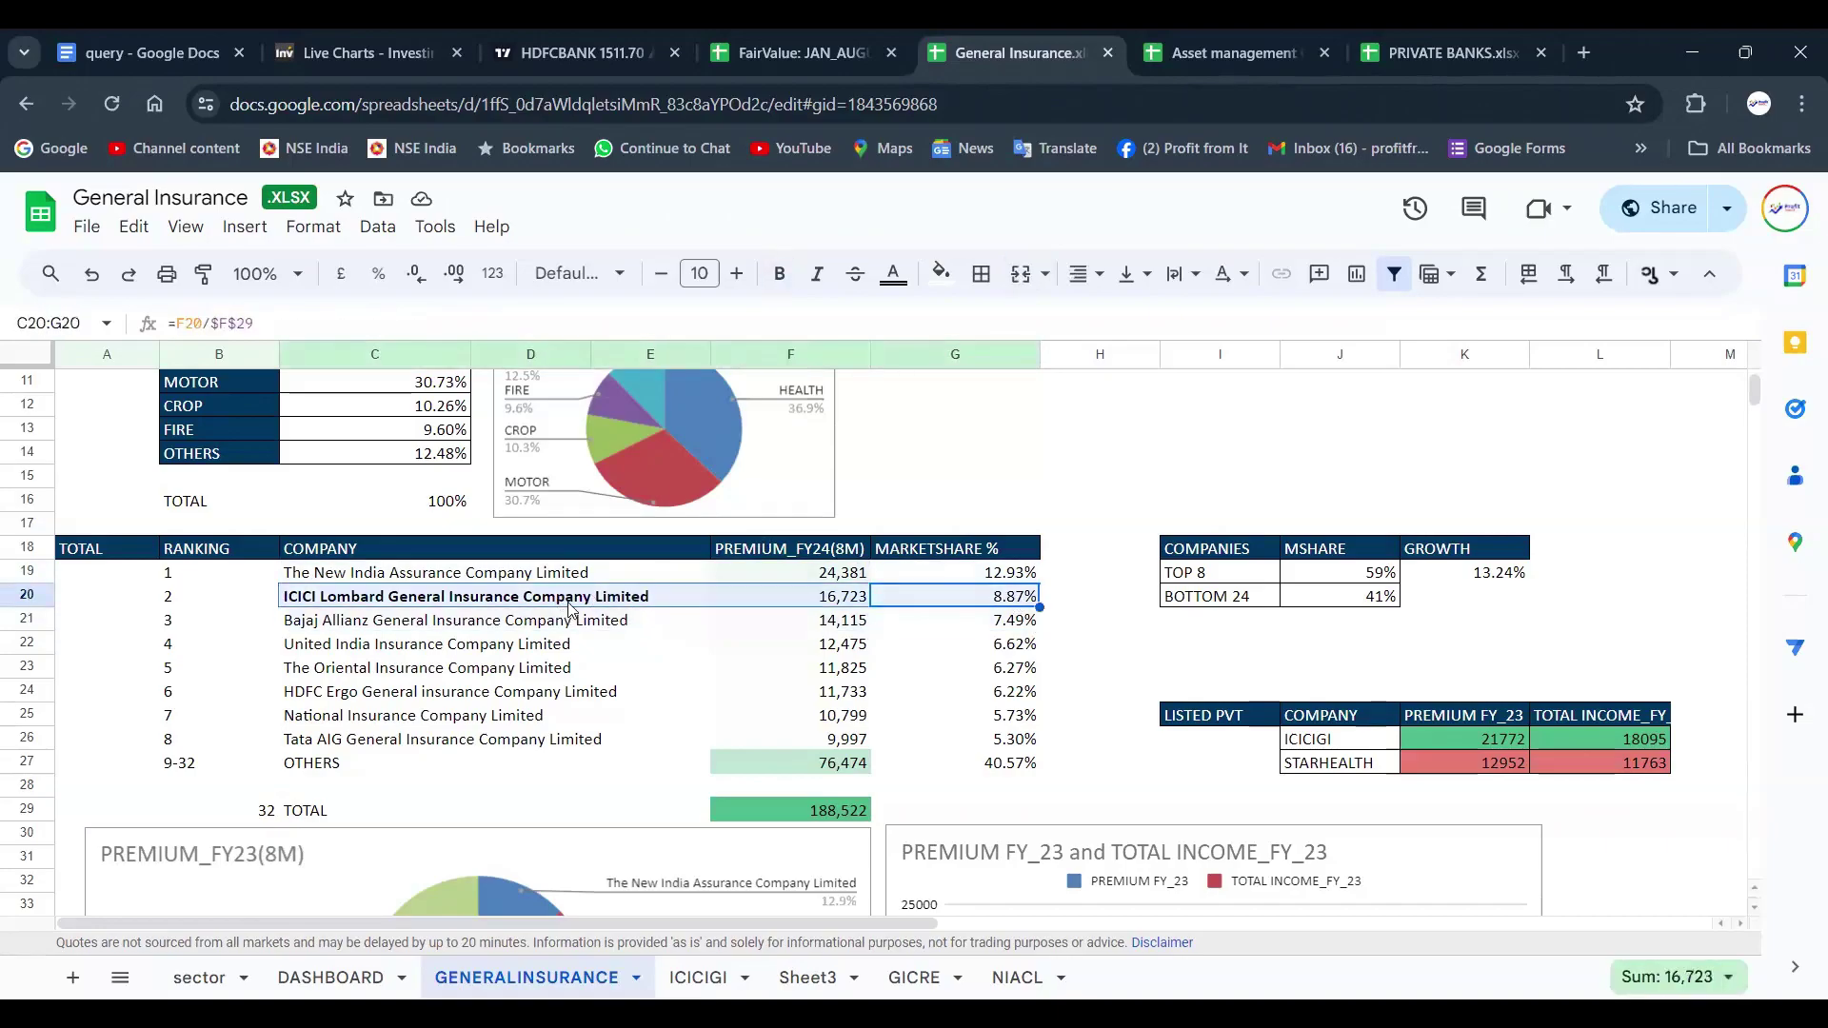
pyautogui.click(1026, 602)
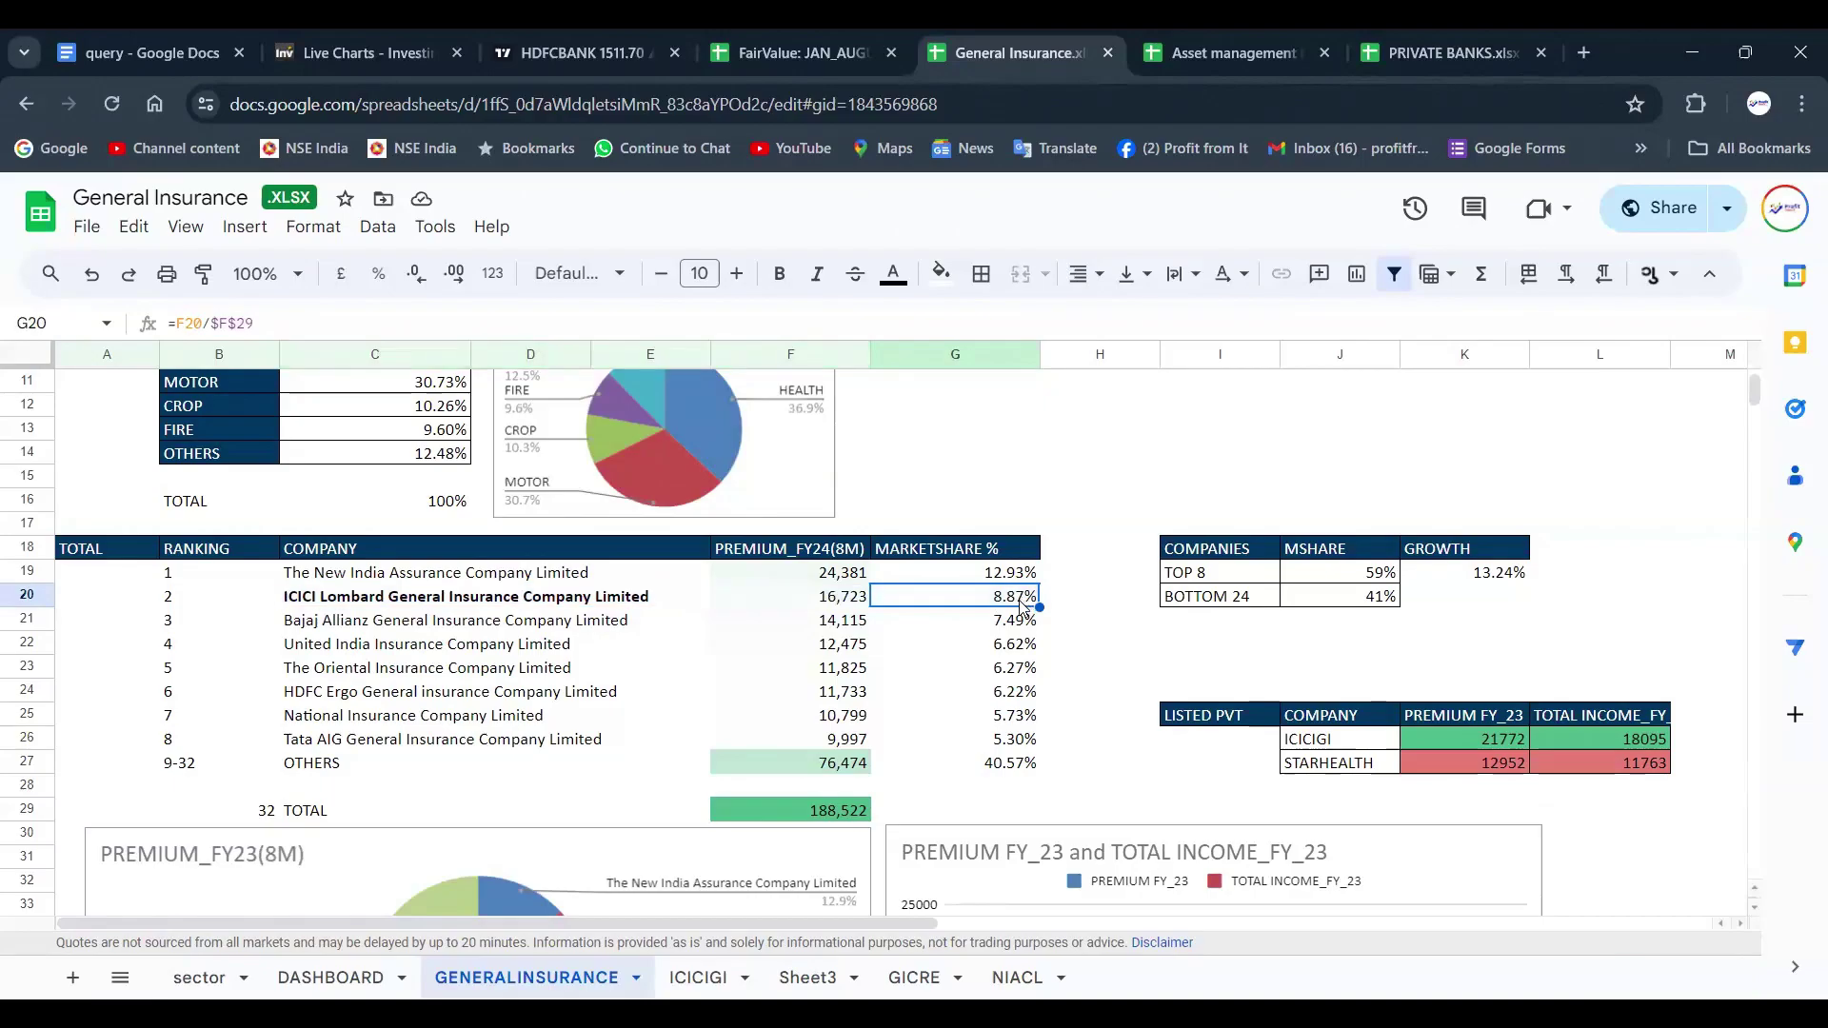
pyautogui.moveTo(552, 574); pyautogui.dragTo(571, 780)
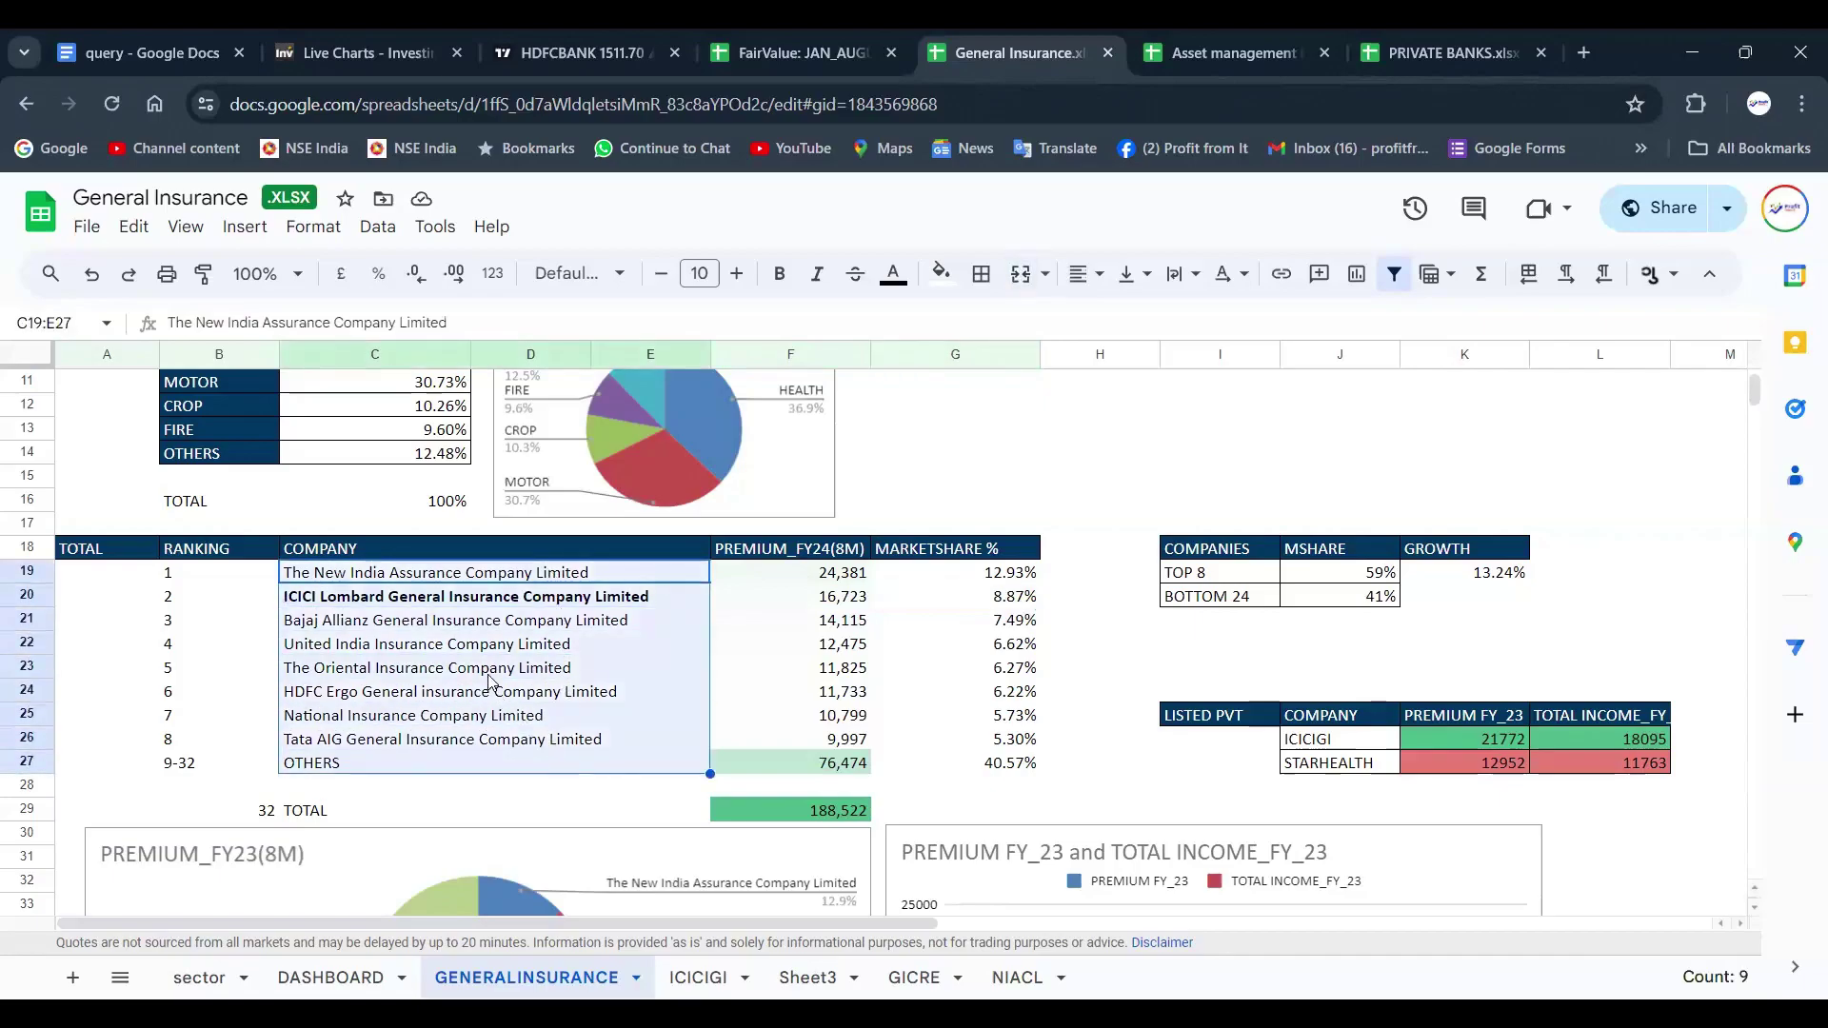
pyautogui.click(590, 620)
pyautogui.click(647, 600)
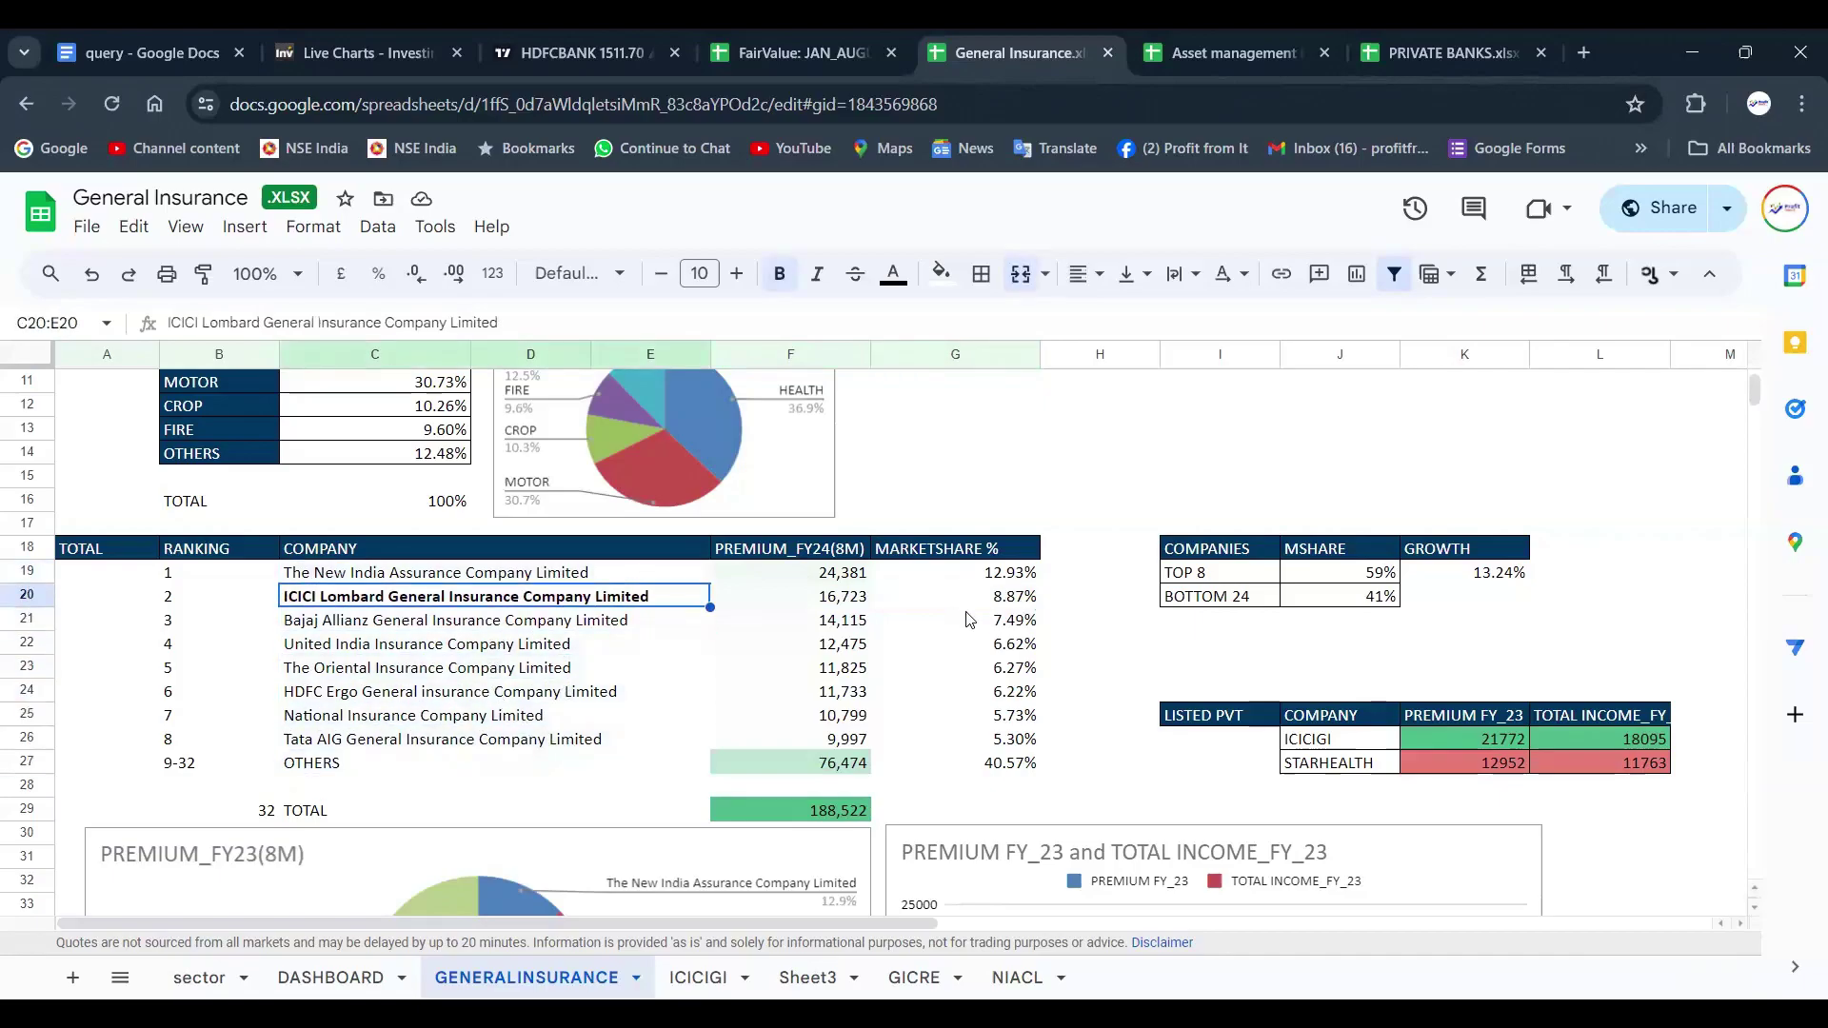
# Step: Read through the solvency, yield and ROE charts, the listed-company comparison and the full insurer ranking on the GENERALINSURANCE sheet
pyautogui.scroll(-10, 995, 640)
pyautogui.scroll(-1, 1003, 646)
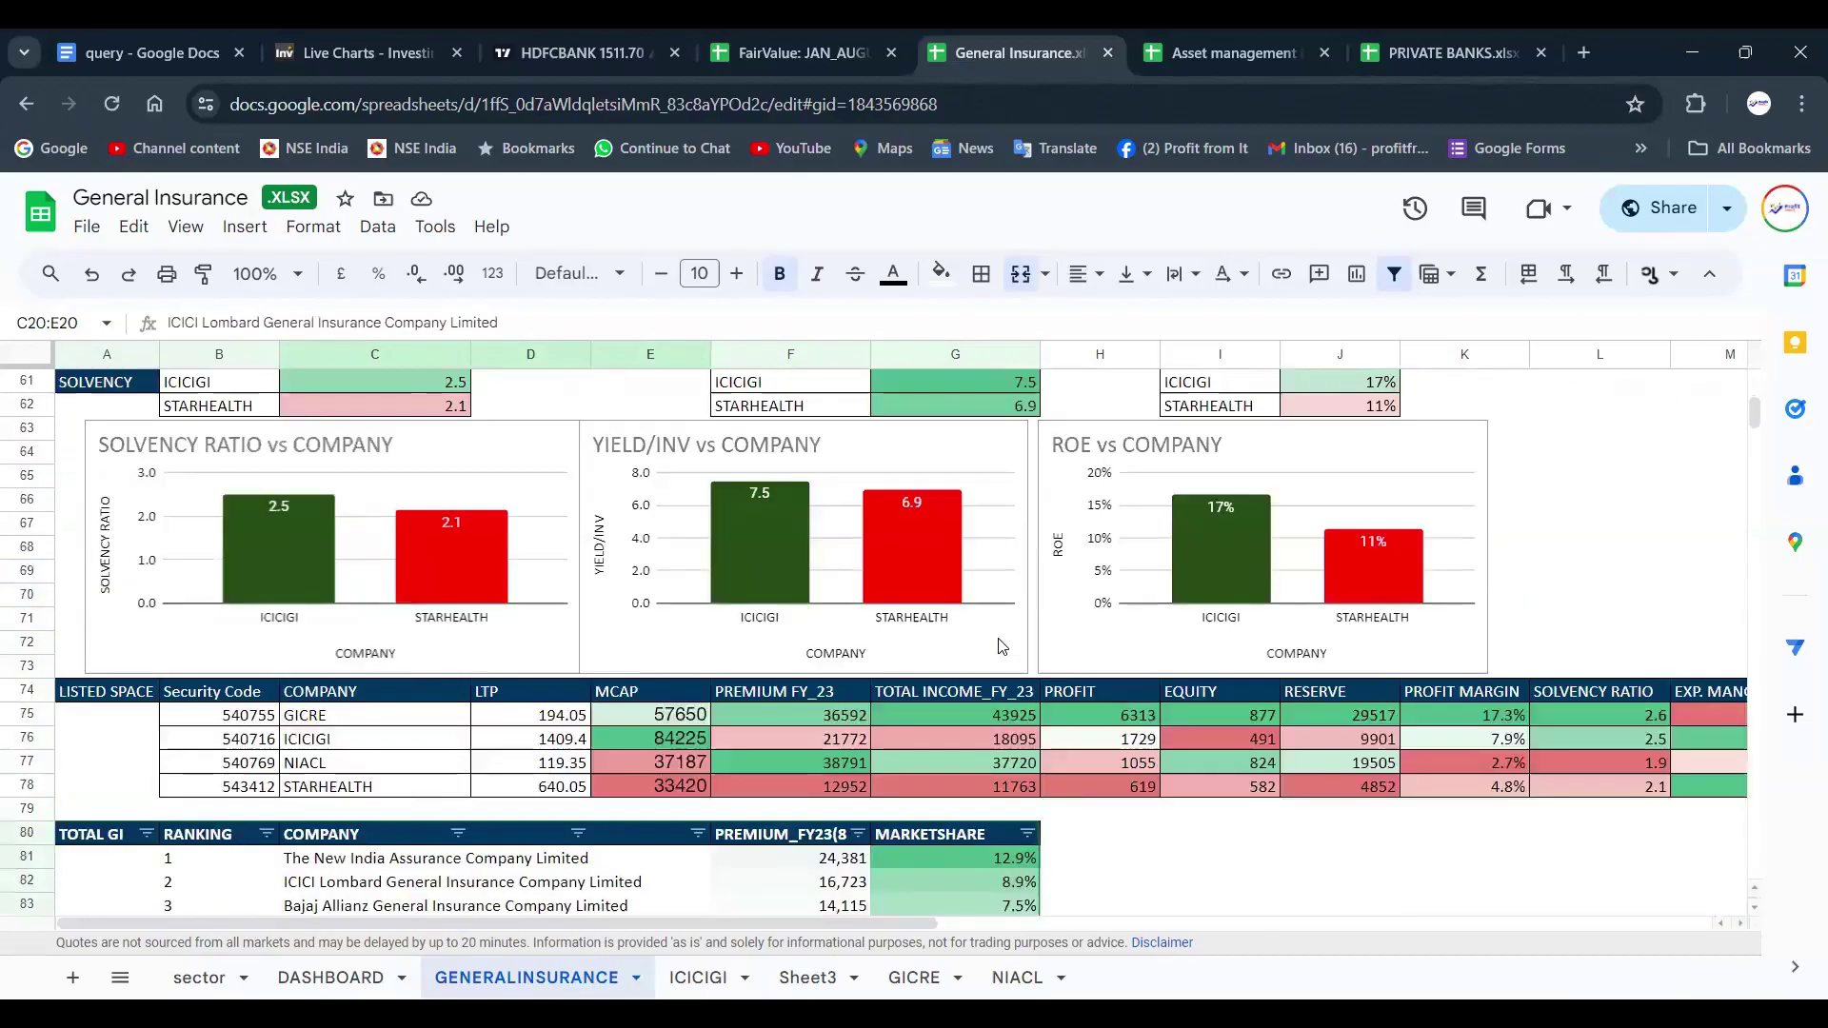
pyautogui.scroll(11, 952, 657)
pyautogui.scroll(-15, 857, 676)
pyautogui.scroll(-3, 803, 692)
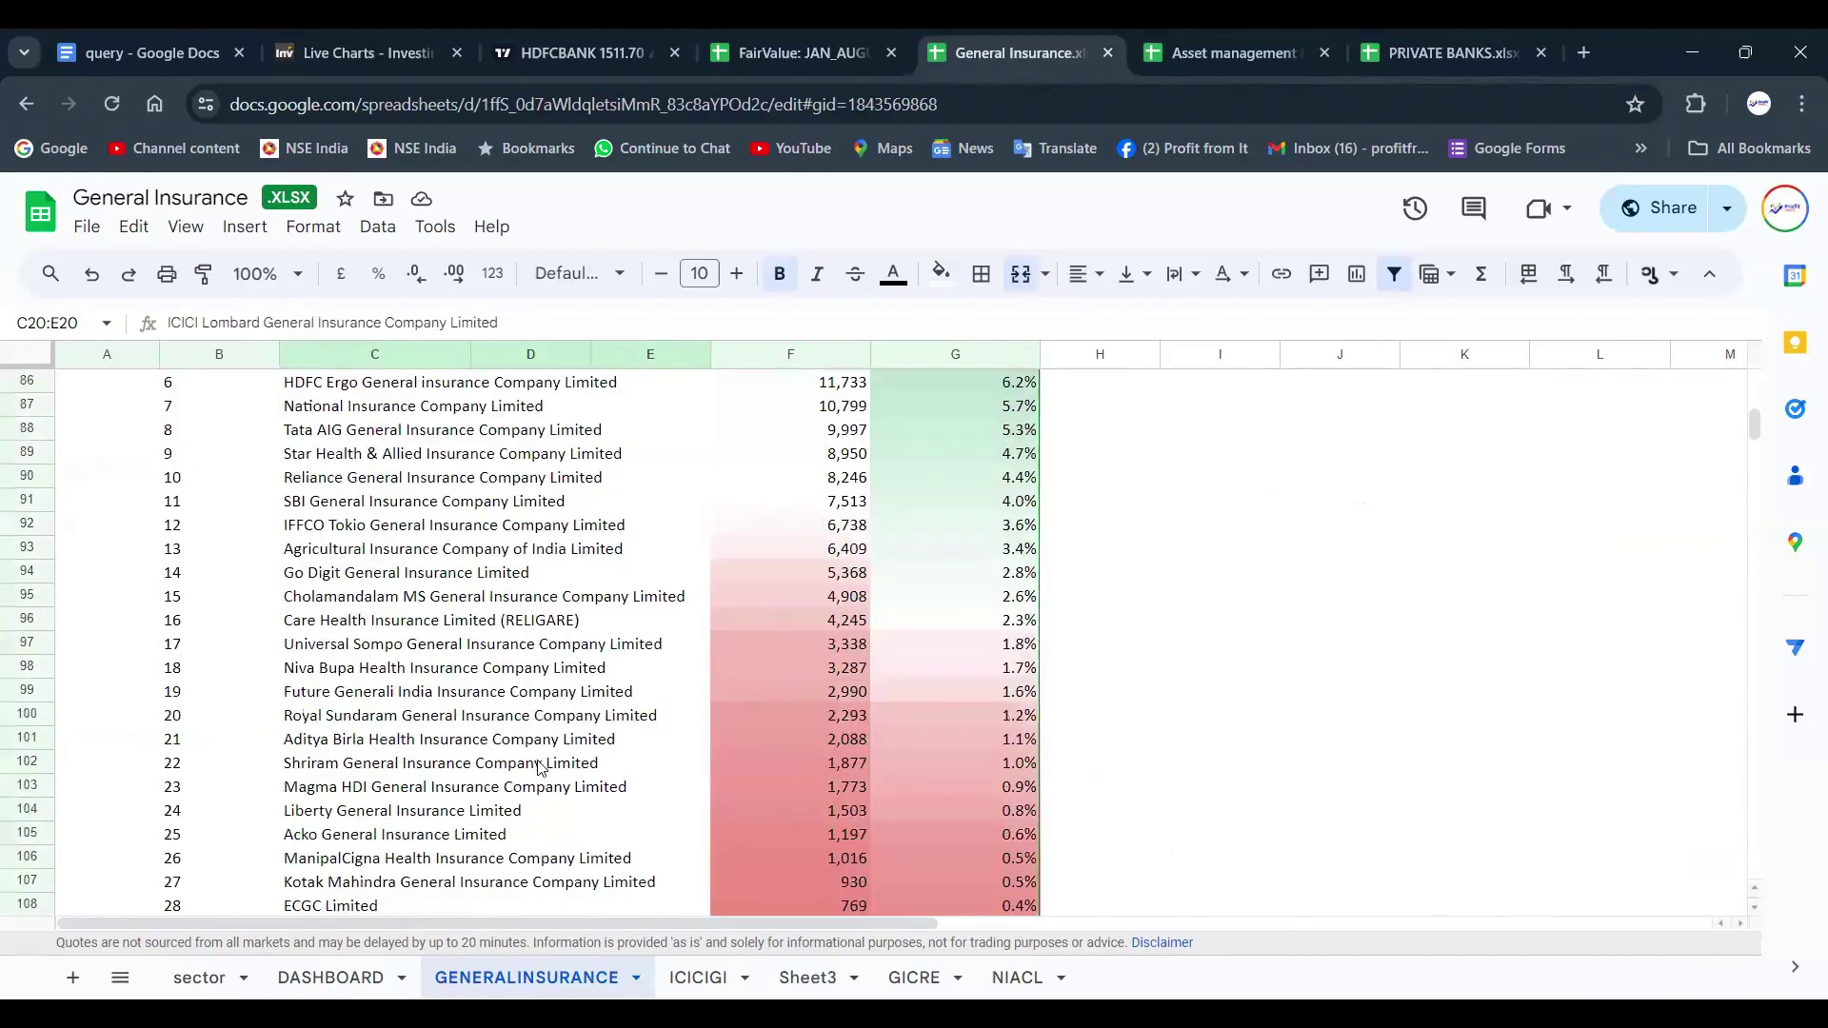
pyautogui.scroll(6, 724, 666)
pyautogui.scroll(-3, 645, 637)
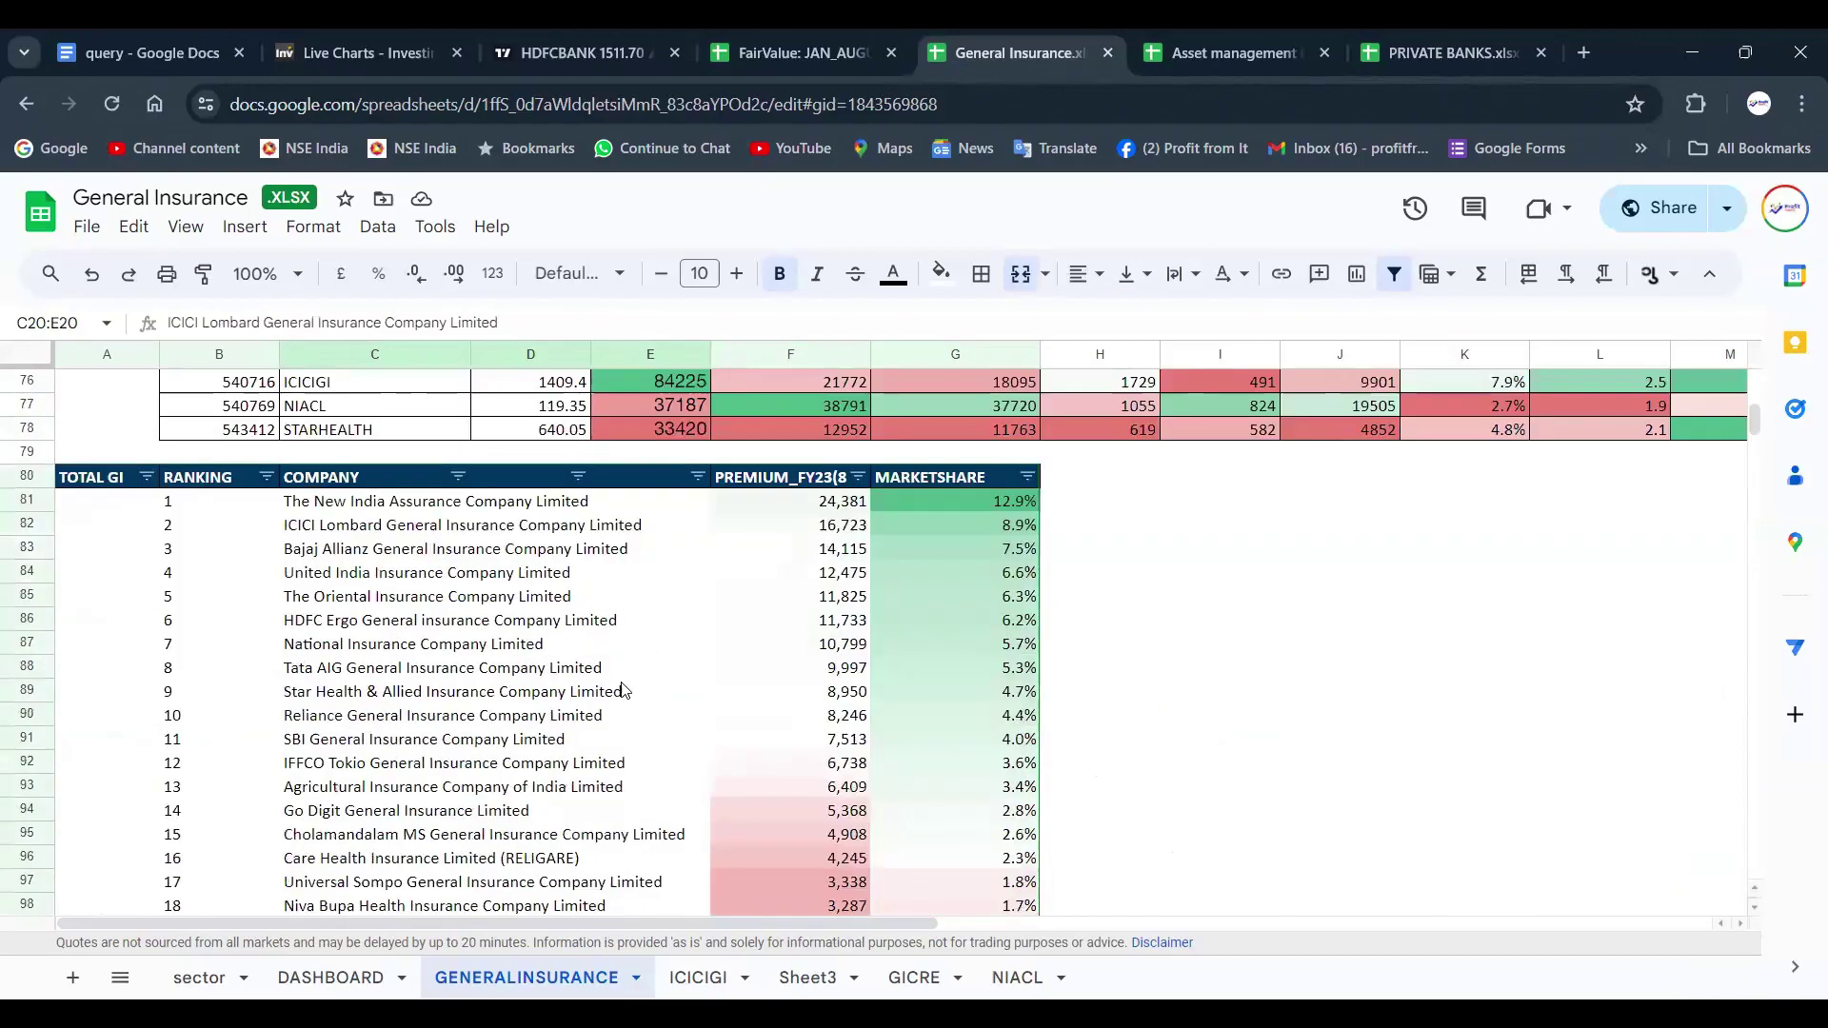
pyautogui.scroll(-6, 623, 685)
pyautogui.scroll(8, 623, 691)
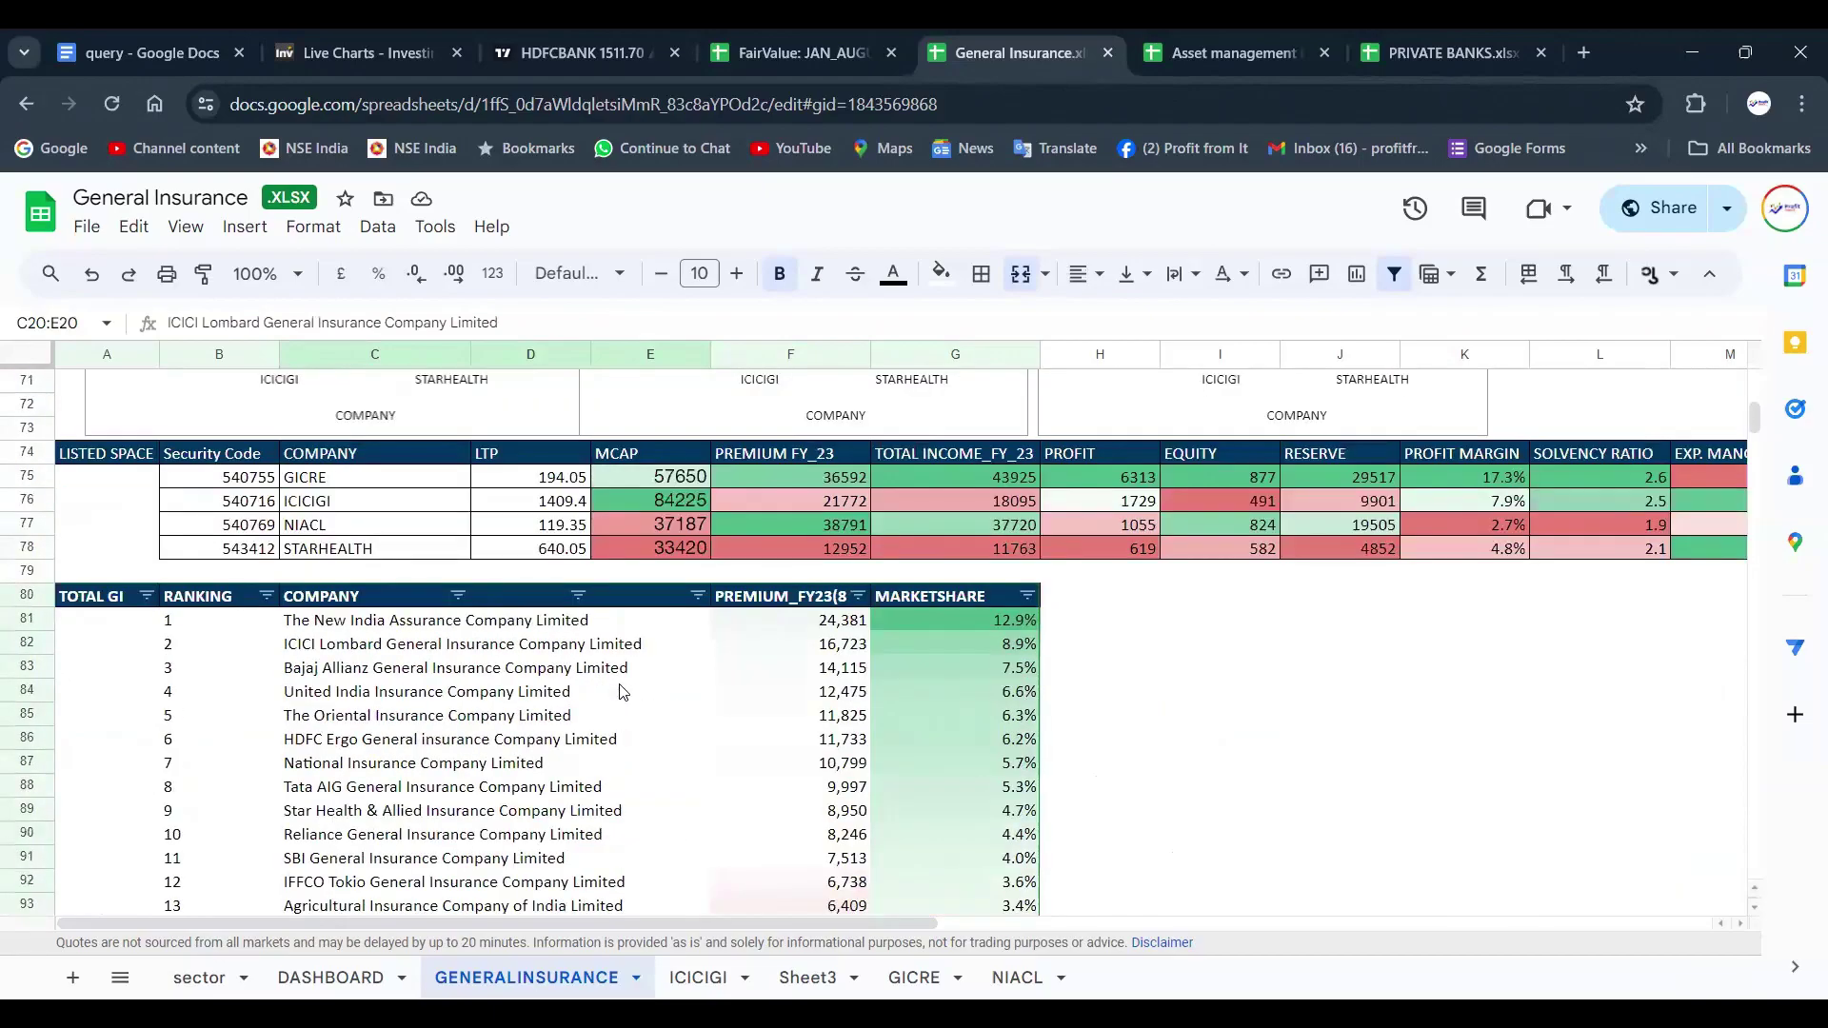
pyautogui.scroll(-7, 624, 692)
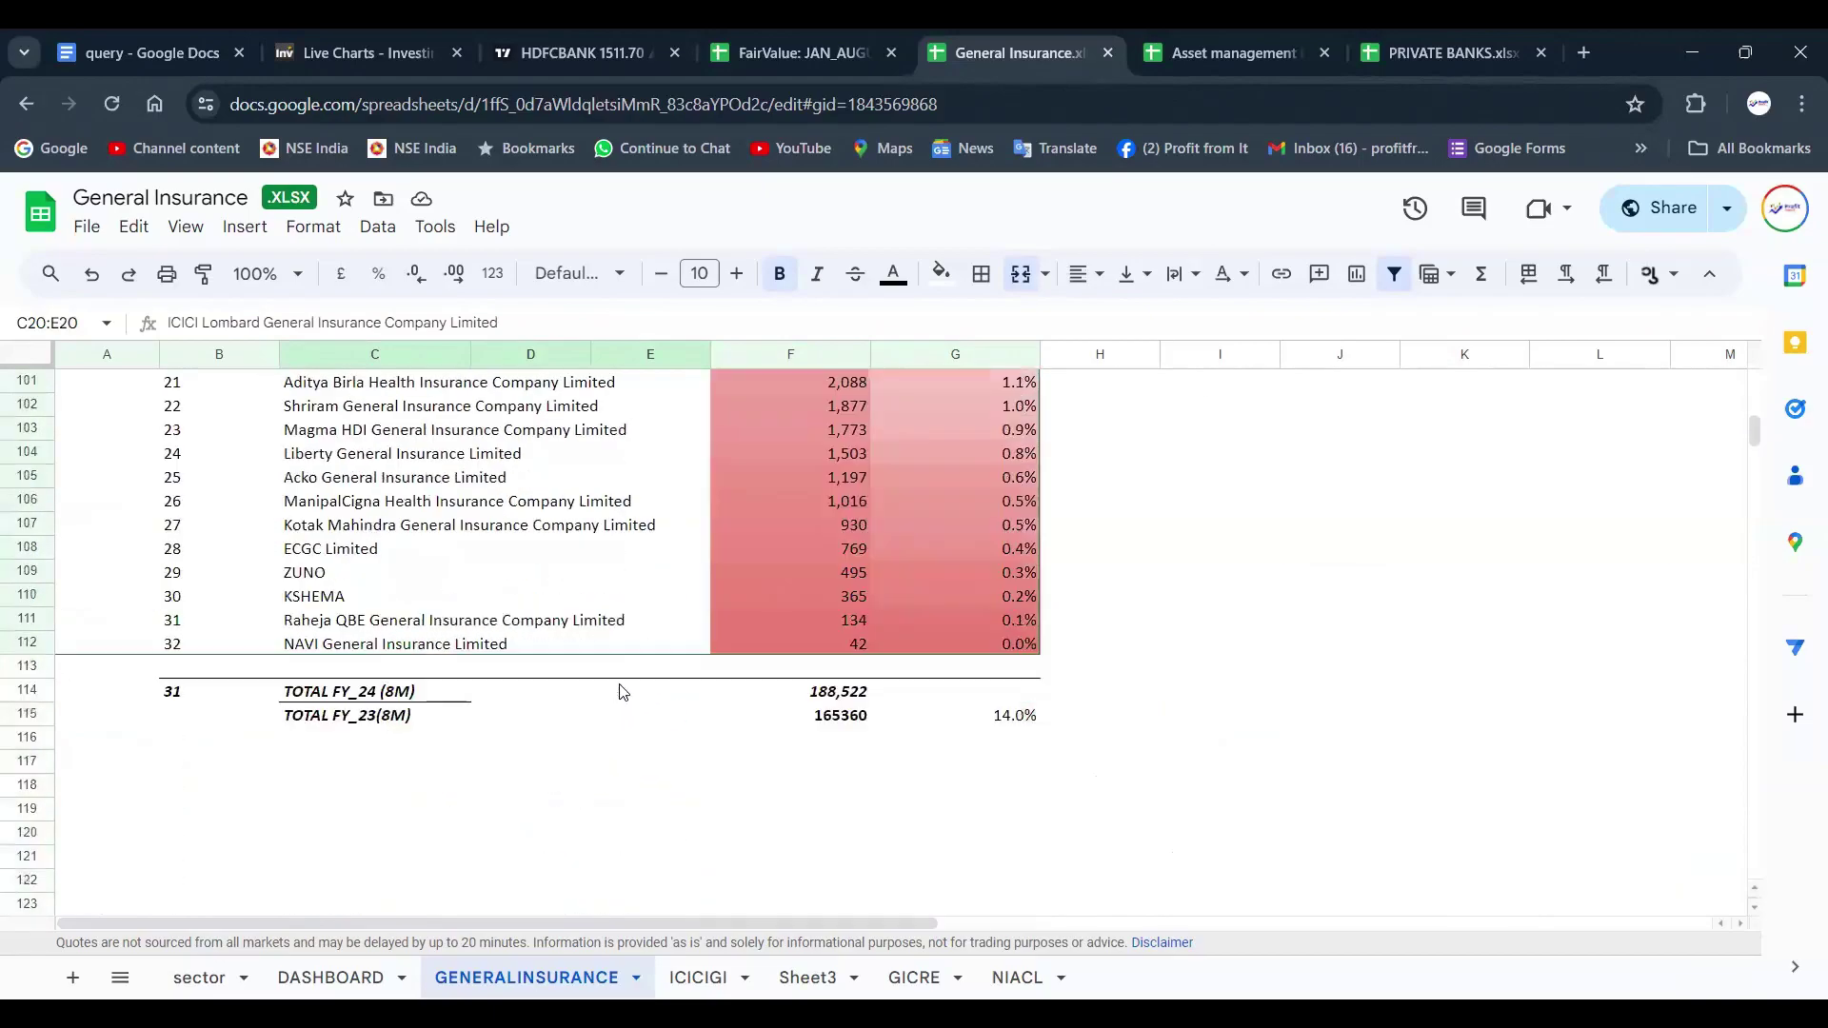
pyautogui.scroll(20, 622, 692)
pyautogui.scroll(3, 620, 693)
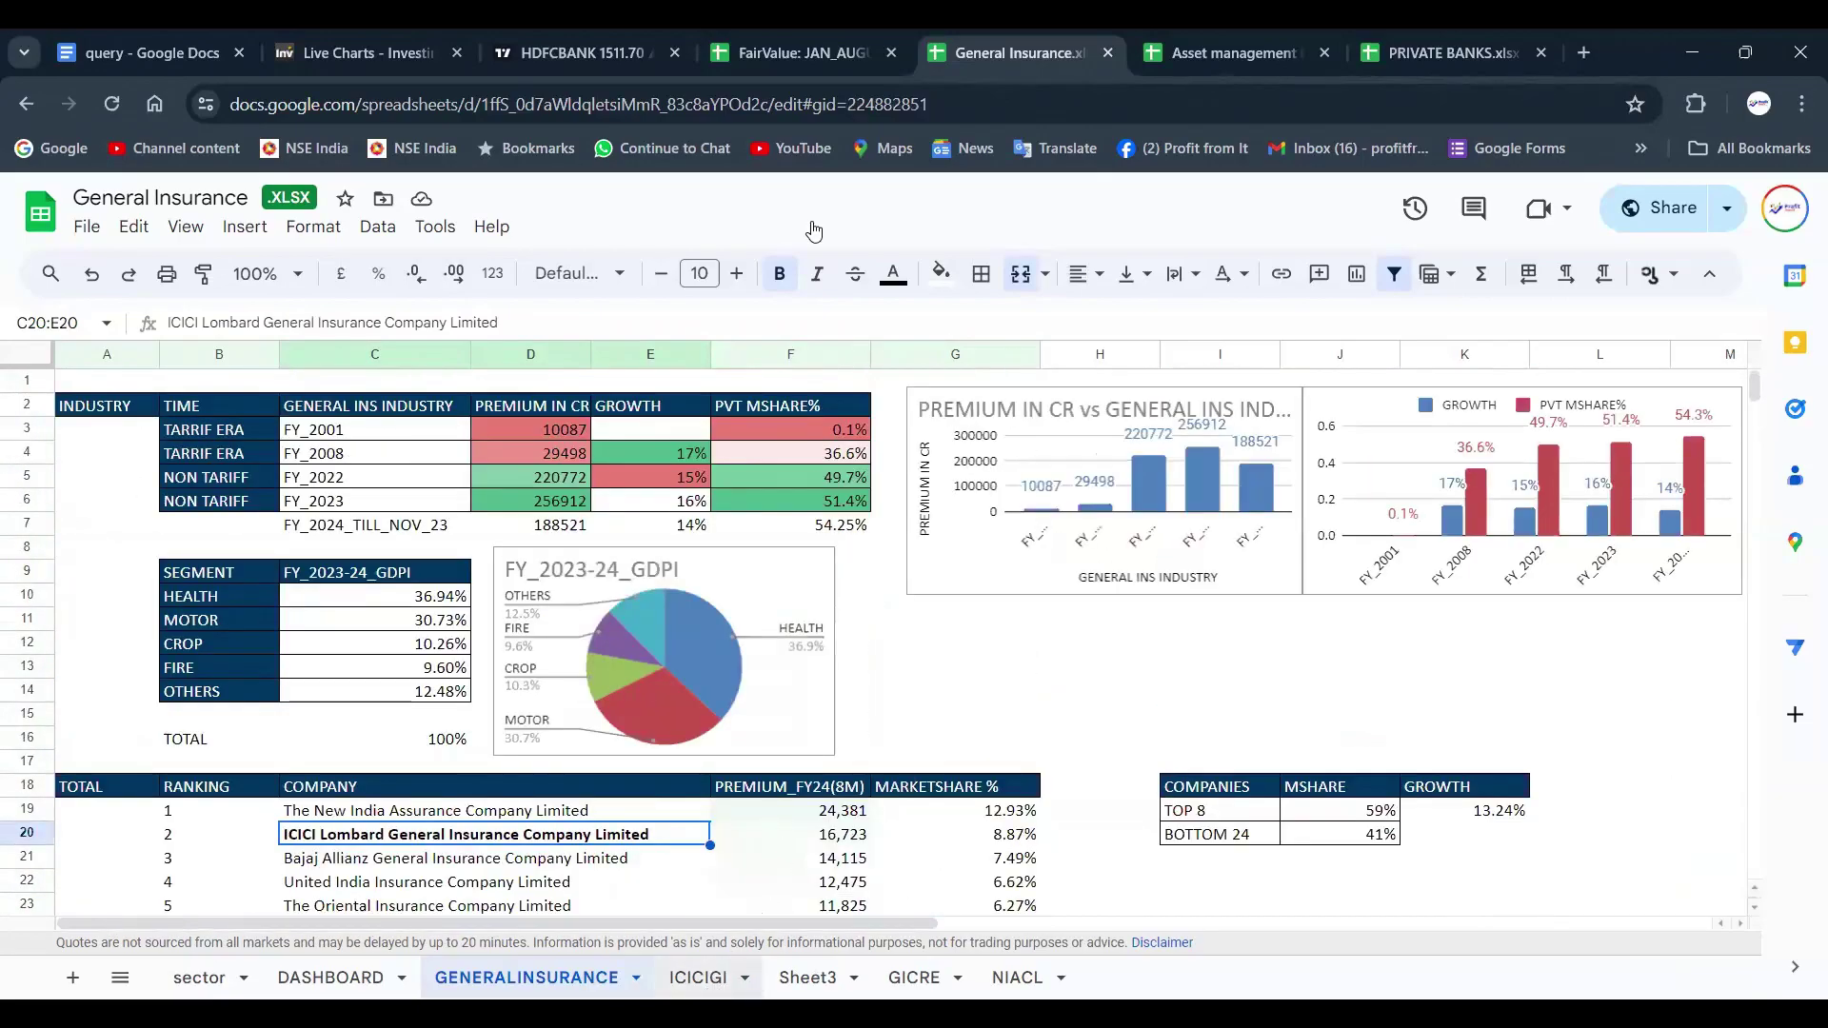
# Step: Open the ICICIGI sheet and review its estimates, growth figures, FY_2022 to FY_2024 profits and combined ratio
pyautogui.hotkey('ctrl', 'shift', 'pagedown')
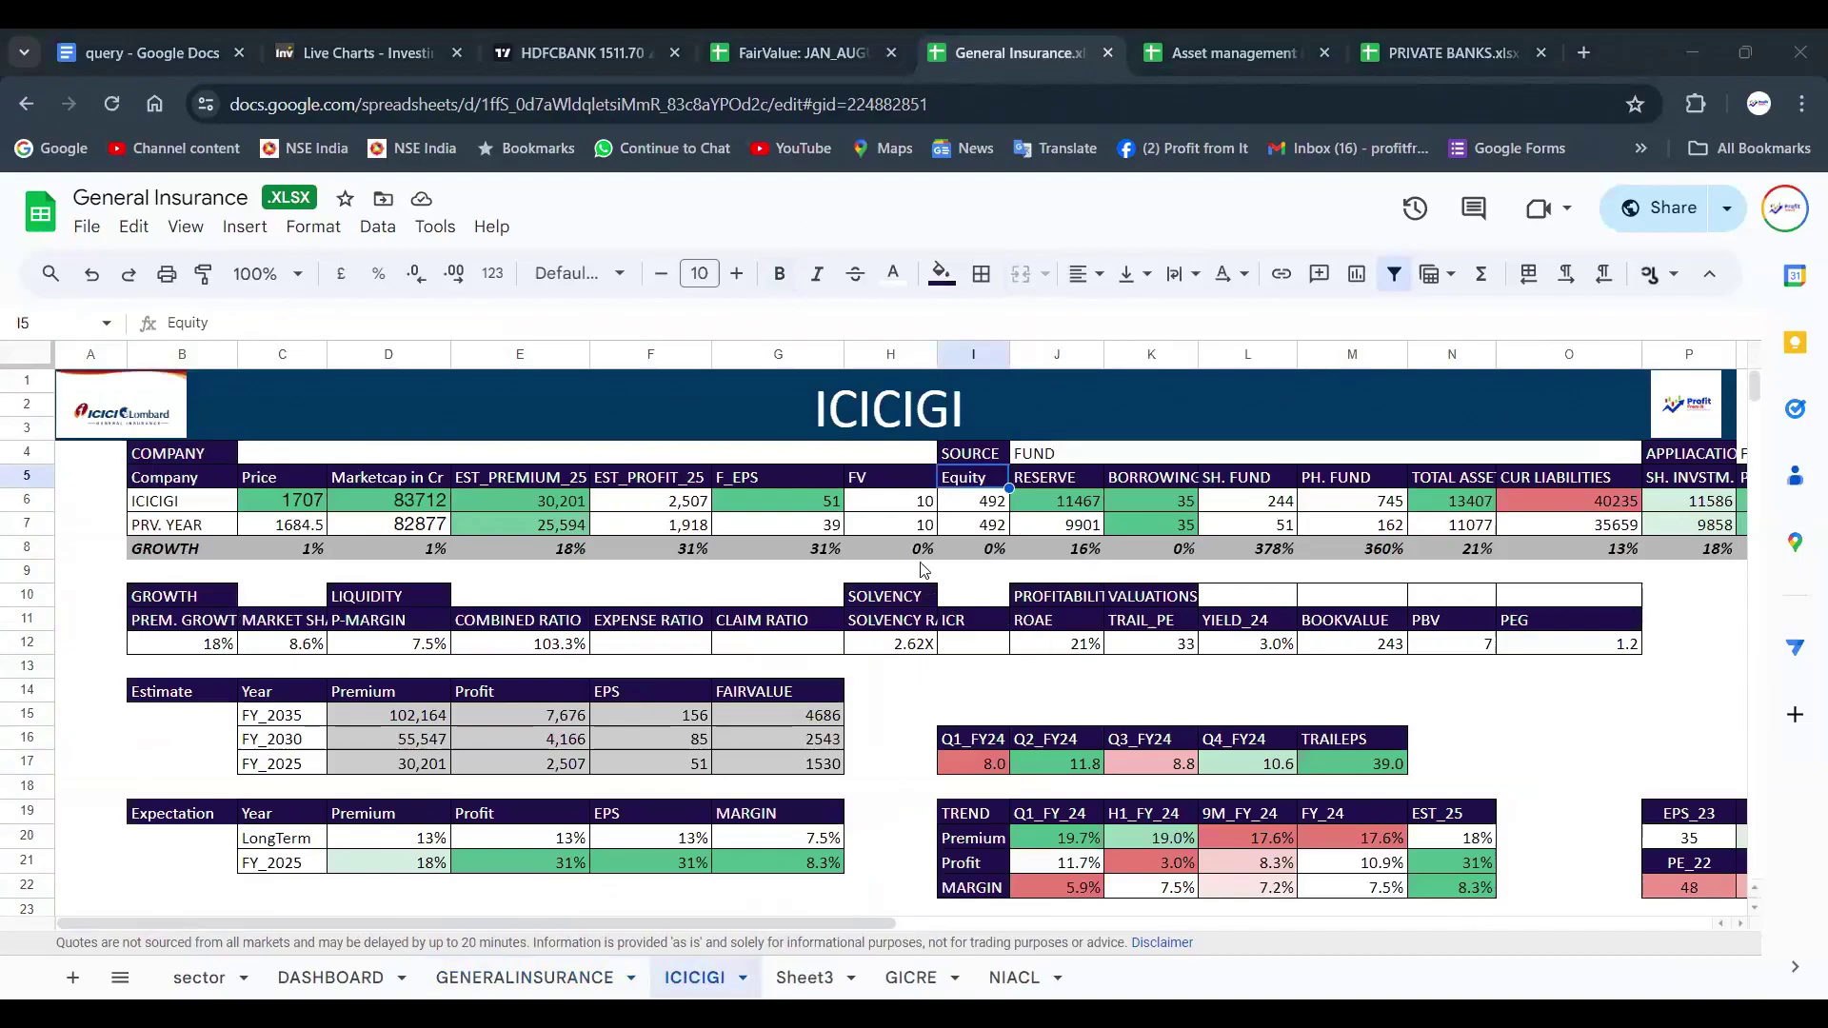
pyautogui.scroll(-4, 929, 540)
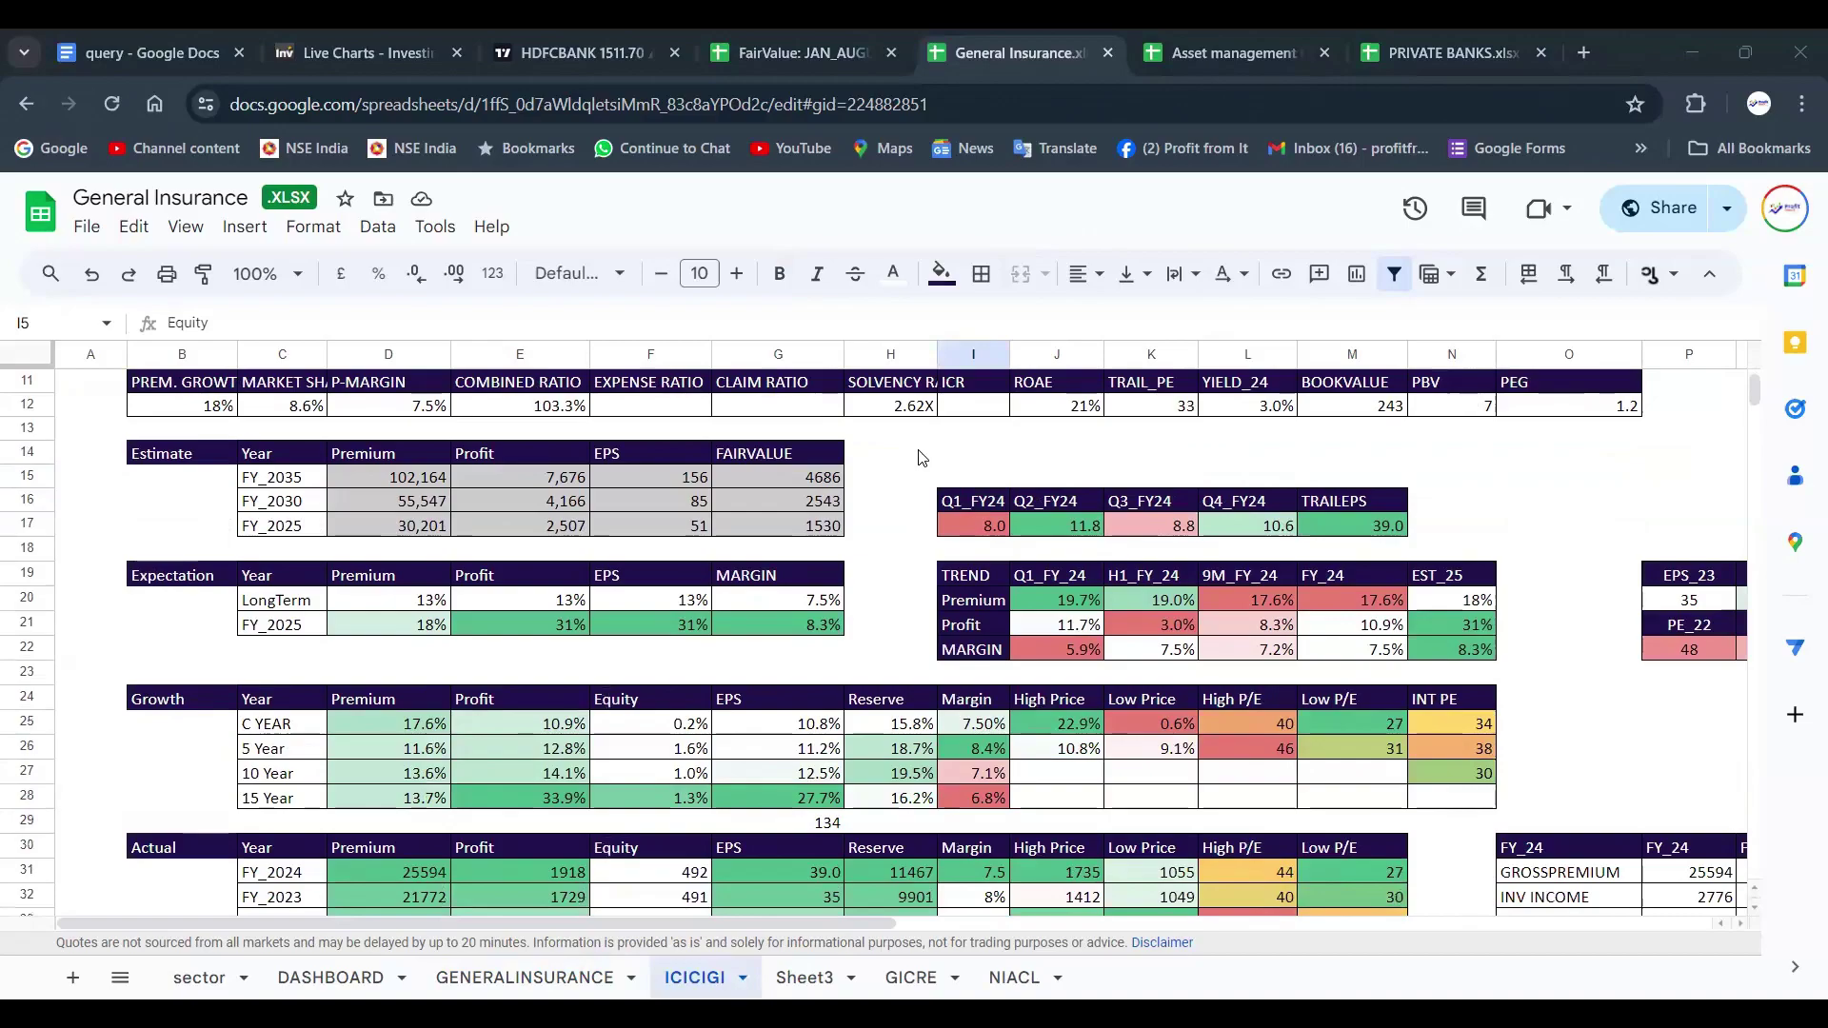
pyautogui.scroll(-2, 919, 456)
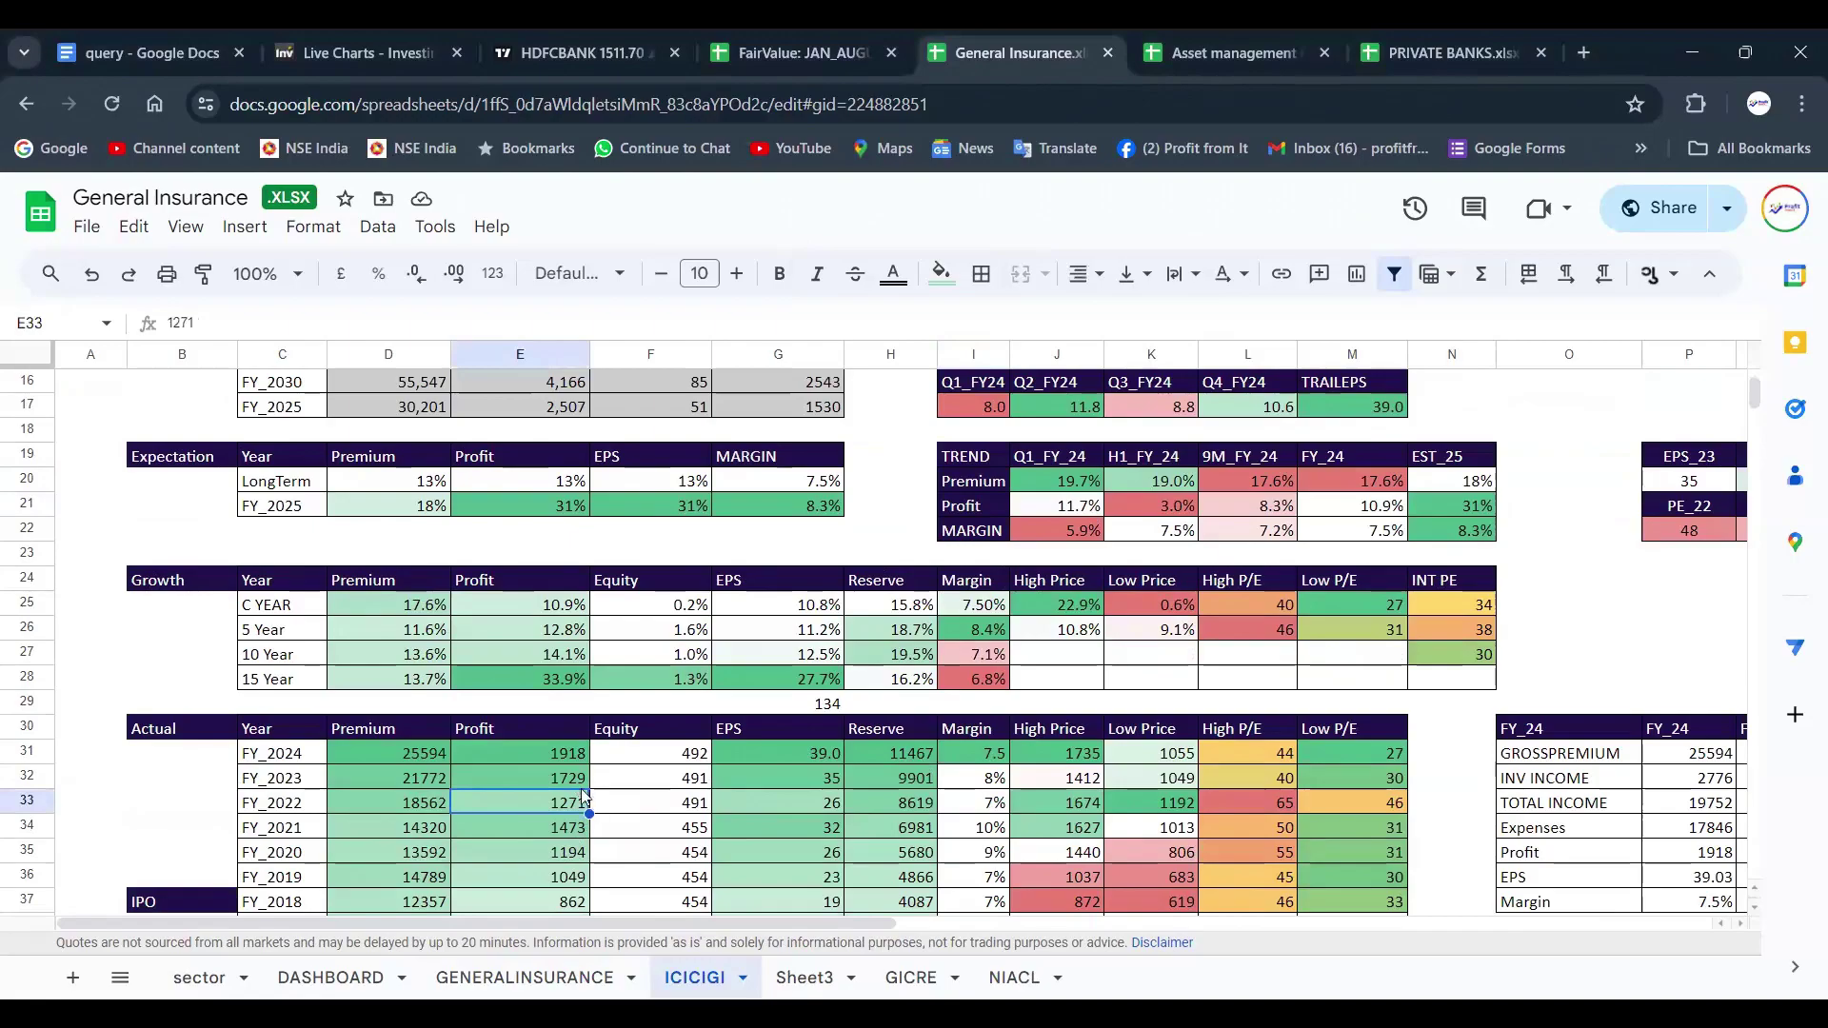
pyautogui.moveTo(566, 779)
pyautogui.mouseDown()
pyautogui.moveTo(570, 808)
pyautogui.moveTo(569, 754)
pyautogui.mouseUp()
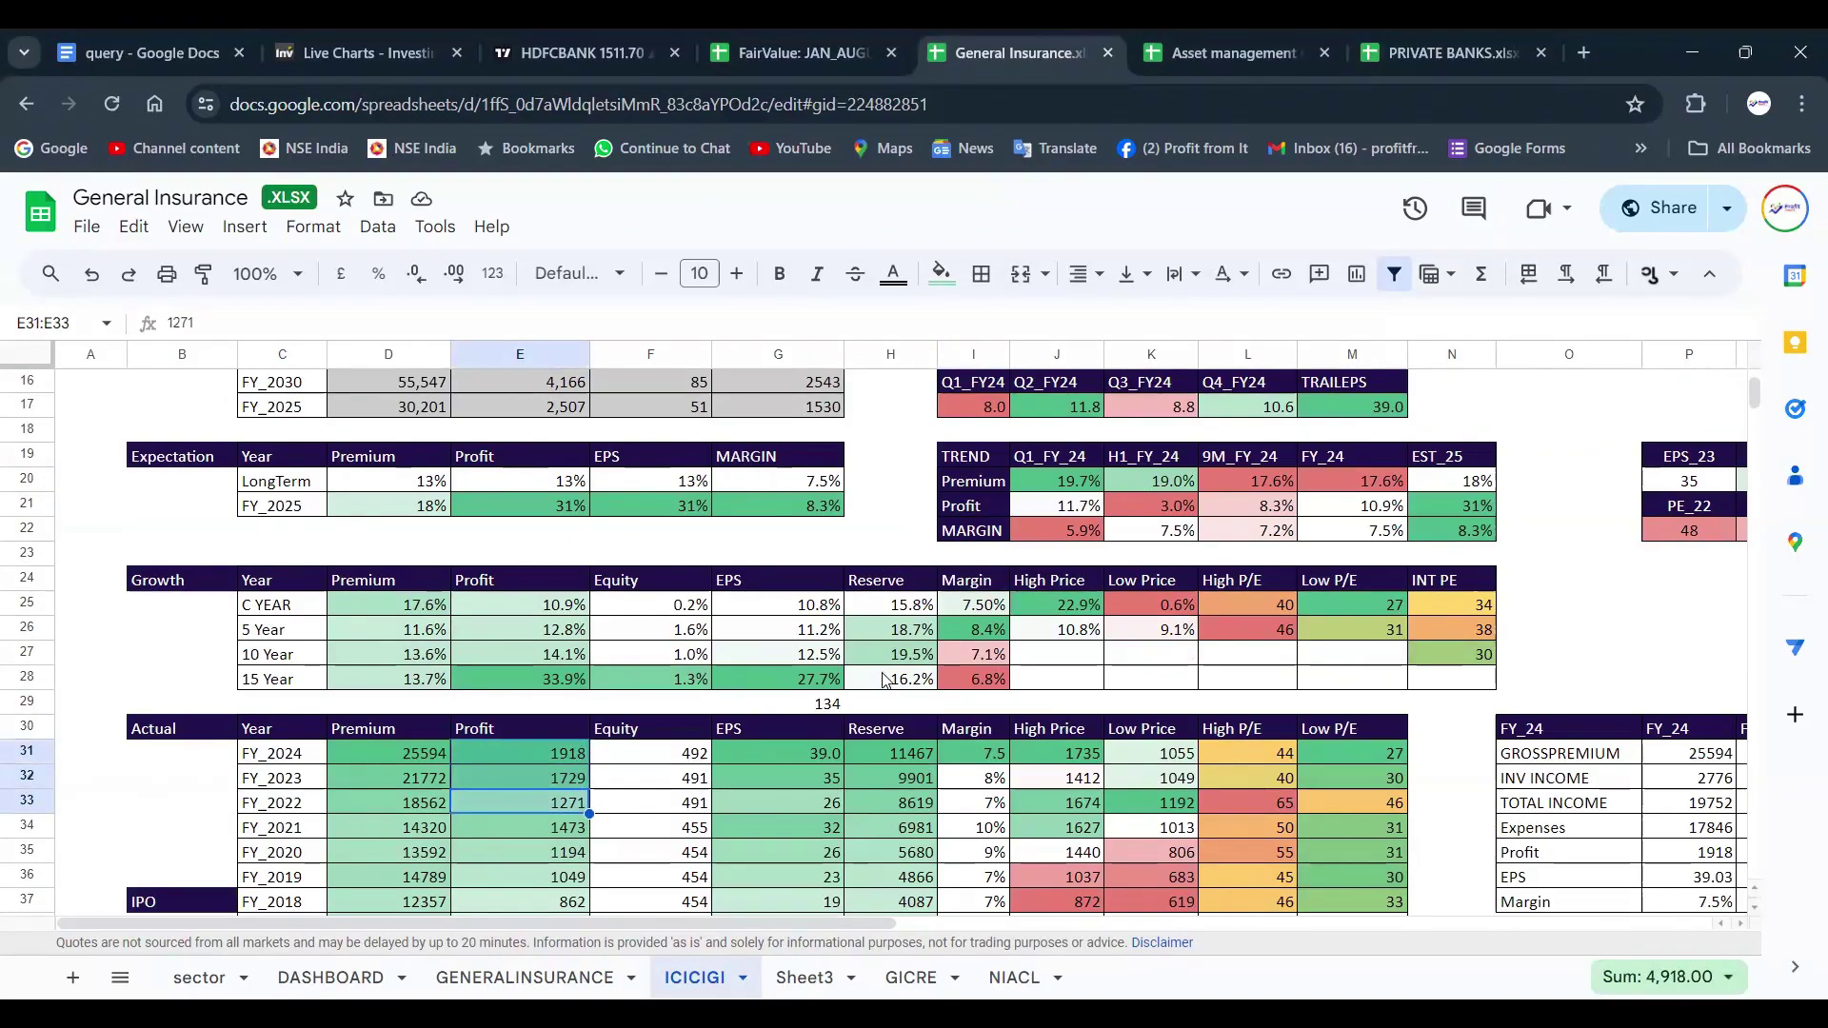
pyautogui.scroll(5, 850, 530)
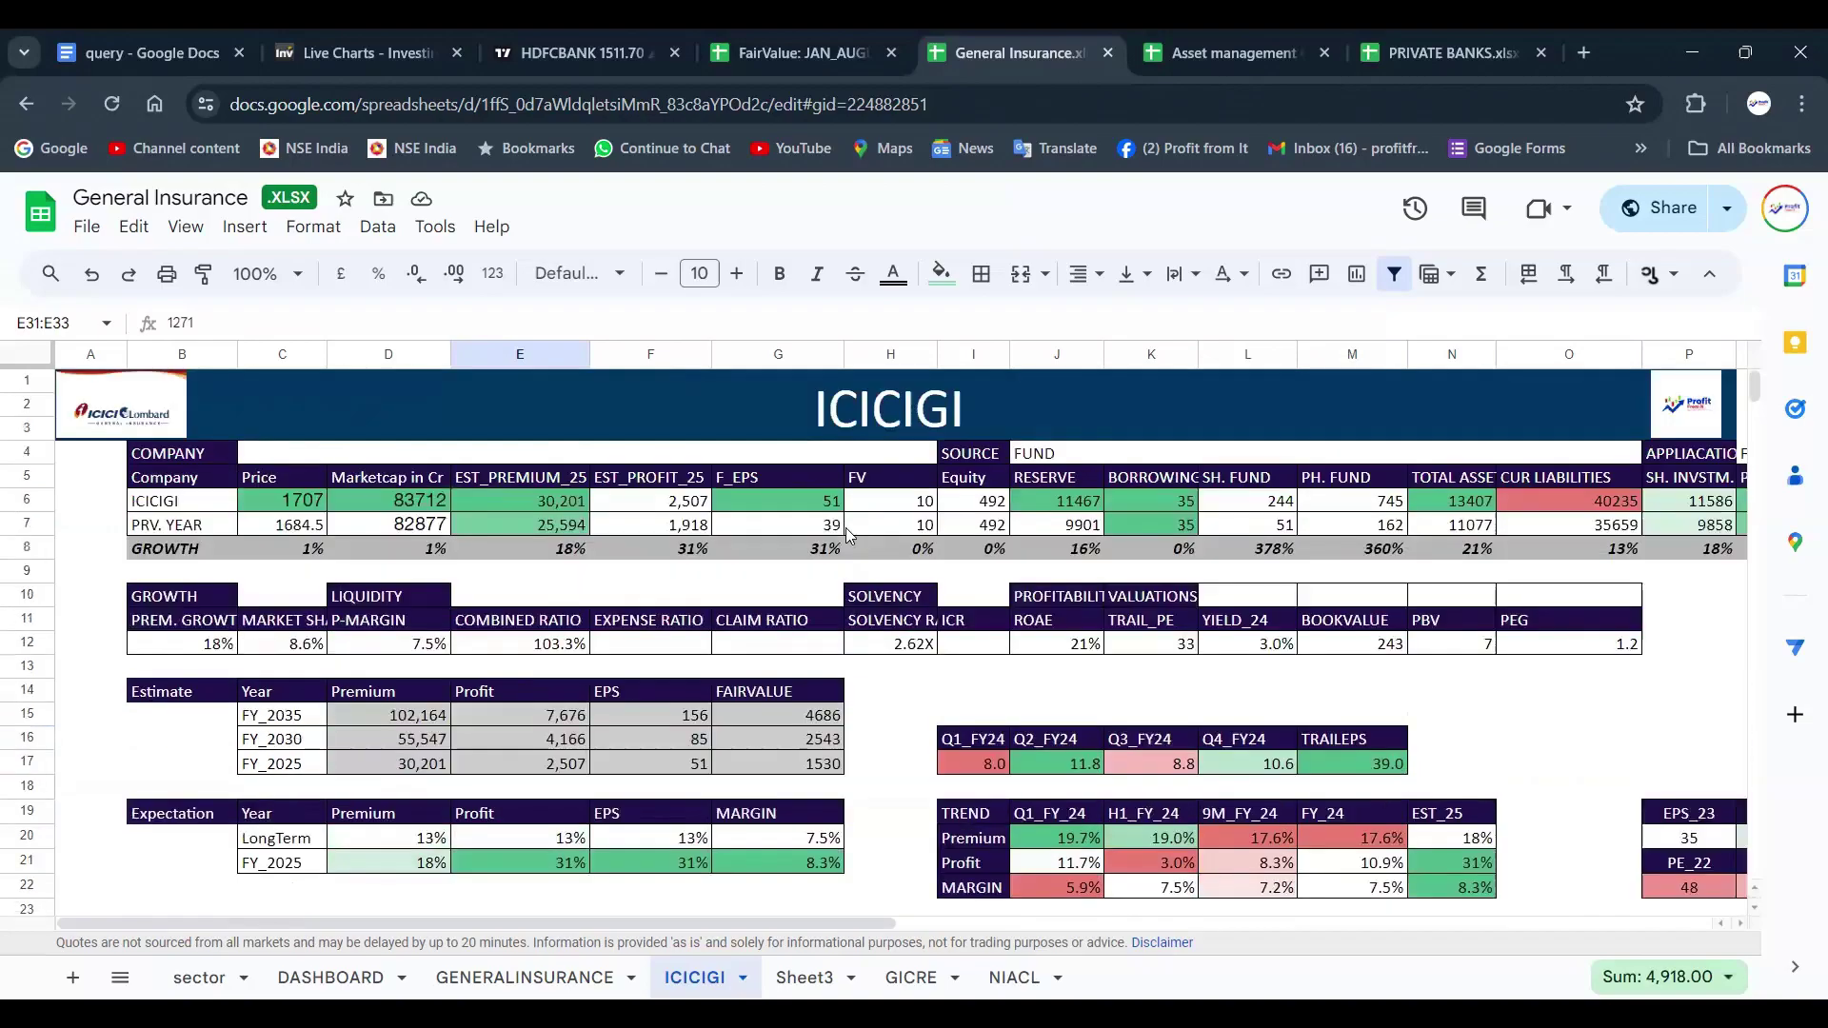
pyautogui.scroll(-2, 1020, 578)
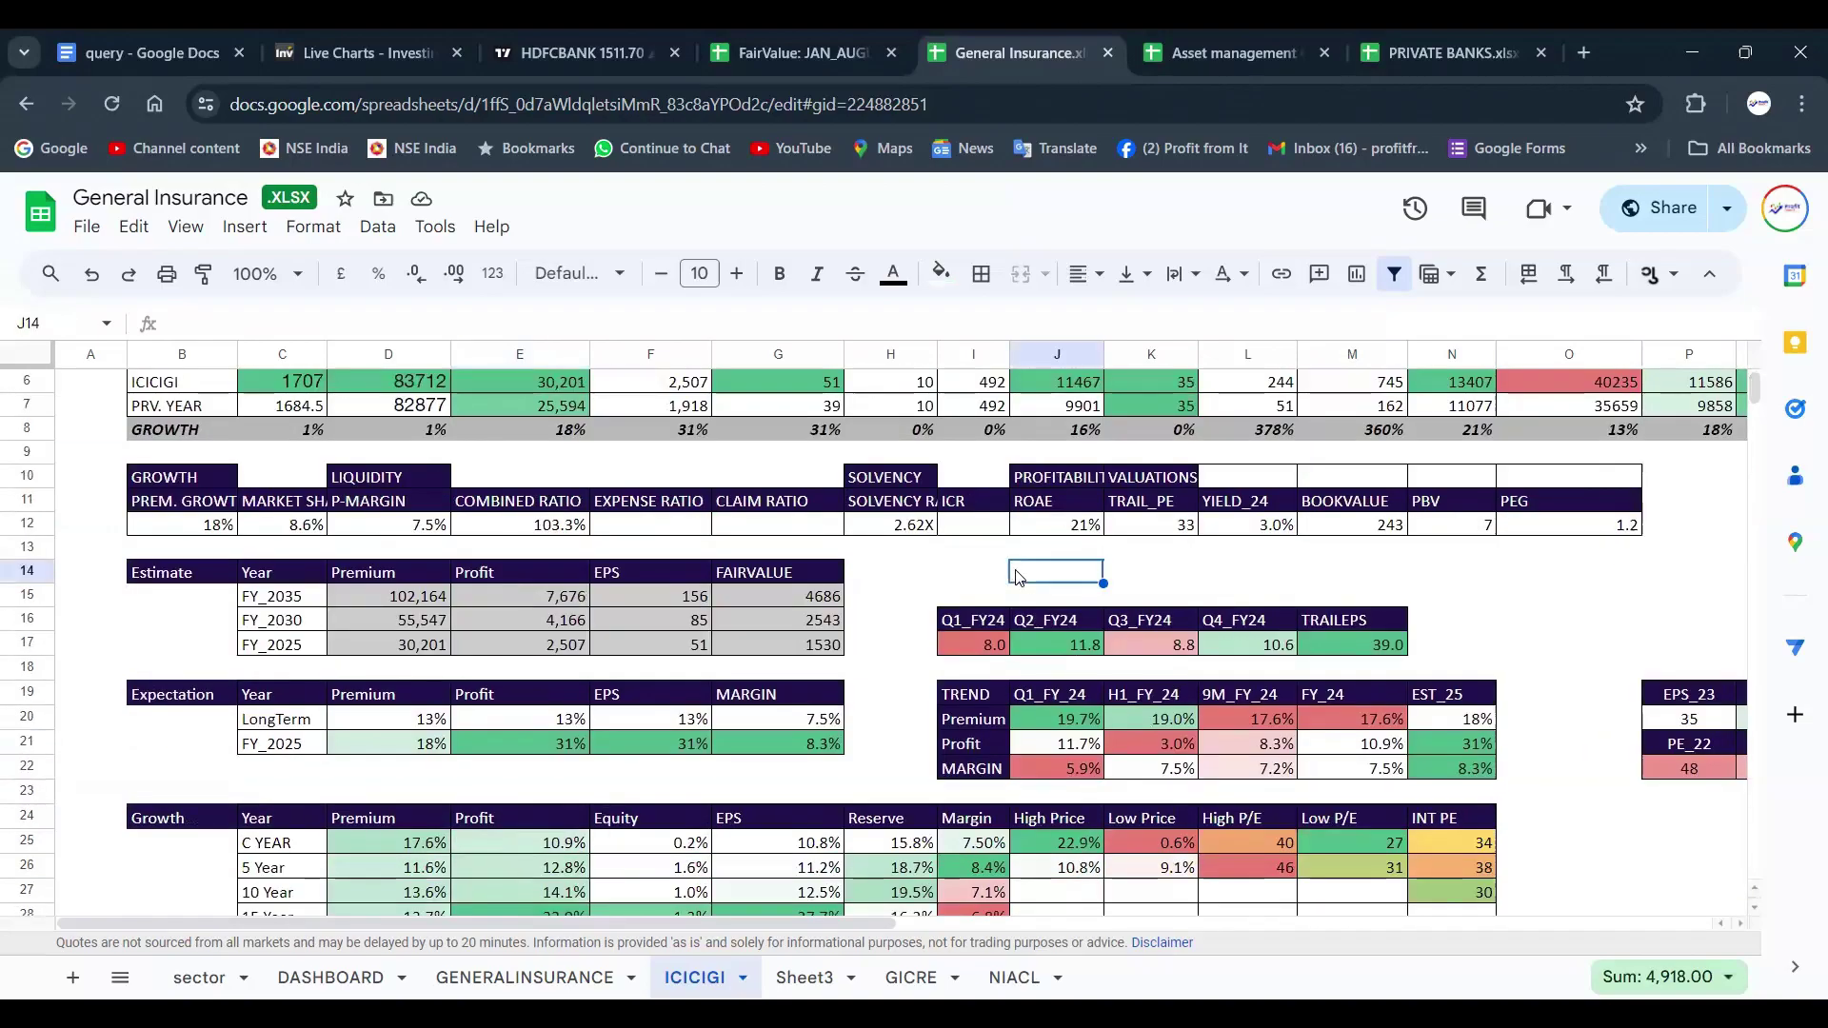
pyautogui.click(553, 530)
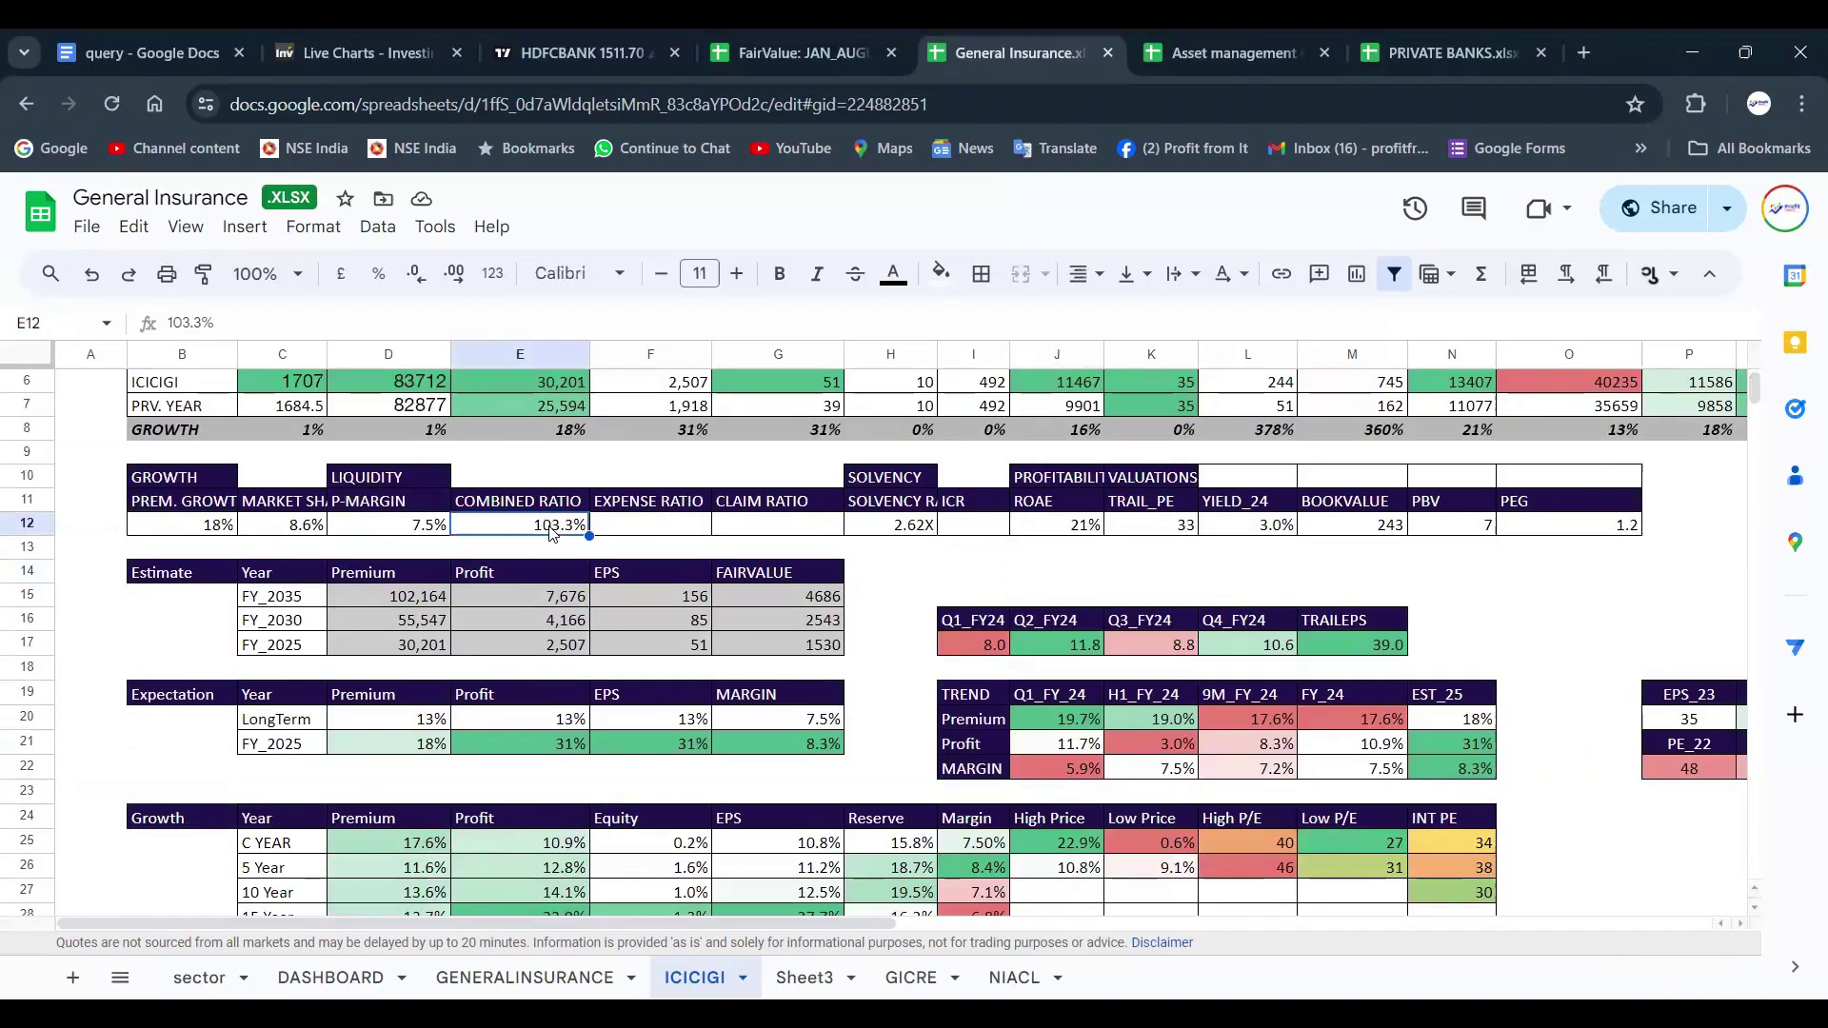
# Step: Enter 100 in each of the empty cells I14, J14 and K14
pyautogui.click(964, 569)
pyautogui.write('10')
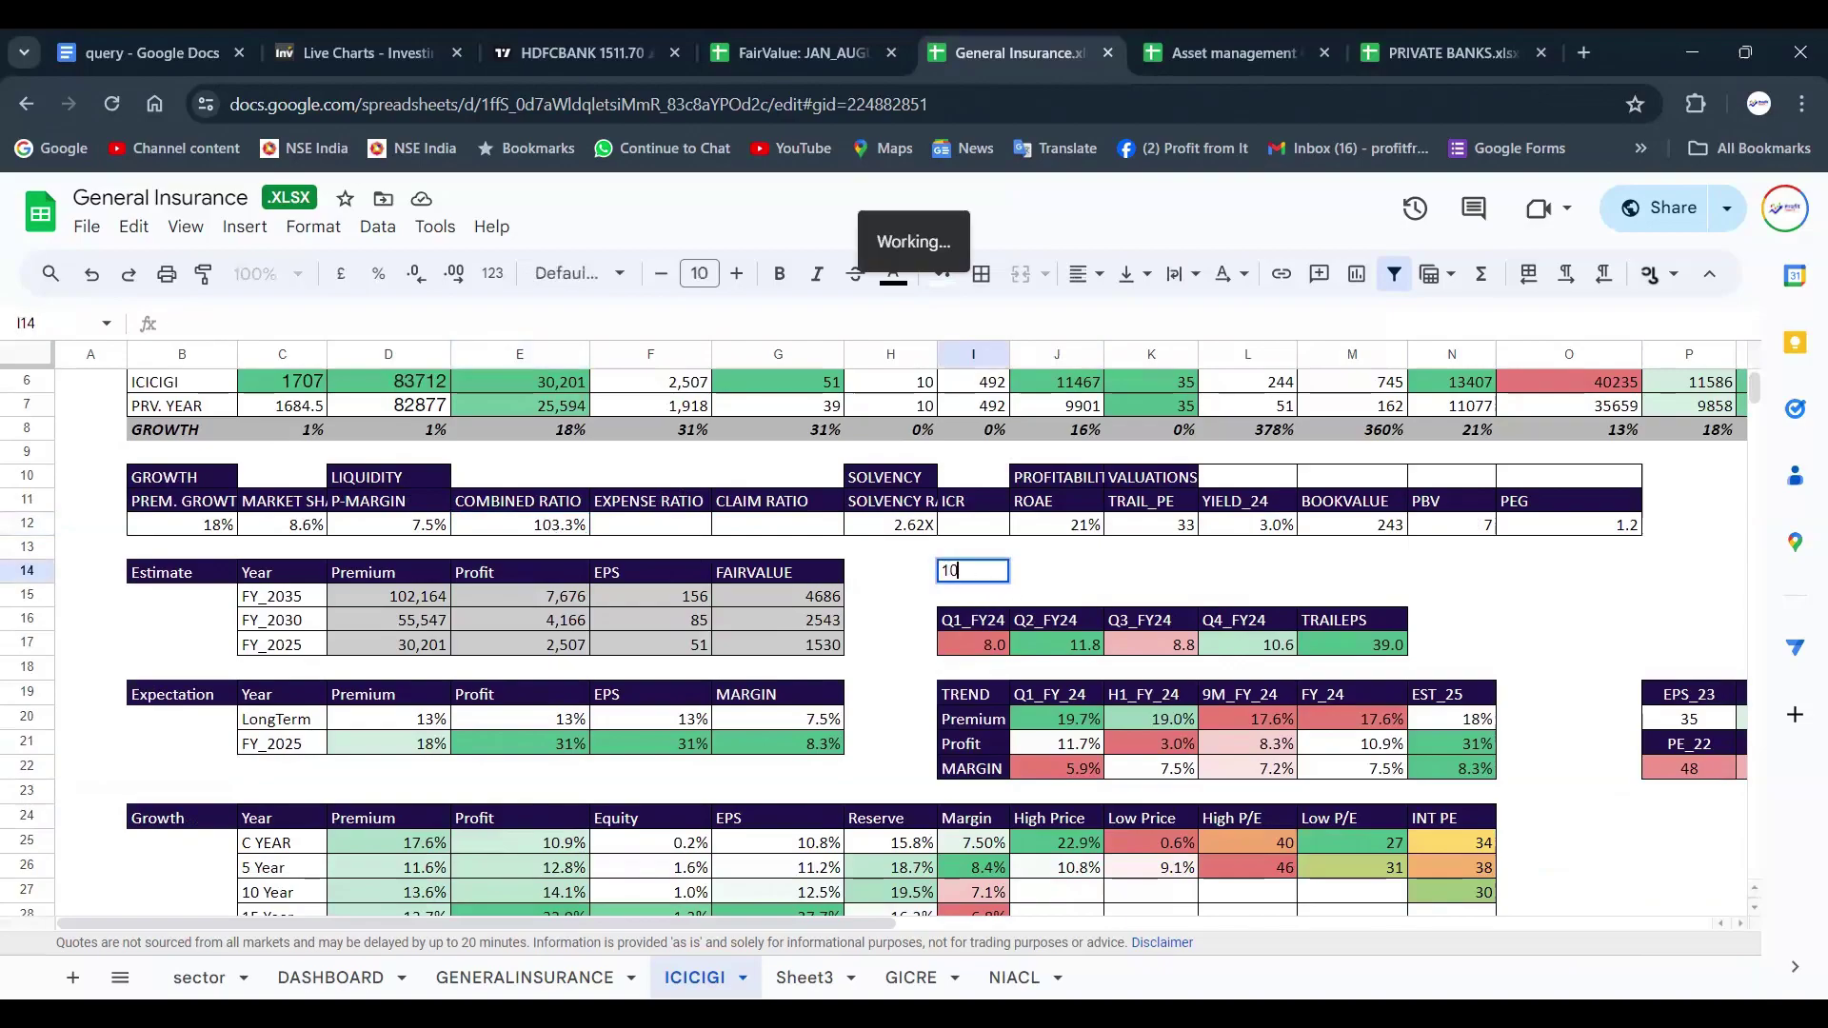
pyautogui.write('0')
pyautogui.press('Tab')
pyautogui.write('100')
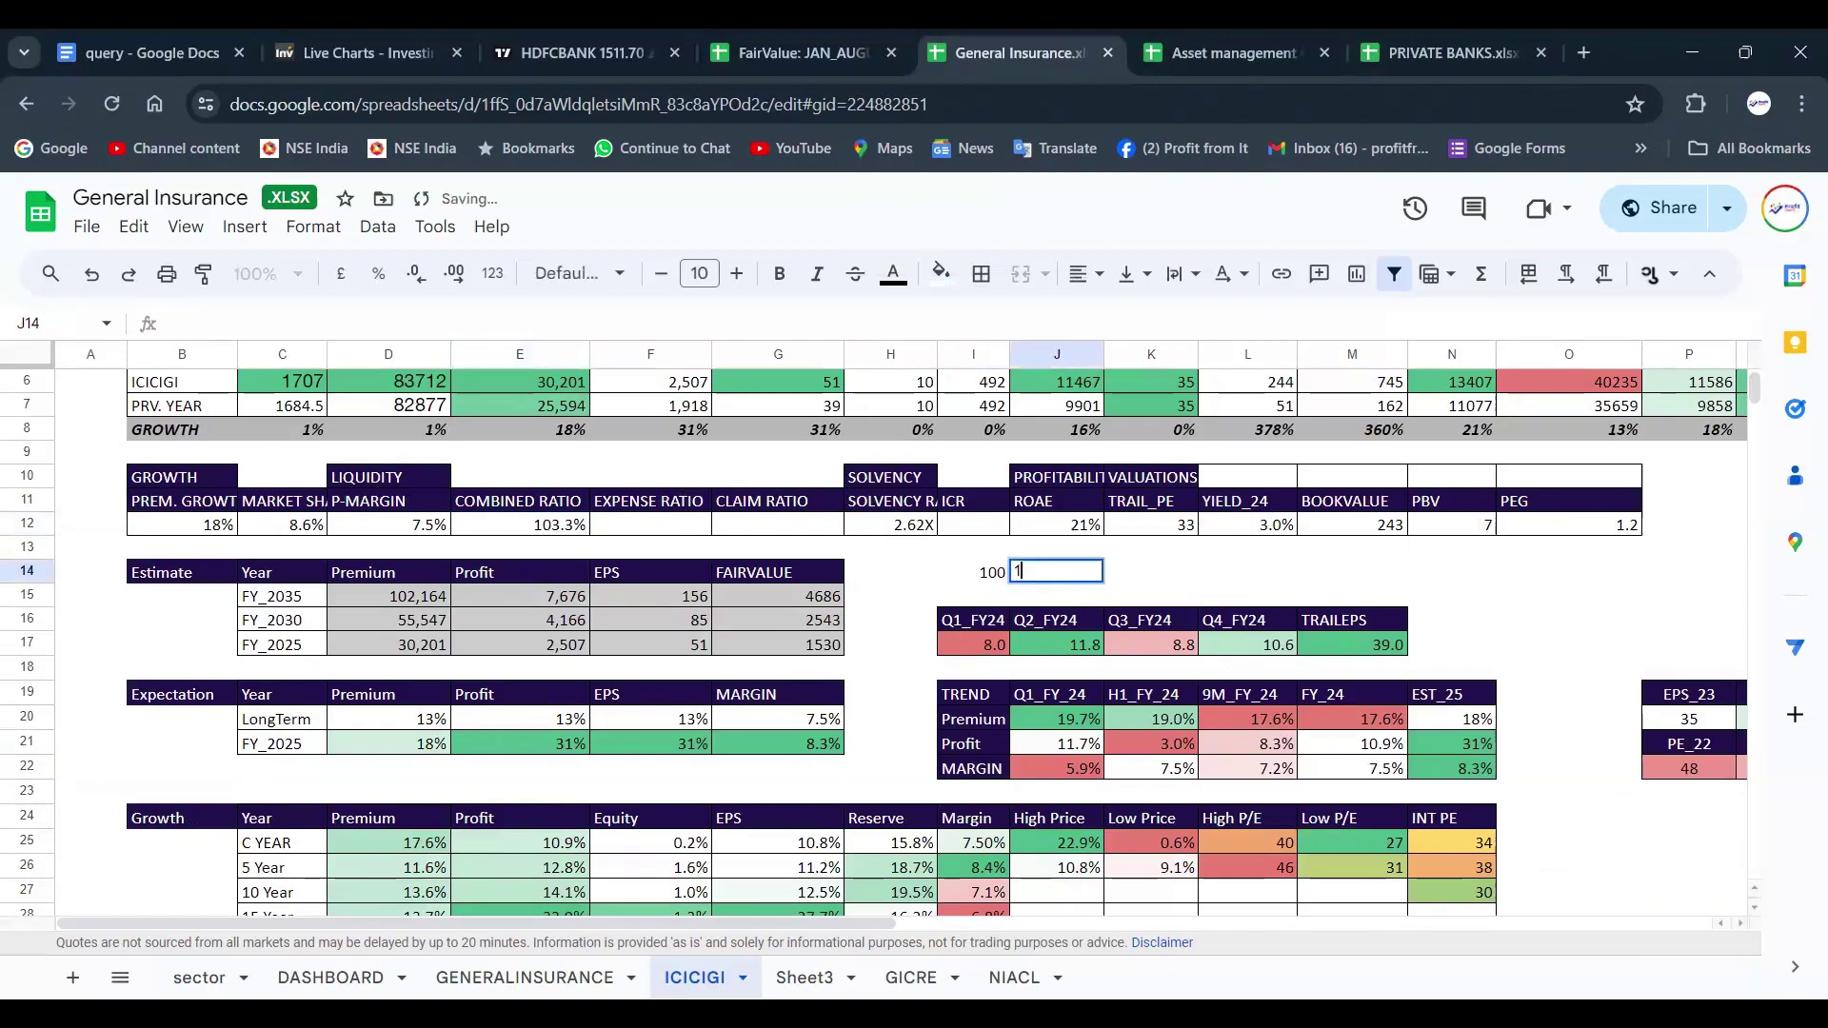
pyautogui.press('Return')
pyautogui.press('Up')
pyautogui.press('Left')
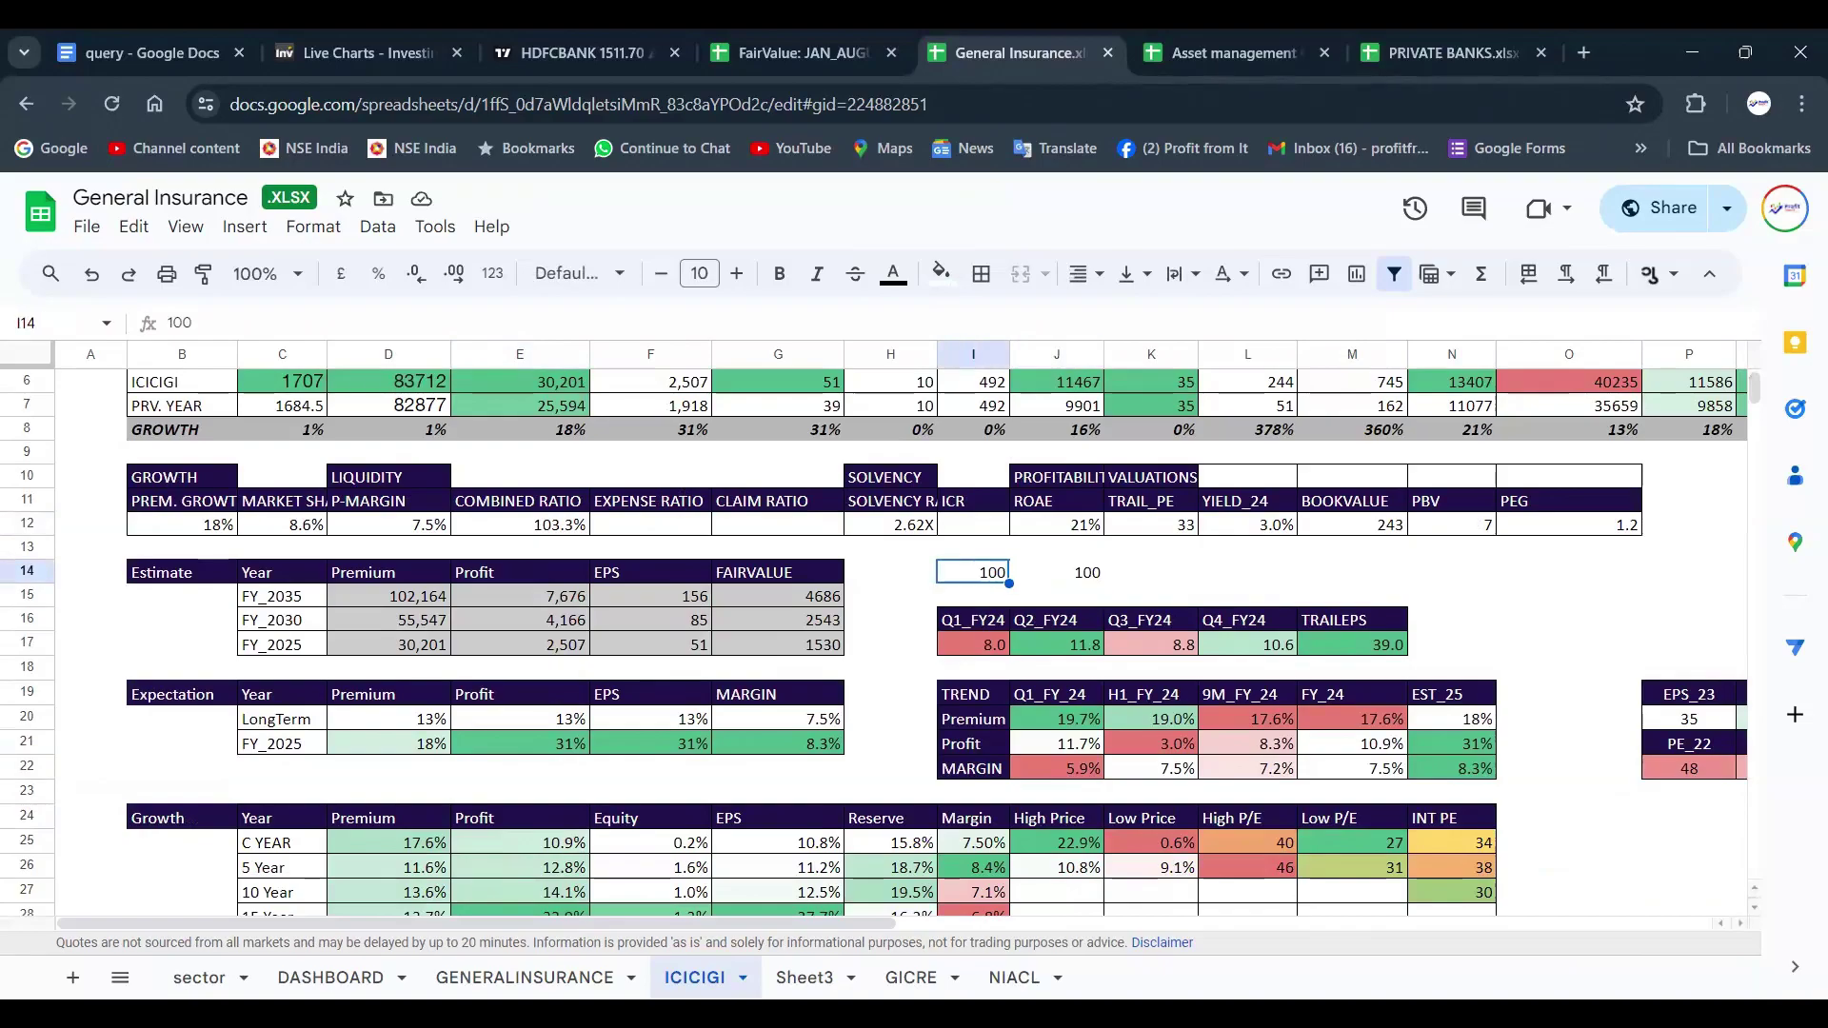
pyautogui.click(1057, 572)
pyautogui.press('Right')
pyautogui.write('100')
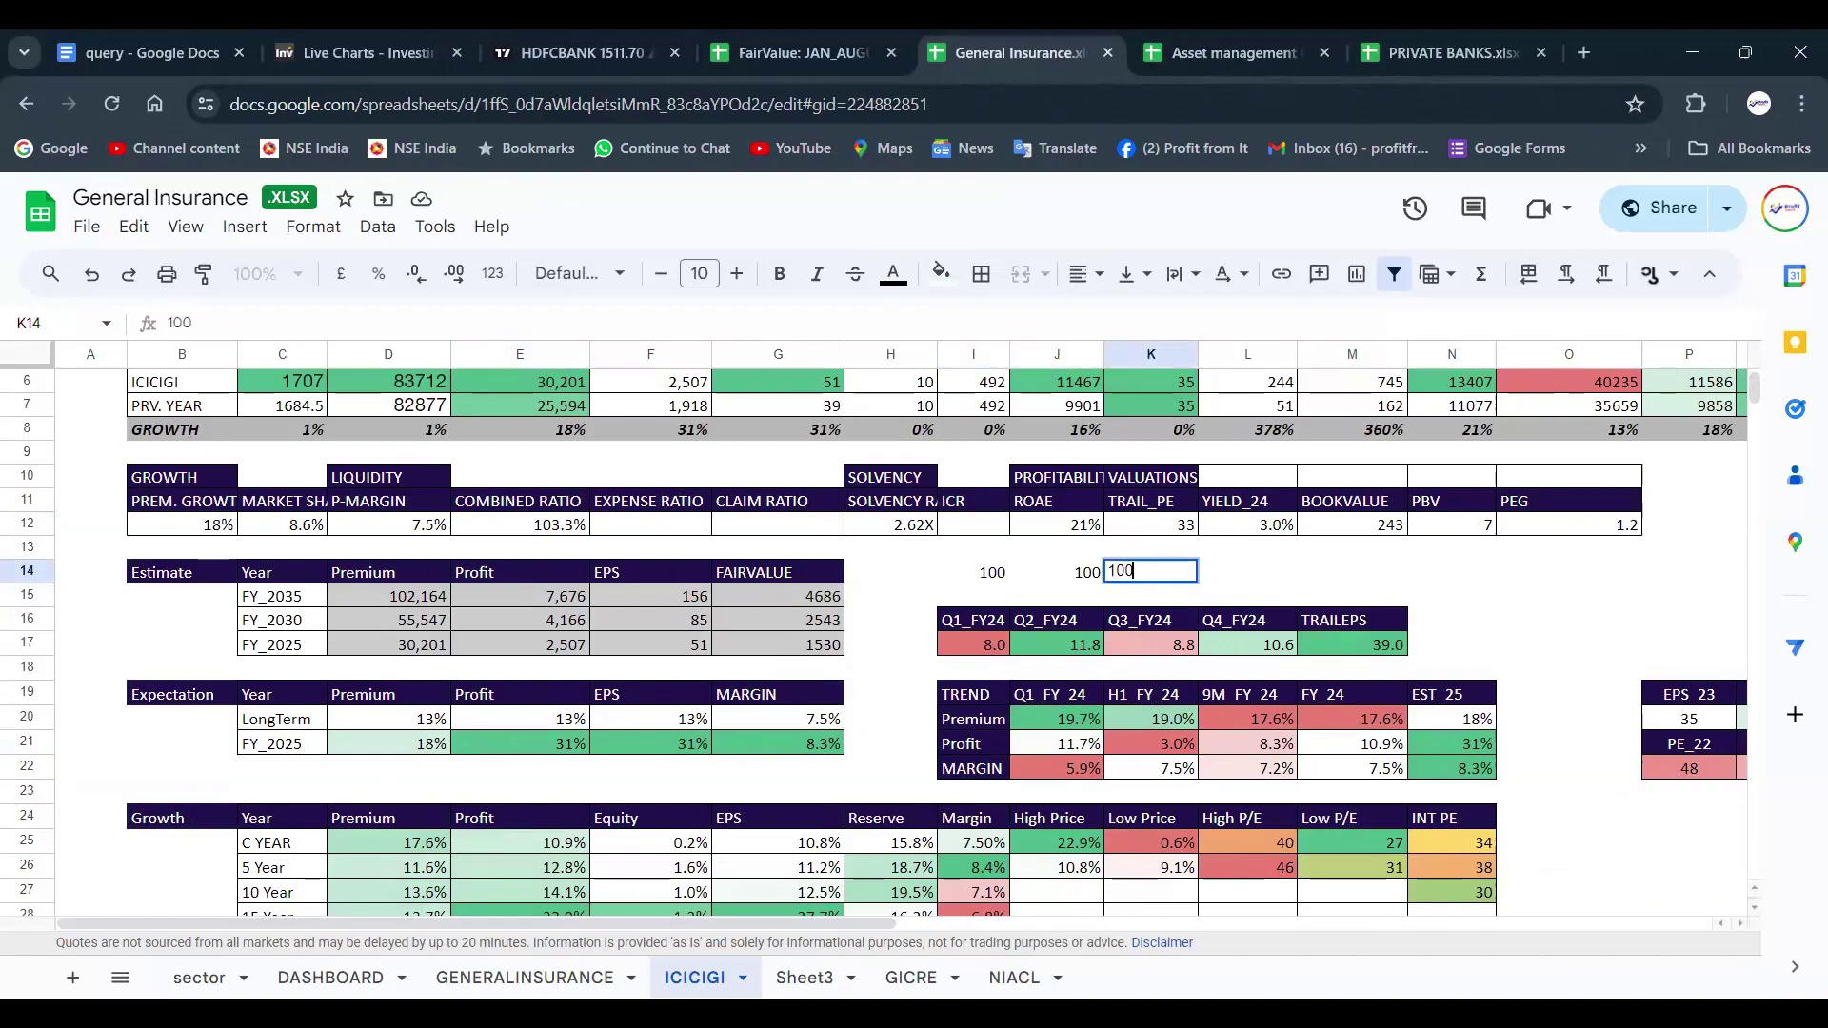
pyautogui.press('Return')
pyautogui.click(1057, 572)
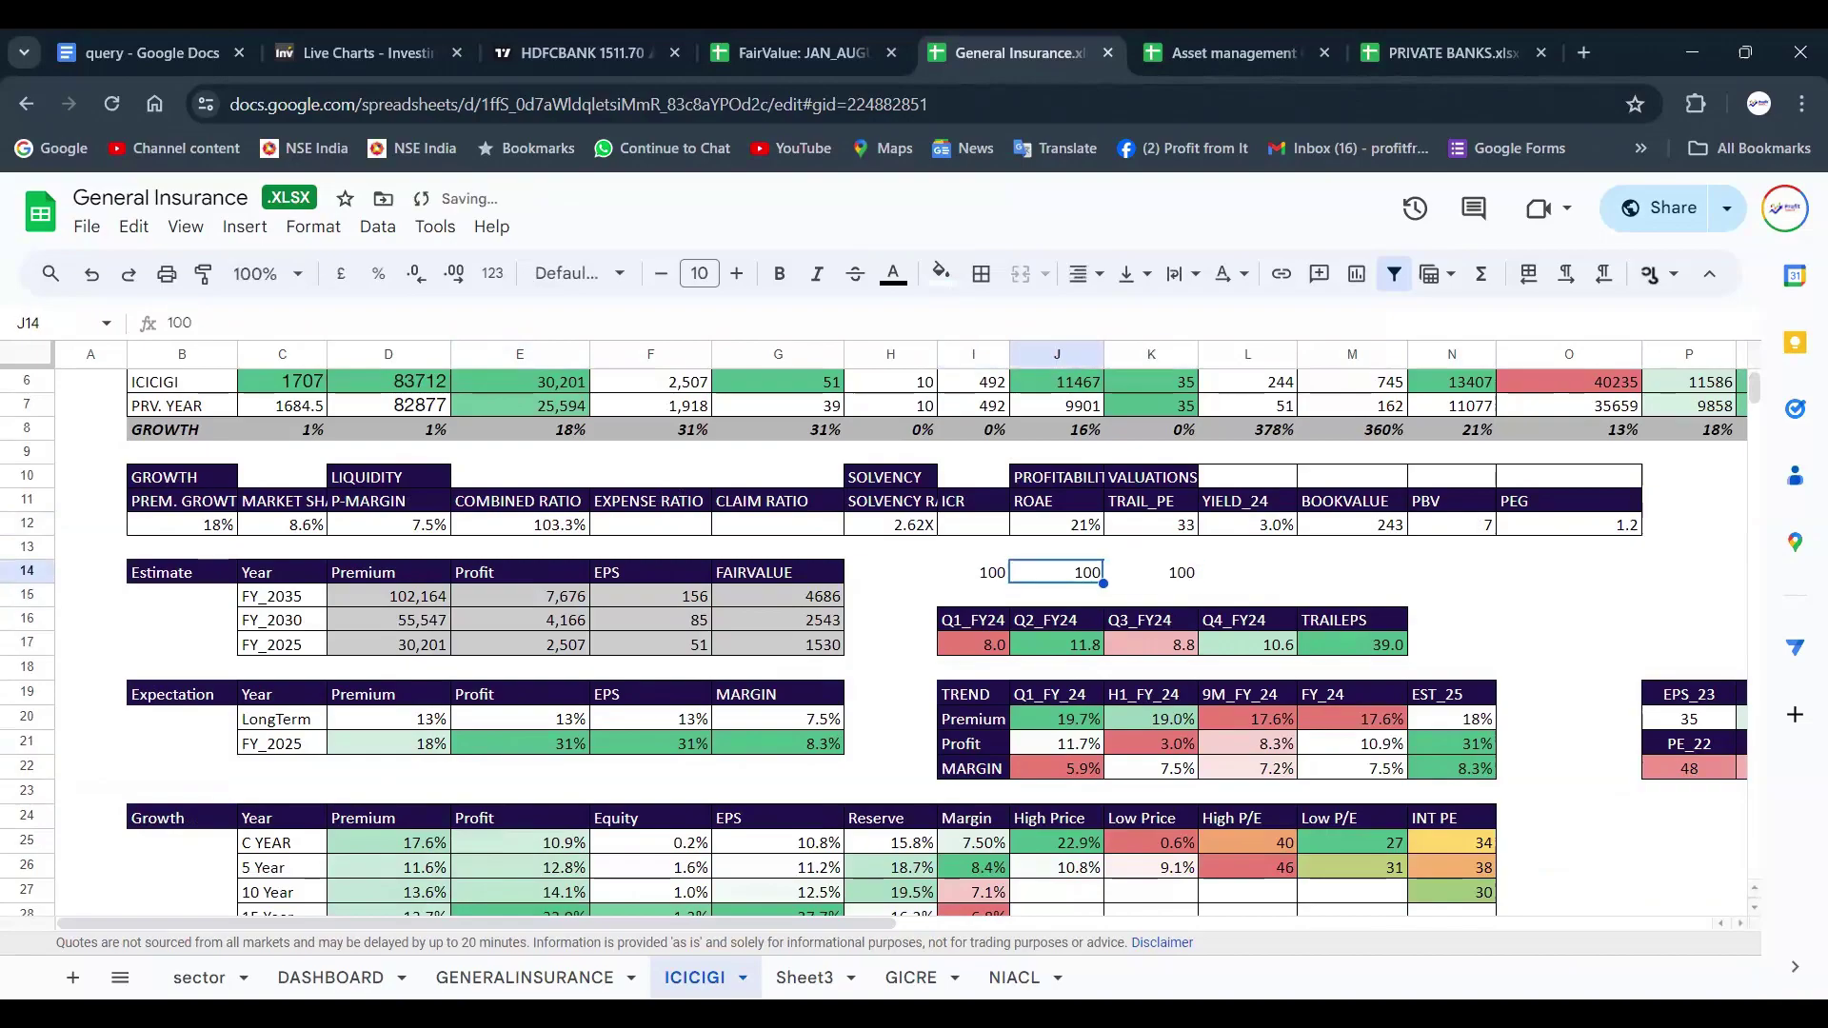
pyautogui.click(973, 572)
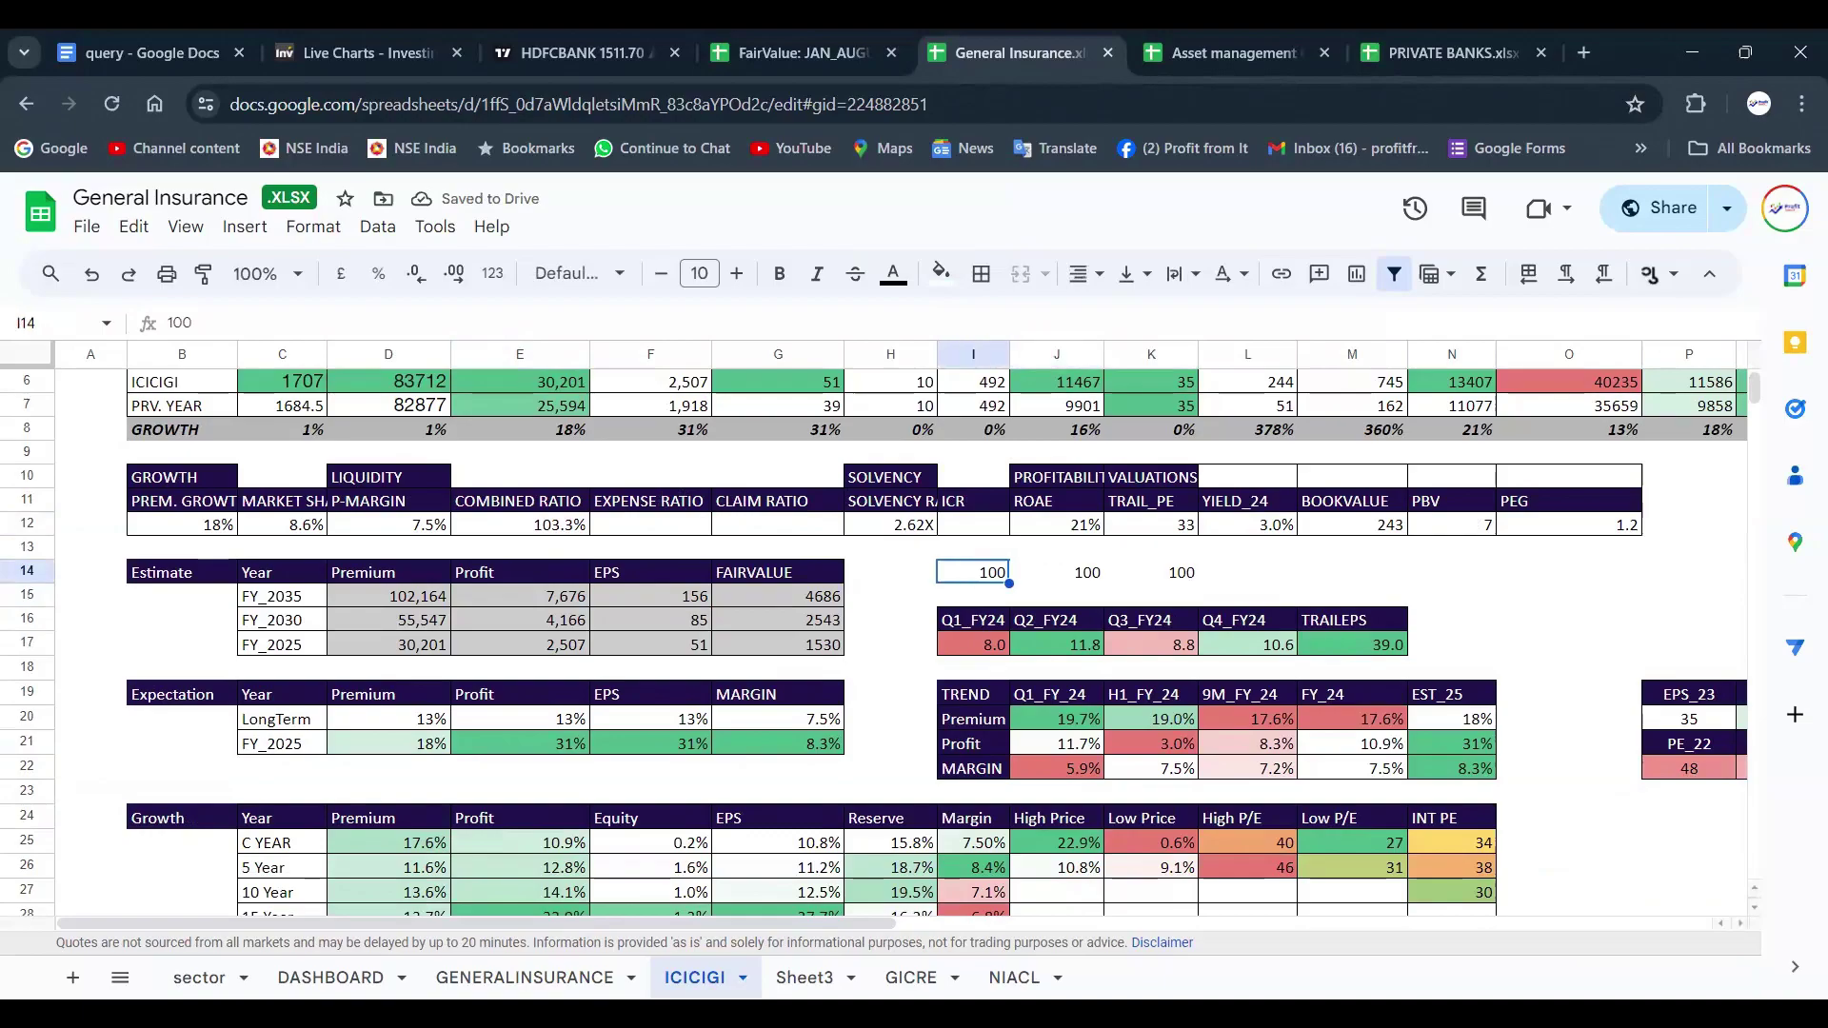
# Step: Change the example values in cells J14 and K14 to 90
pyautogui.click(1057, 573)
pyautogui.write('90')
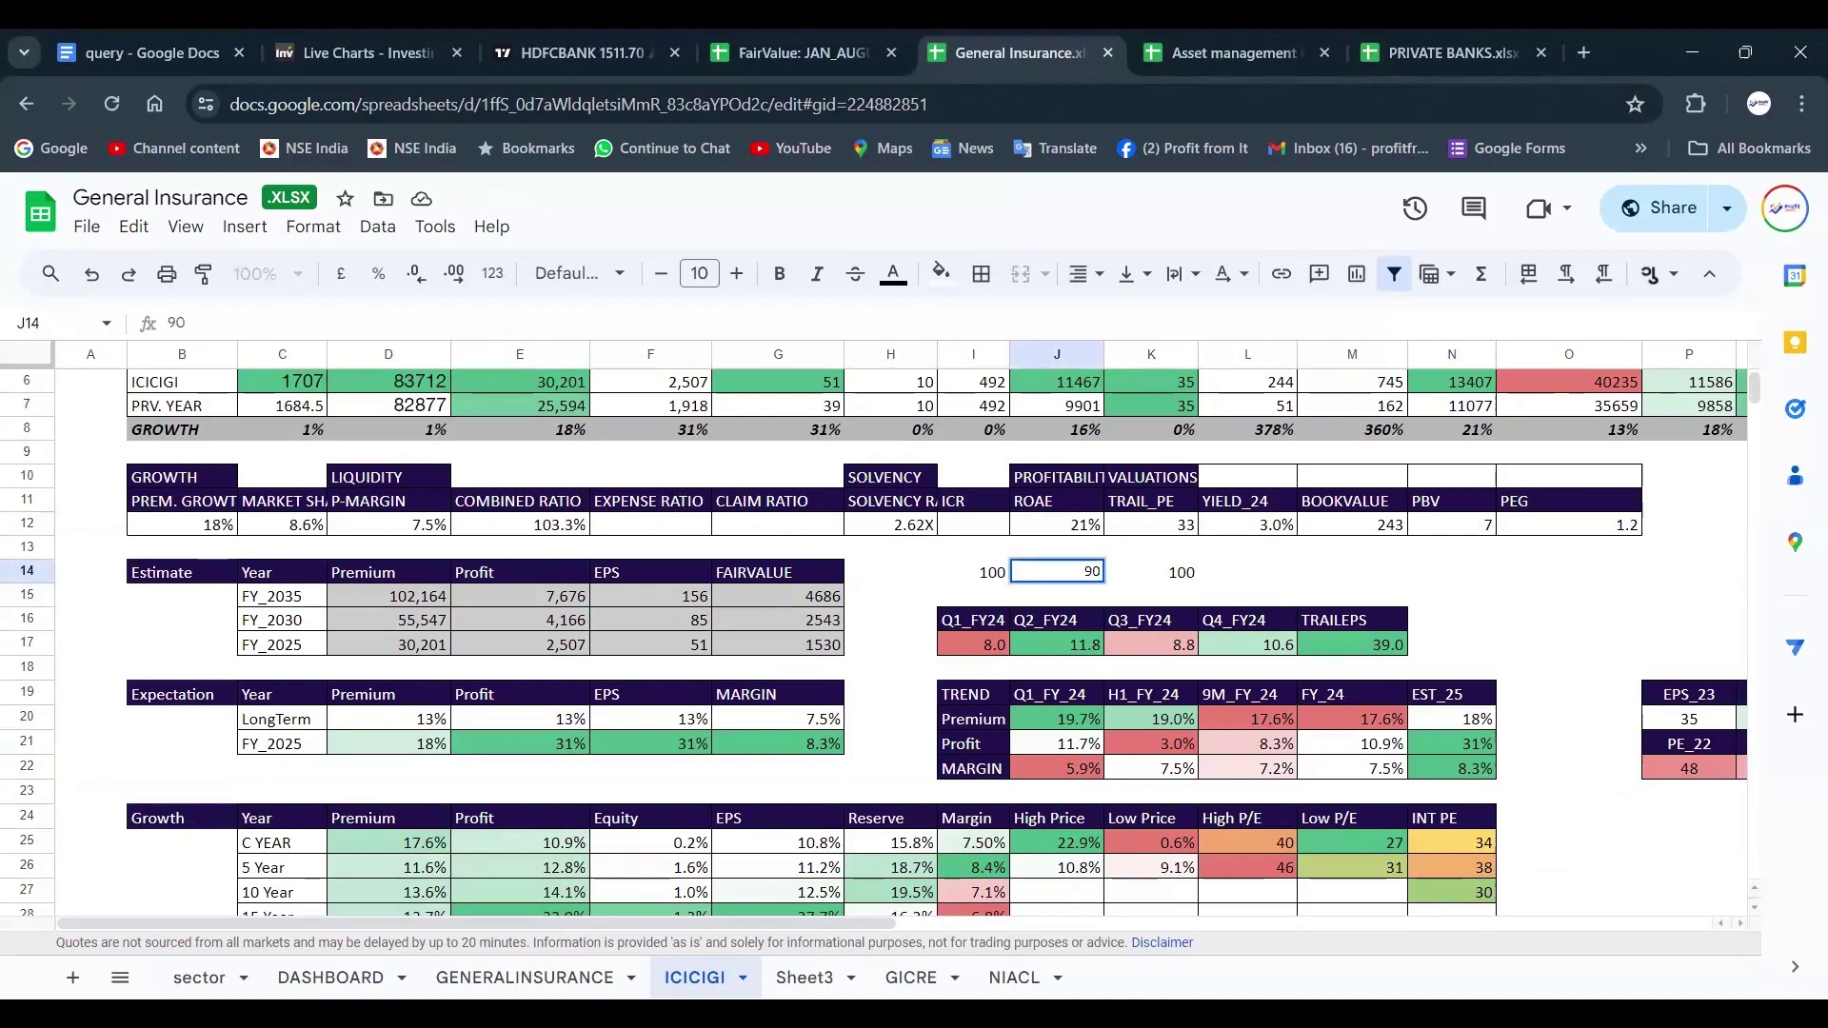
pyautogui.press('Return')
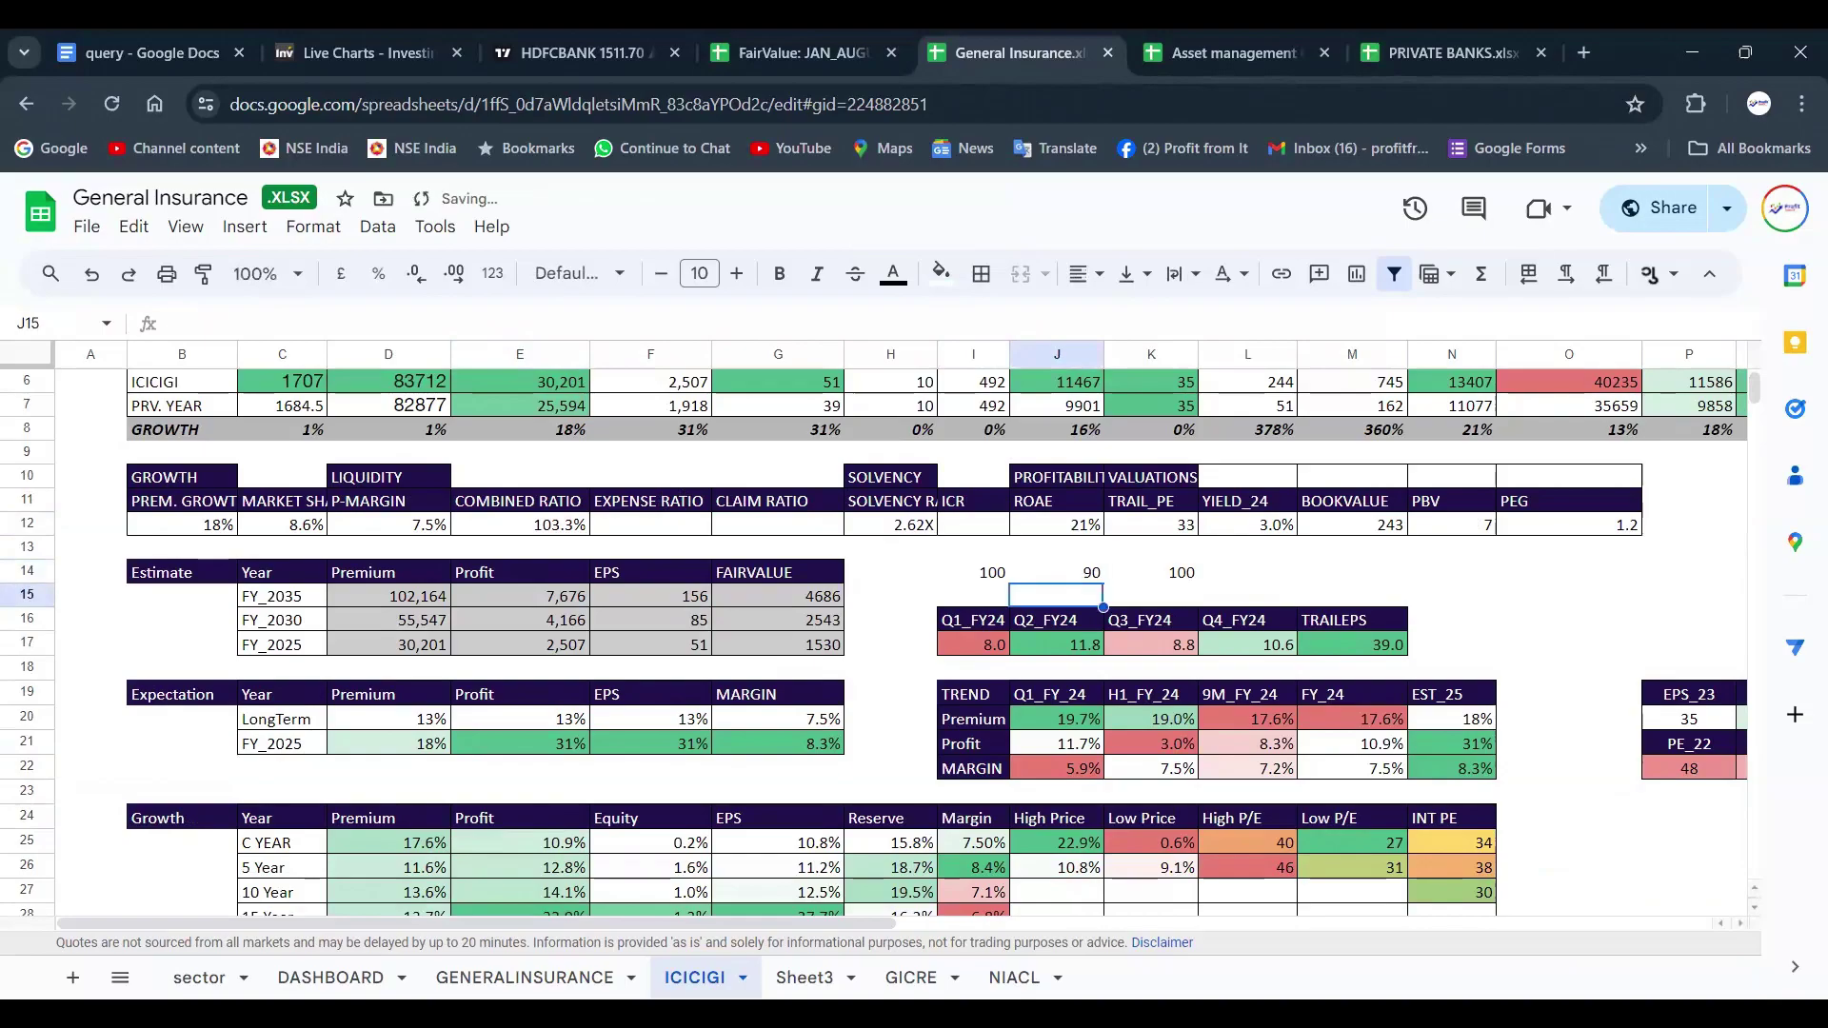
pyautogui.press('Up')
pyautogui.press('Right')
pyautogui.write('90')
pyautogui.press('Return')
pyautogui.press('Up')
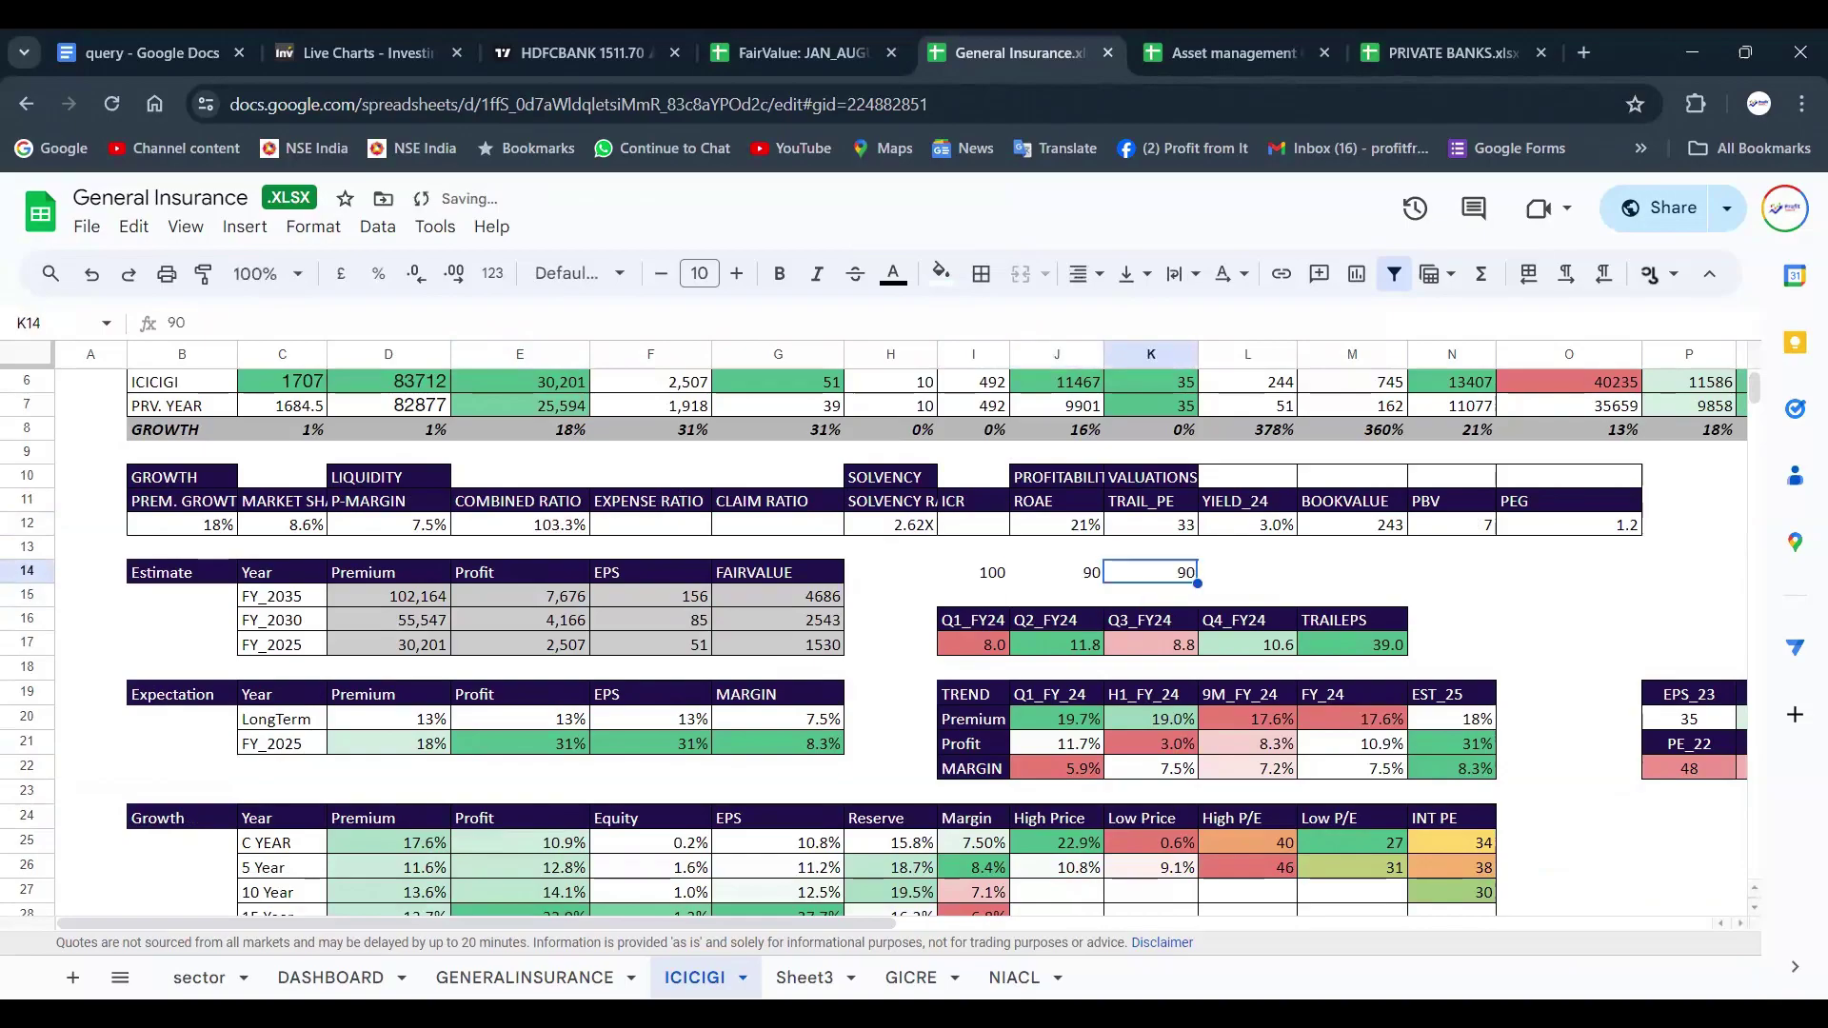
# Step: Clear the example values from cells I14 to K14
pyautogui.click(973, 572)
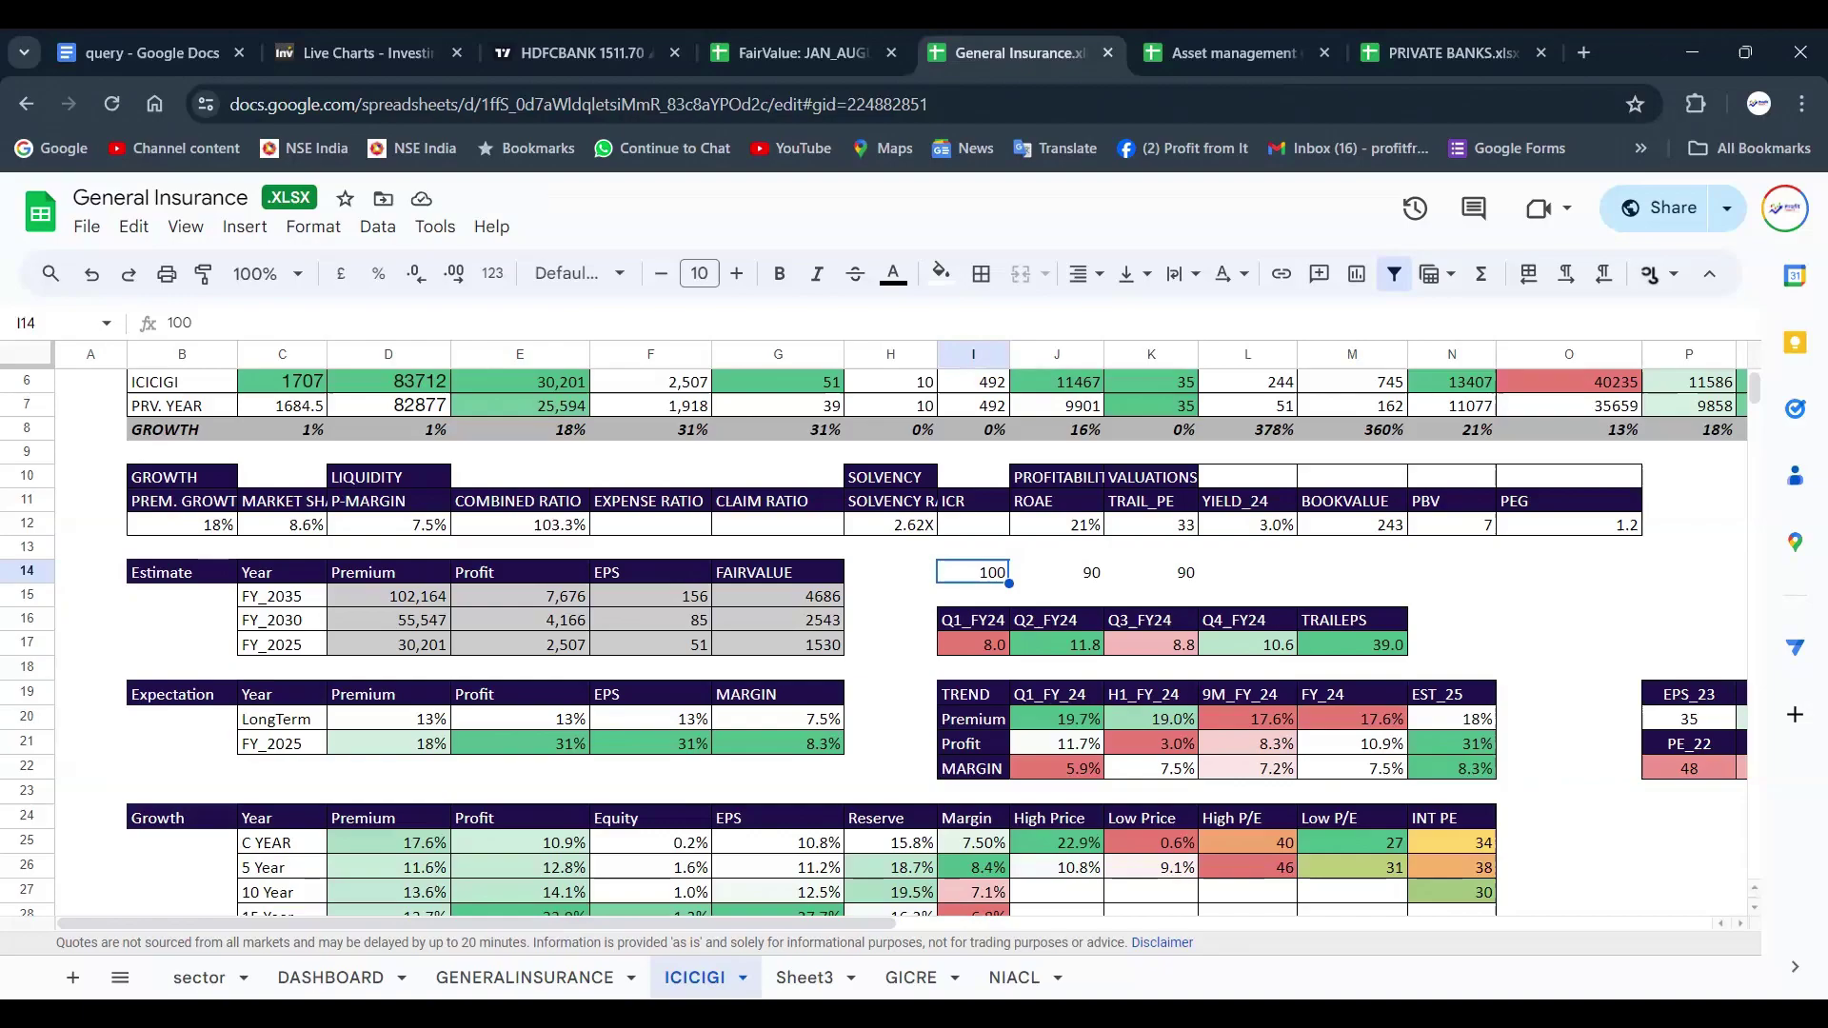
pyautogui.hotkey('shift', 'Right')
pyautogui.hotkey('shift', 'Right')
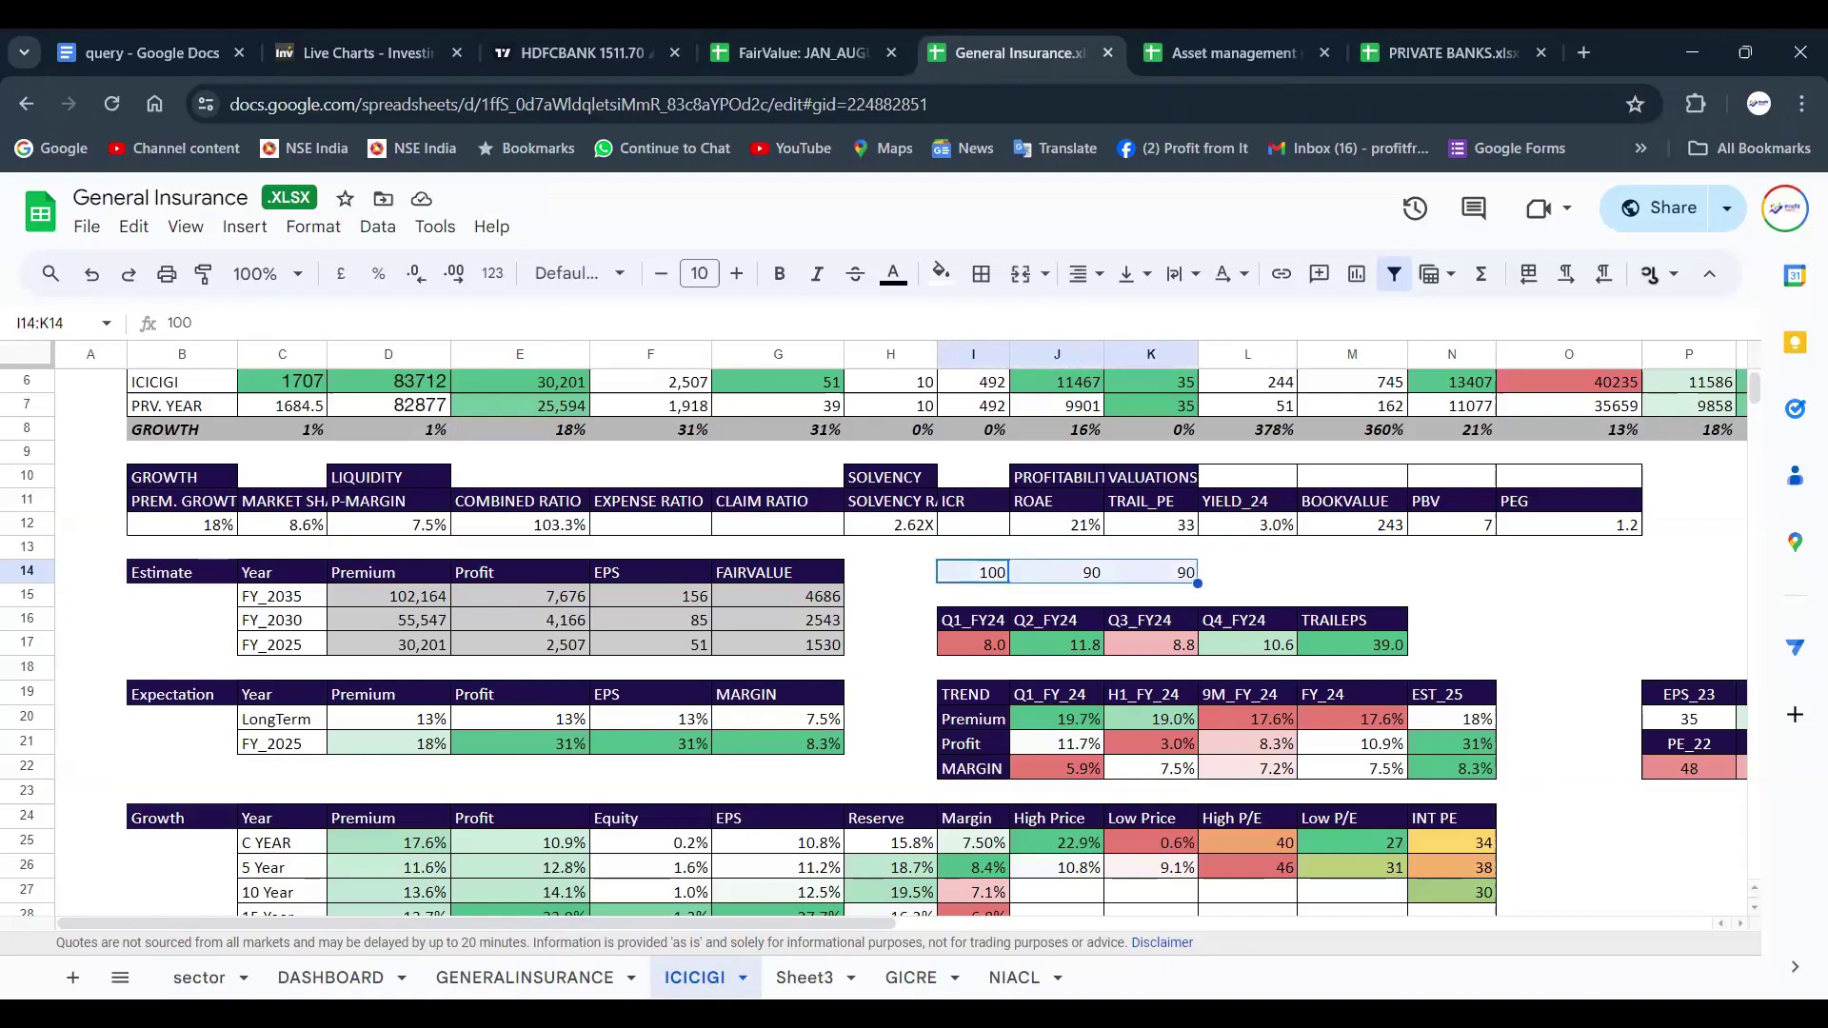
pyautogui.press('Delete')
# Step: Examine the investment income and profit rows in the FY_24 versus FY_23 results table
pyautogui.press('Right')
pyautogui.press('Right')
pyautogui.press('Right')
pyautogui.press('Right')
pyautogui.press('Right')
pyautogui.press('Right')
pyautogui.press('Right')
pyautogui.press('Right')
pyautogui.press('Right')
pyautogui.press('Right')
pyautogui.press('Right')
pyautogui.press('Right')
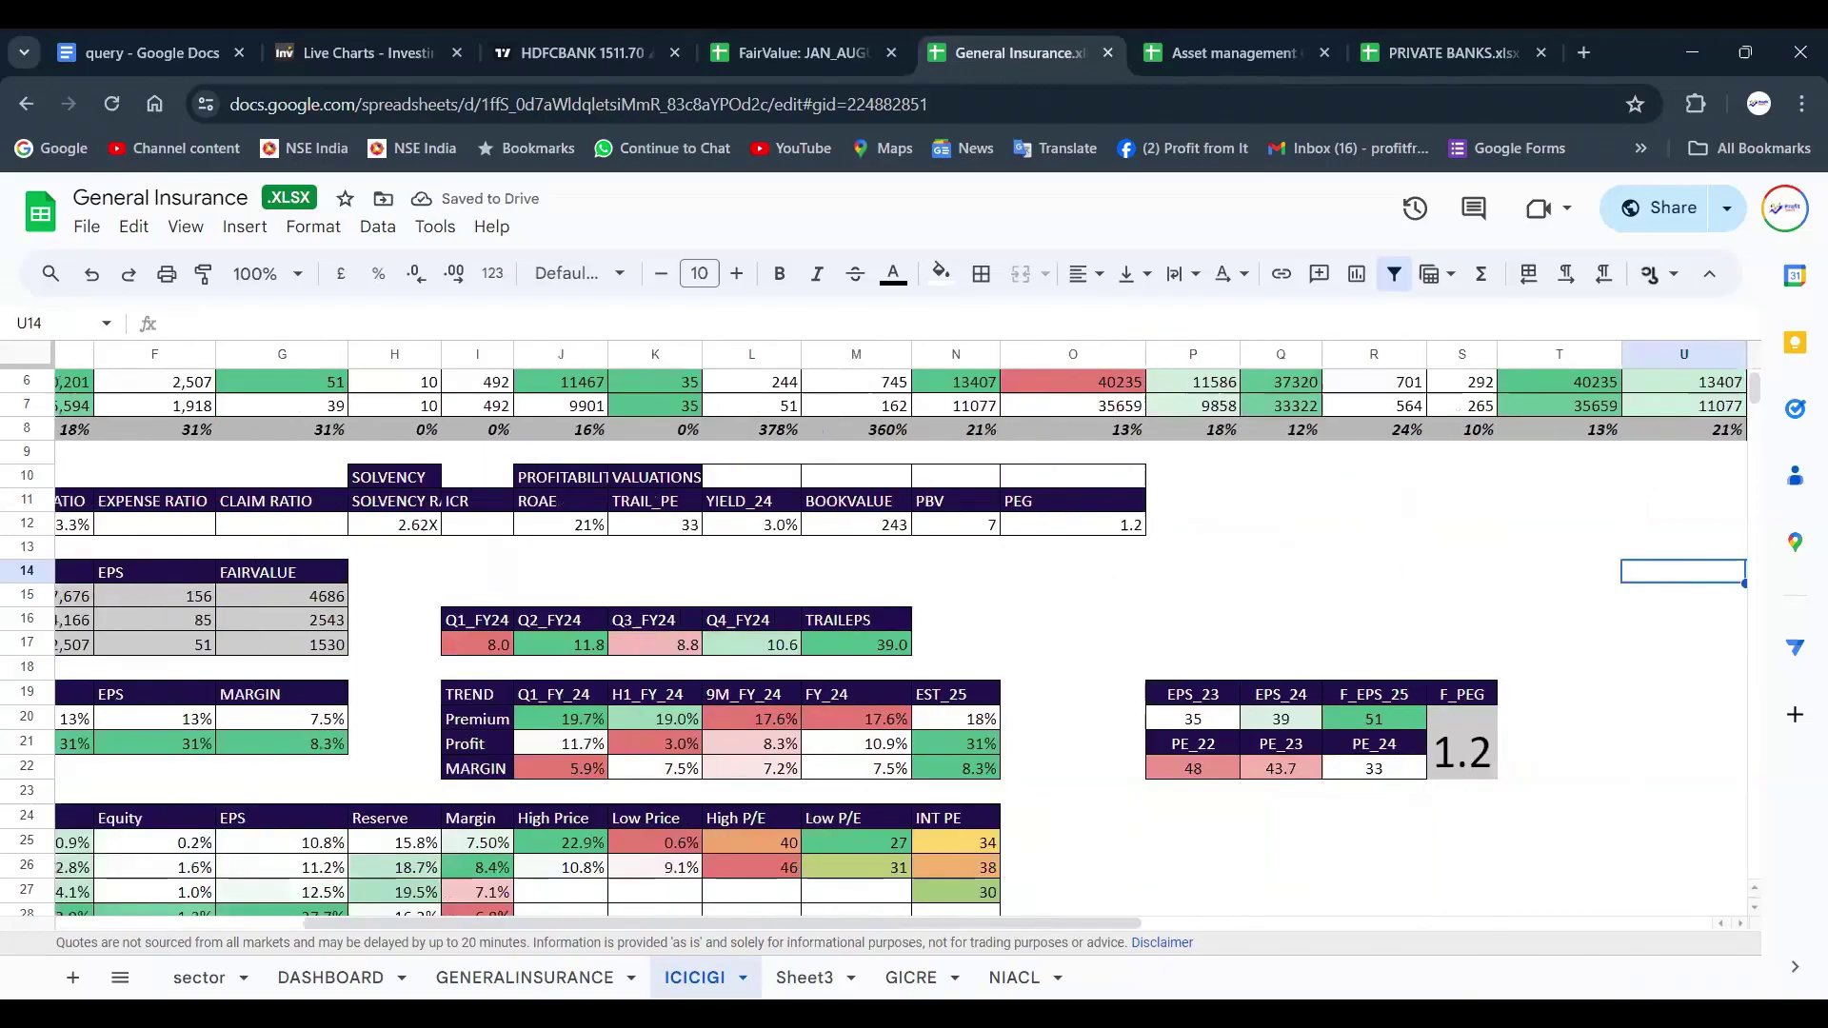
pyautogui.press('Right')
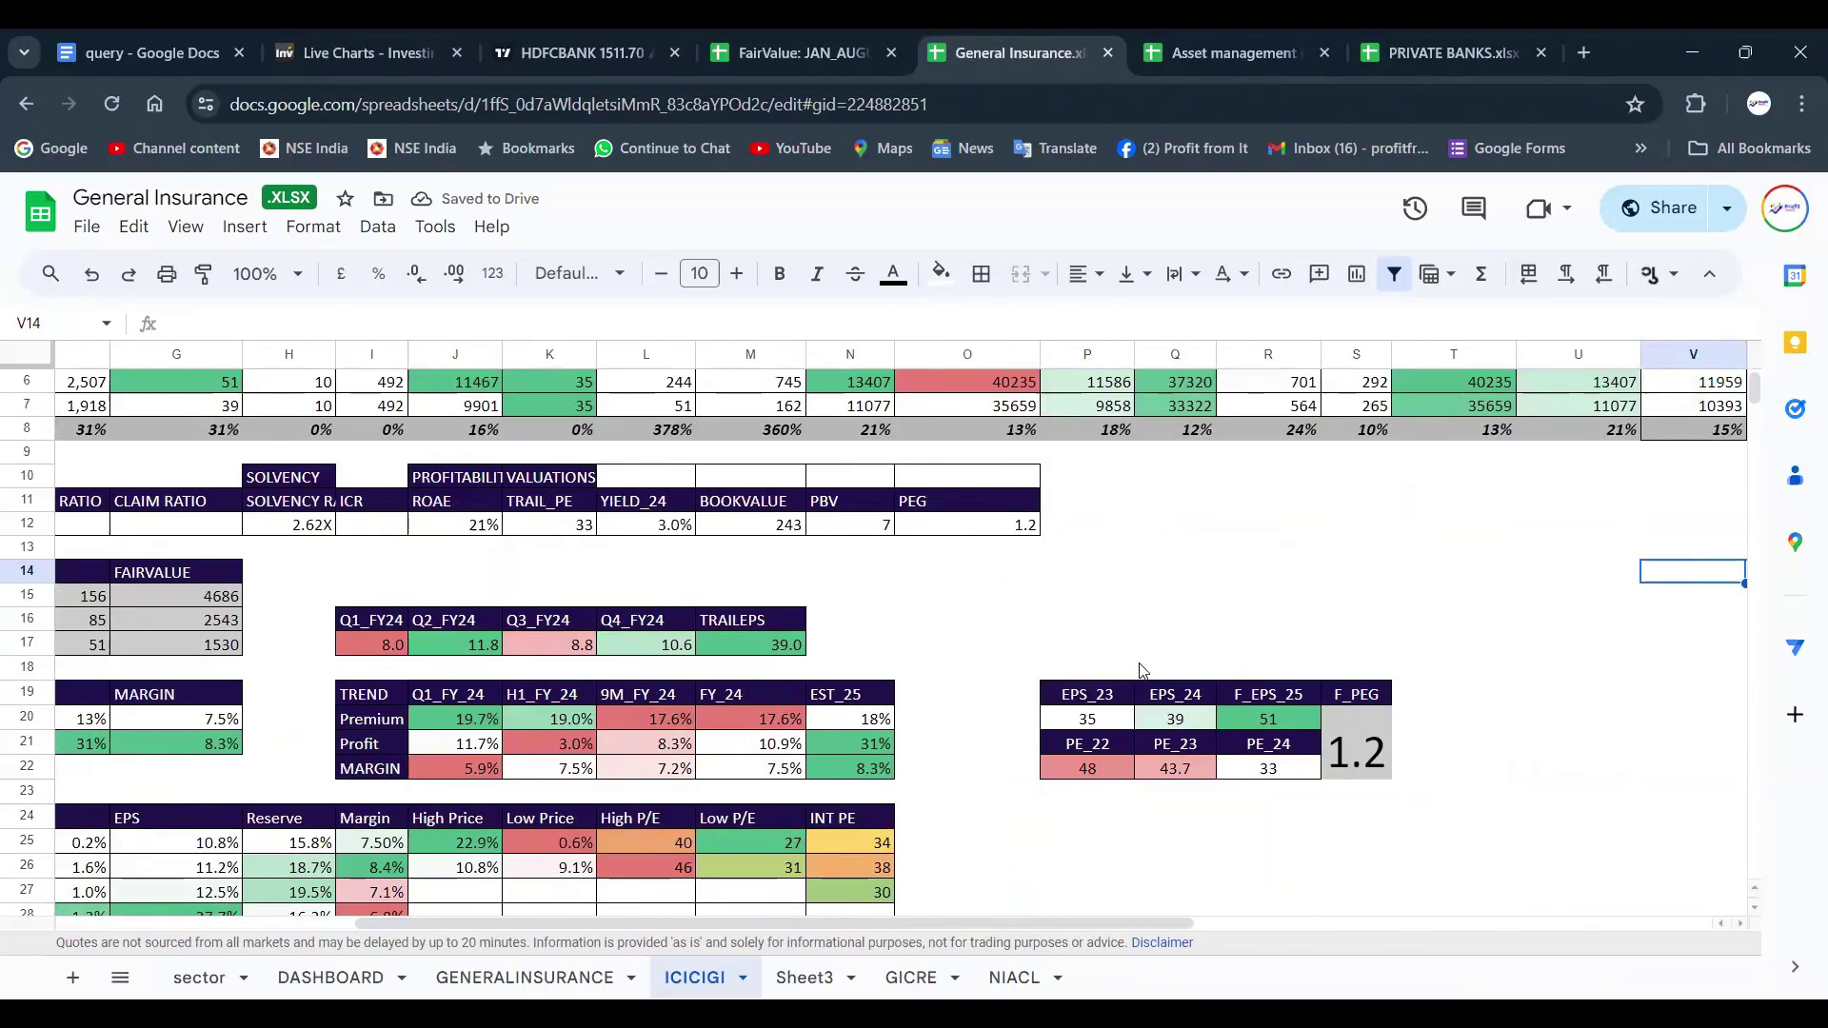
pyautogui.scroll(-5, 990, 572)
pyautogui.click(986, 544)
pyautogui.moveTo(986, 547); pyautogui.dragTo(1191, 543)
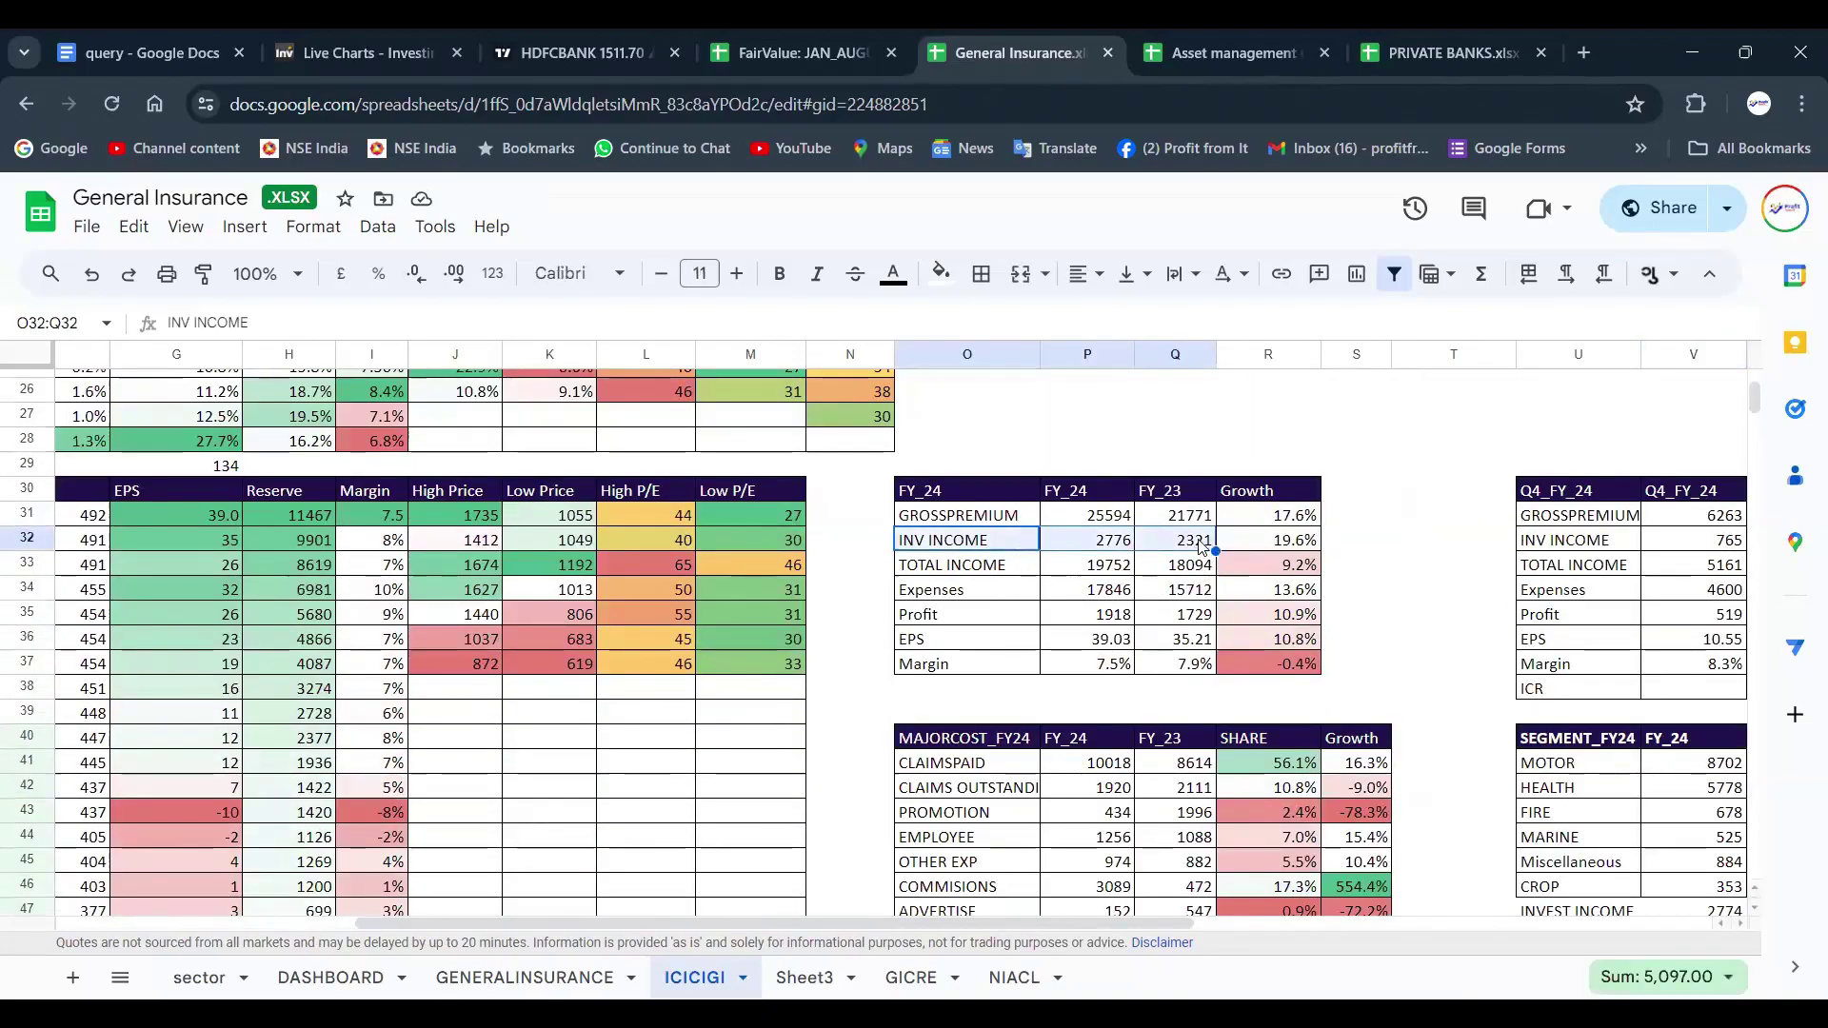
pyautogui.click(1111, 546)
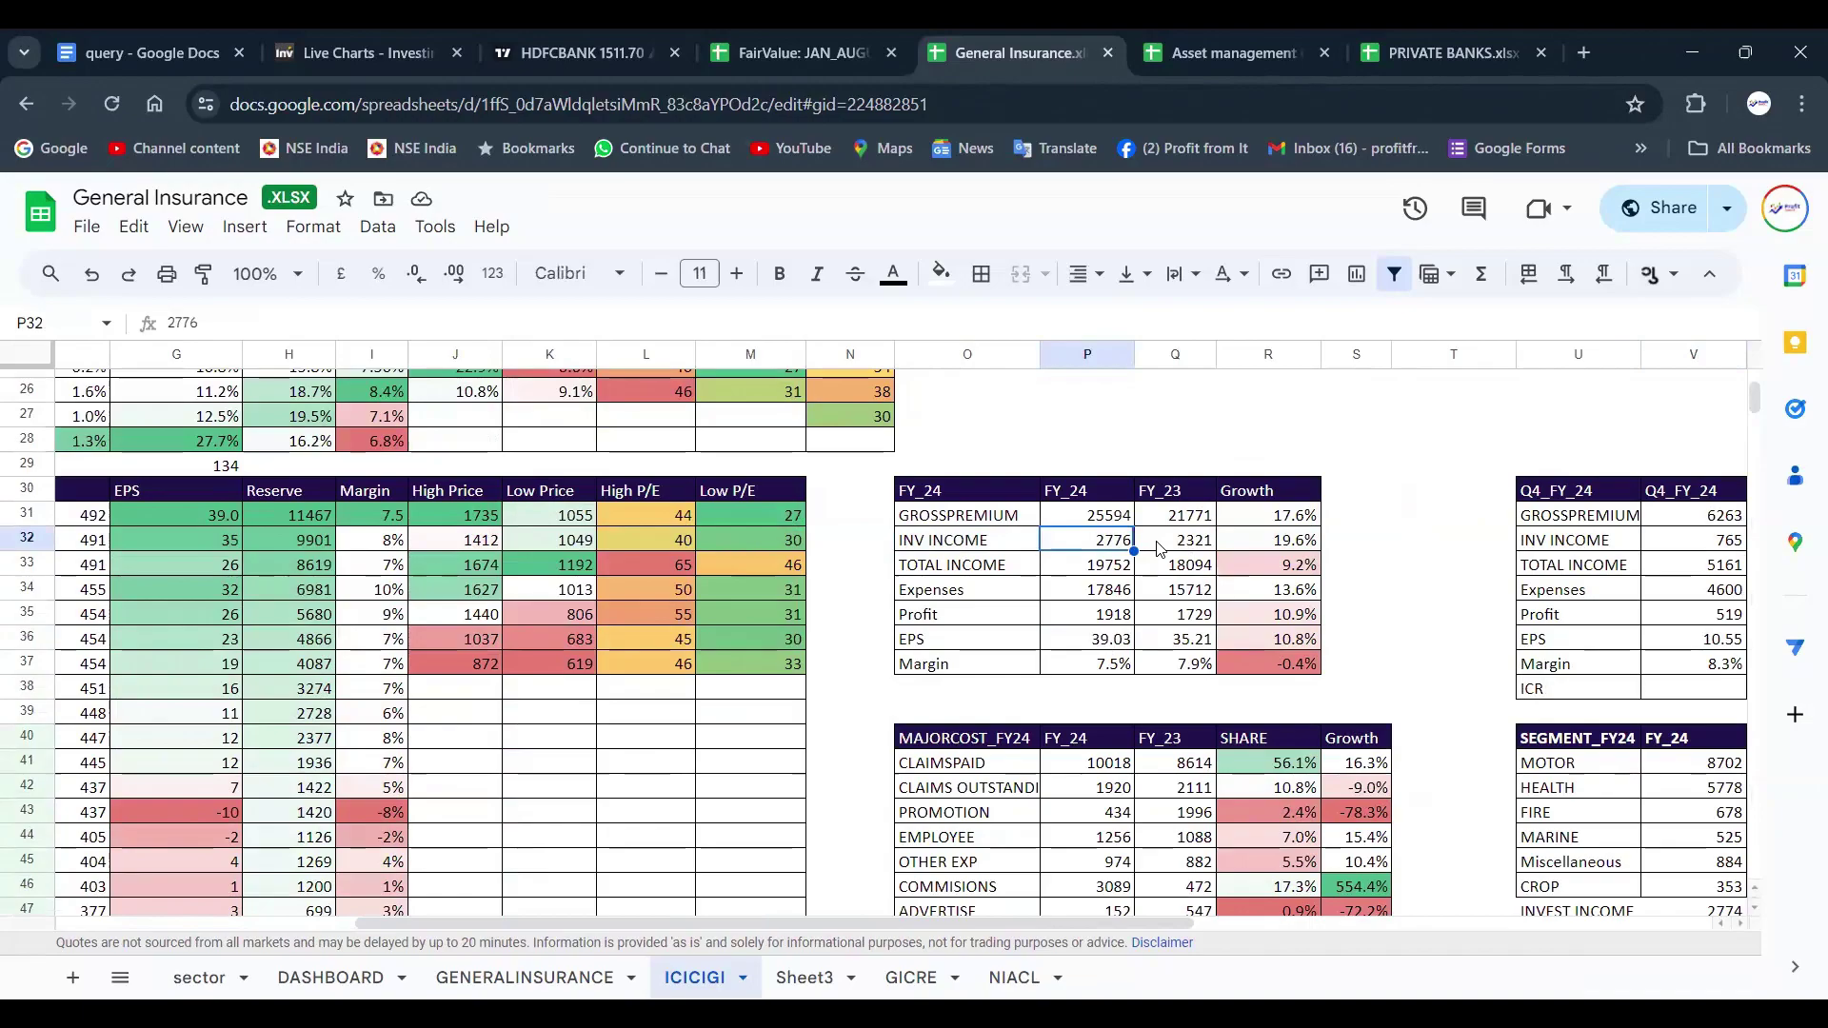
pyautogui.click(1124, 621)
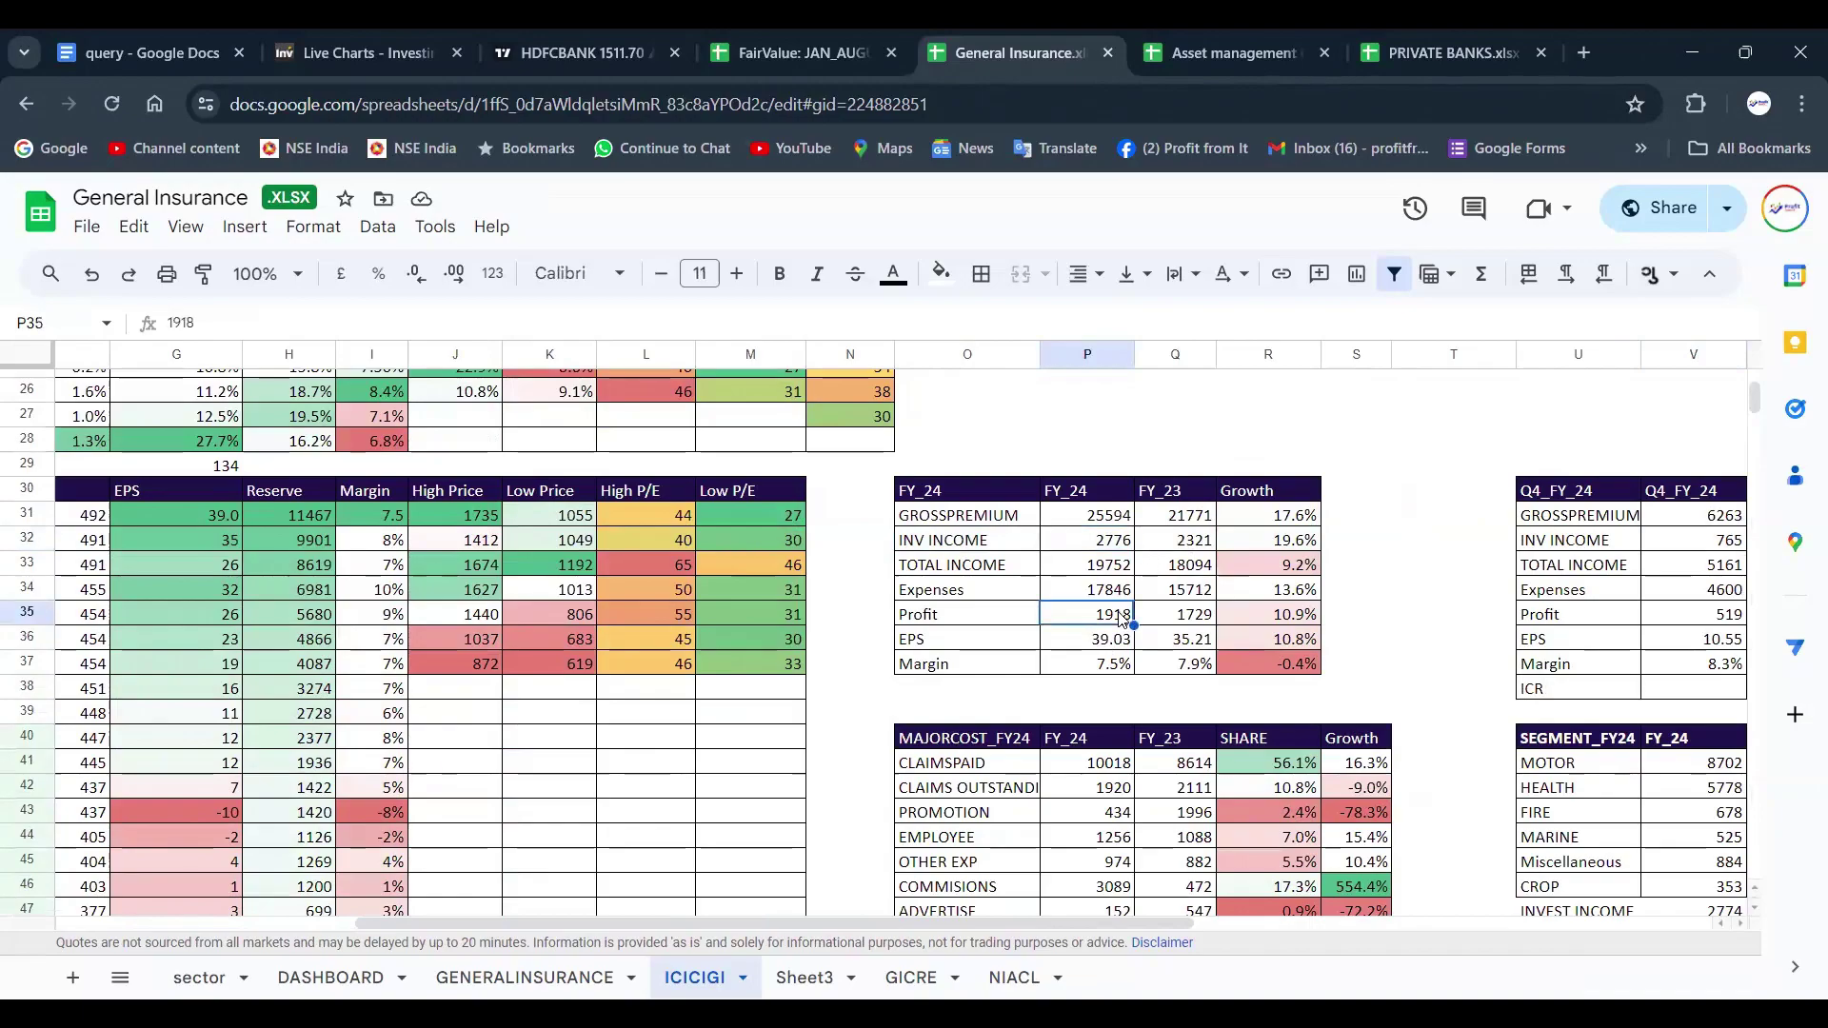
# Step: Examine the investment income and total income rows of the FY_24 results table and the combined ratio in the company summary
pyautogui.click(1121, 543)
pyautogui.moveTo(1275, 540); pyautogui.dragTo(1023, 543)
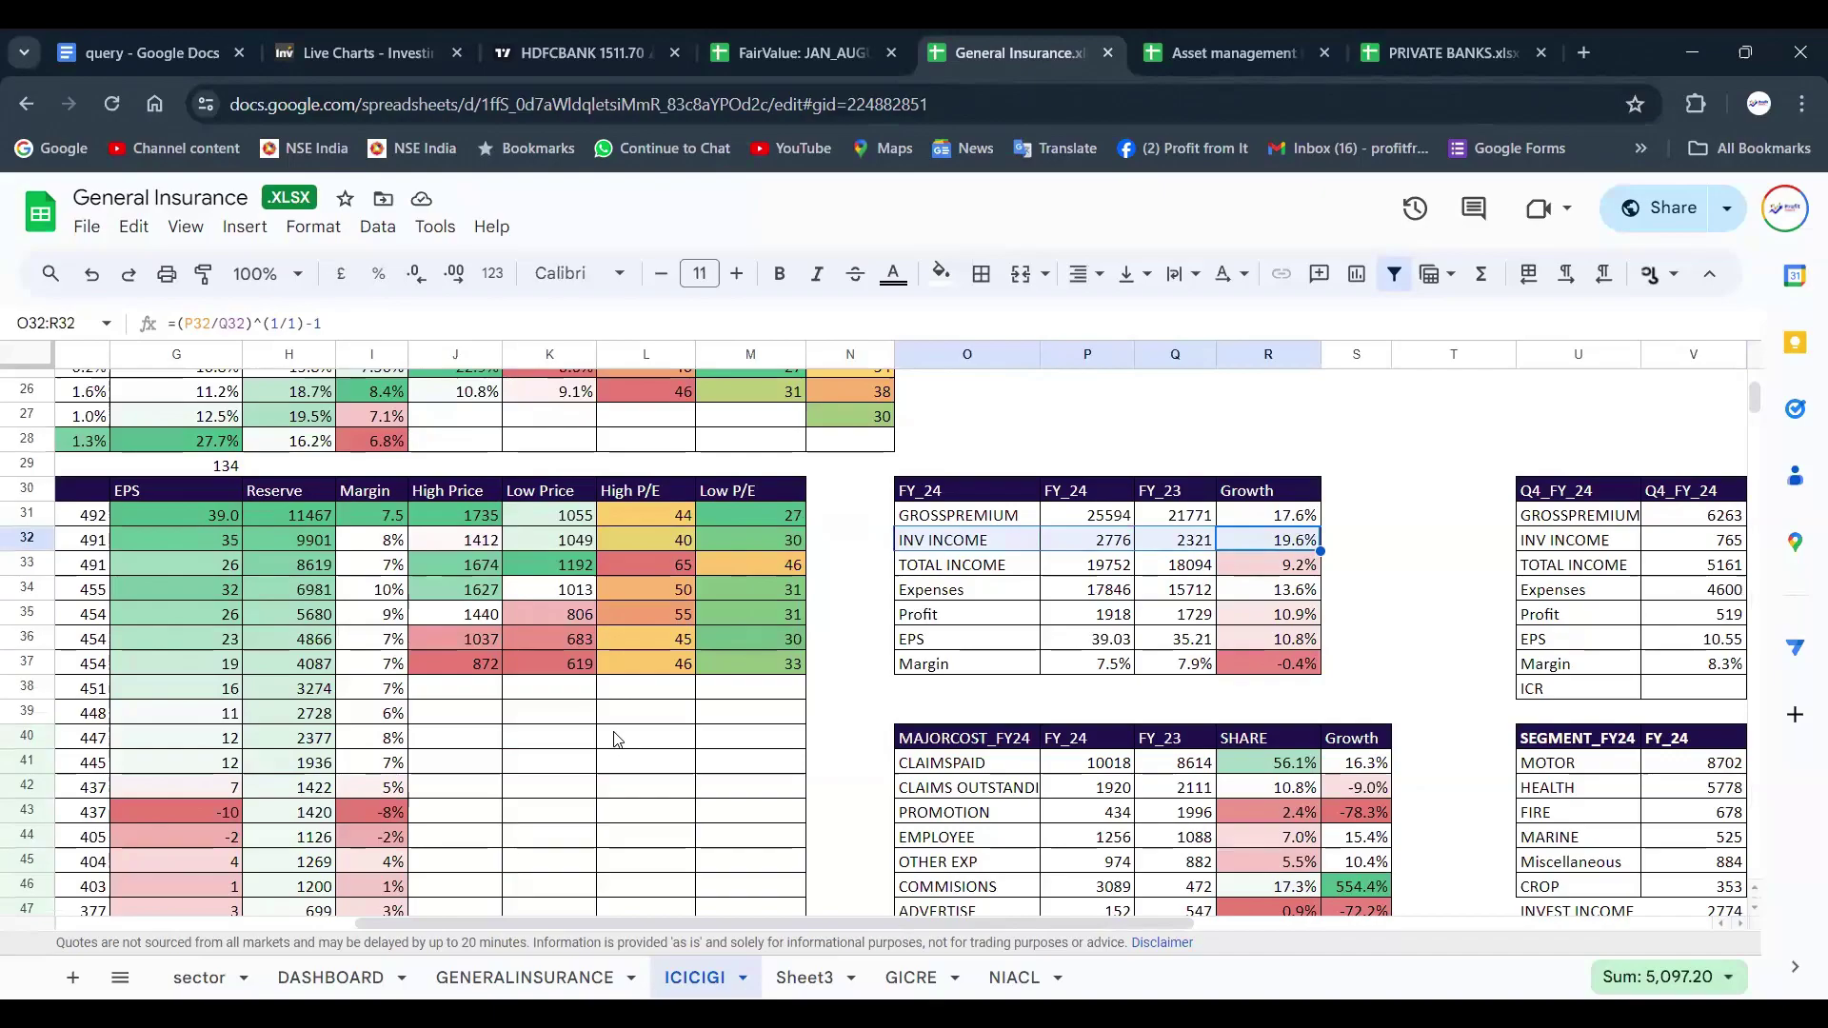
pyautogui.press('Tab')
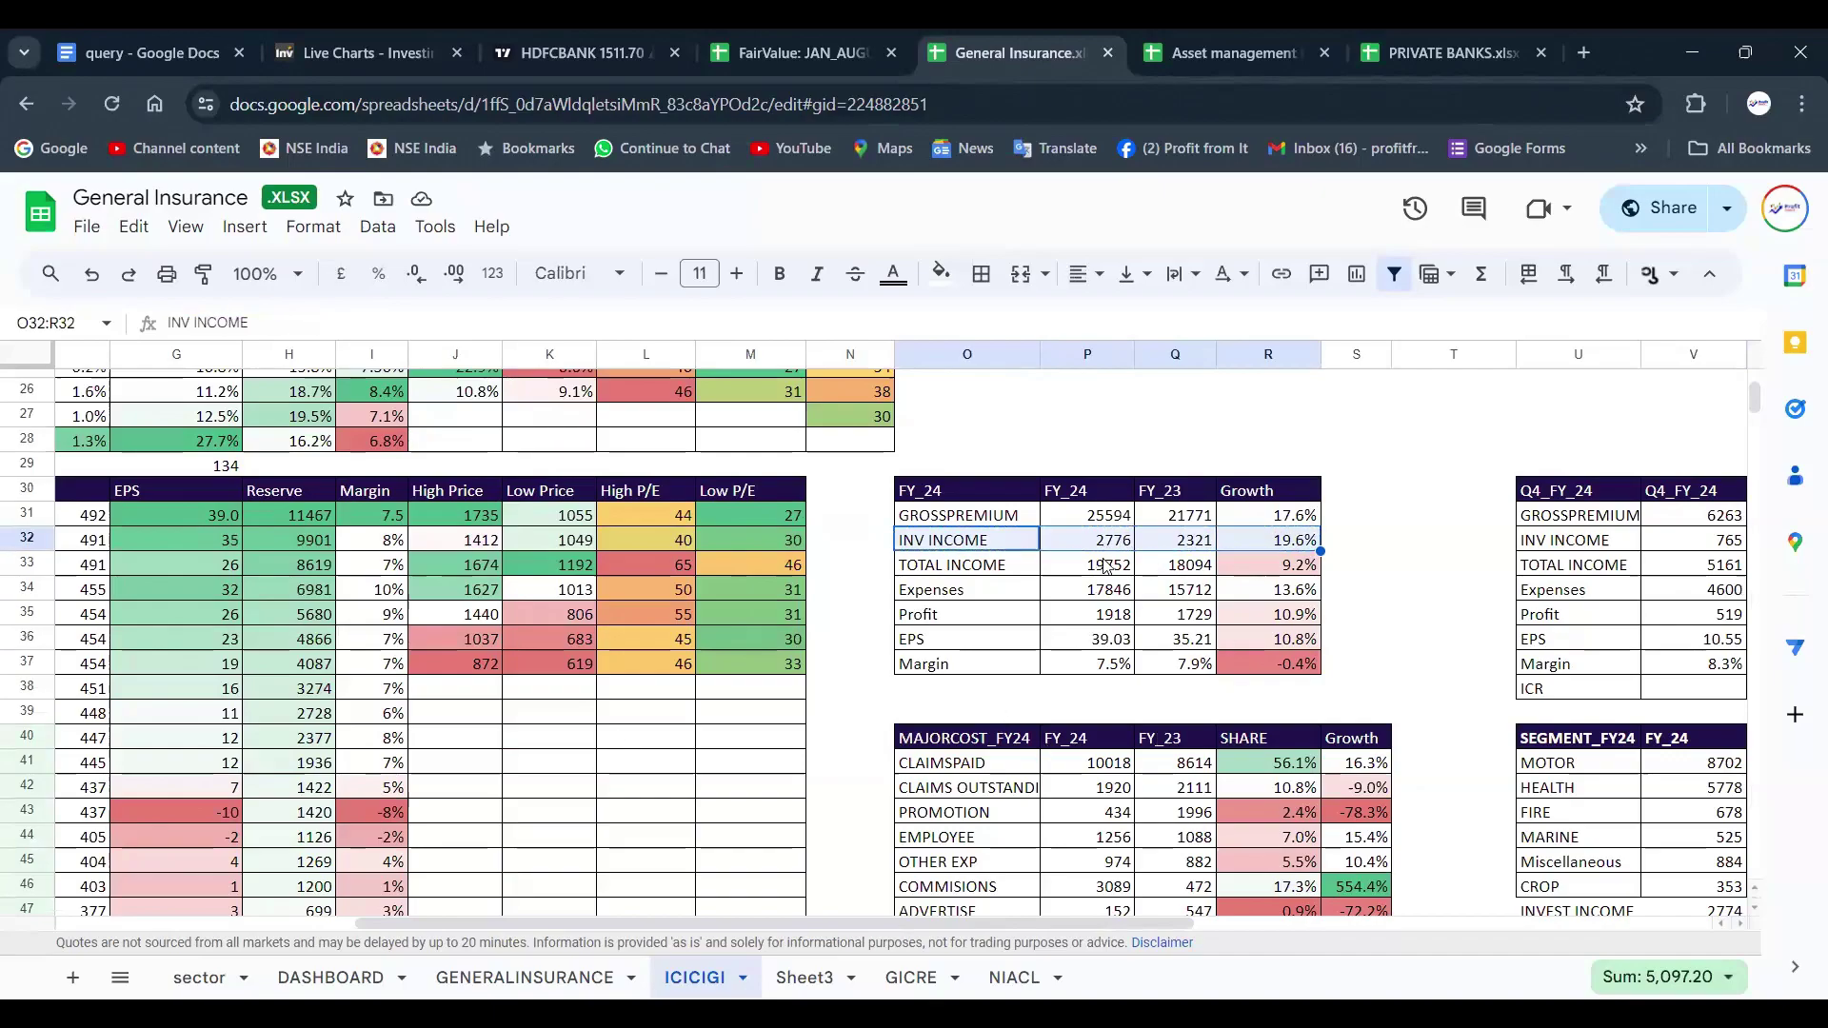
pyautogui.click(1128, 568)
pyautogui.scroll(6, 522, 612)
pyautogui.scroll(-3, 733, 699)
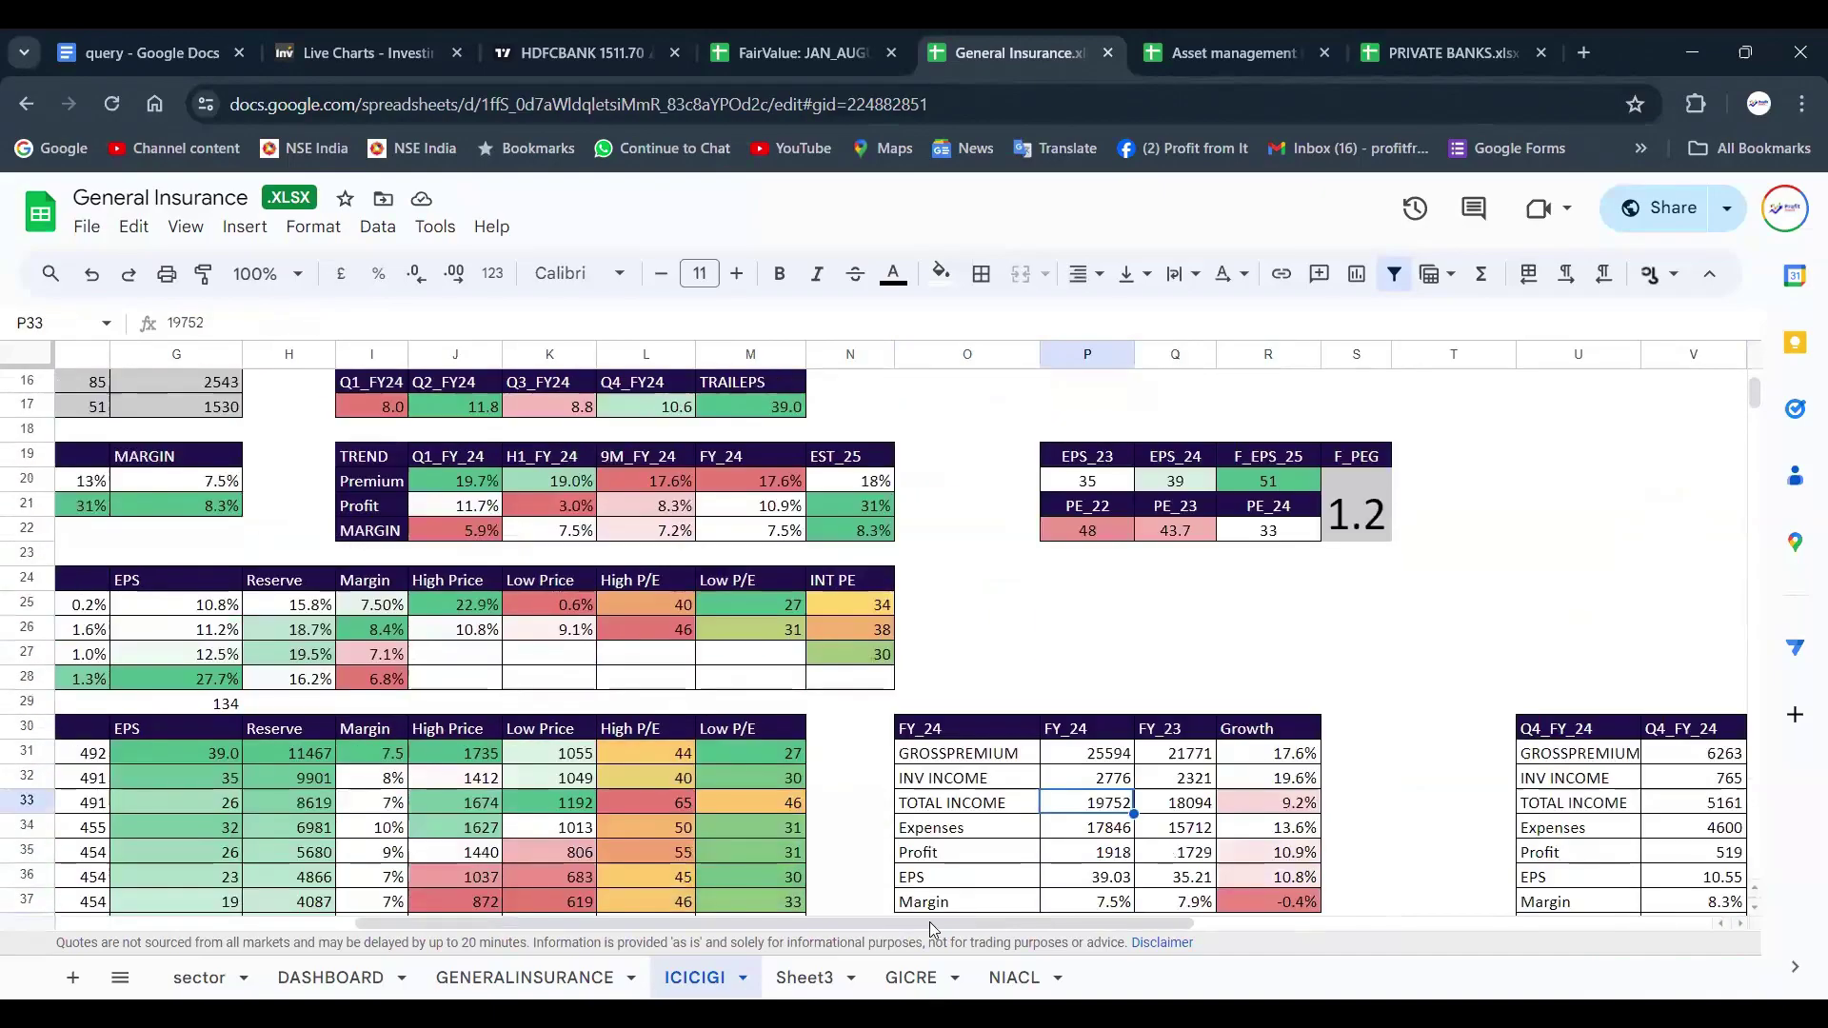
pyautogui.hscroll(-5, 433, 859)
pyautogui.scroll(5, 1047, 609)
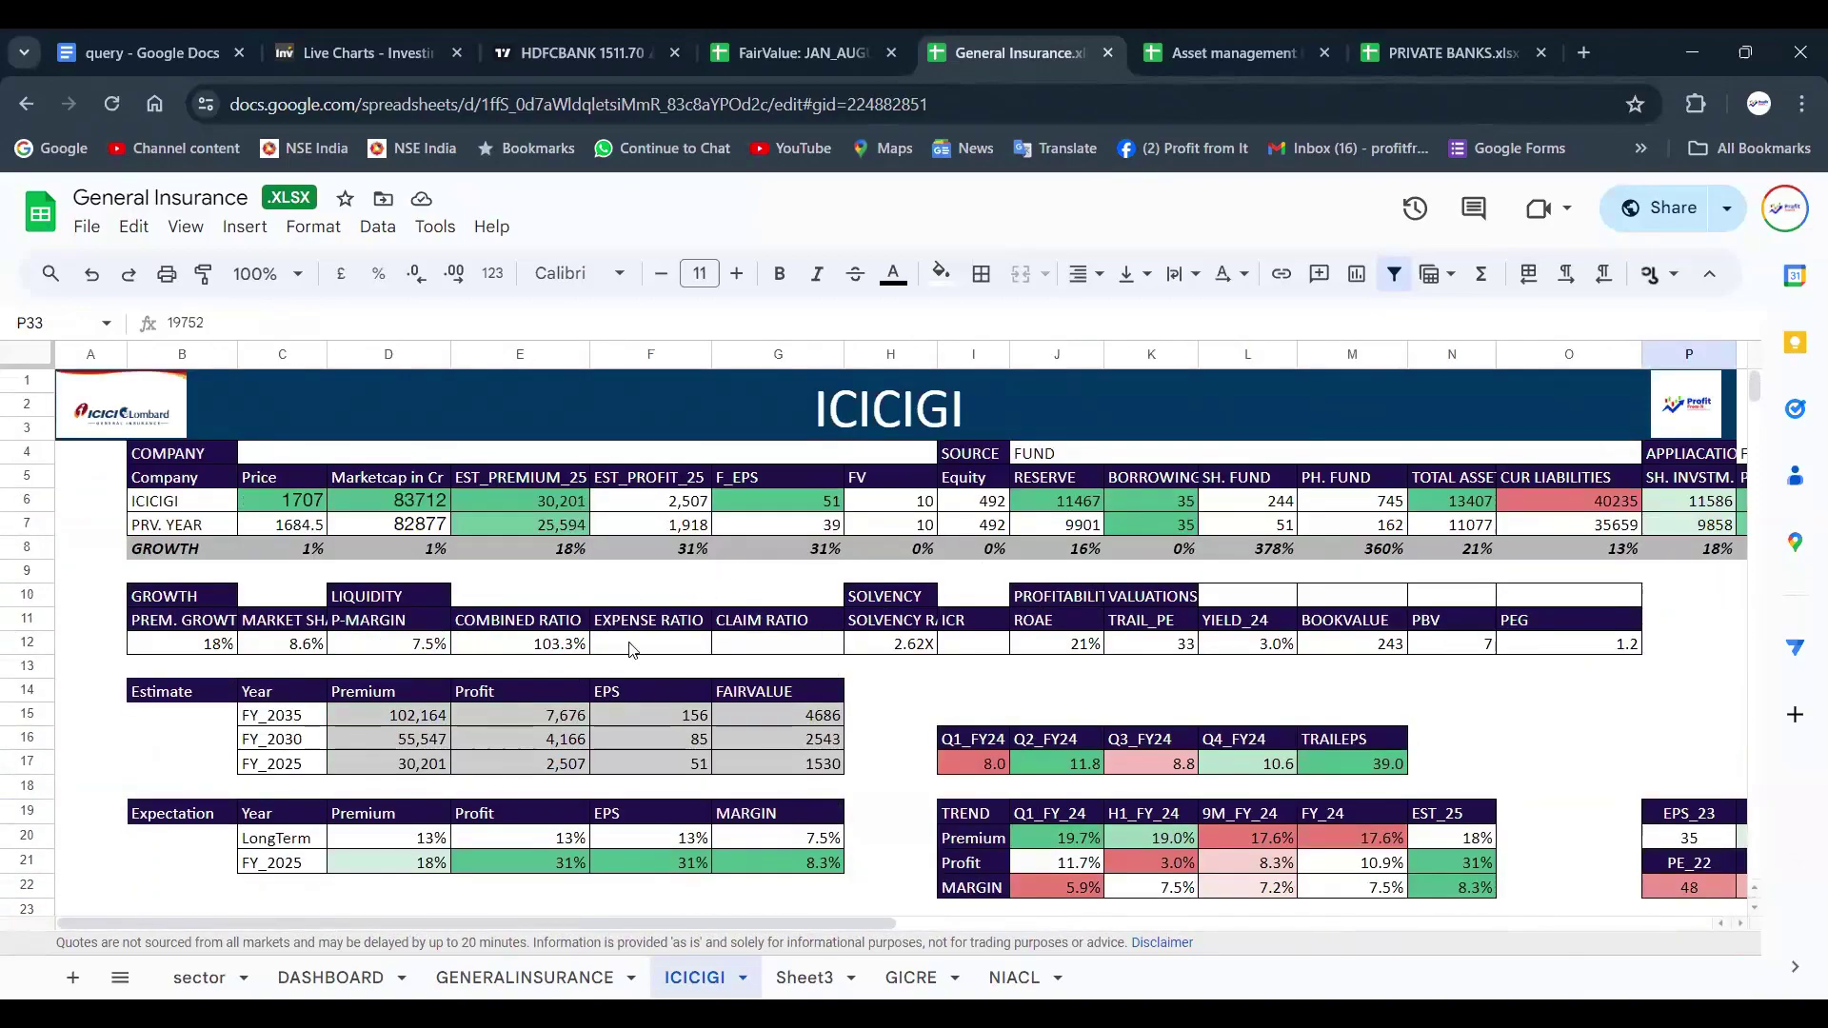
pyautogui.click(565, 657)
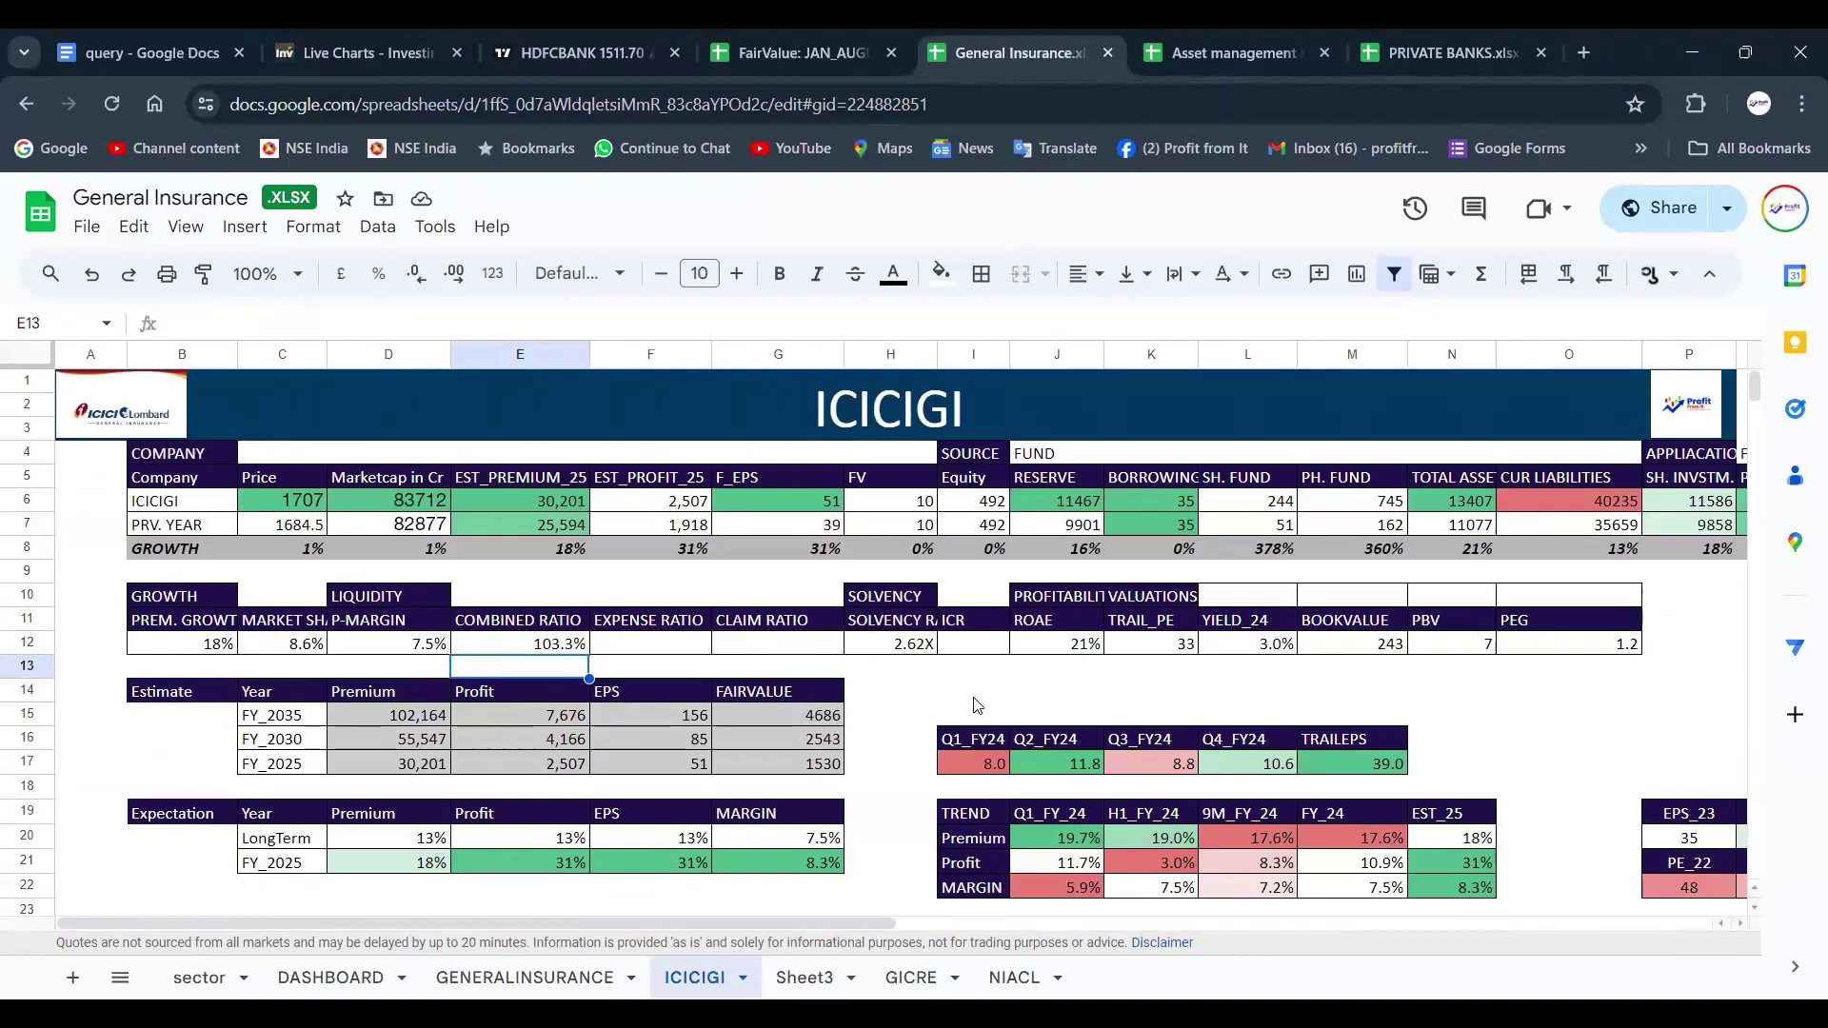
# Step: Compare the H1_FY_24 and 9M_FY_24 premium and profit growth in the TREND table with the Q4_FY_24 results table
pyautogui.scroll(-1, 1003, 662)
pyautogui.moveTo(1173, 703); pyautogui.dragTo(1187, 778)
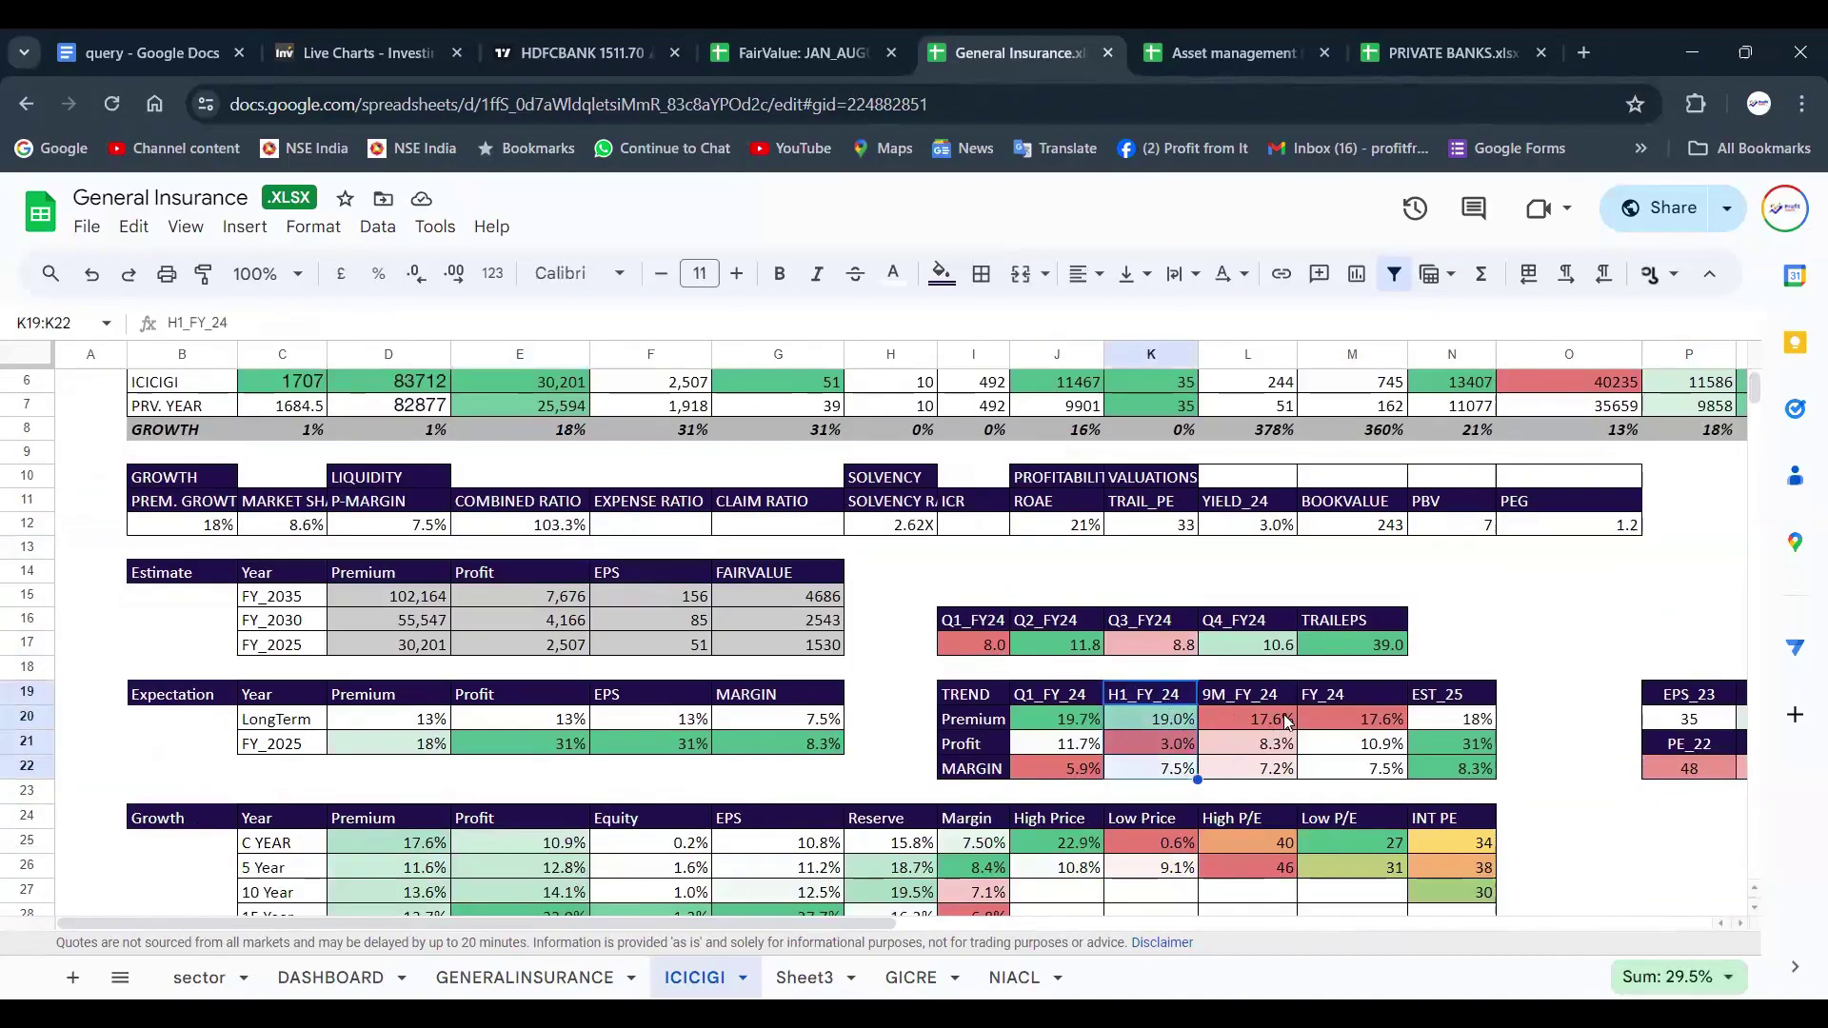
pyautogui.click(1180, 729)
pyautogui.click(1244, 723)
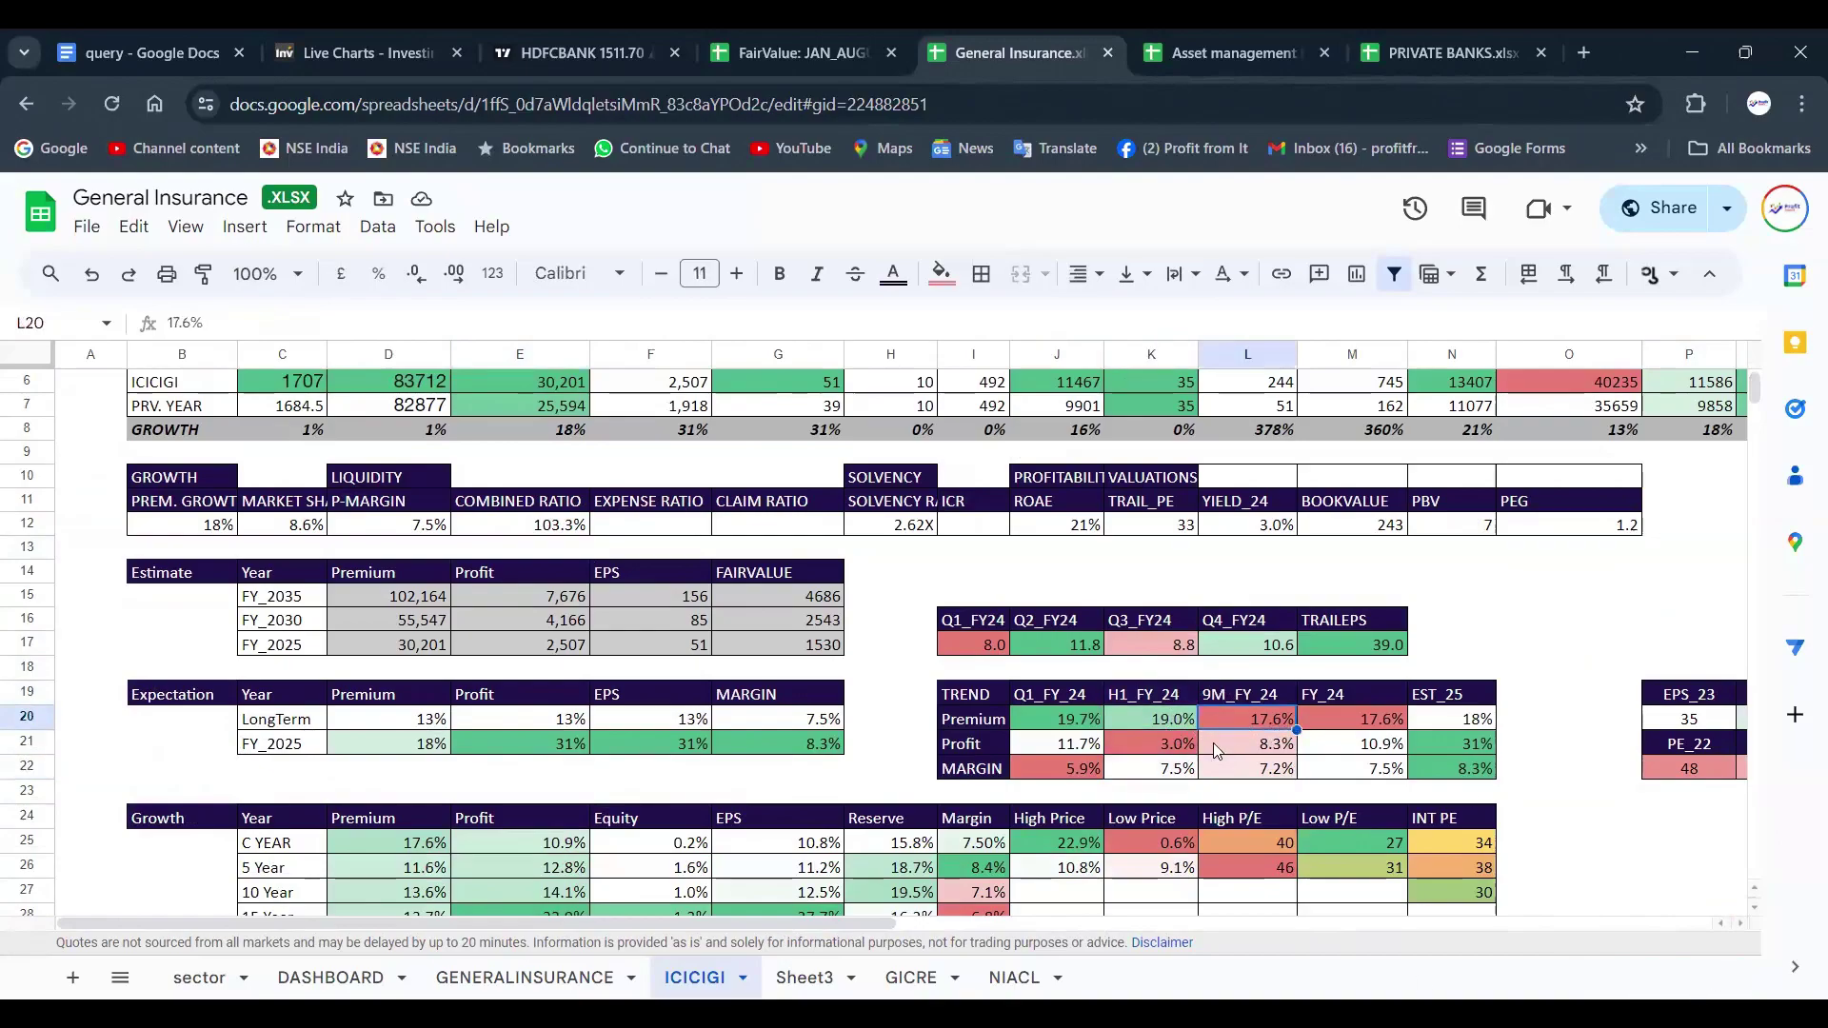
pyautogui.click(1152, 743)
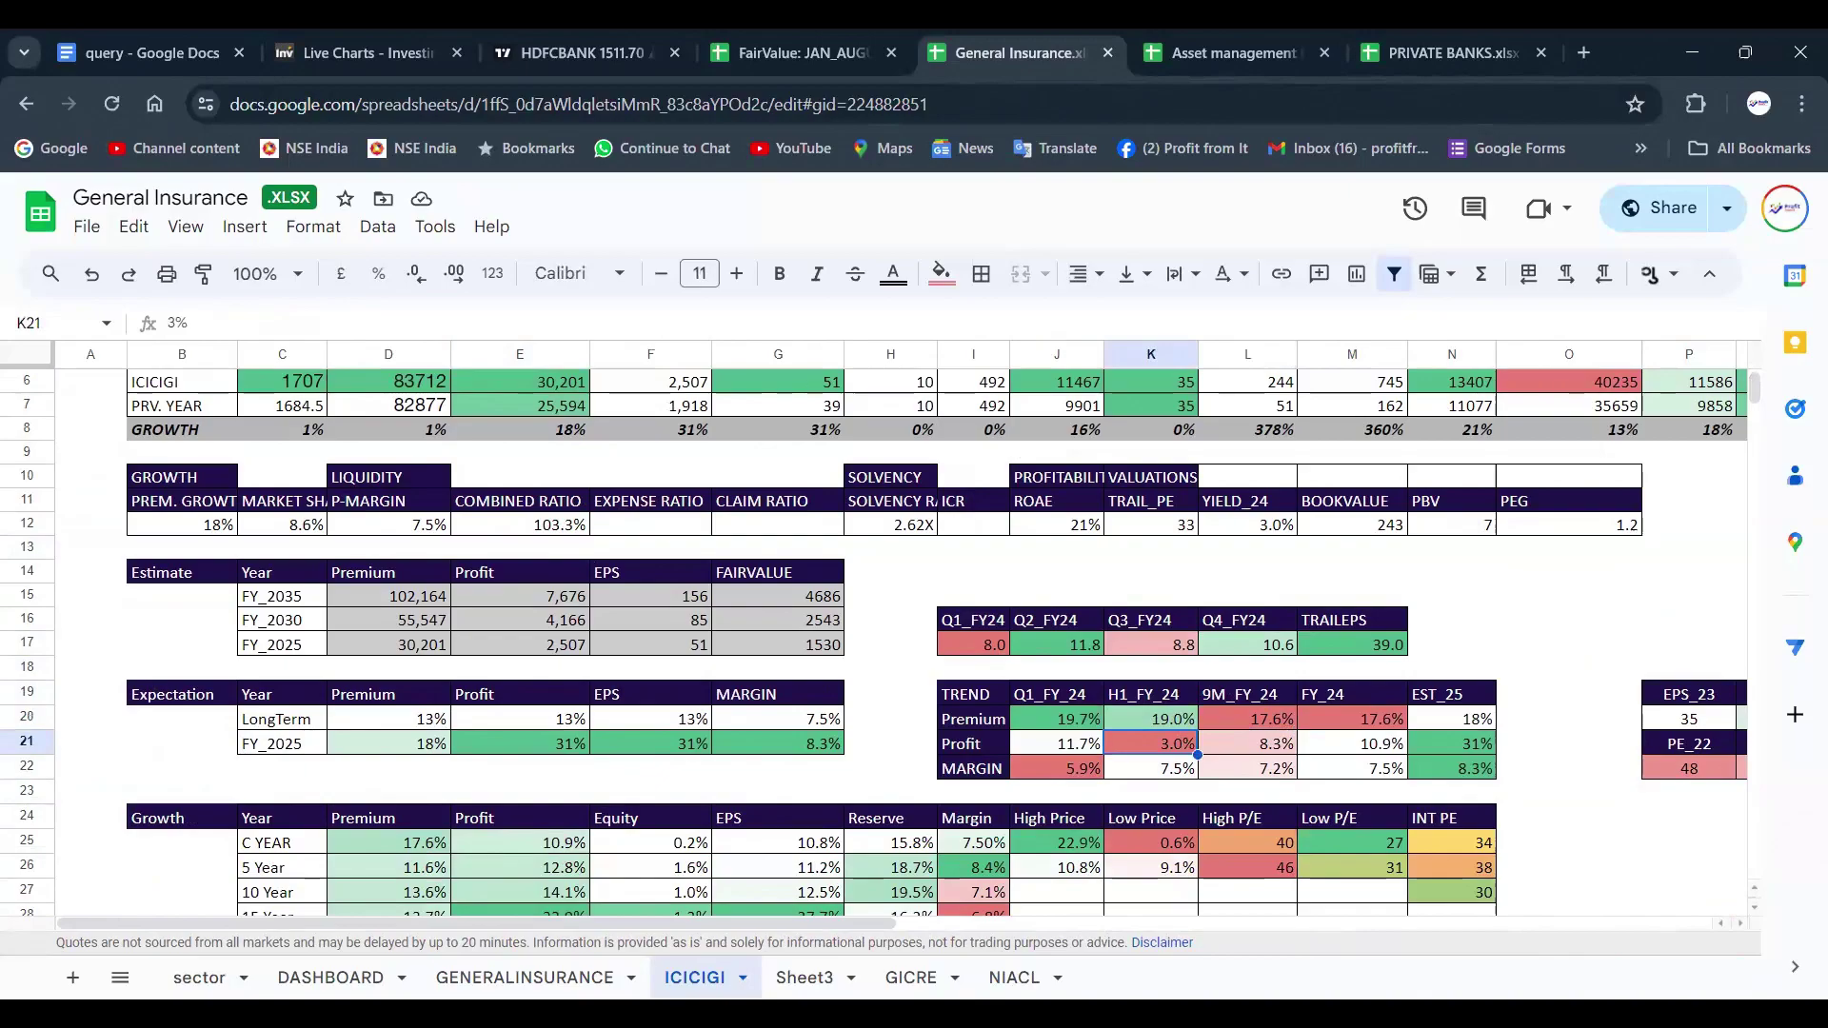
pyautogui.press('Right')
pyautogui.press('Right')
pyautogui.press('Right')
pyautogui.press('Right')
pyautogui.press('Right')
pyautogui.press('Right')
pyautogui.press('Right')
pyautogui.press('Right')
pyautogui.press('Right')
pyautogui.press('Right')
pyautogui.press('Right')
pyautogui.press('Right')
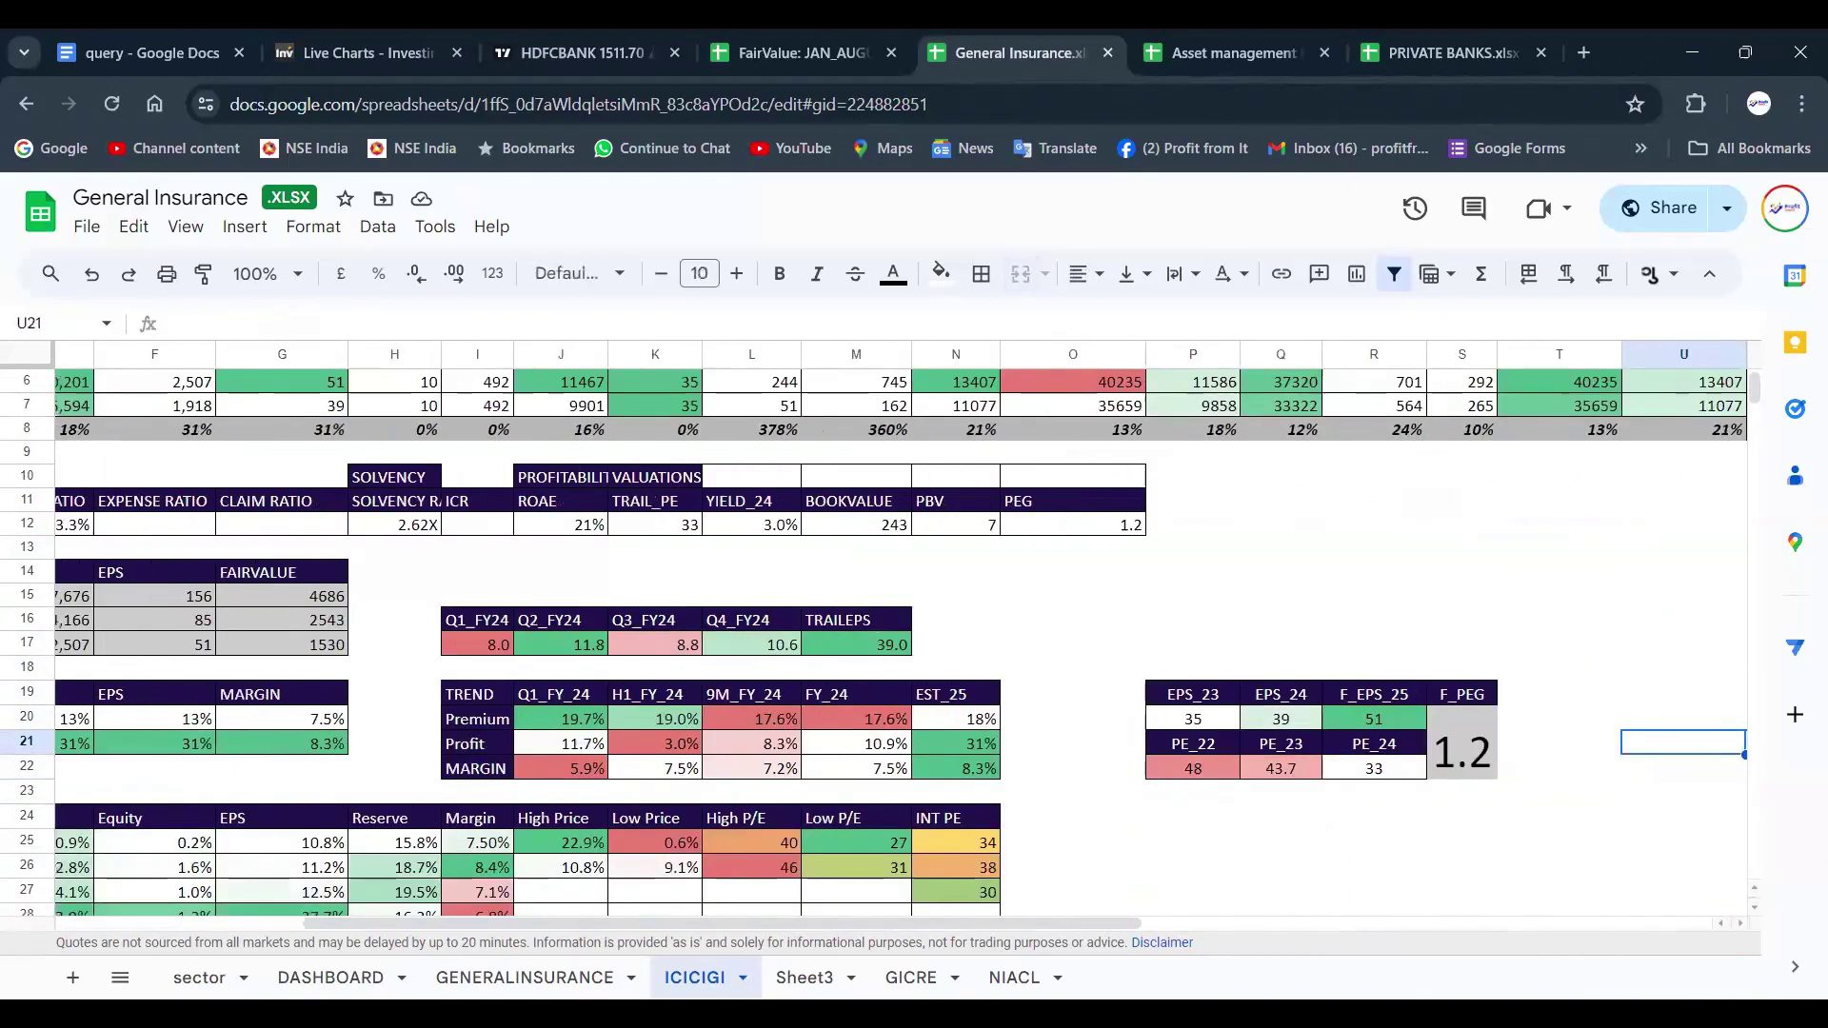
pyautogui.scroll(-3, 1121, 458)
pyautogui.scroll(-3, 1121, 458)
pyautogui.click(1266, 614)
pyautogui.press('Right')
pyautogui.press('Right')
pyautogui.press('Right')
pyautogui.press('Right')
pyautogui.press('Right')
pyautogui.press('Right')
pyautogui.press('Right')
pyautogui.press('Right')
pyautogui.press('Right')
pyautogui.click(1215, 515)
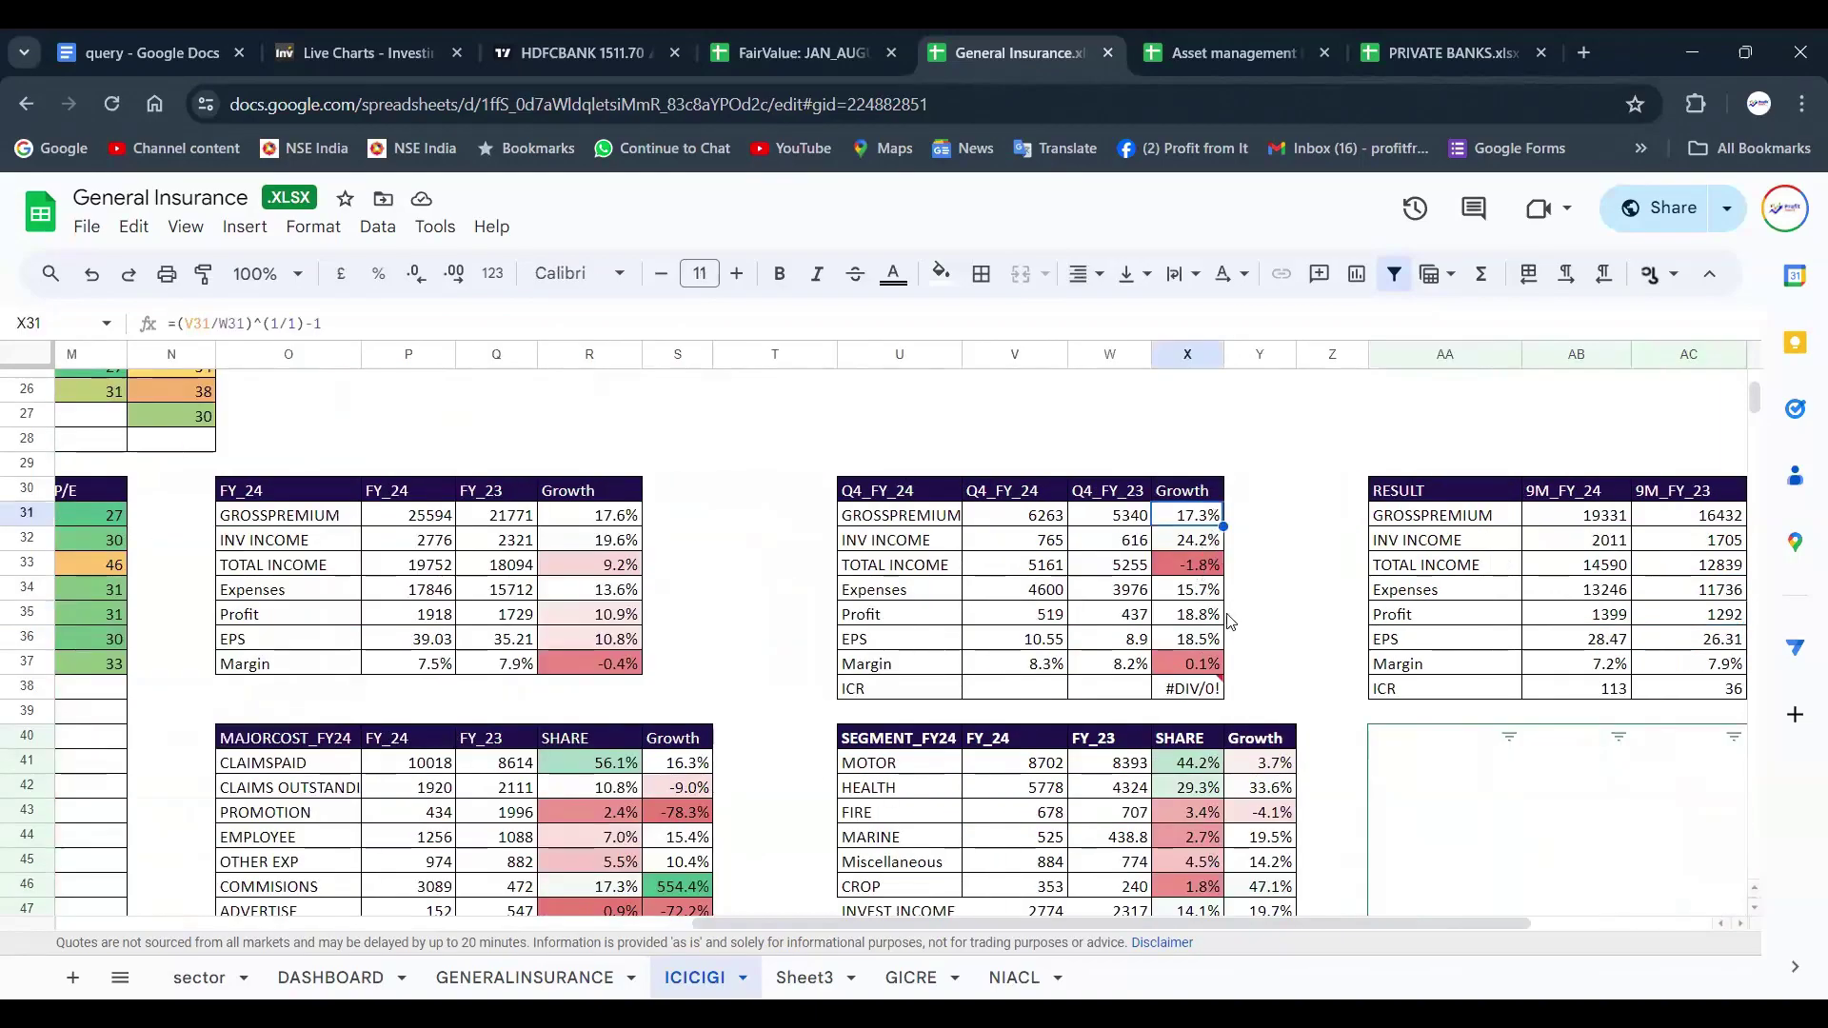
pyautogui.moveTo(1192, 519); pyautogui.dragTo(907, 705)
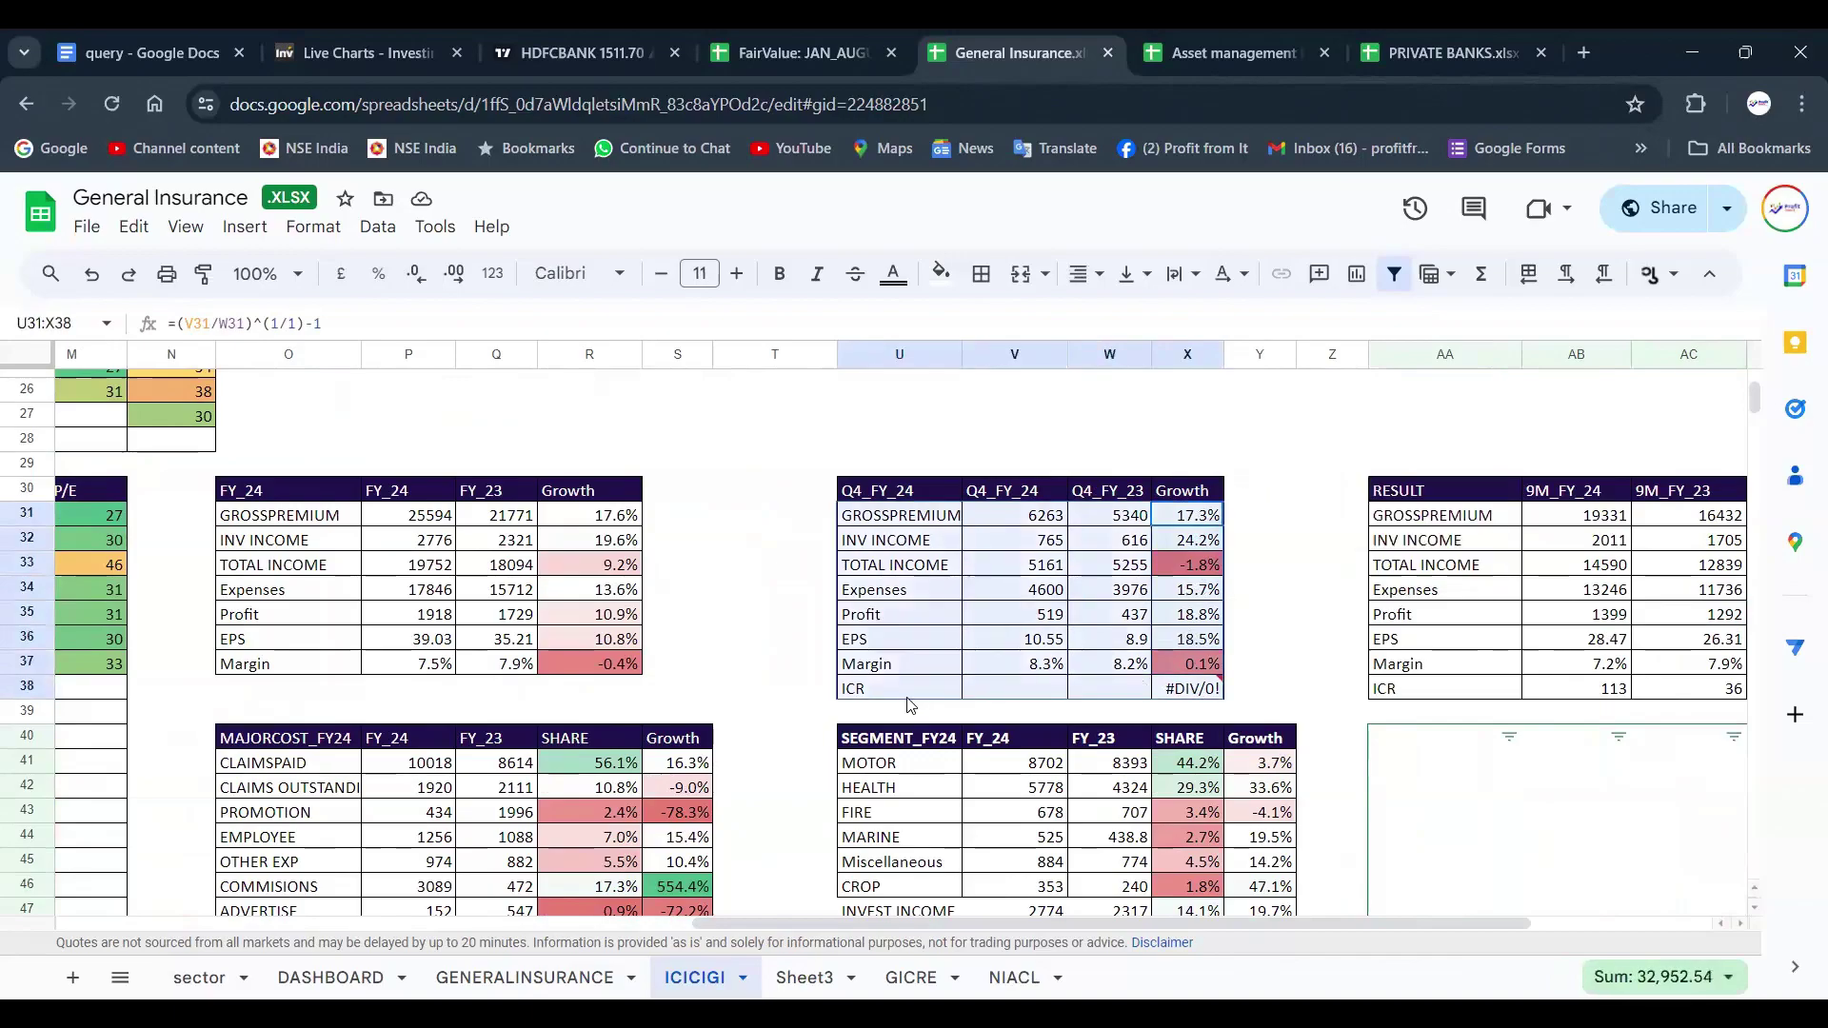
pyautogui.click(919, 569)
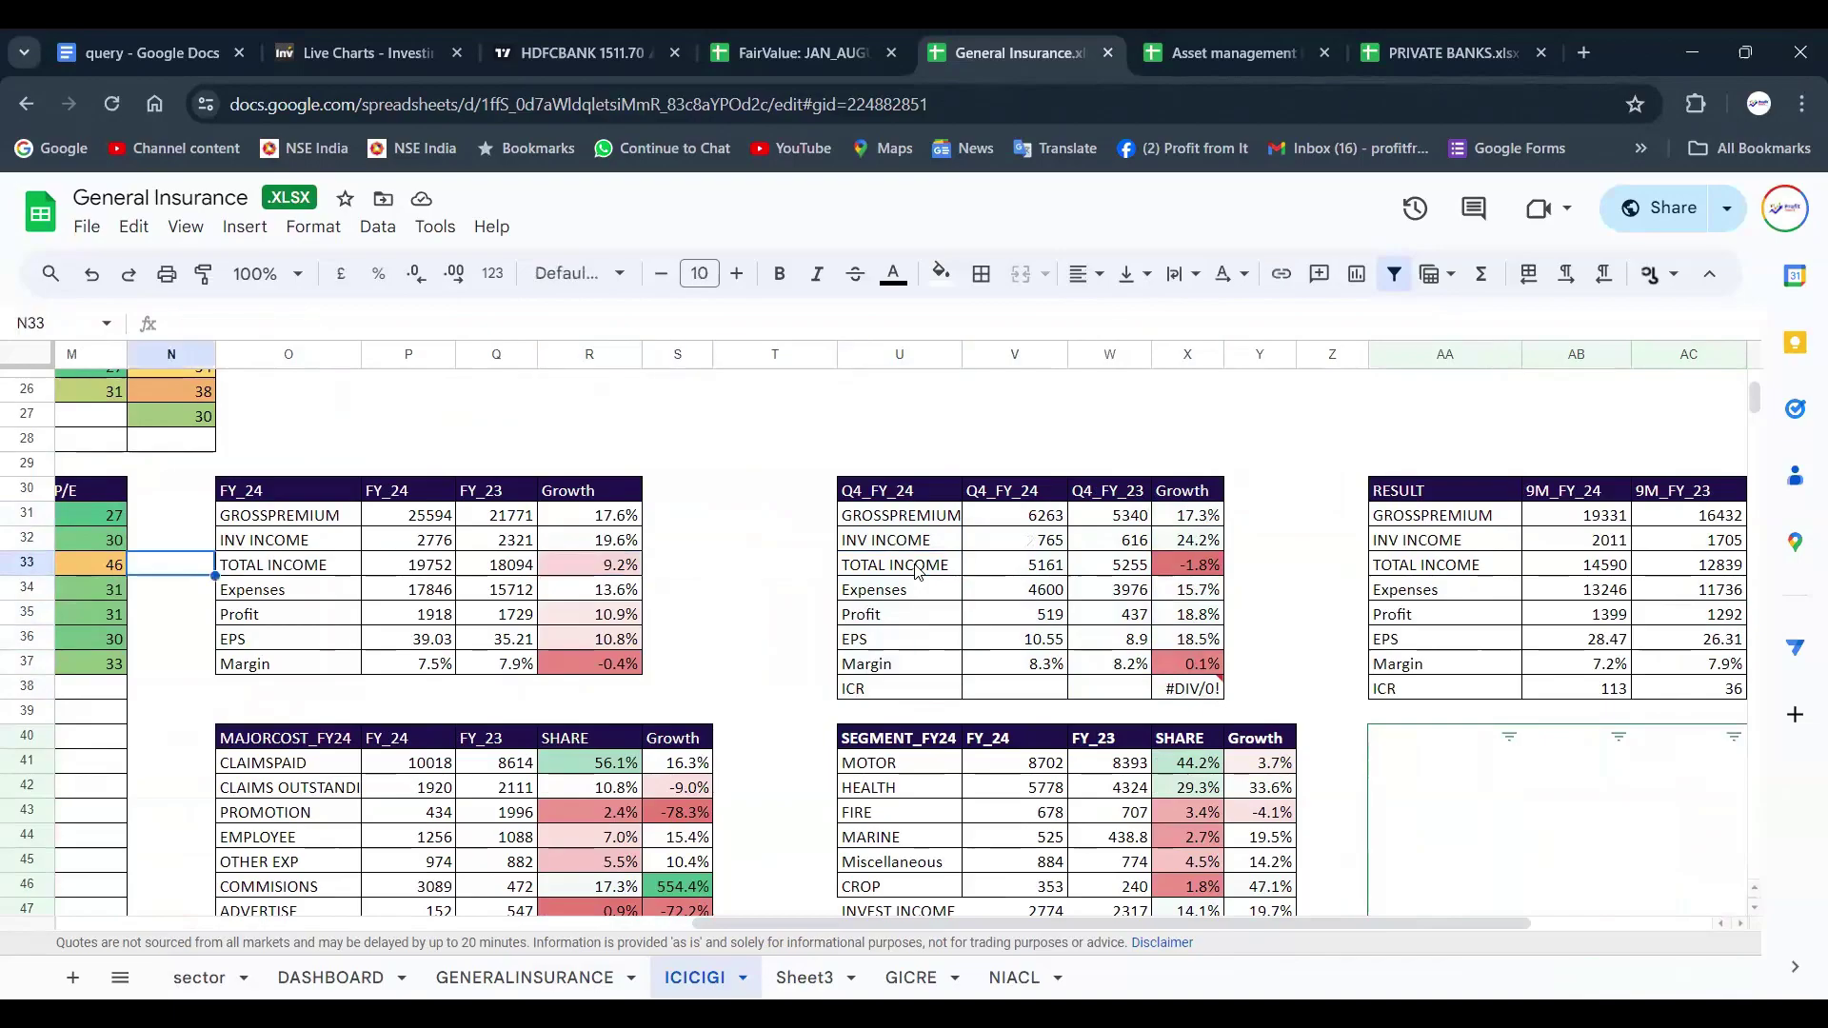
# Step: Compare the EST_25 premium and profit growth in the TREND table with the growth column of the Q4_FY_24 results
pyautogui.press('Home')
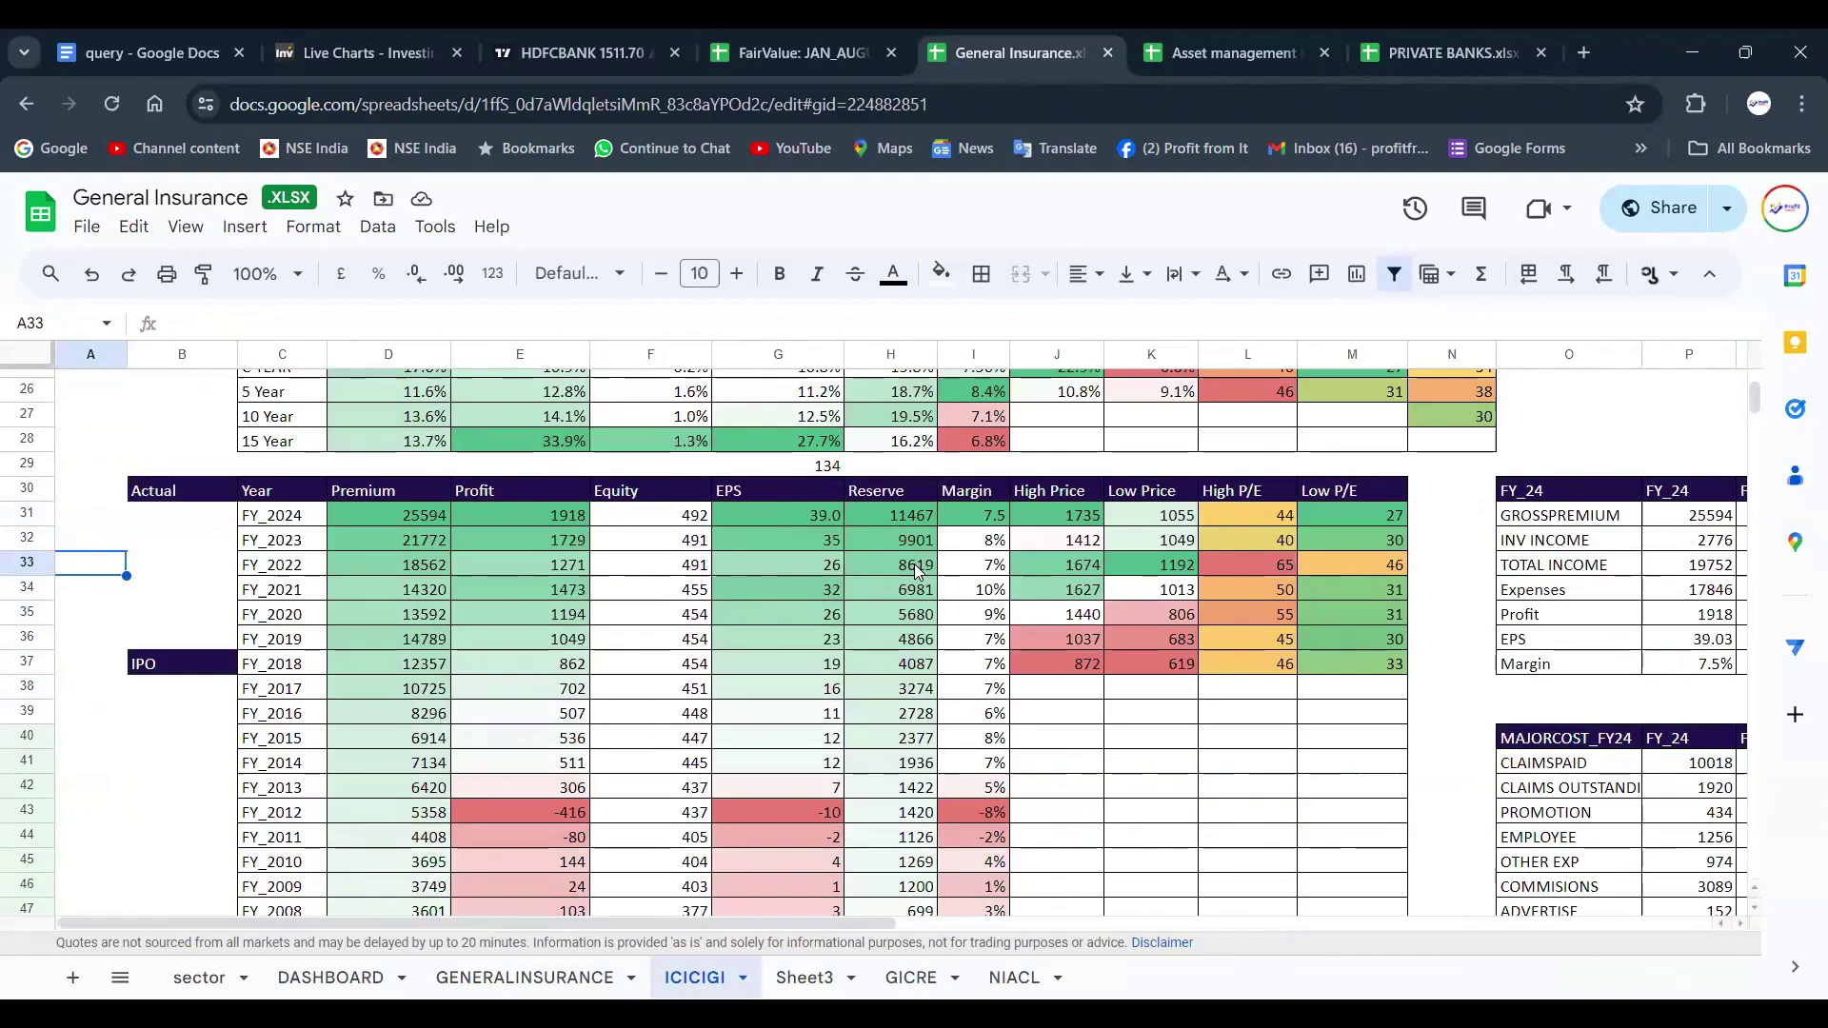
pyautogui.scroll(4, 1191, 559)
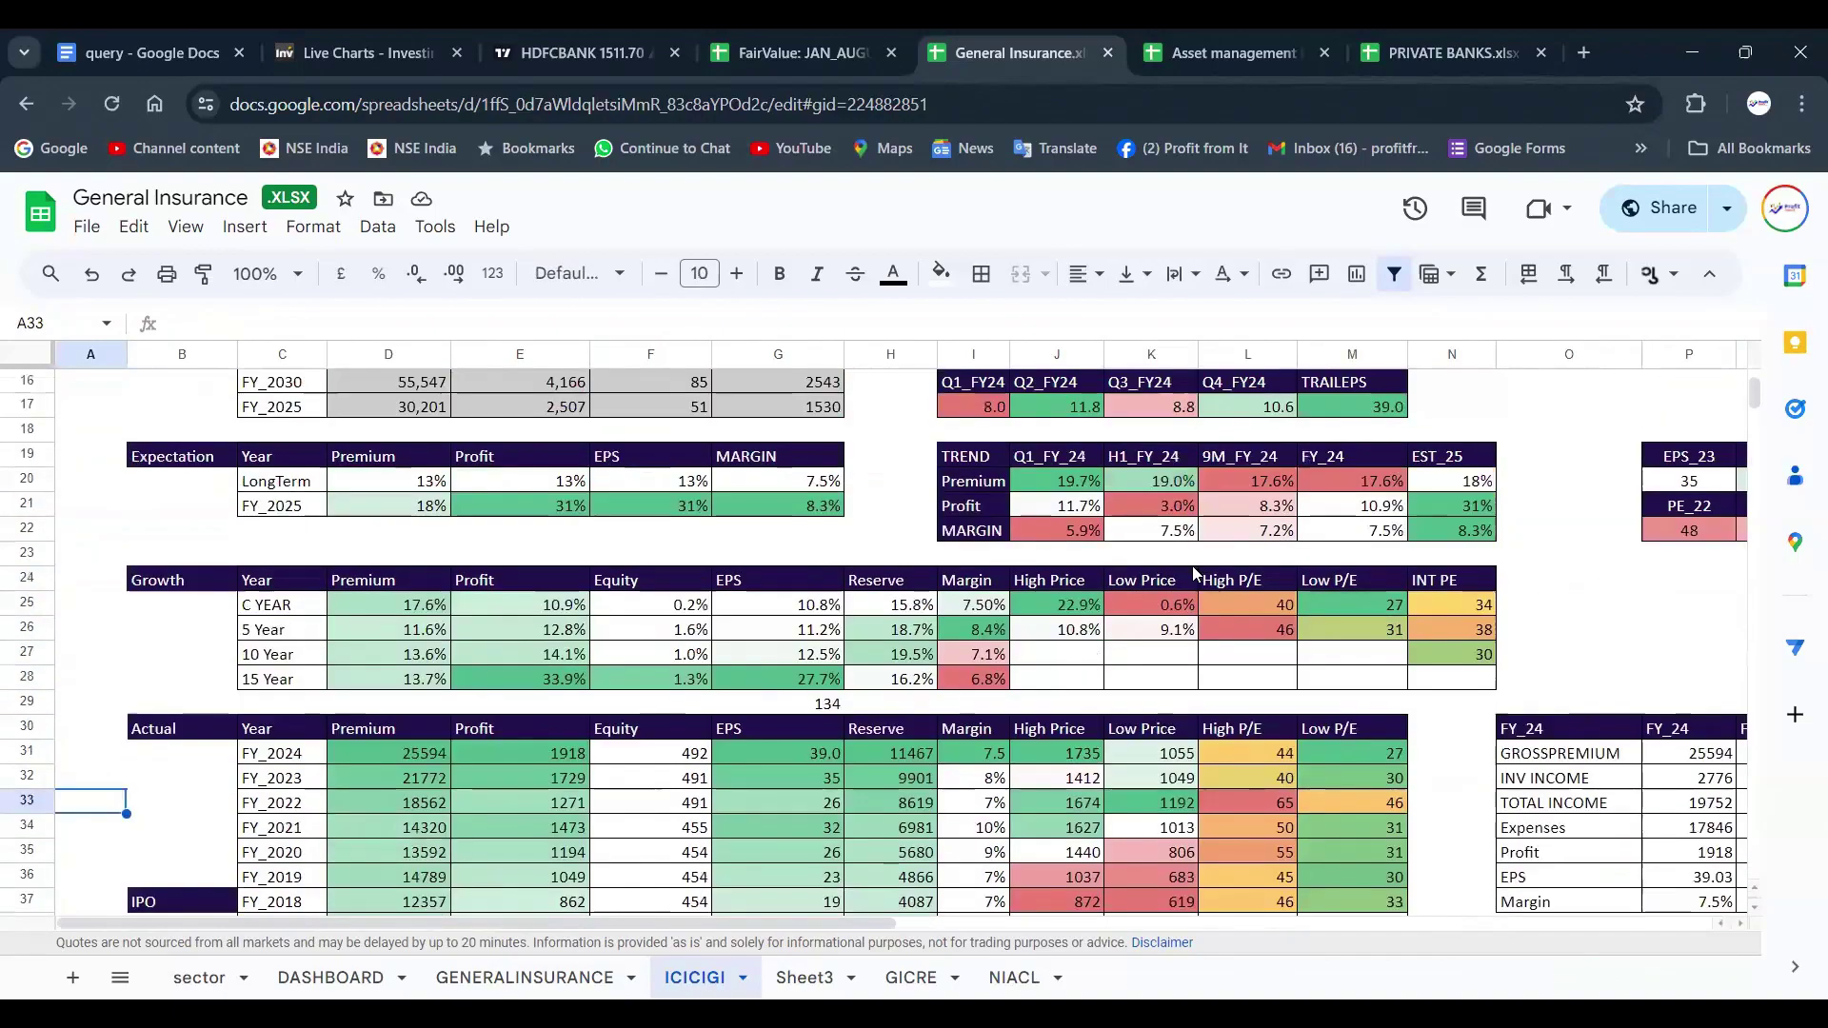
pyautogui.click(1481, 484)
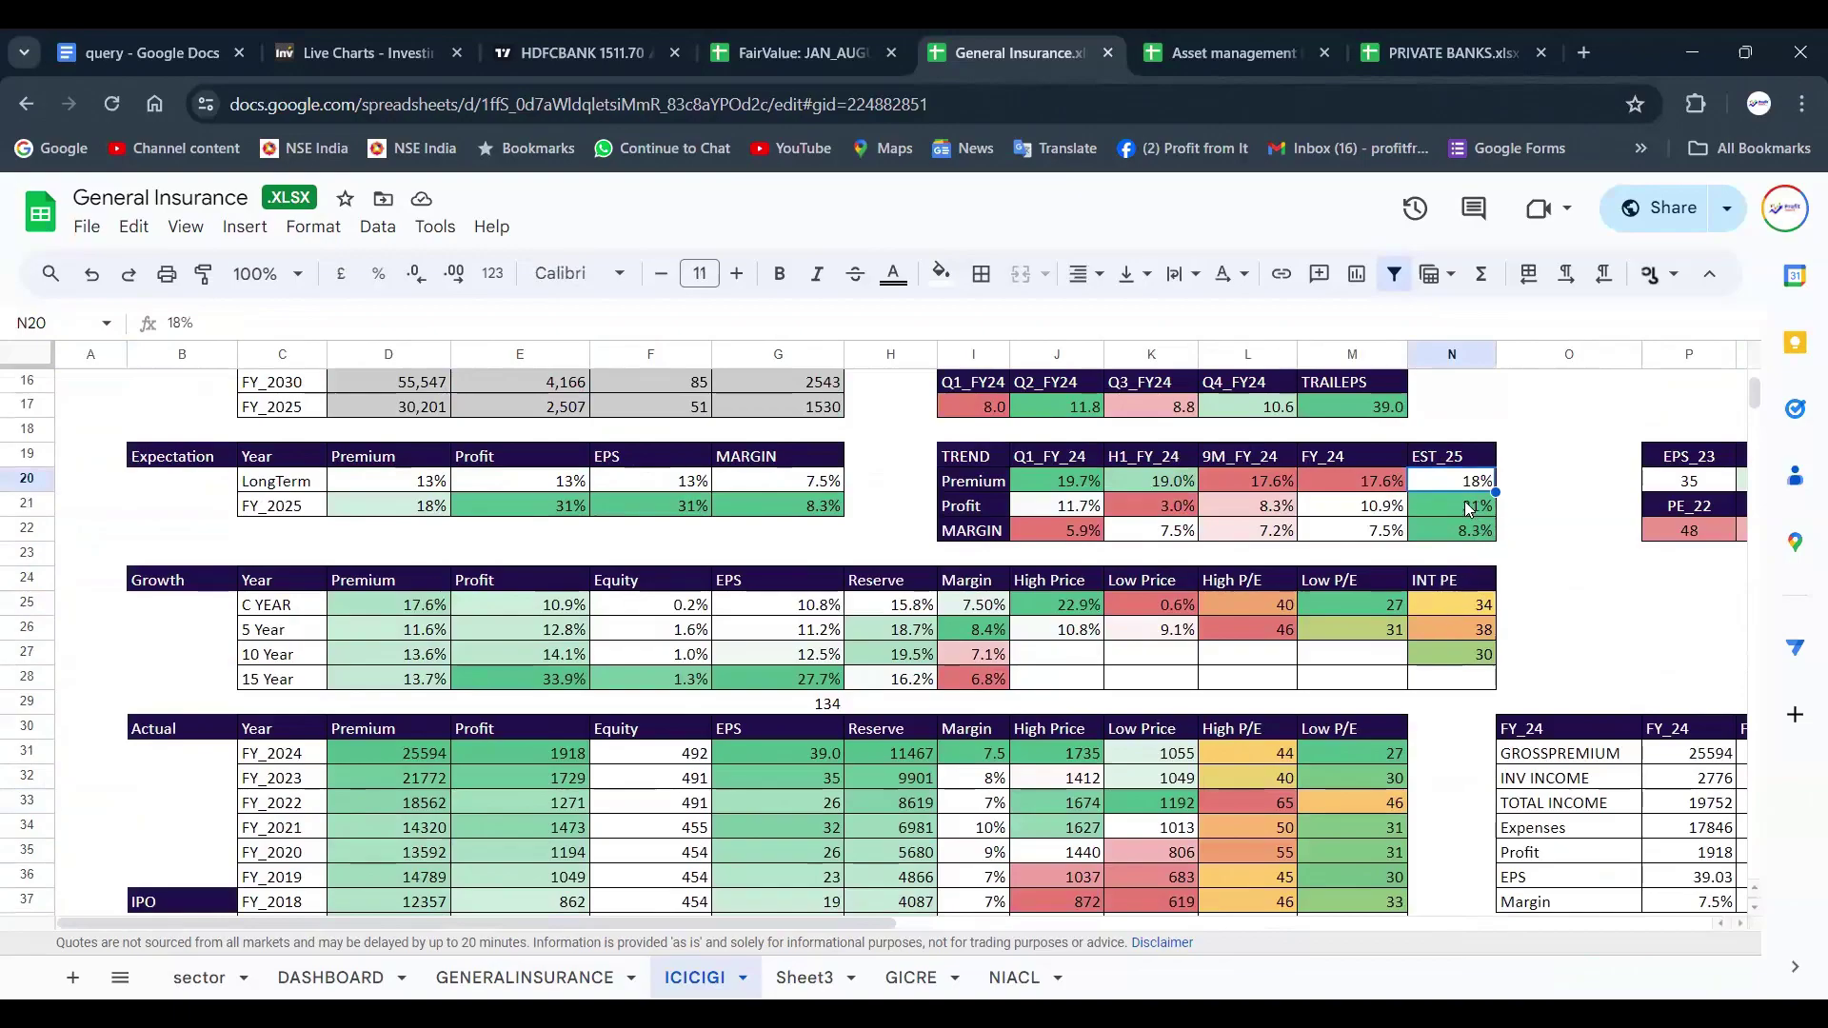
pyautogui.press('Down')
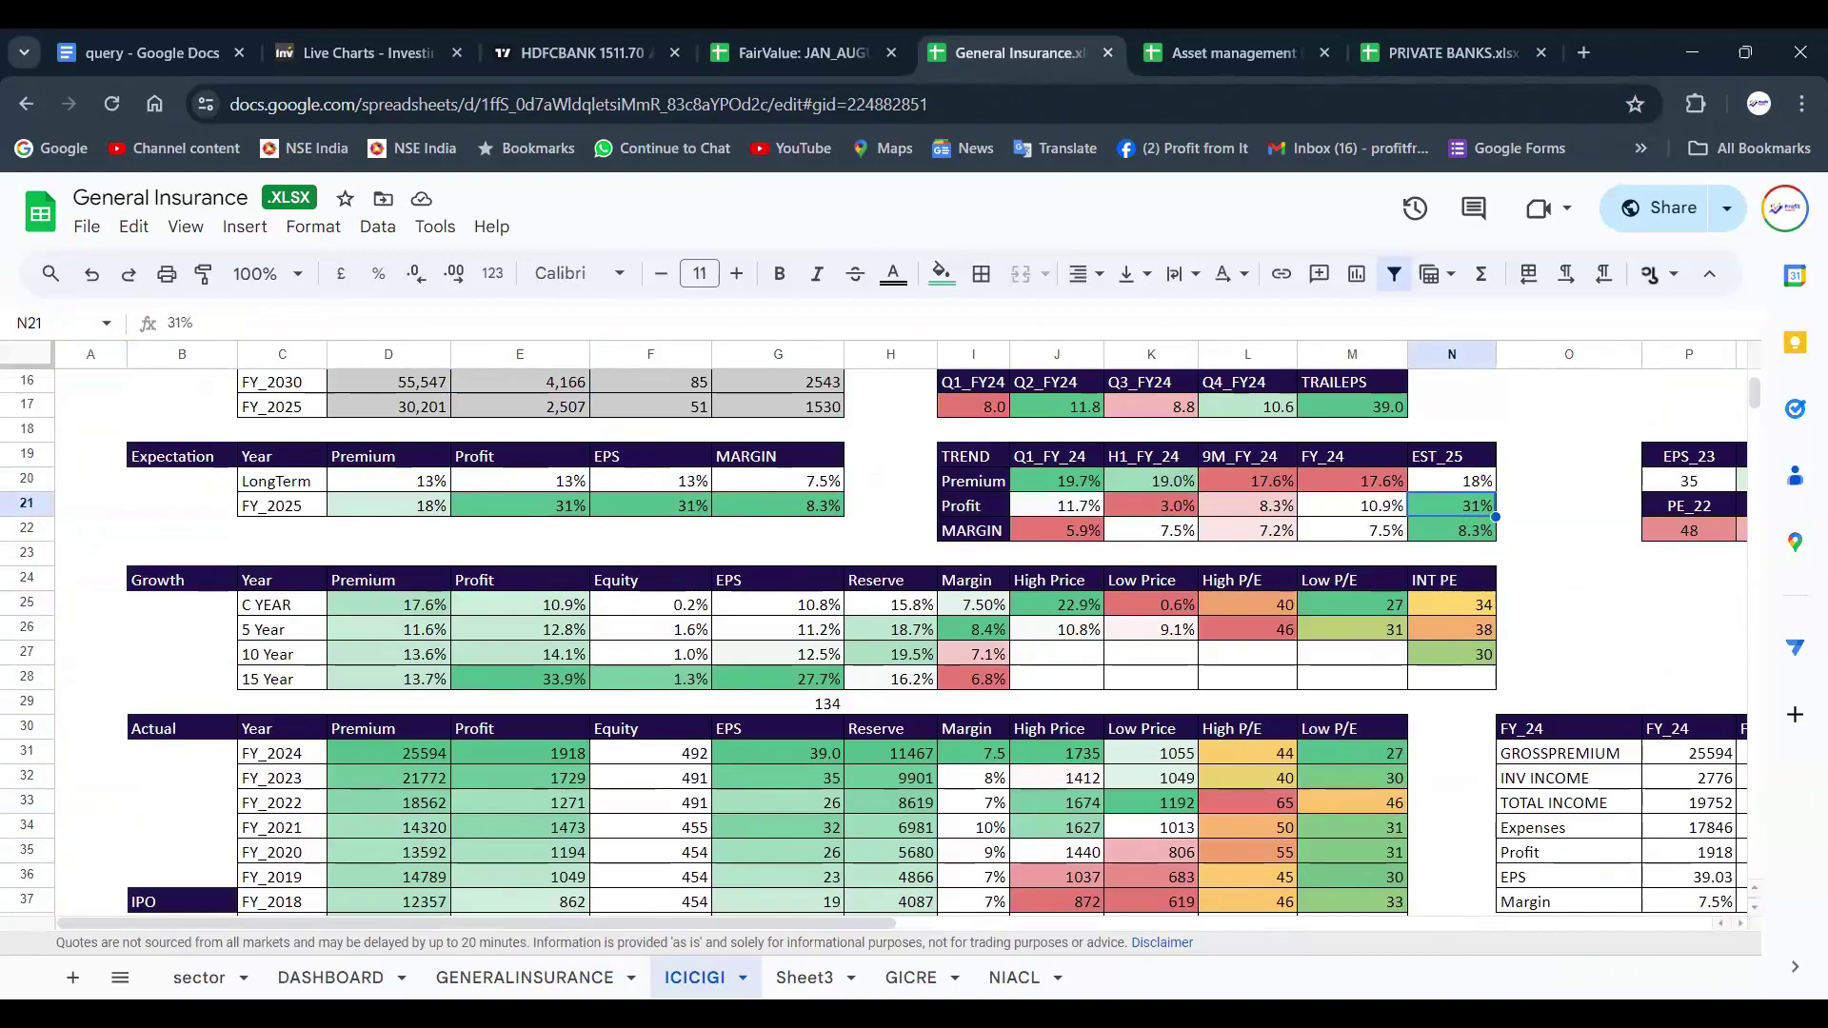
pyautogui.press('Right')
pyautogui.press('Right')
pyautogui.press('Right')
pyautogui.press('Right')
pyautogui.press('Right')
pyautogui.press('Right')
pyautogui.press('Right')
pyautogui.press('Right')
pyautogui.press('Right')
pyautogui.press('Right')
pyautogui.press('Right')
pyautogui.press('Right')
pyautogui.press('Right')
pyautogui.press('Right')
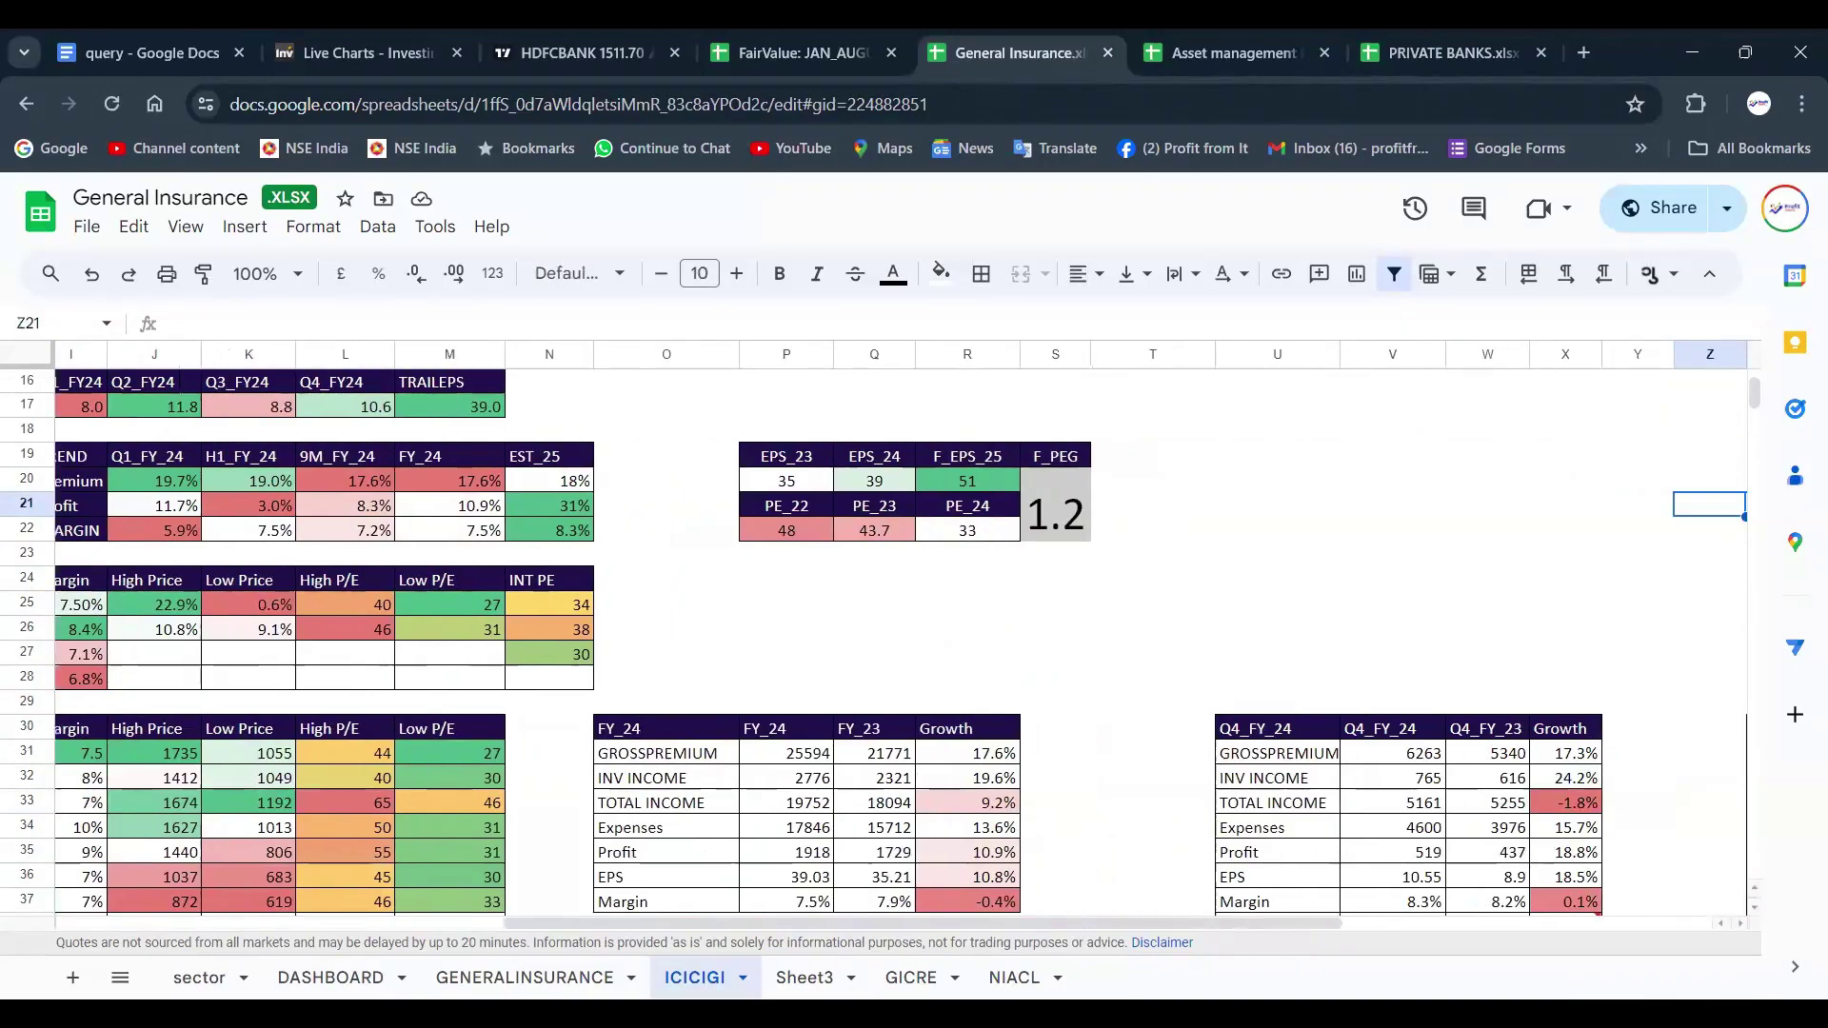
pyautogui.click(1303, 753)
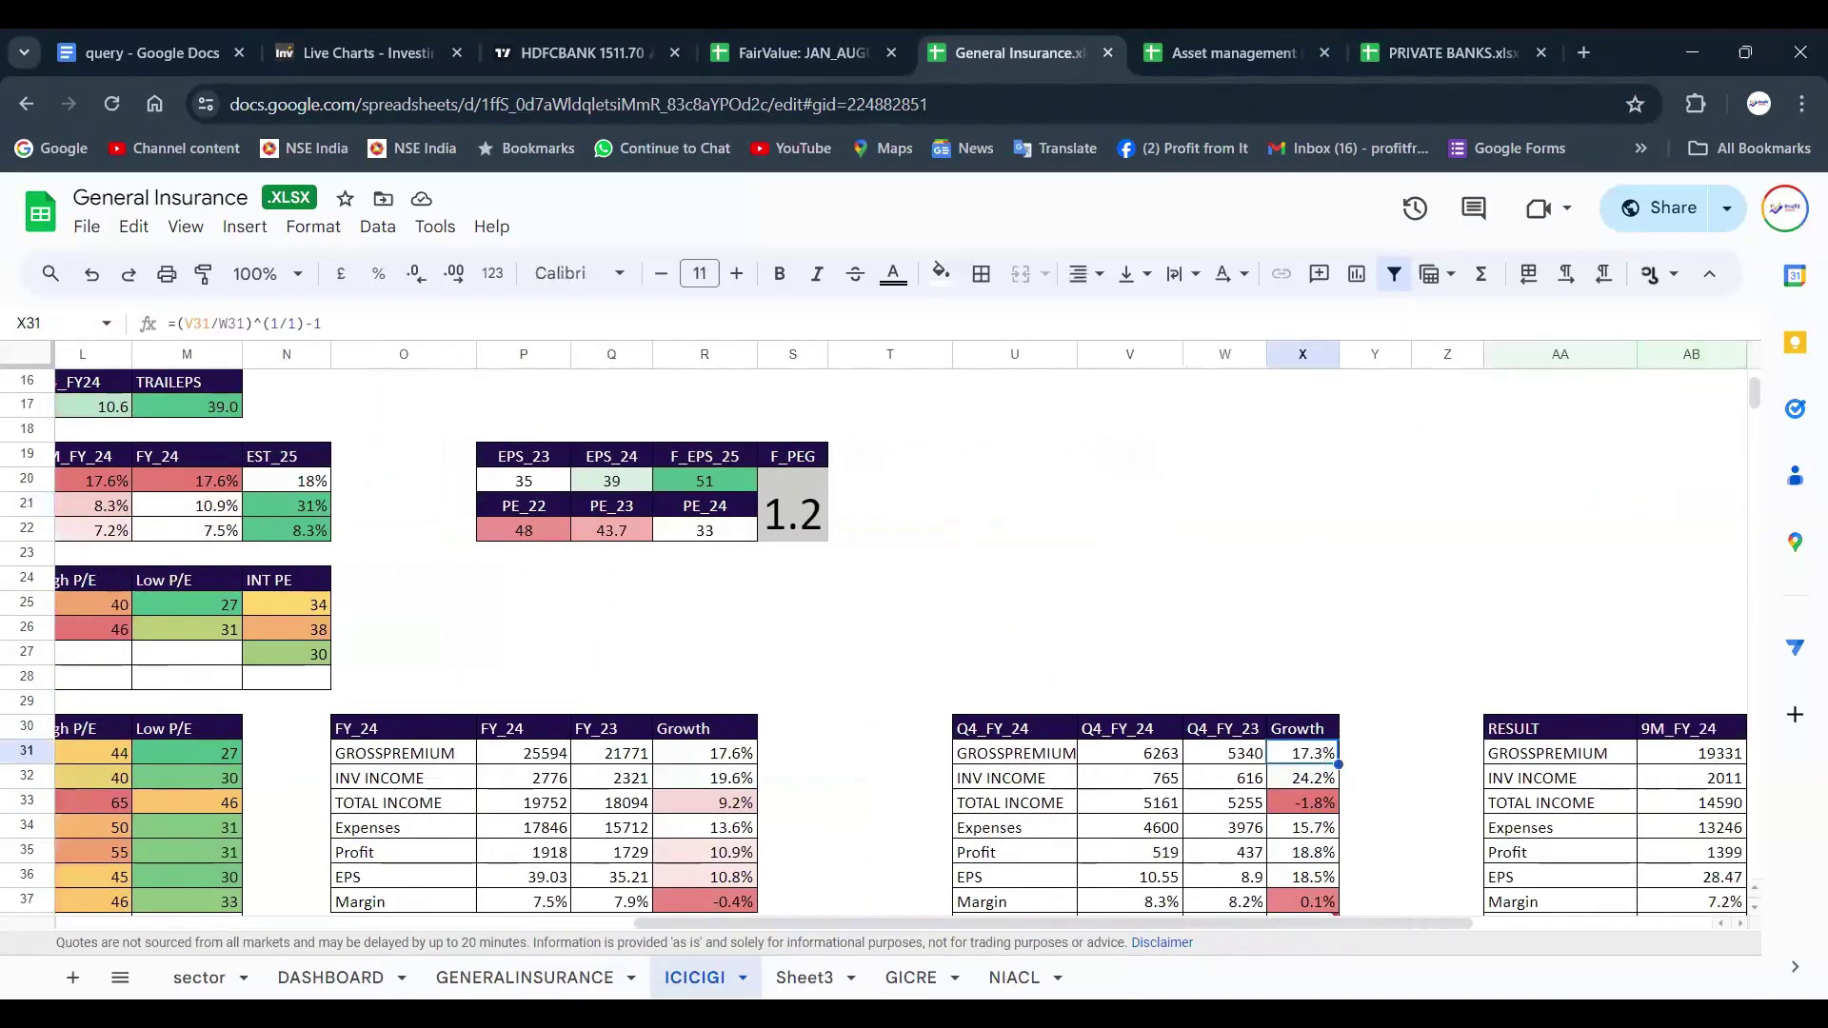
pyautogui.press('Right')
pyautogui.press('Right')
pyautogui.press('Right')
pyautogui.press('Right')
pyautogui.press('Right')
pyautogui.press('Right')
pyautogui.press('Right')
pyautogui.press('Right')
pyautogui.press('Right')
# Step: Enter 5% as an example value in the empty cell O20 beside the EST_25 premium estimate
pyautogui.press('Left')
pyautogui.press('Left')
pyautogui.press('Left')
pyautogui.press('Left')
pyautogui.press('Left')
pyautogui.press('Left')
pyautogui.press('Left')
pyautogui.press('Left')
pyautogui.press('Left')
pyautogui.press('Left')
pyautogui.press('Left')
pyautogui.press('Left')
pyautogui.press('Left')
pyautogui.press('Left')
pyautogui.press('Left')
pyautogui.press('Left')
pyautogui.press('Left')
pyautogui.press('Left')
pyautogui.press('Left')
pyautogui.press('Left')
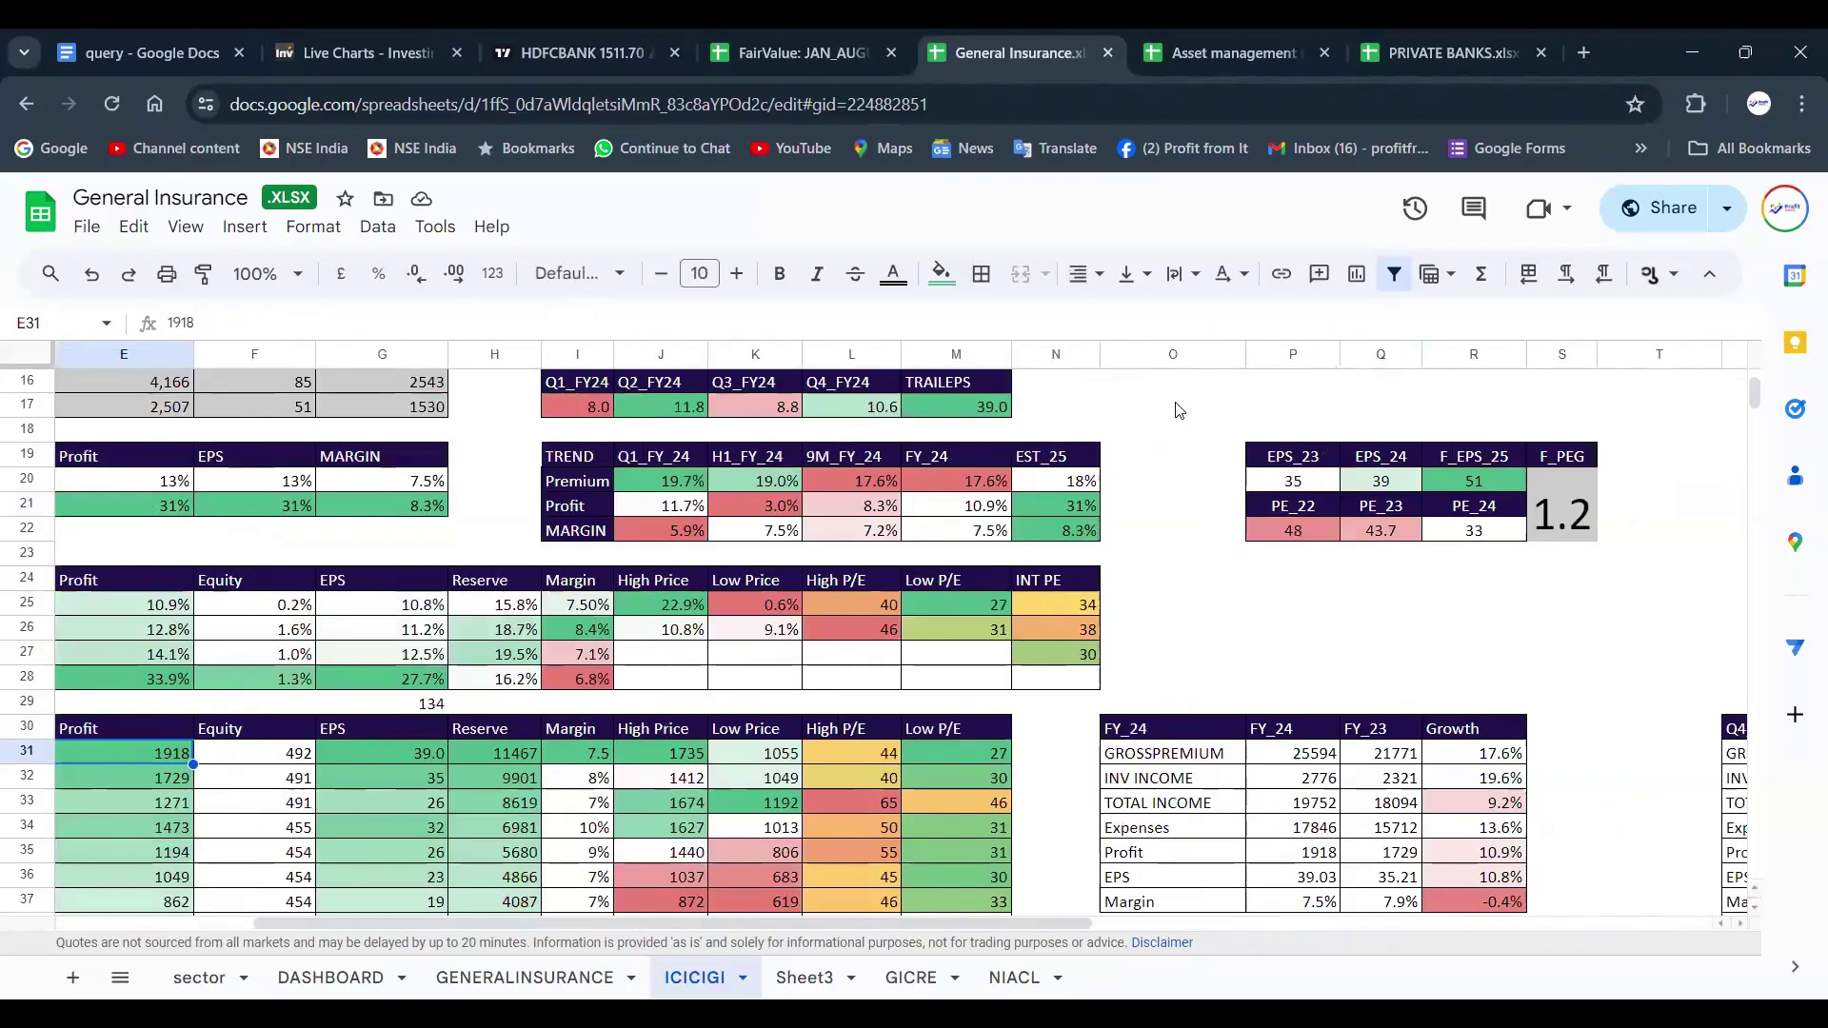
pyautogui.click(1093, 481)
pyautogui.click(1152, 484)
pyautogui.write('5%')
pyautogui.hotkey('ctrl', 'Return')
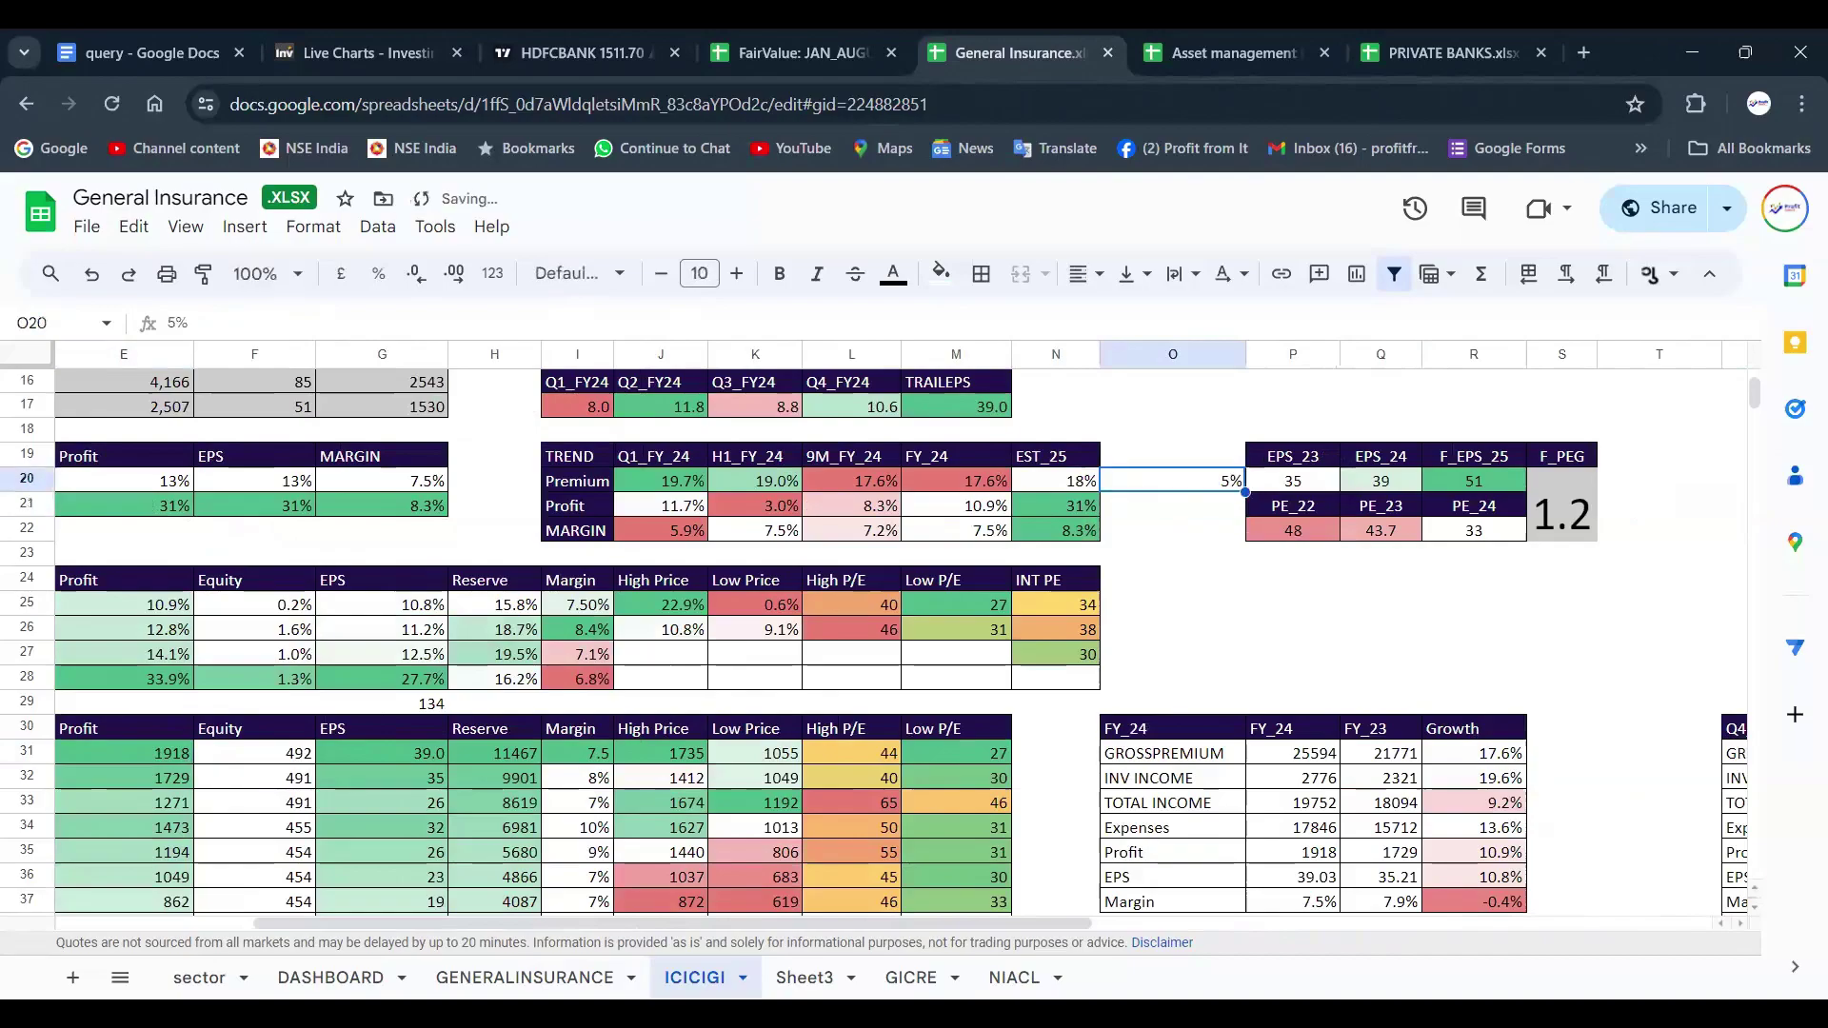
# Step: Clear the example value from cell O20 and try 30% in its place
pyautogui.press('Delete')
pyautogui.write('30%')
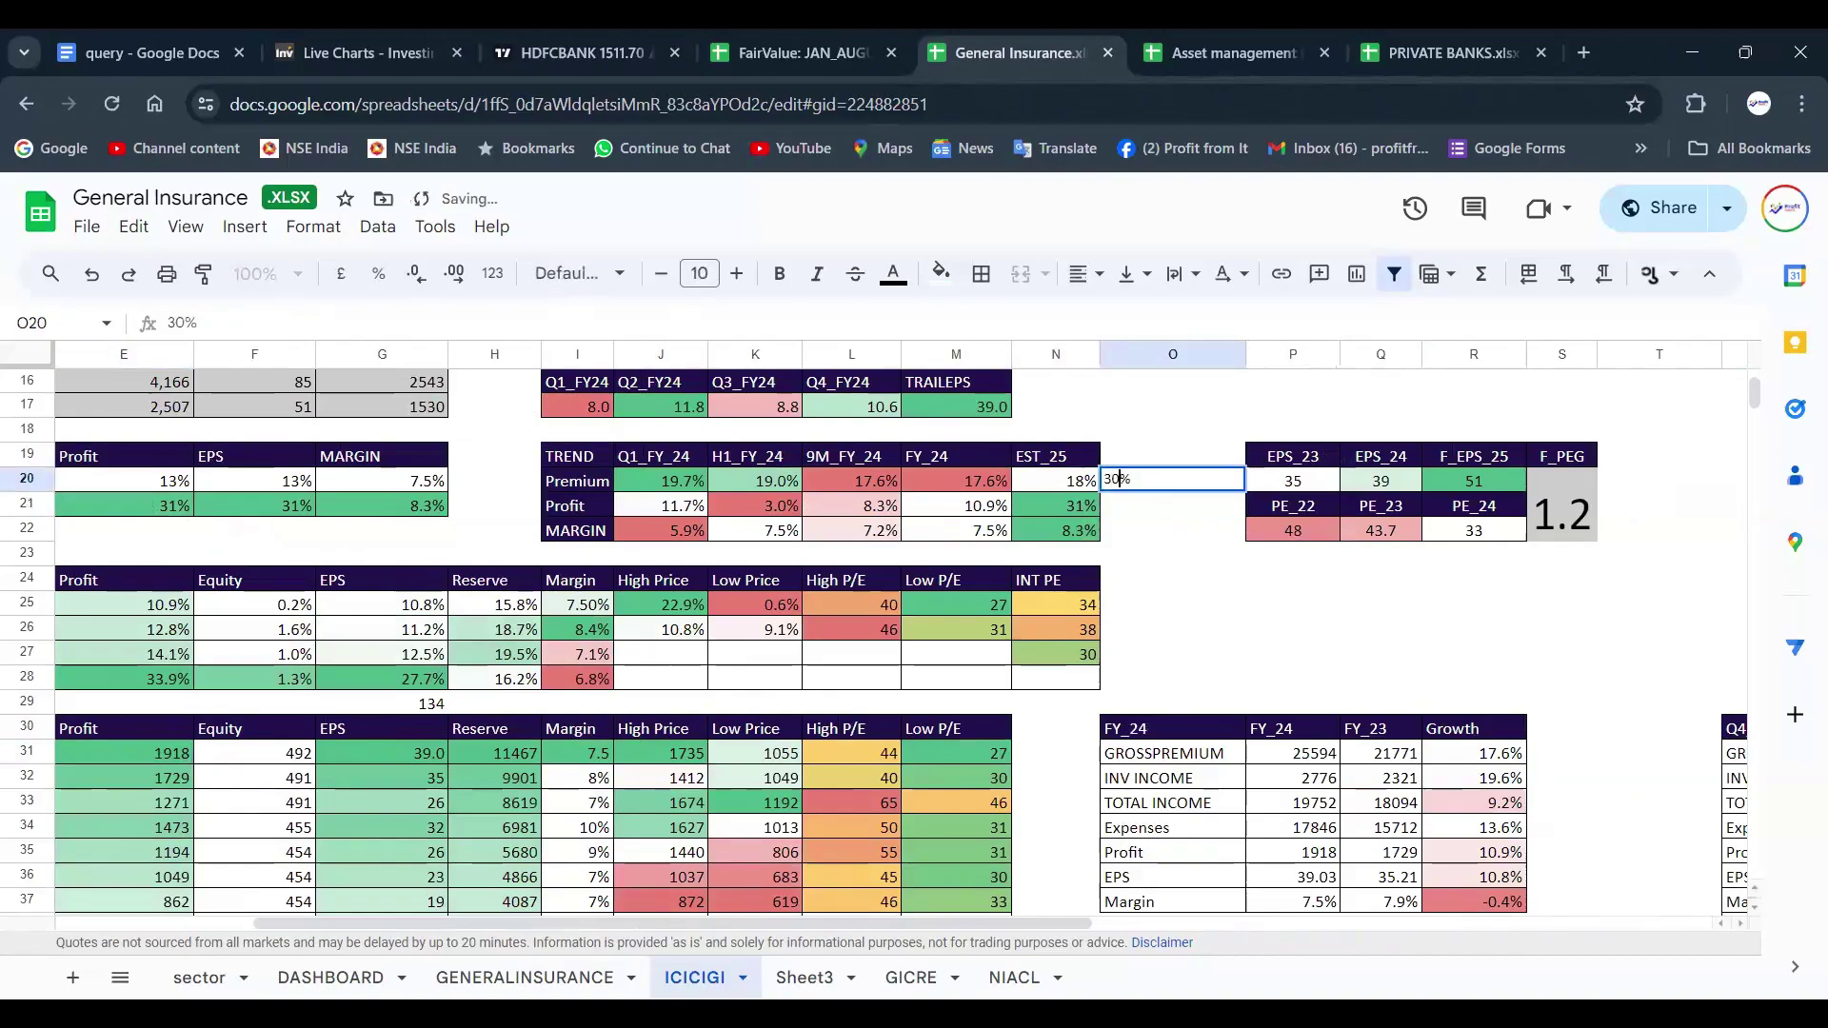
pyautogui.press('Escape')
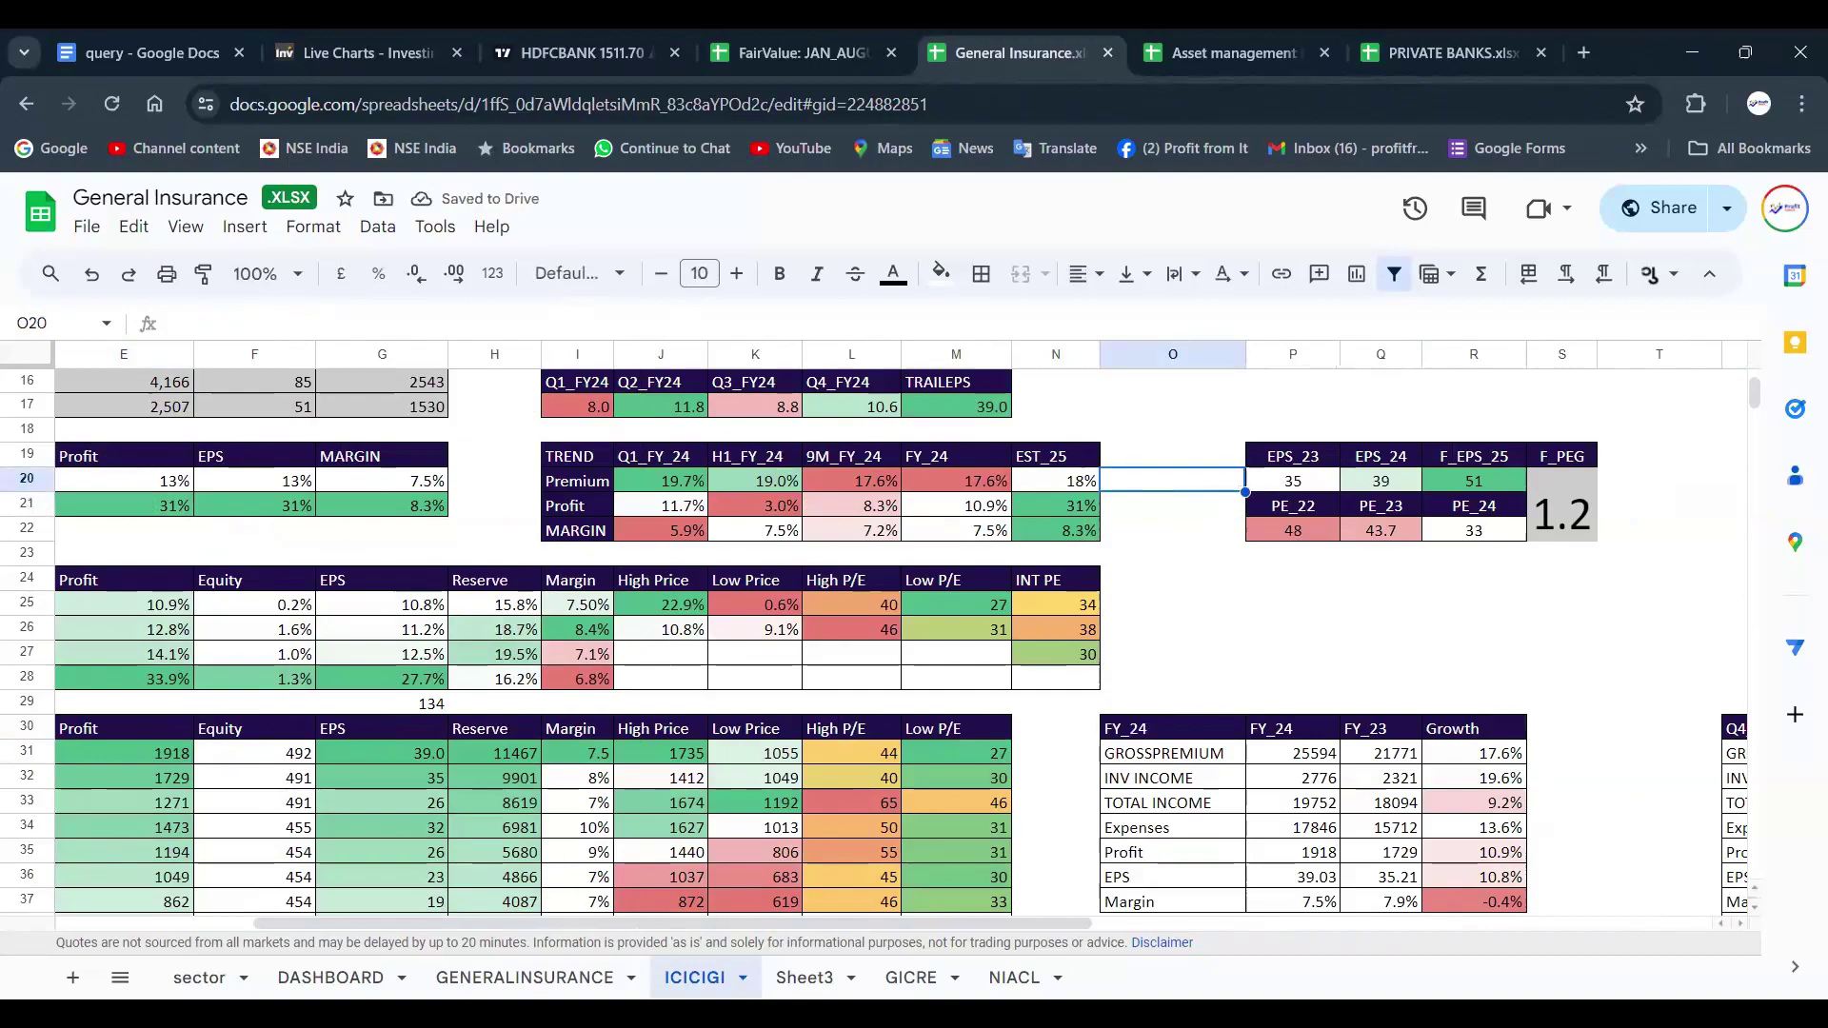
# Step: Examine the EST_25 premium, profit and margin estimates alongside the PE_24 and F_PEG valuation cells
pyautogui.click(1056, 481)
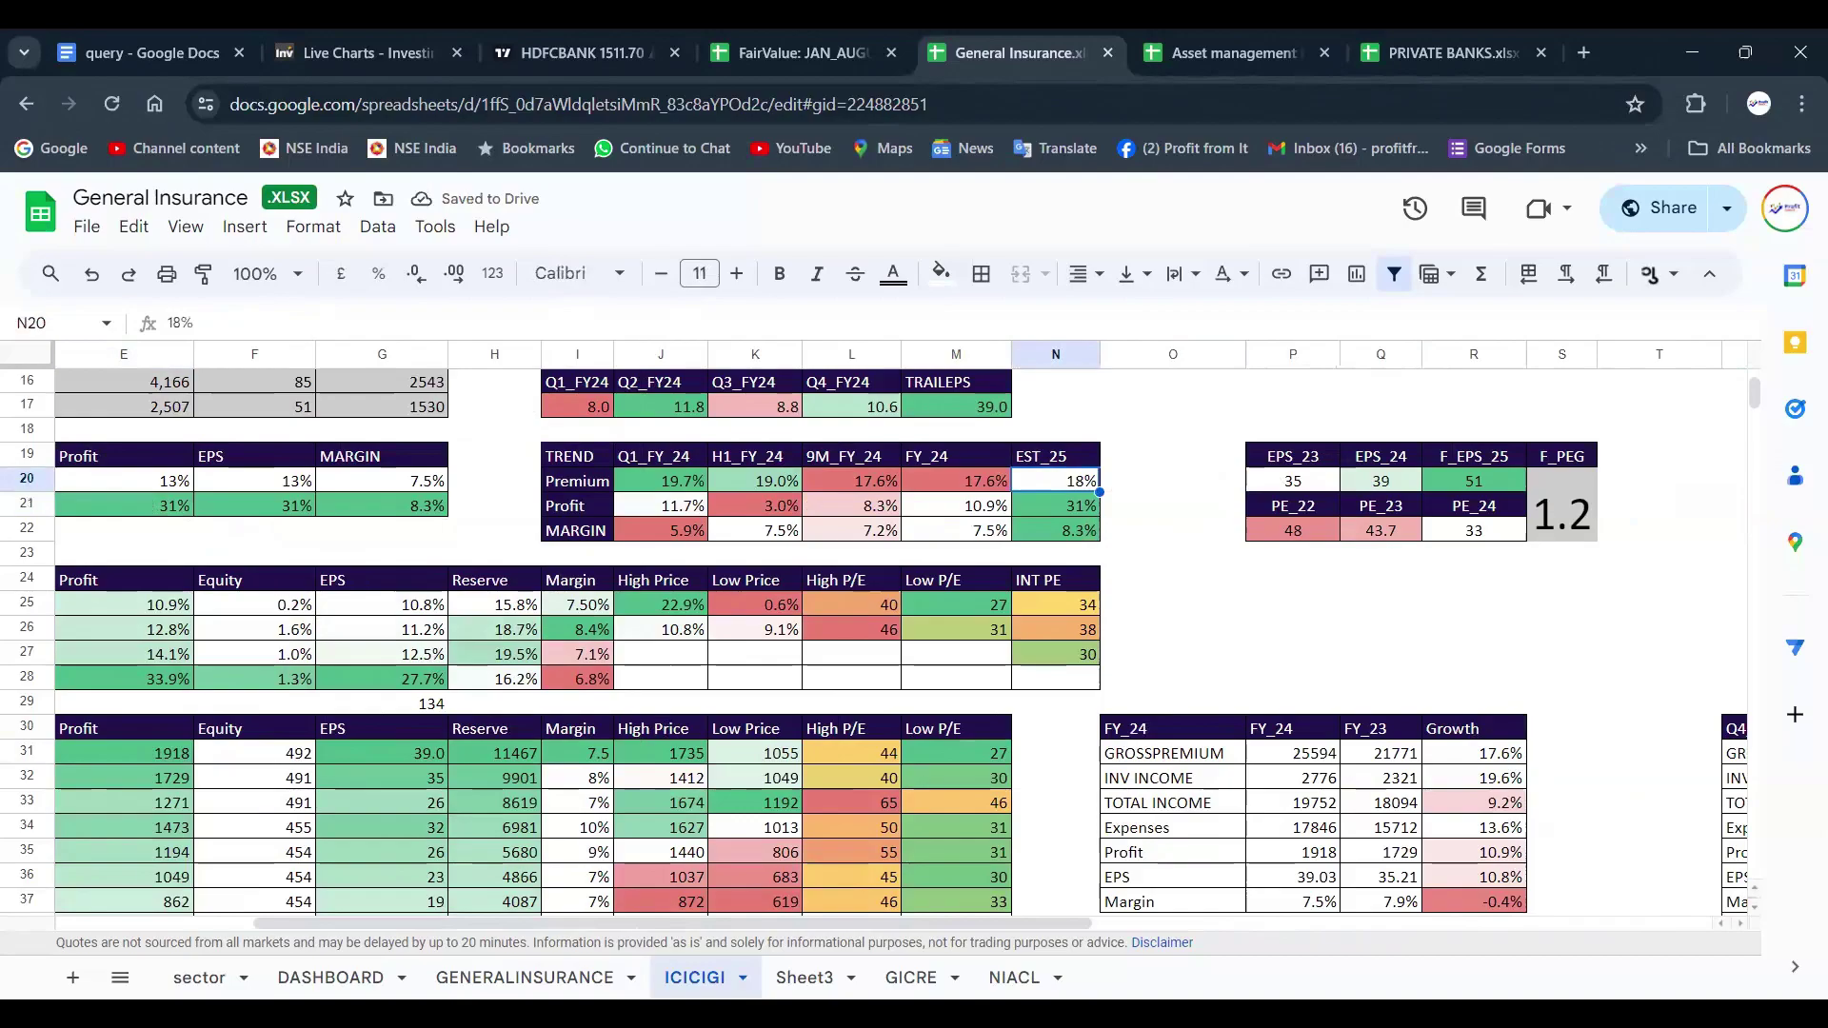
pyautogui.press('Down')
pyautogui.press('Down')
pyautogui.click(1056, 506)
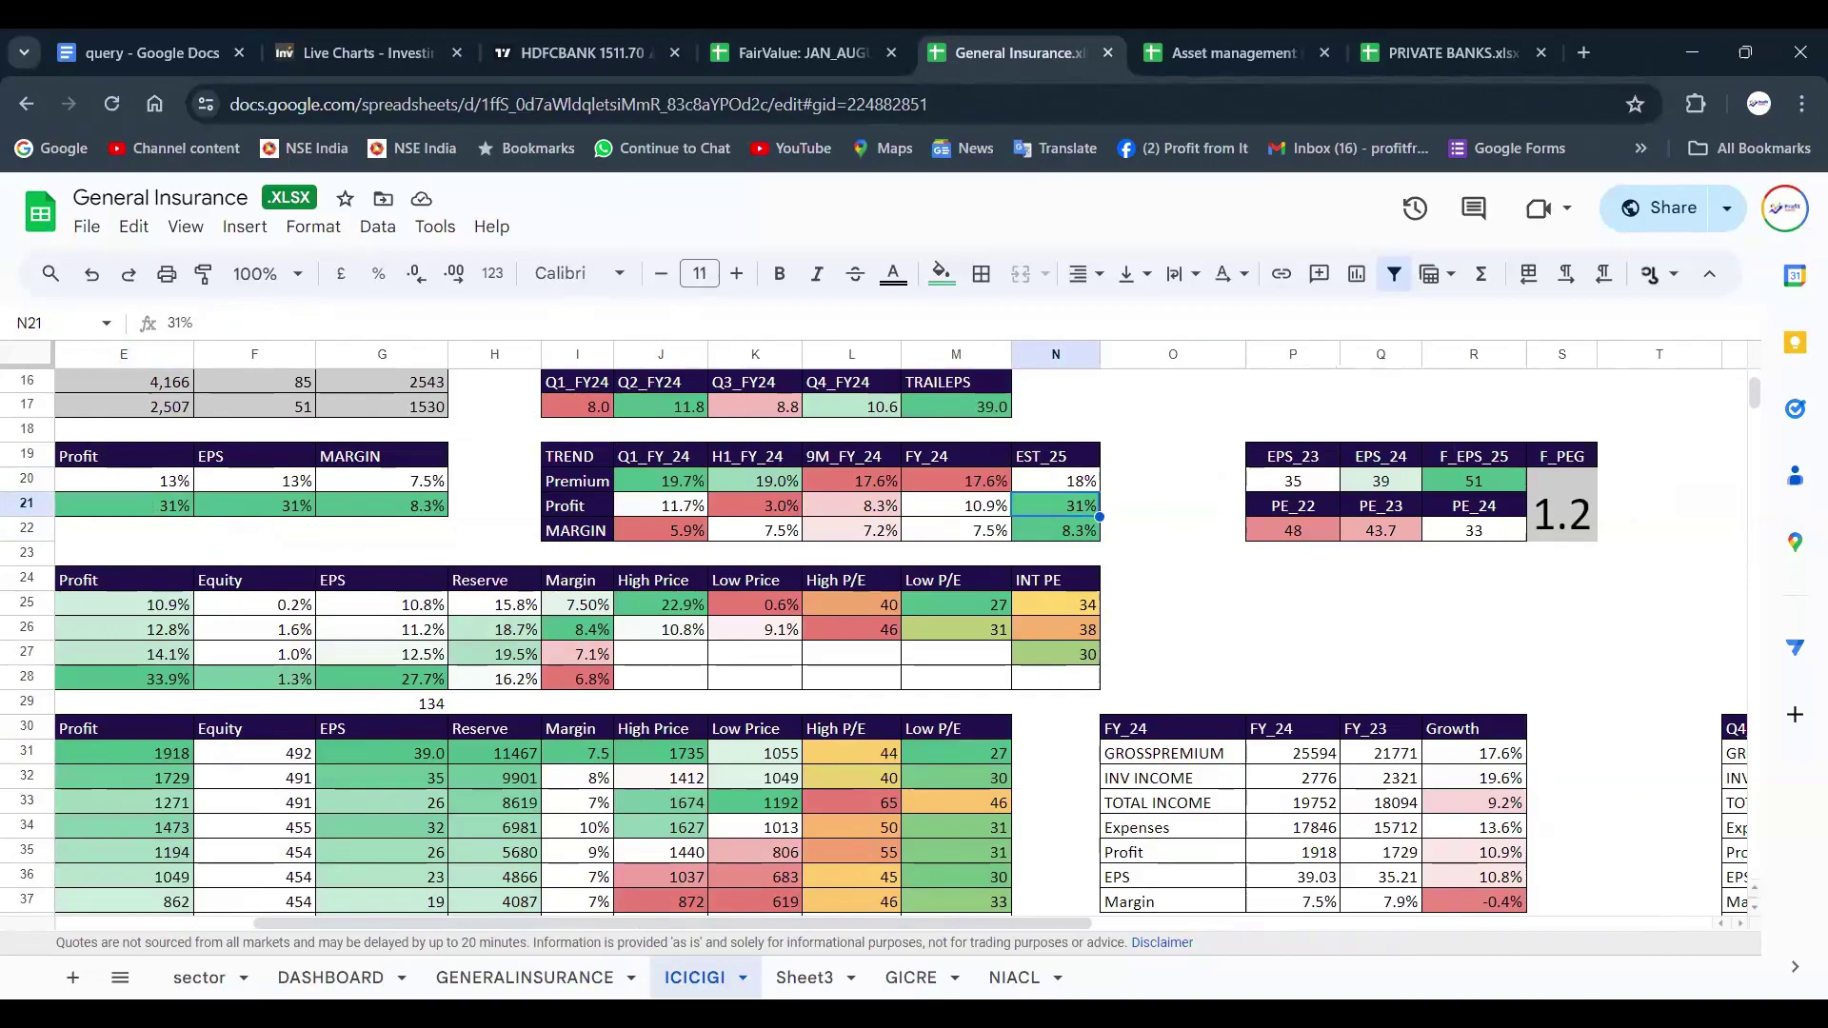
pyautogui.press('Right')
pyautogui.press('Right')
pyautogui.press('Right')
pyautogui.press('Right')
pyautogui.press('Right')
pyautogui.press('Right')
pyautogui.press('Right')
pyautogui.press('Right')
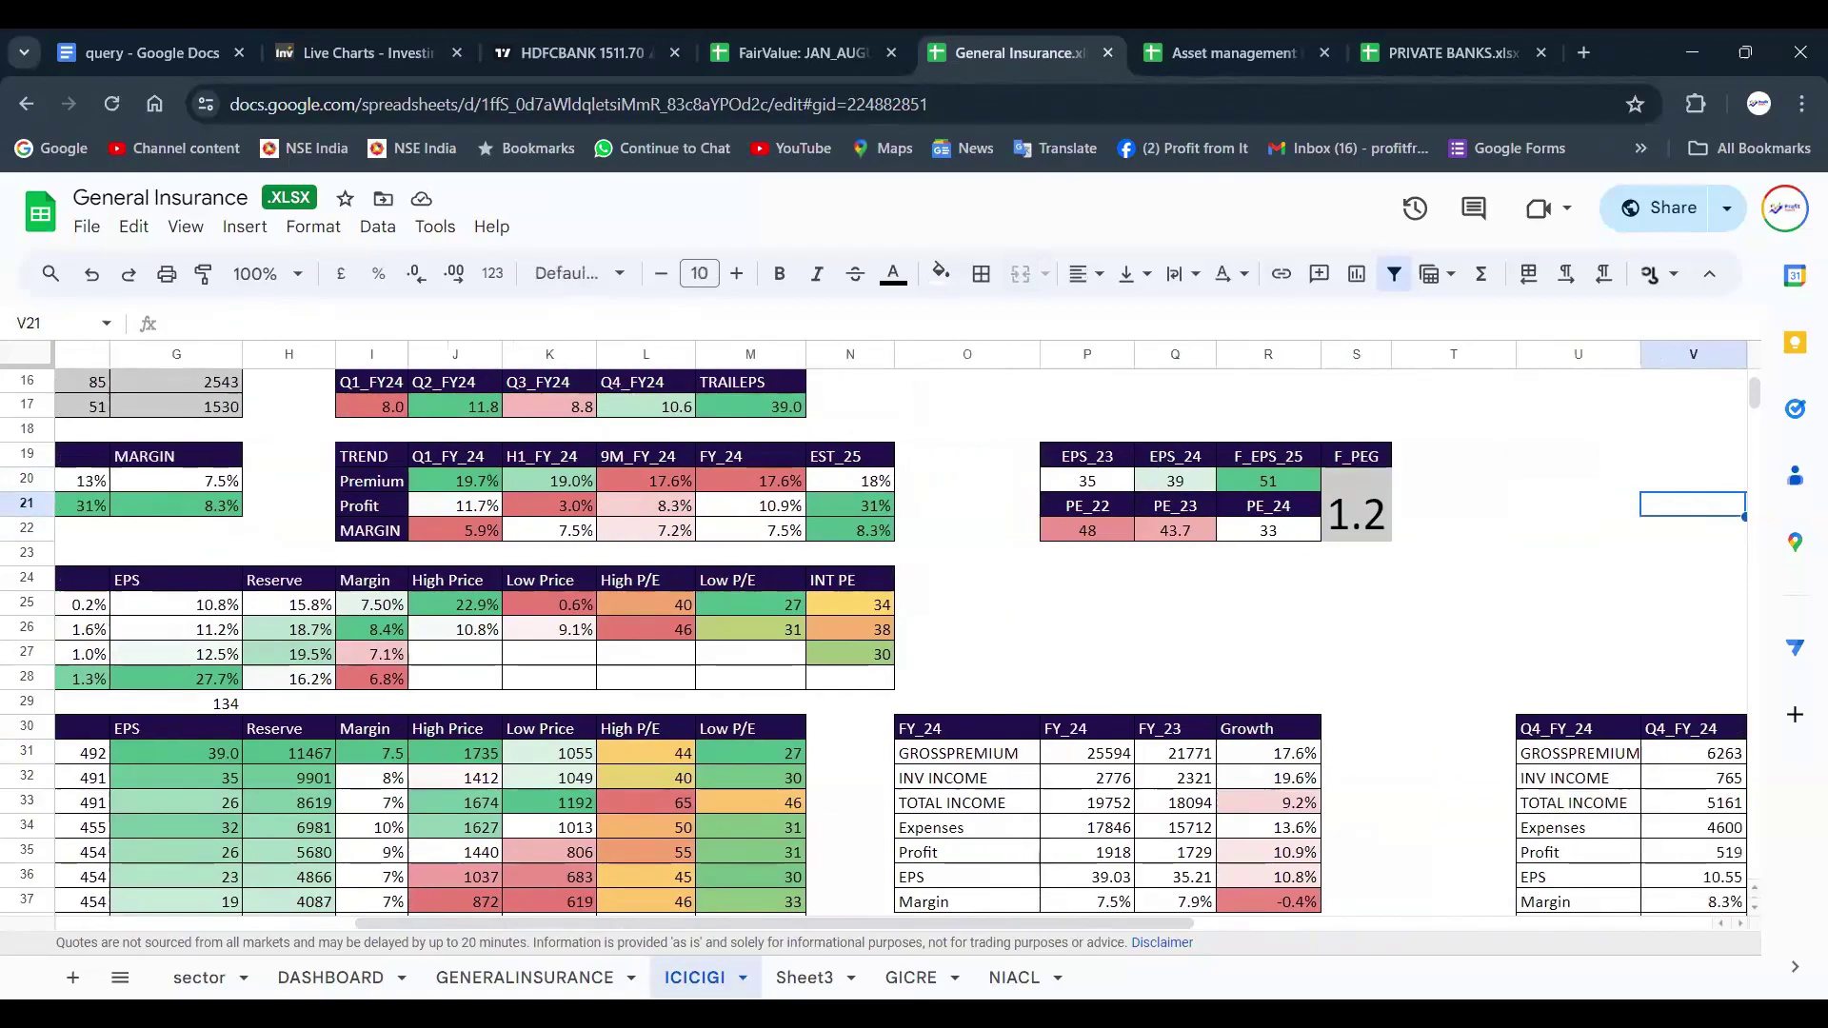
pyautogui.press('Left')
pyautogui.press('Left')
pyautogui.press('Left')
pyautogui.press('Left')
pyautogui.press('Left')
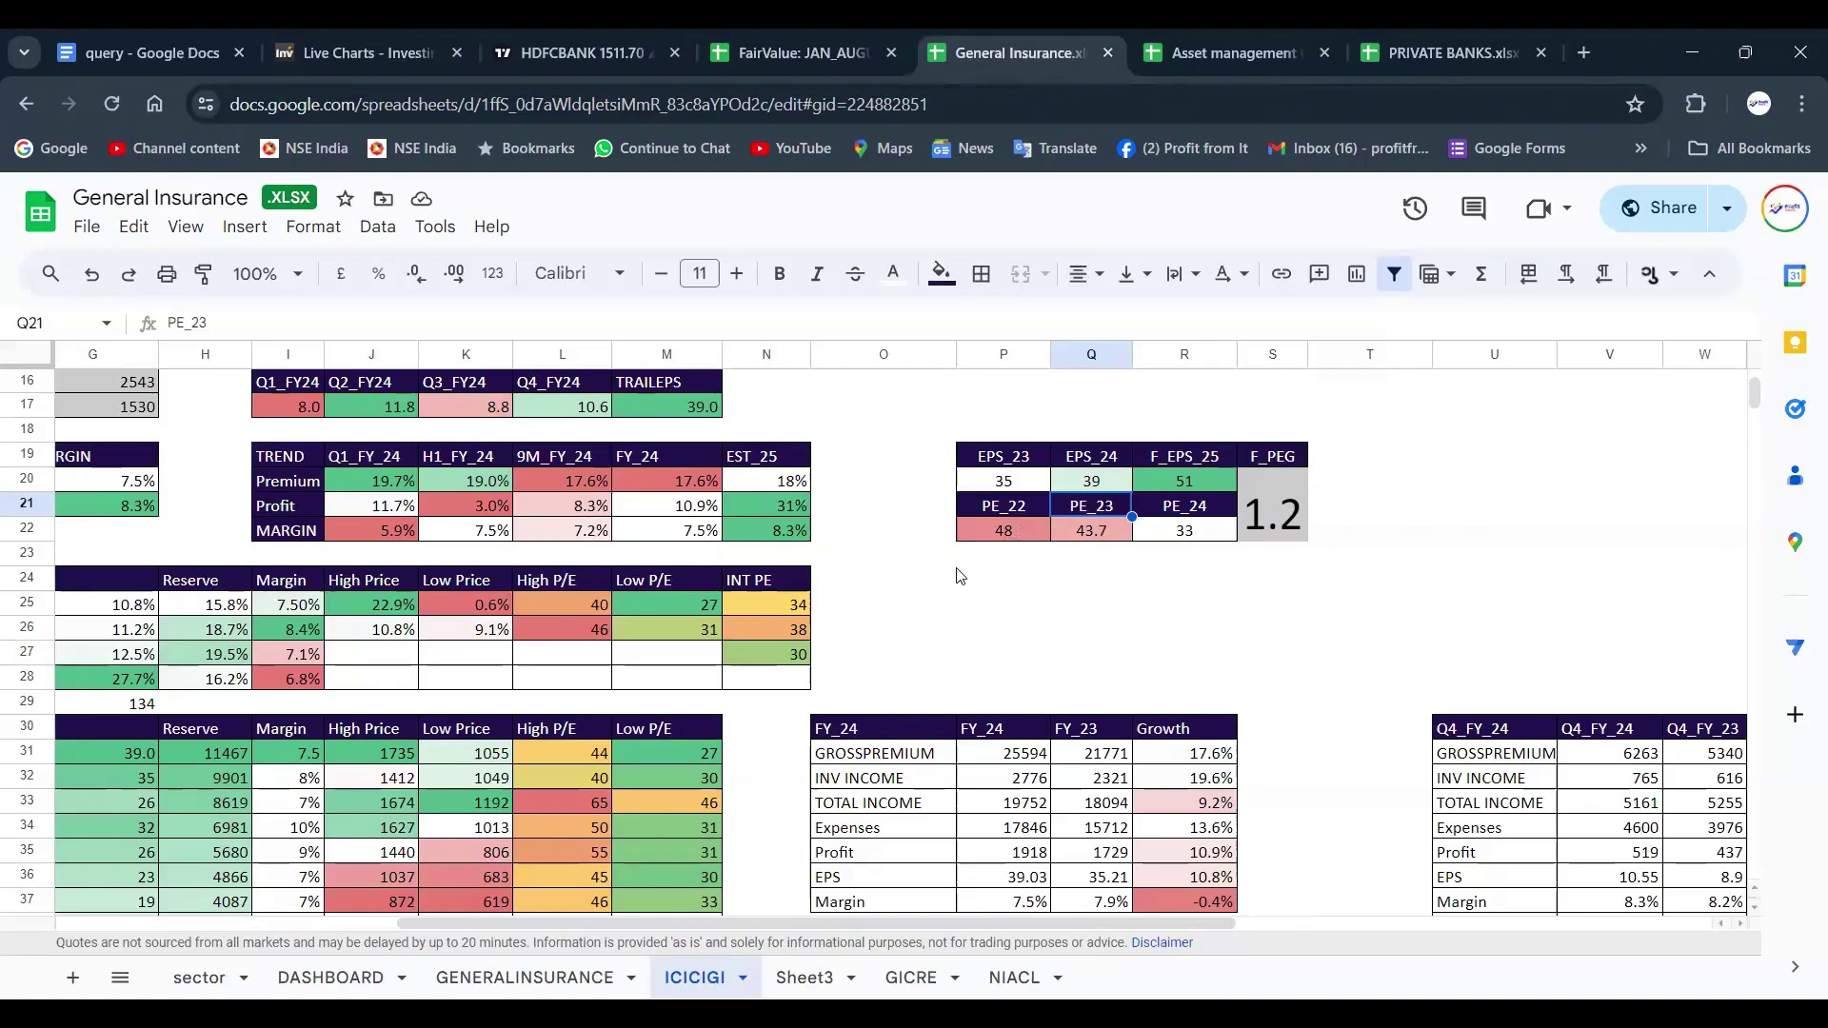
pyautogui.click(788, 512)
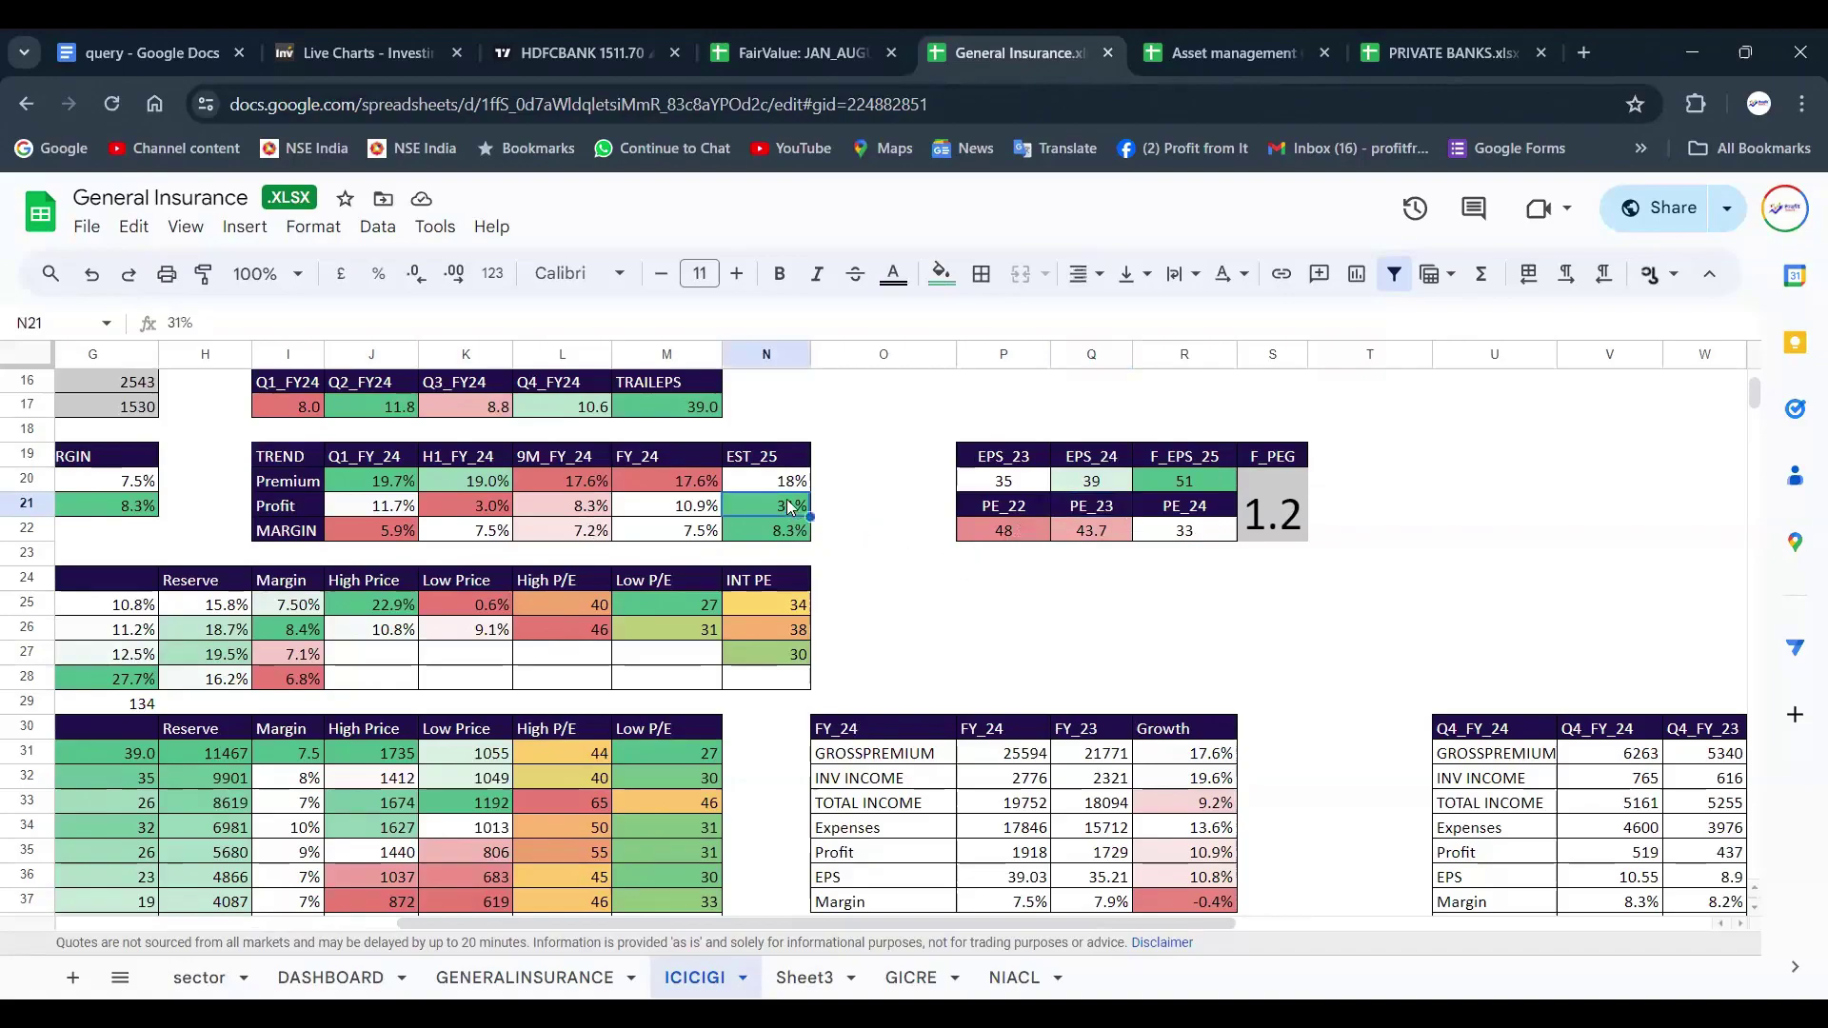
pyautogui.click(1187, 533)
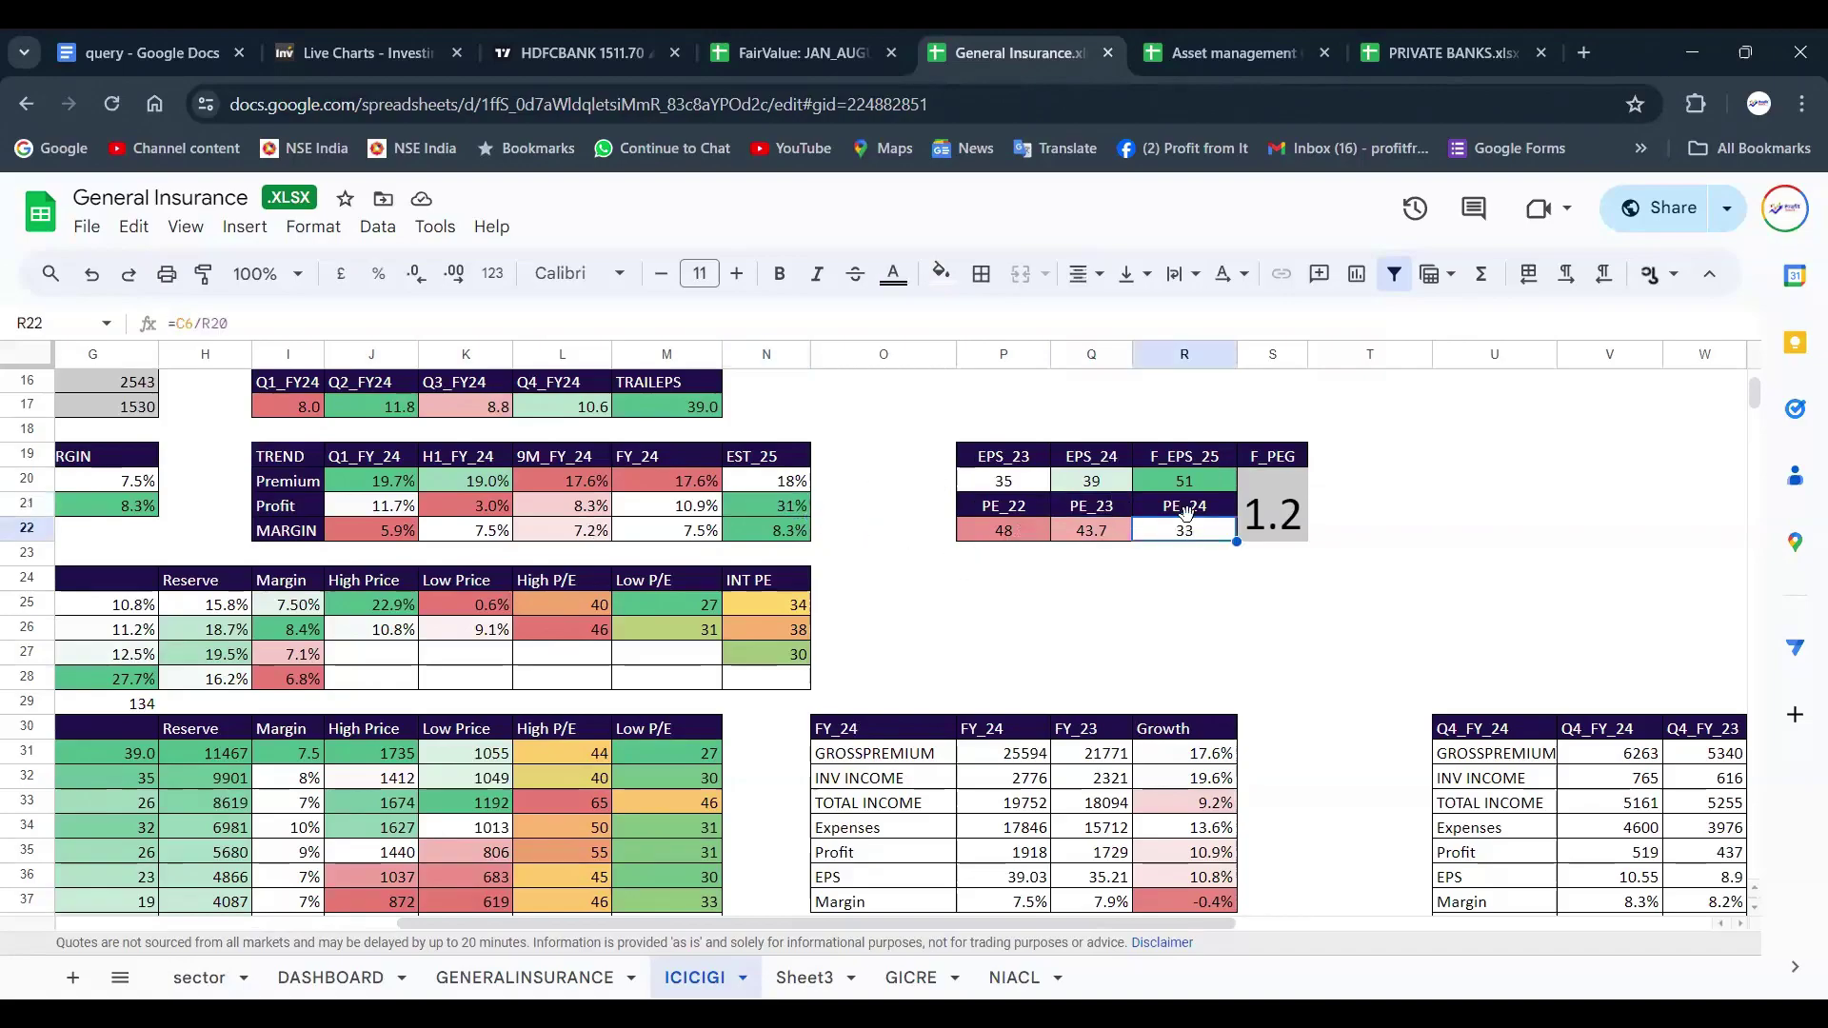
pyautogui.click(1277, 502)
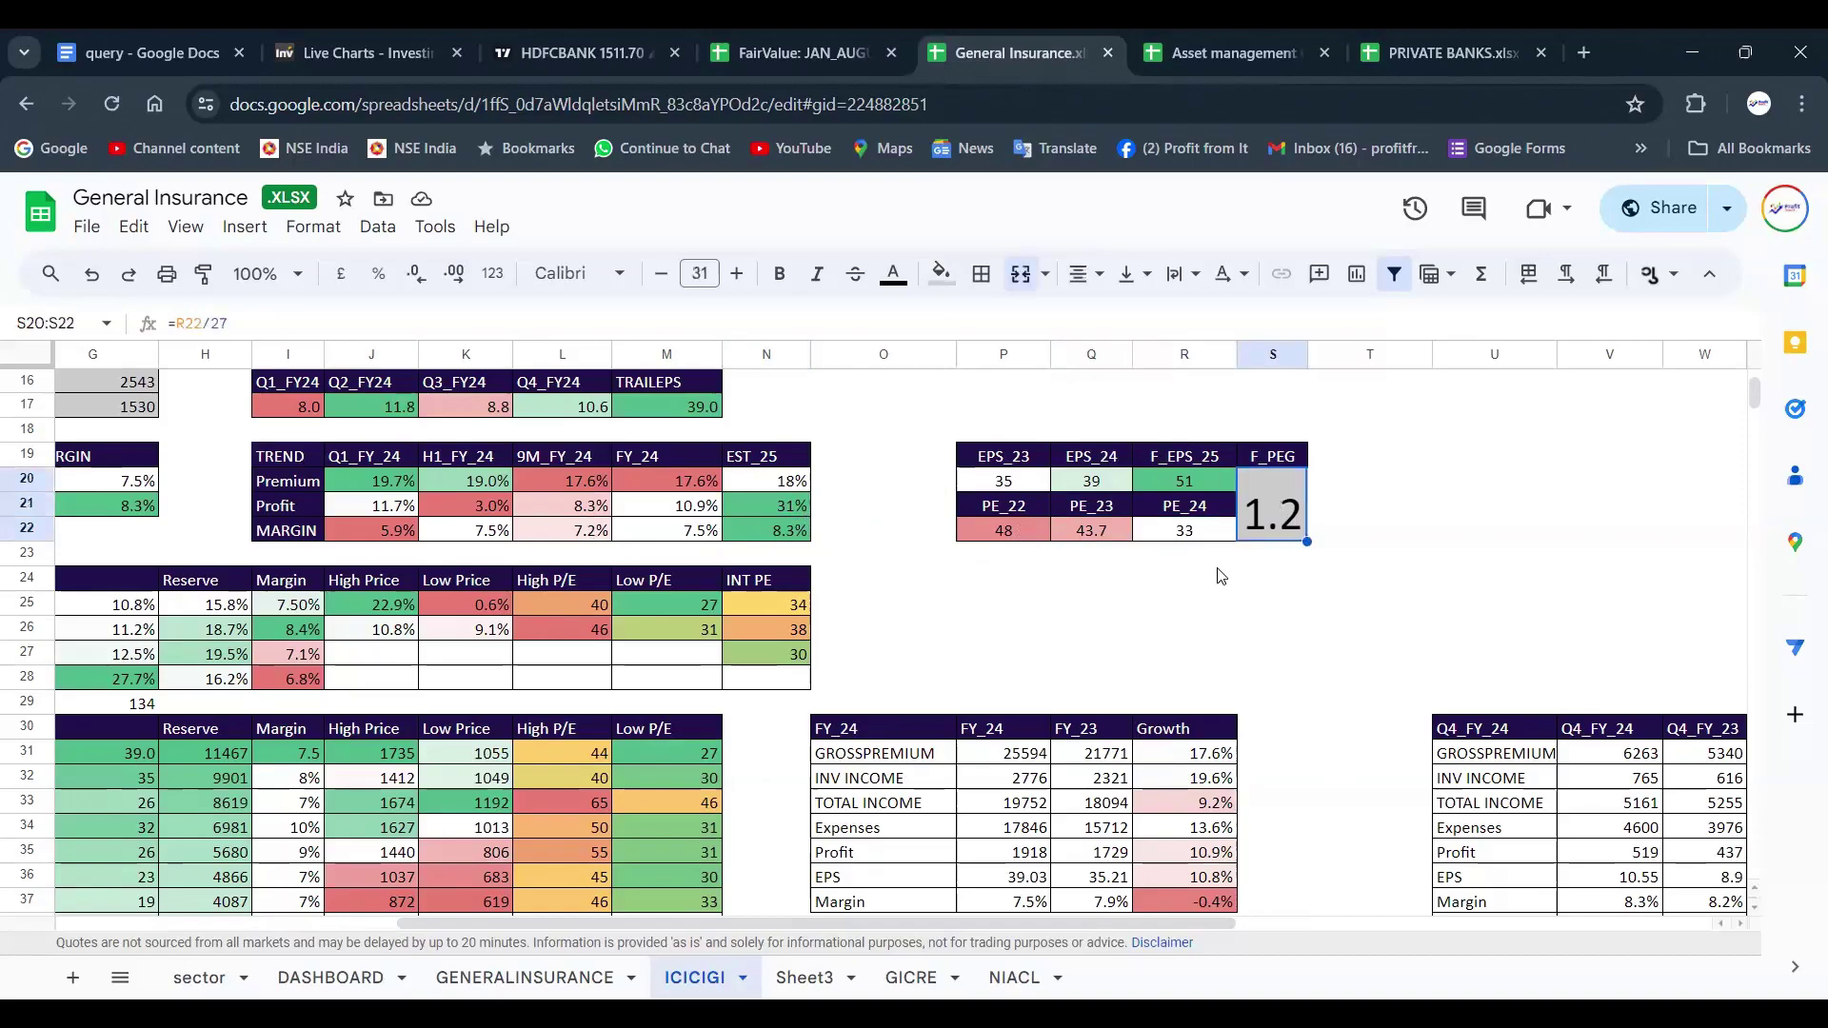
pyautogui.click(1196, 538)
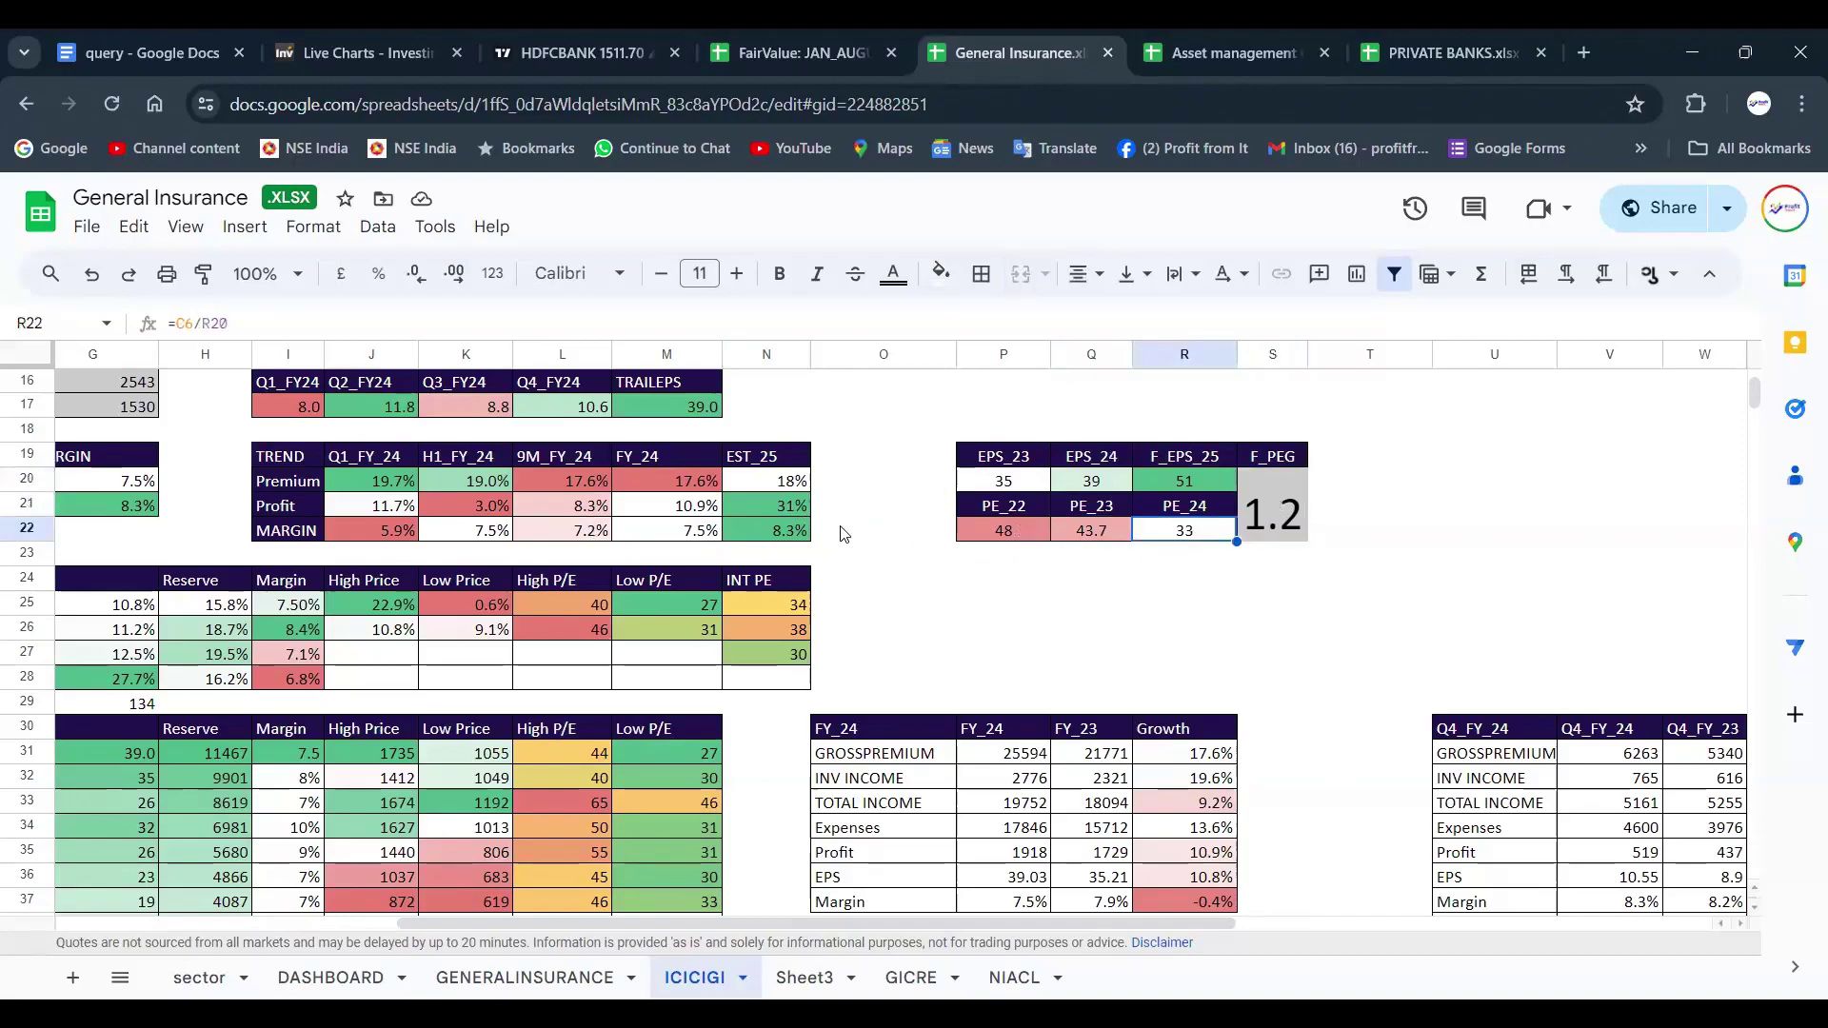
# Step: Examine the EST_25 profit growth and the FY_2025 premium and profit formulas in the Estimate table
pyautogui.click(779, 508)
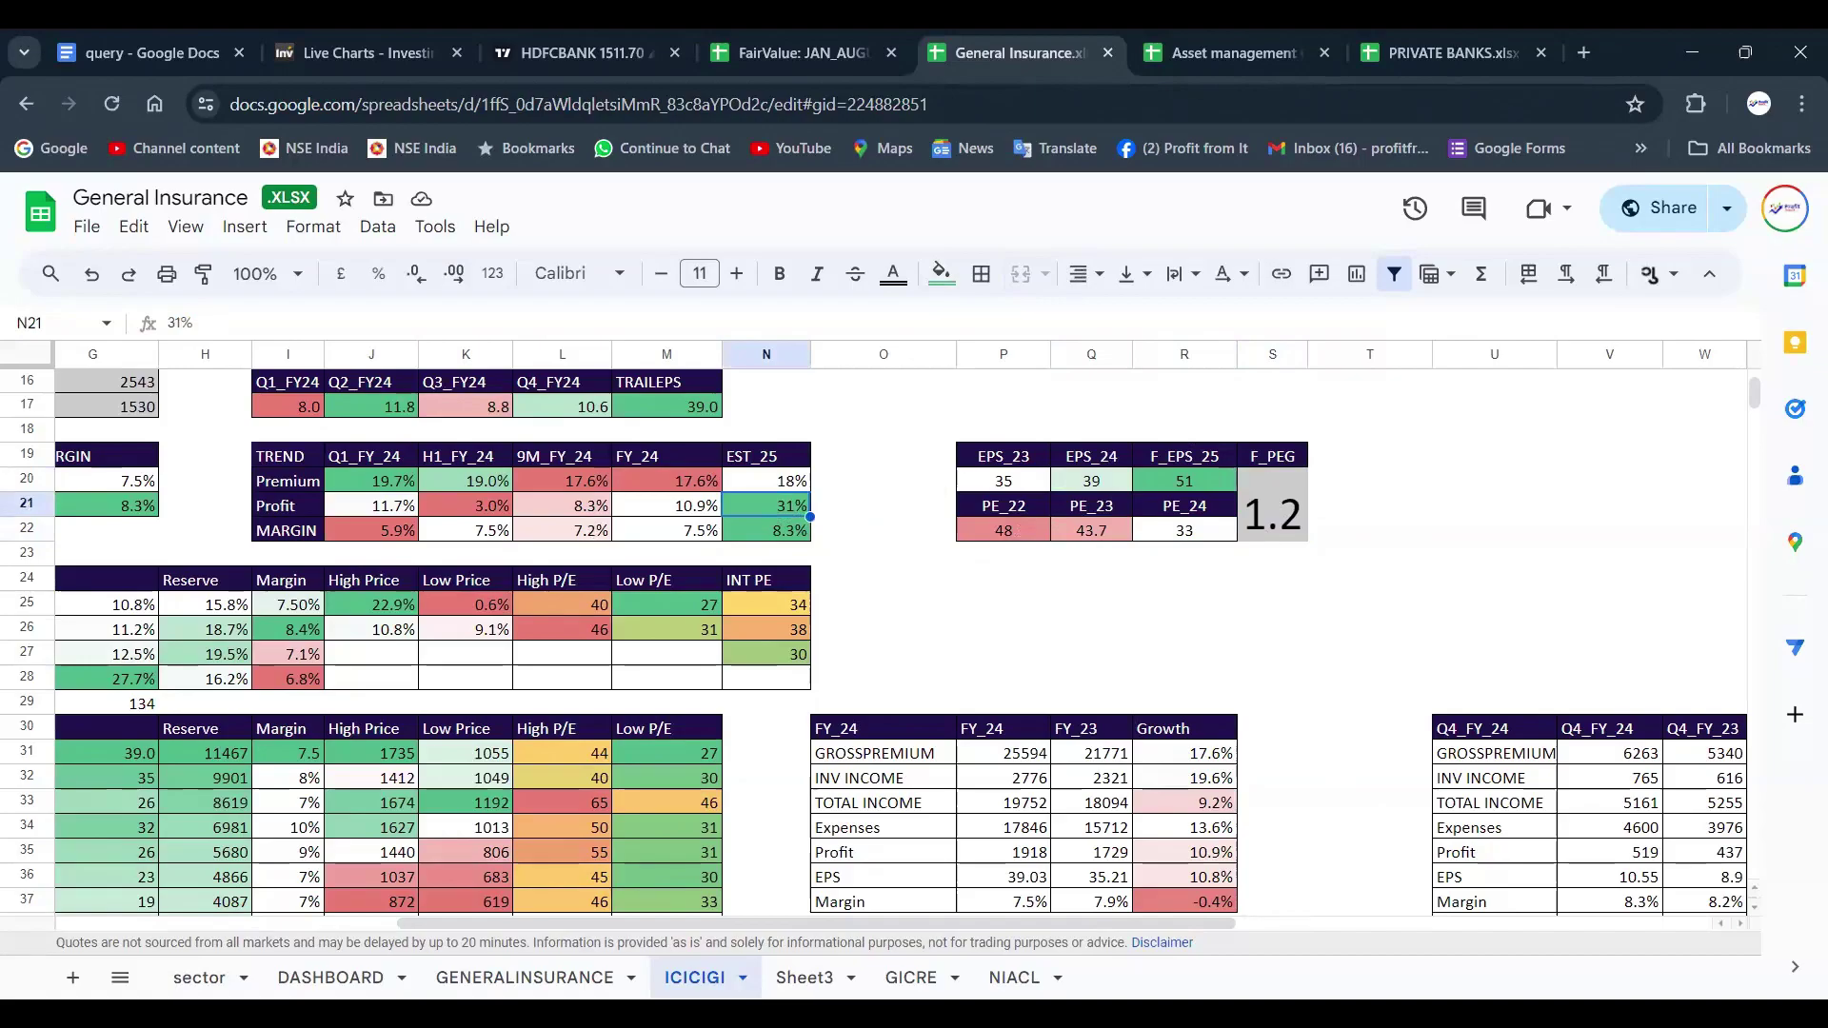
pyautogui.press('Left')
pyautogui.press('Left')
pyautogui.press('Left')
pyautogui.press('Left')
pyautogui.press('Left')
pyautogui.press('Left')
pyautogui.press('Left')
pyautogui.press('Left')
pyautogui.press('Left')
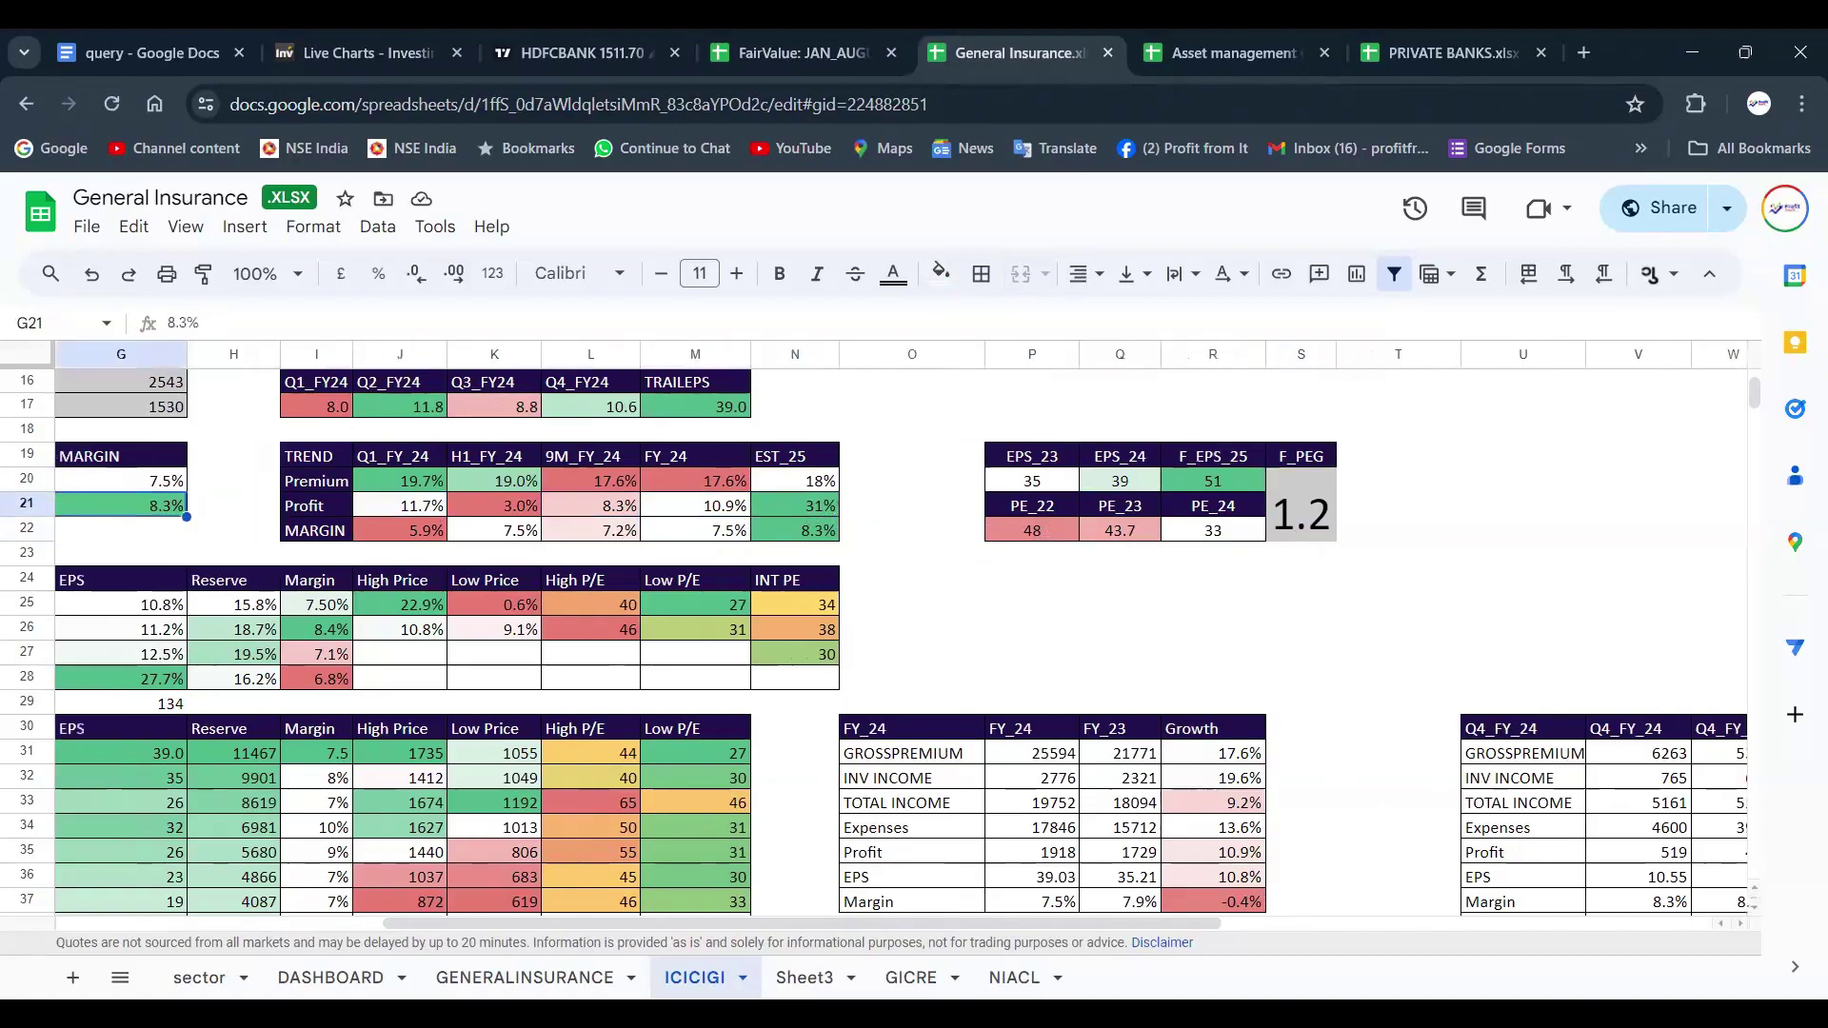
pyautogui.press('Left')
pyautogui.press('Left')
pyautogui.press('Left')
pyautogui.press('Left')
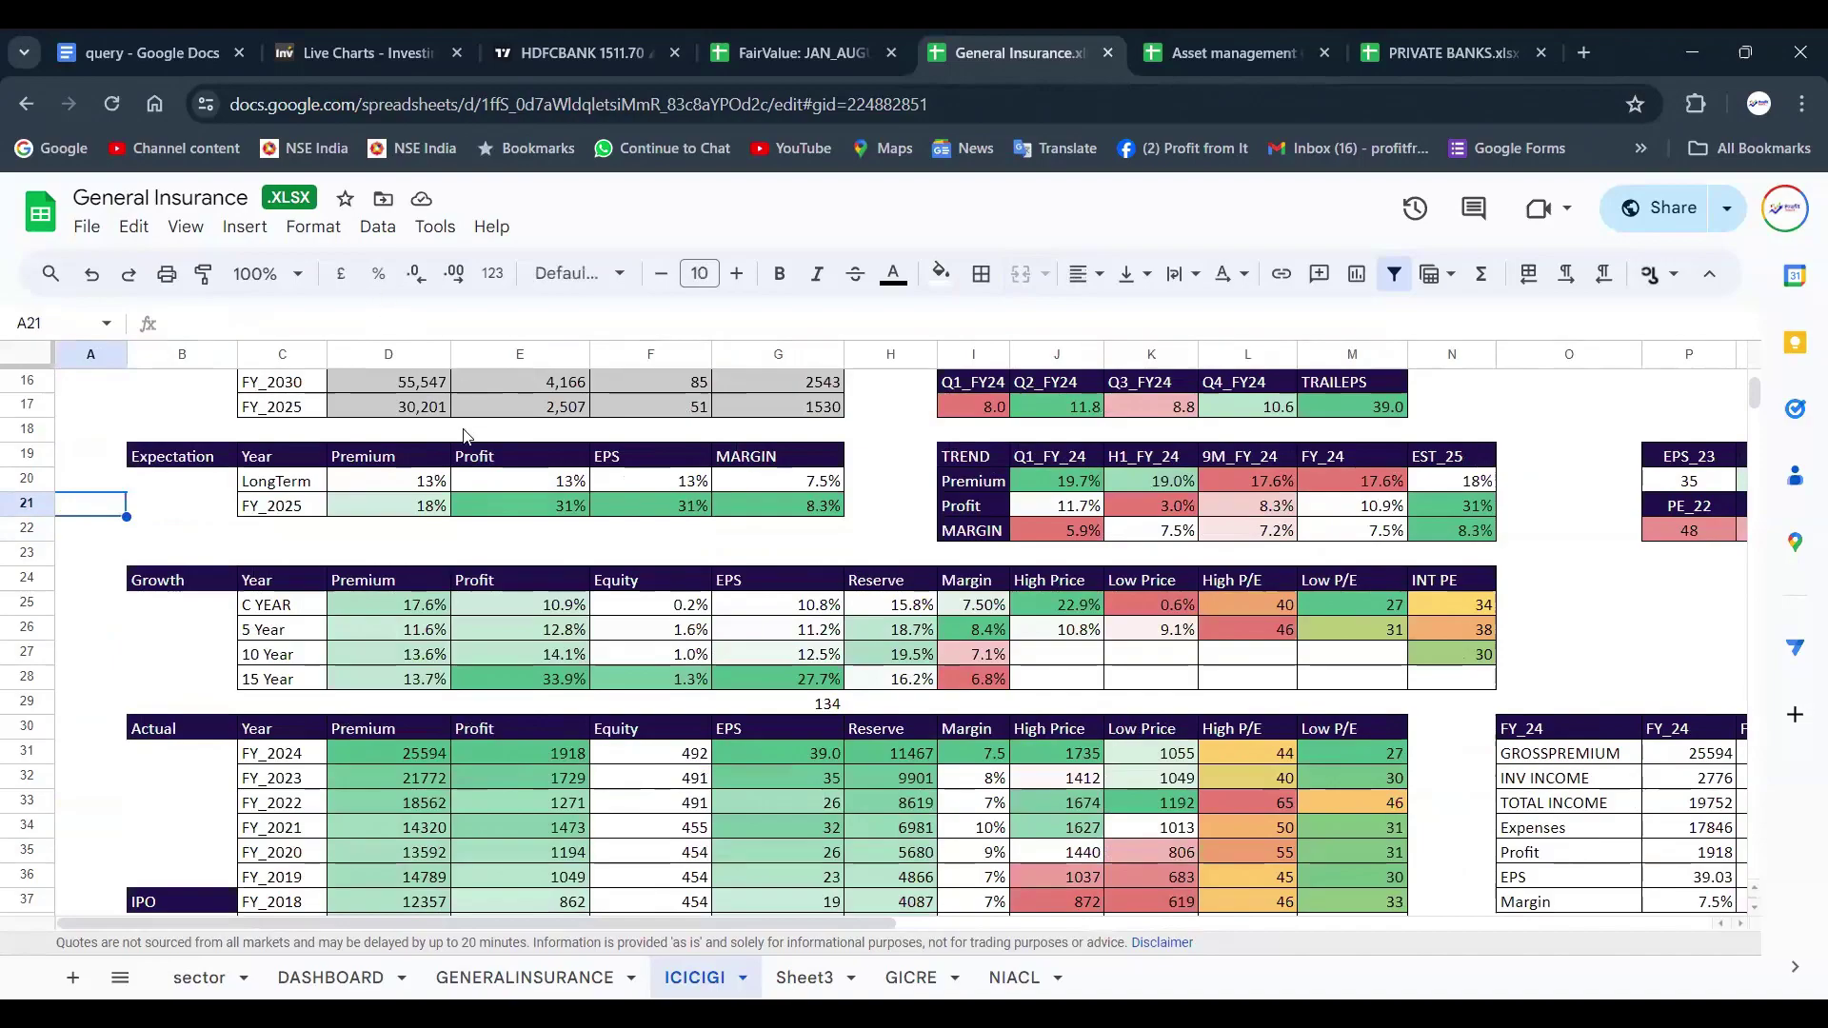
pyautogui.click(440, 412)
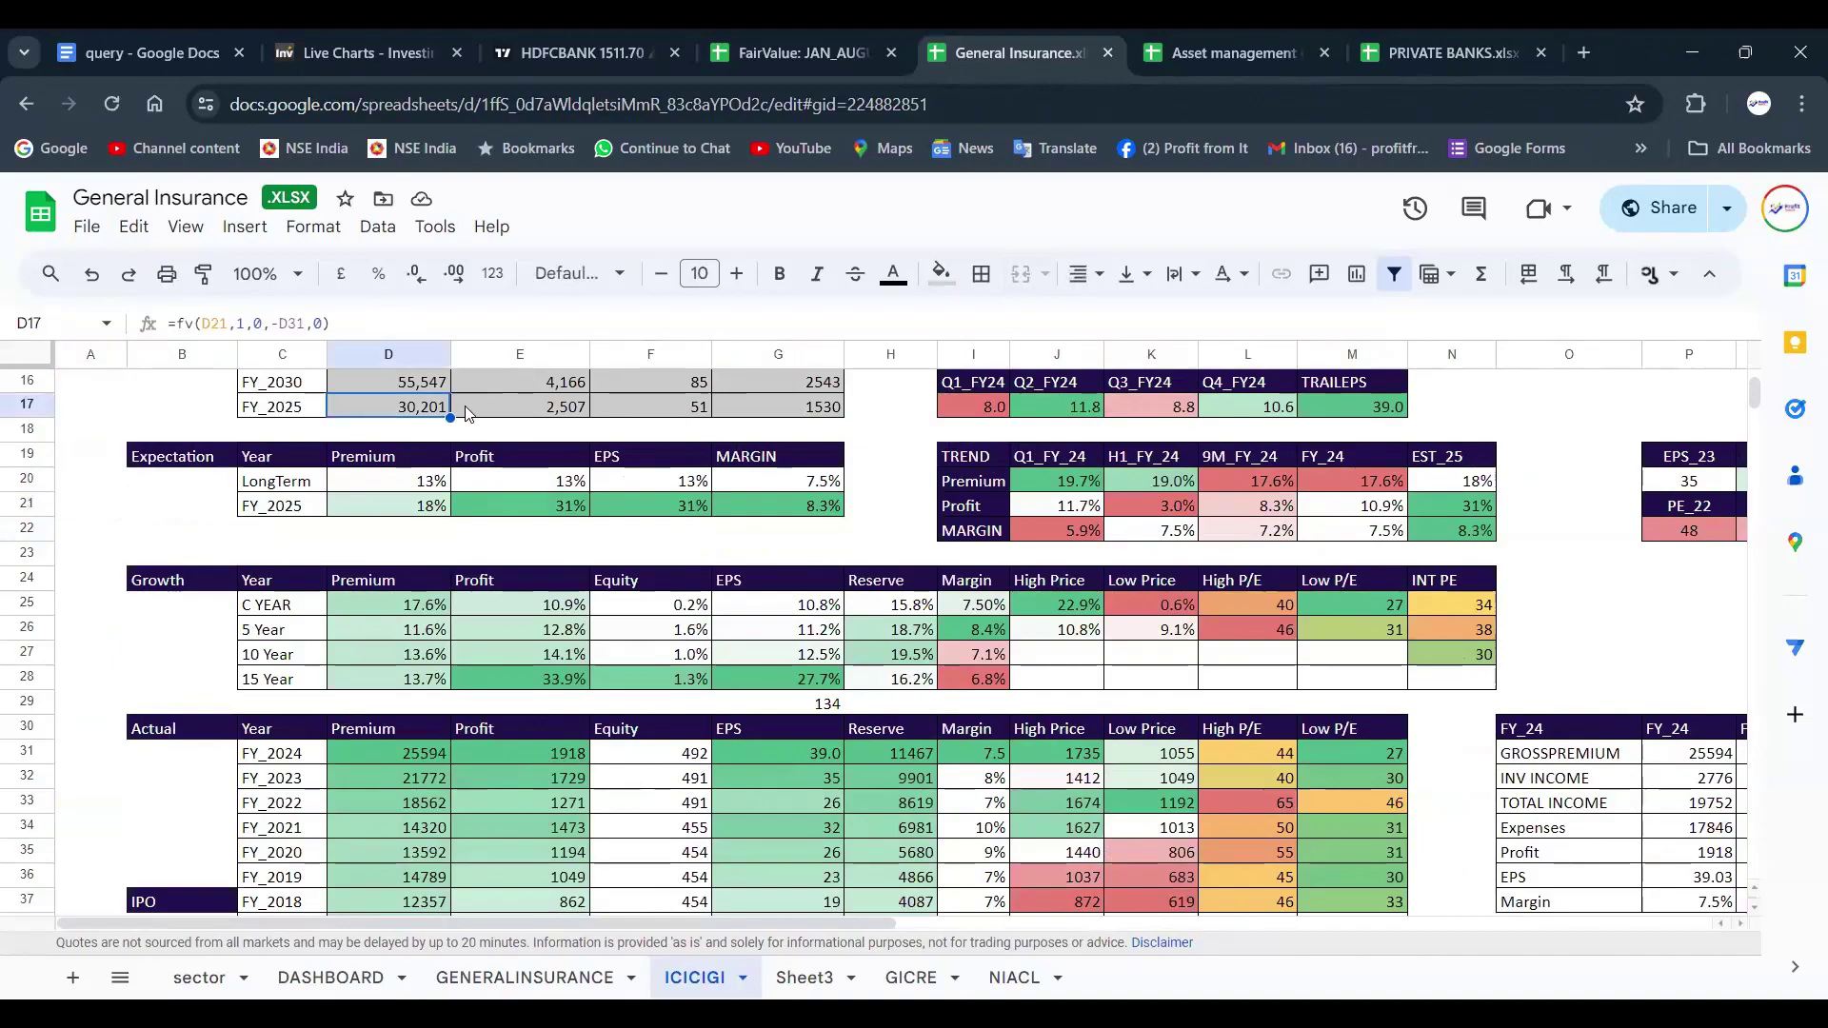
pyautogui.click(538, 413)
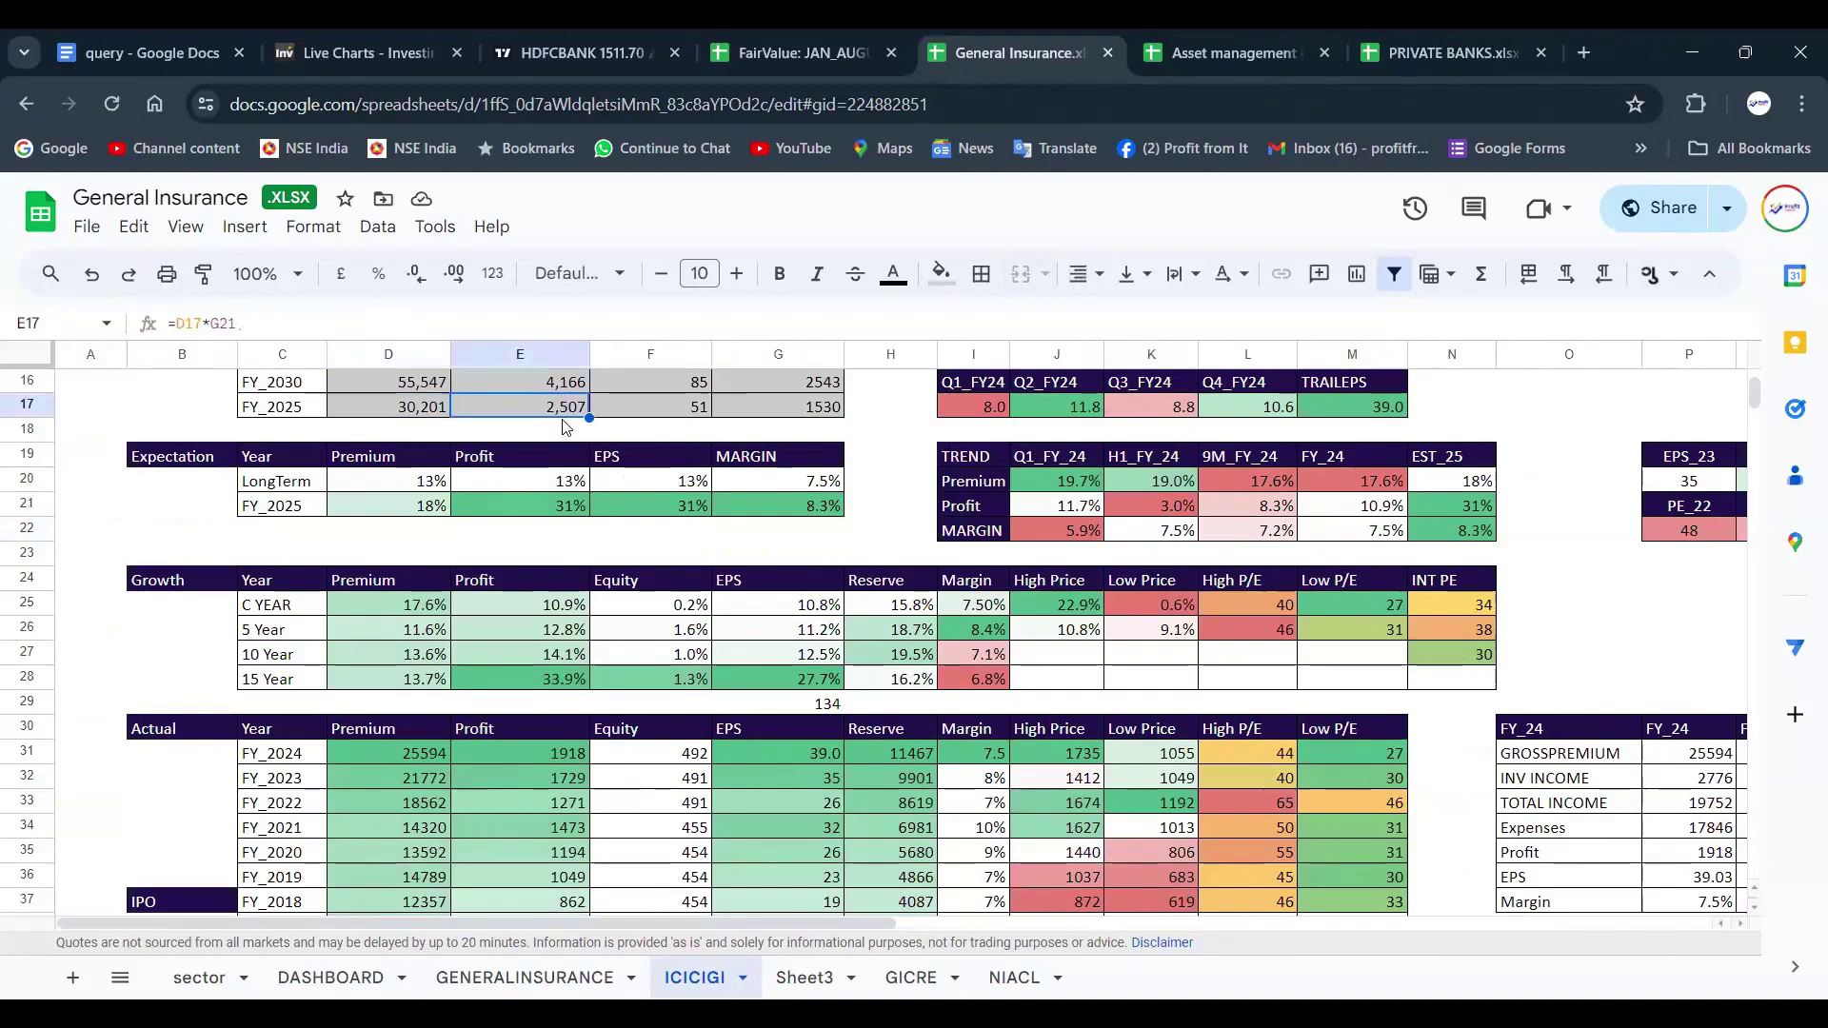
# Step: Examine the FY_2025 EPS and FAIRVALUE formulas in the Estimate table alongside the Growth and Actual tables
pyautogui.scroll(3, 575, 566)
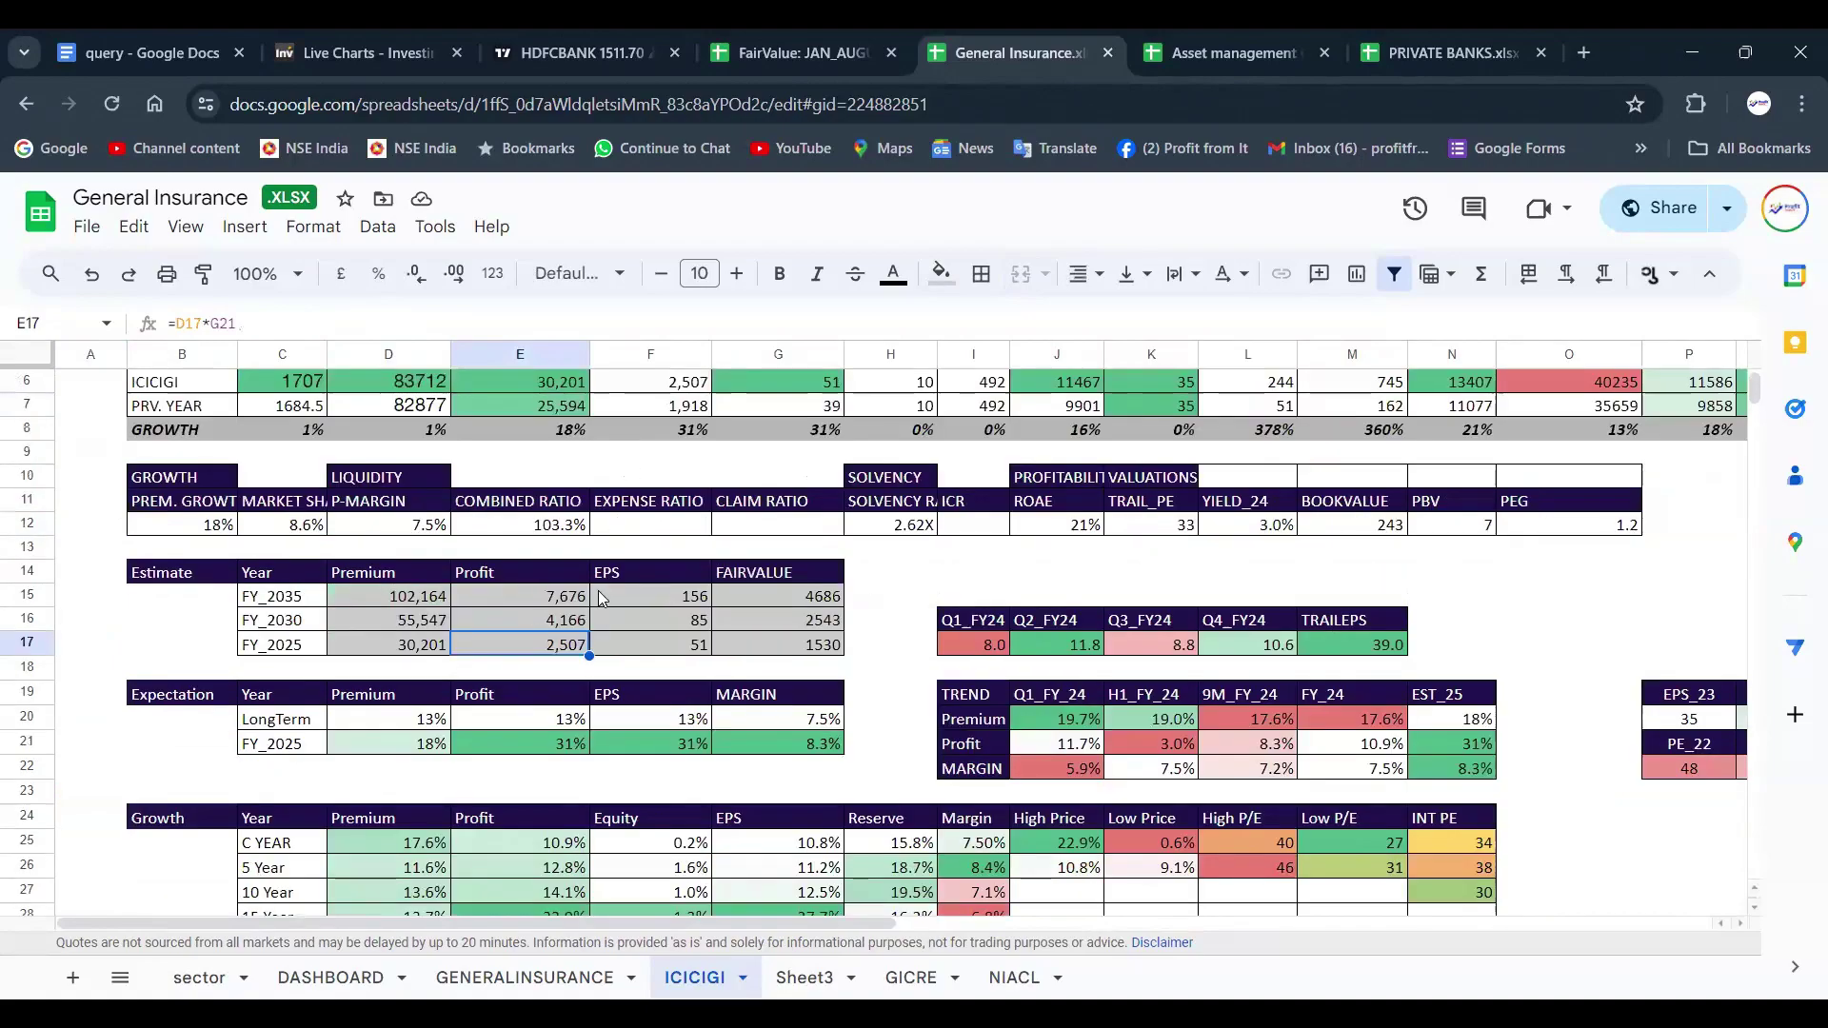
pyautogui.scroll(-2, 598, 597)
pyautogui.click(687, 531)
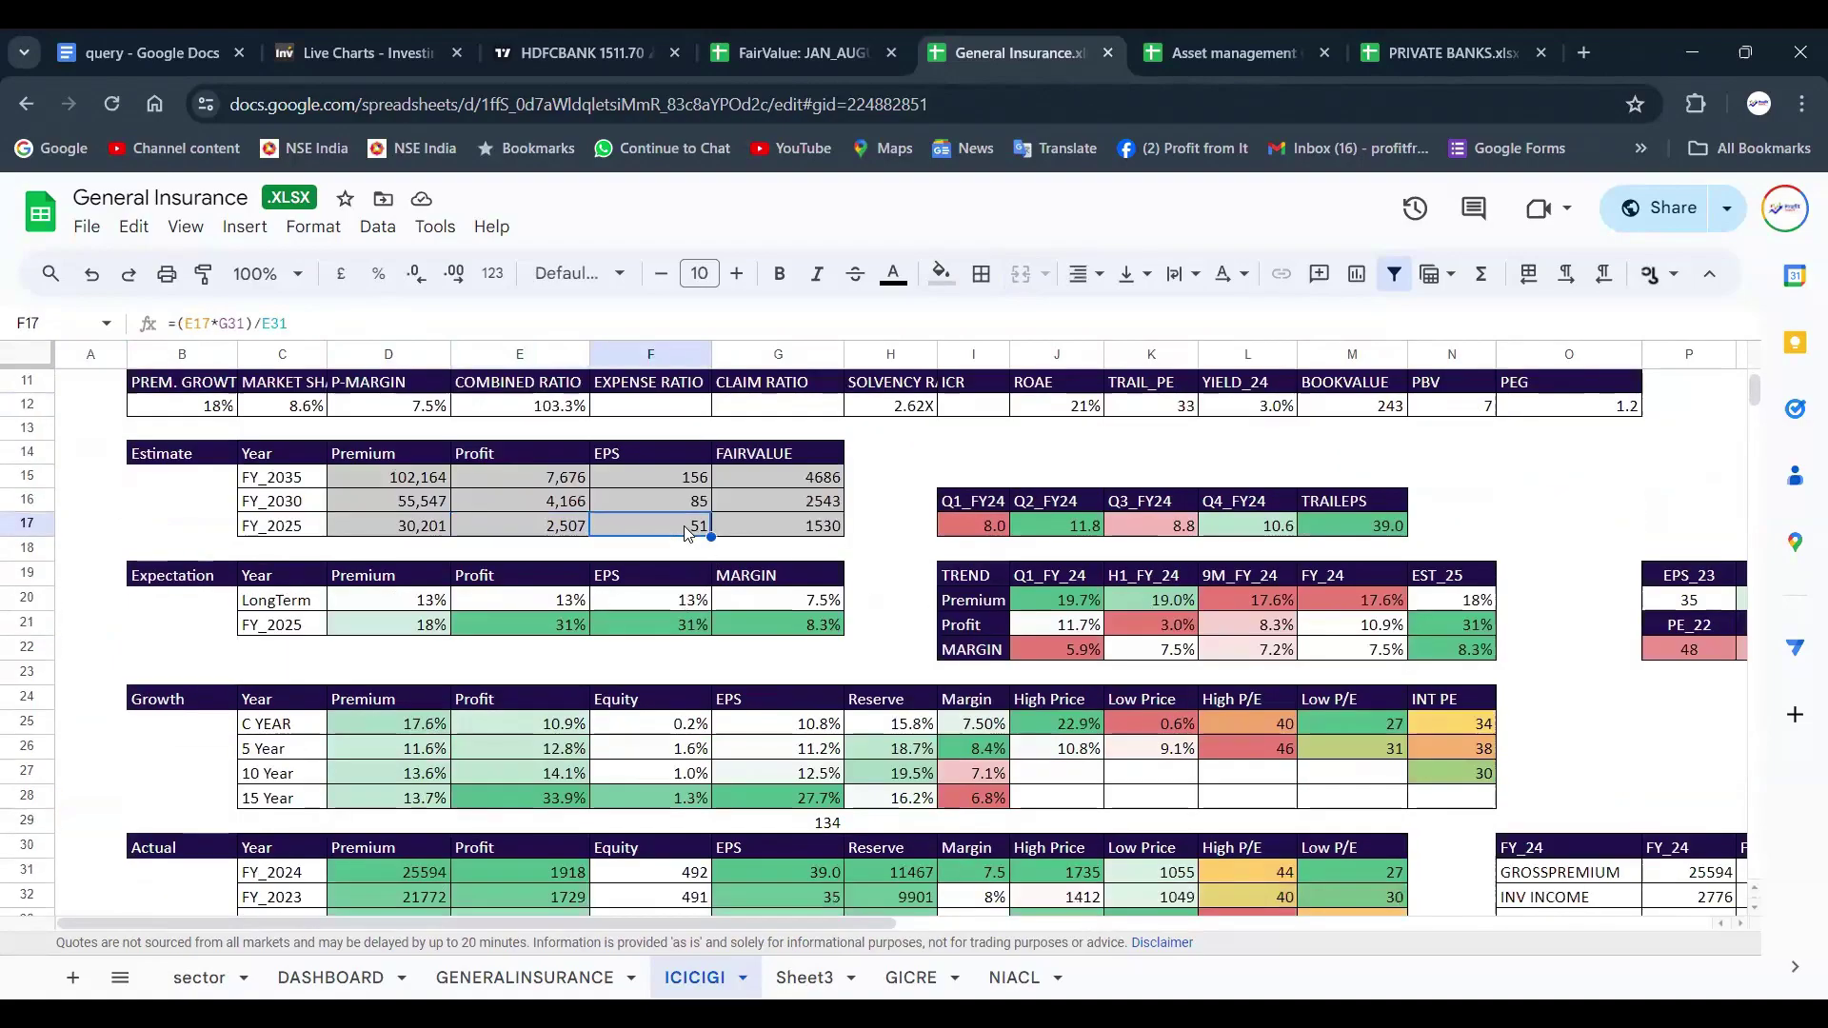
pyautogui.click(809, 549)
pyautogui.click(824, 527)
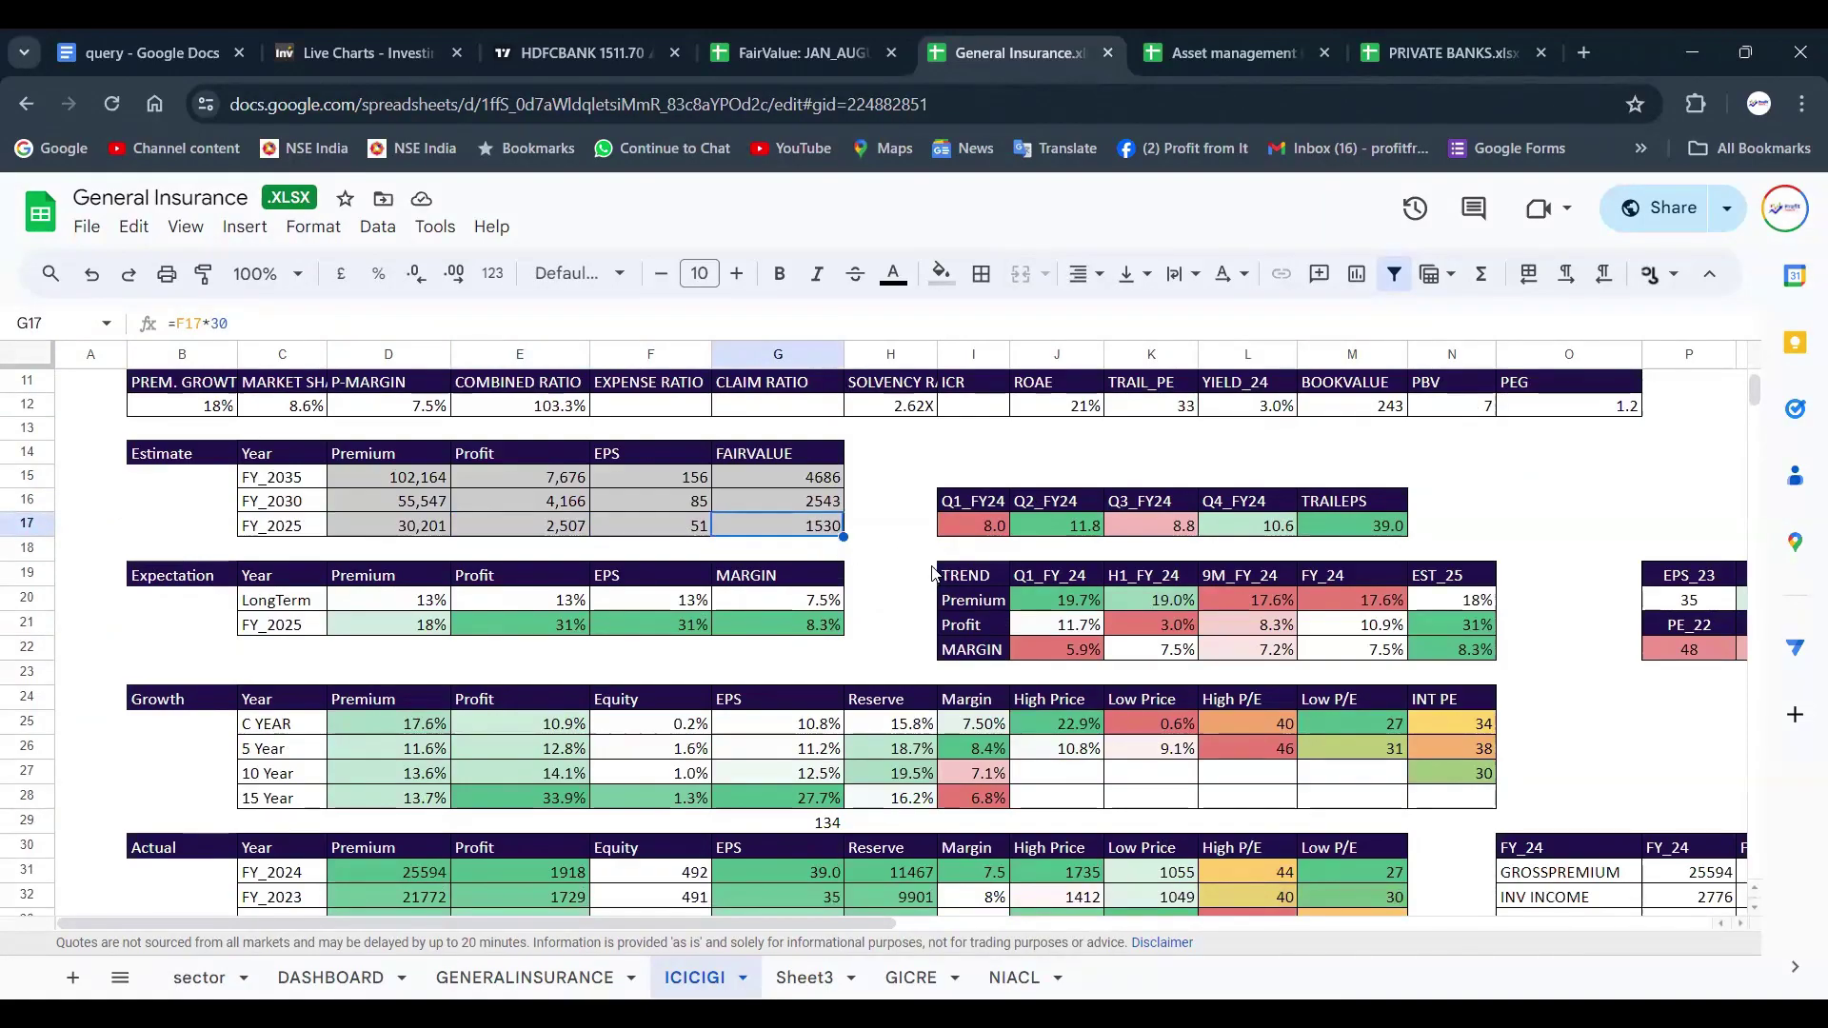
pyautogui.scroll(-2, 952, 619)
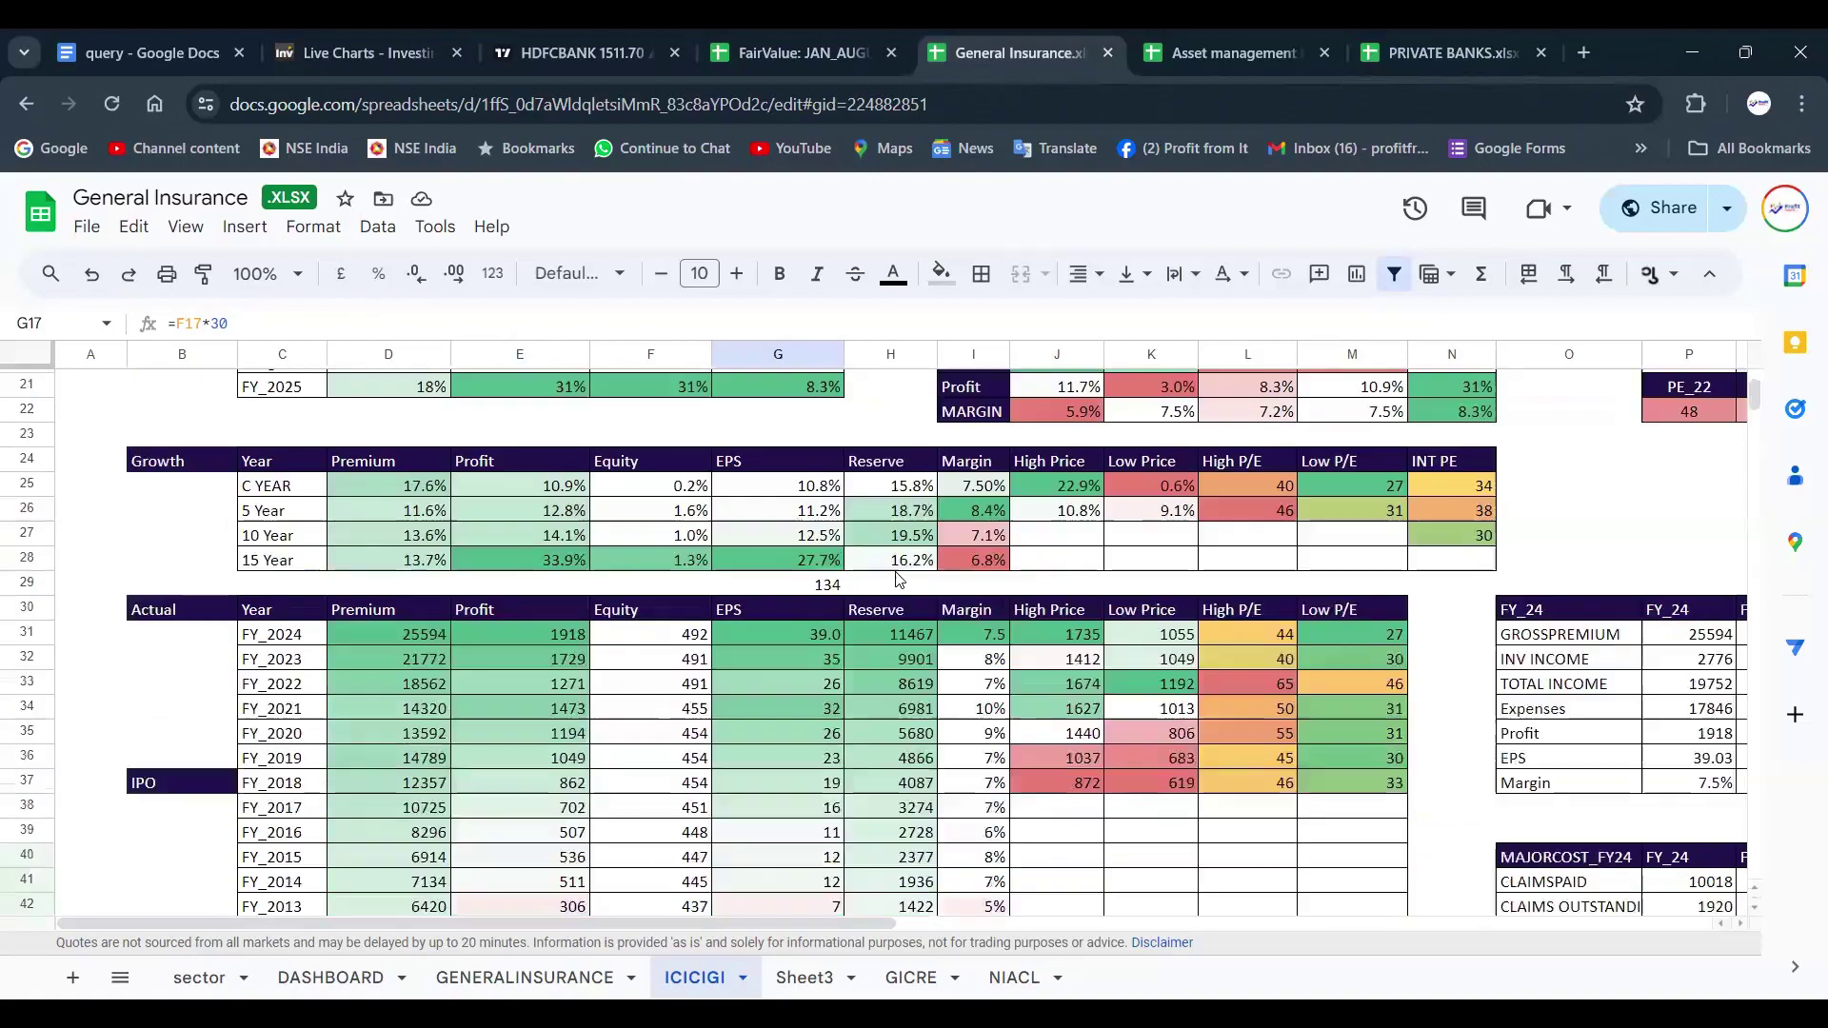
pyautogui.scroll(4, 1286, 741)
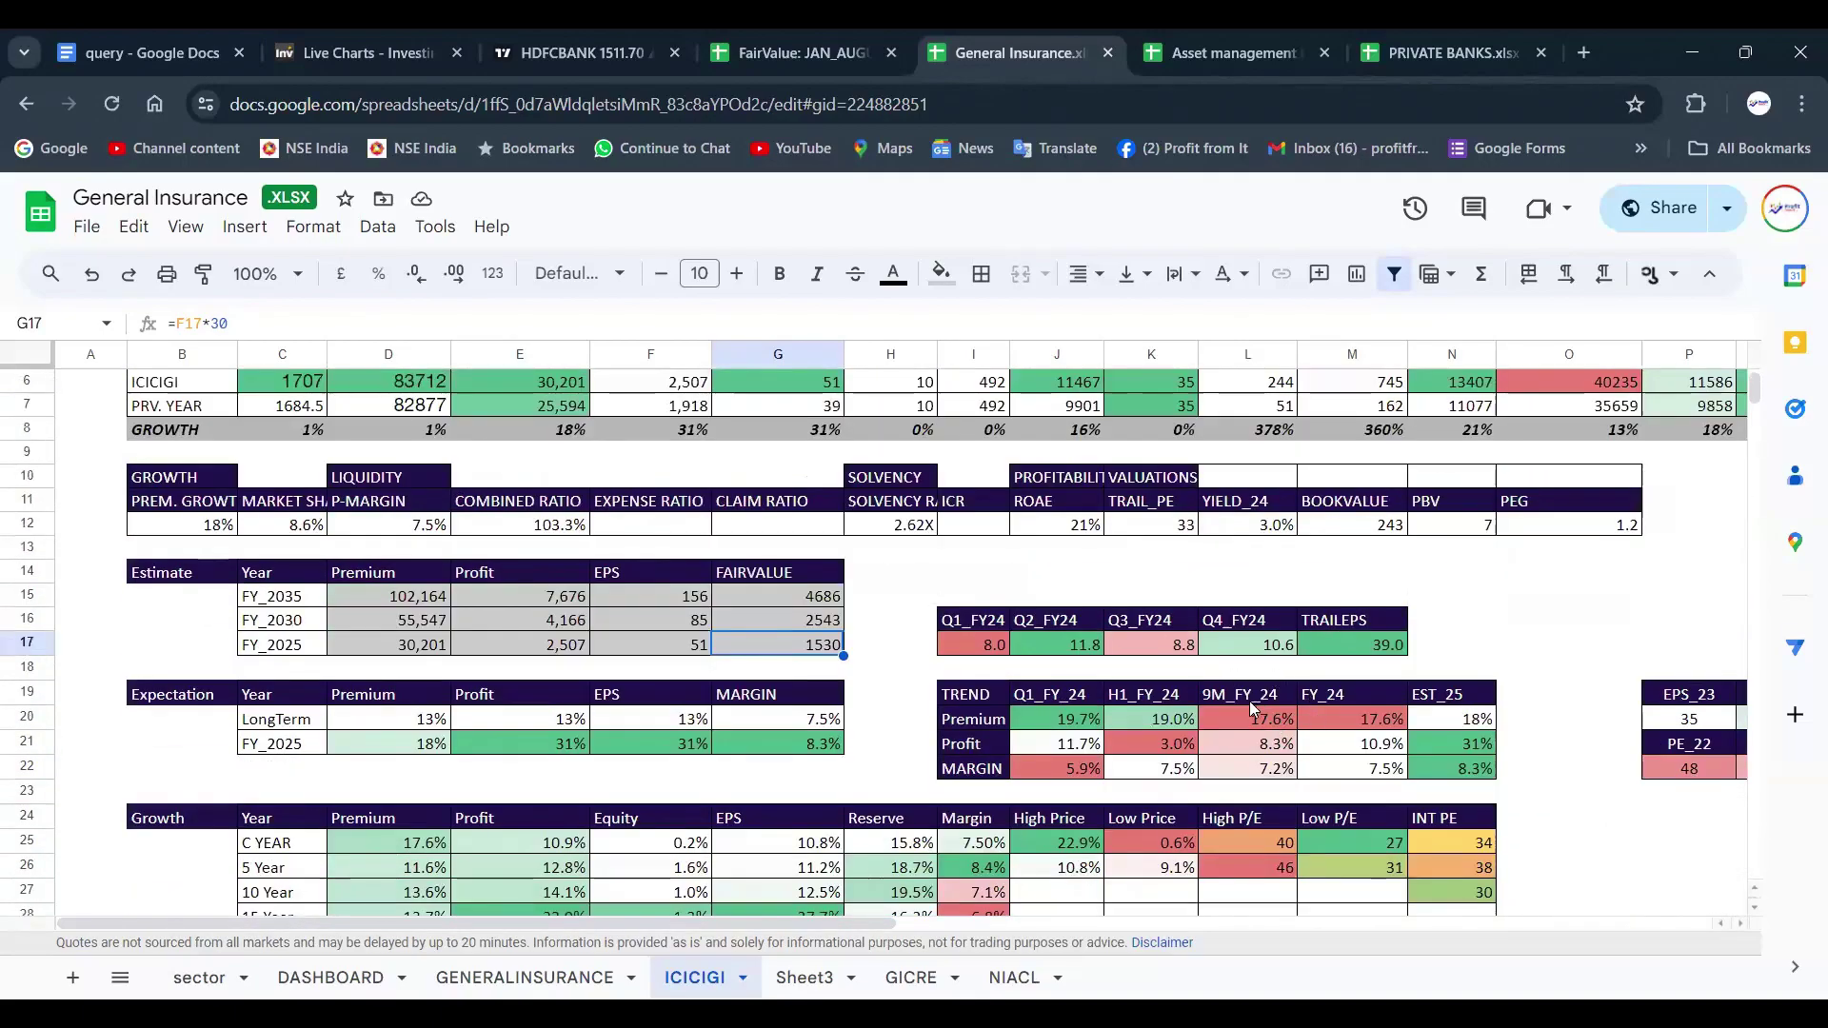
# Step: Select the 9M_FY_24 column of the TREND table and look over the FY24_ICICIGI results graphic below the Actual table
pyautogui.moveTo(1249, 701); pyautogui.dragTo(1253, 772)
pyautogui.scroll(-7, 716, 596)
pyautogui.scroll(-14, 716, 590)
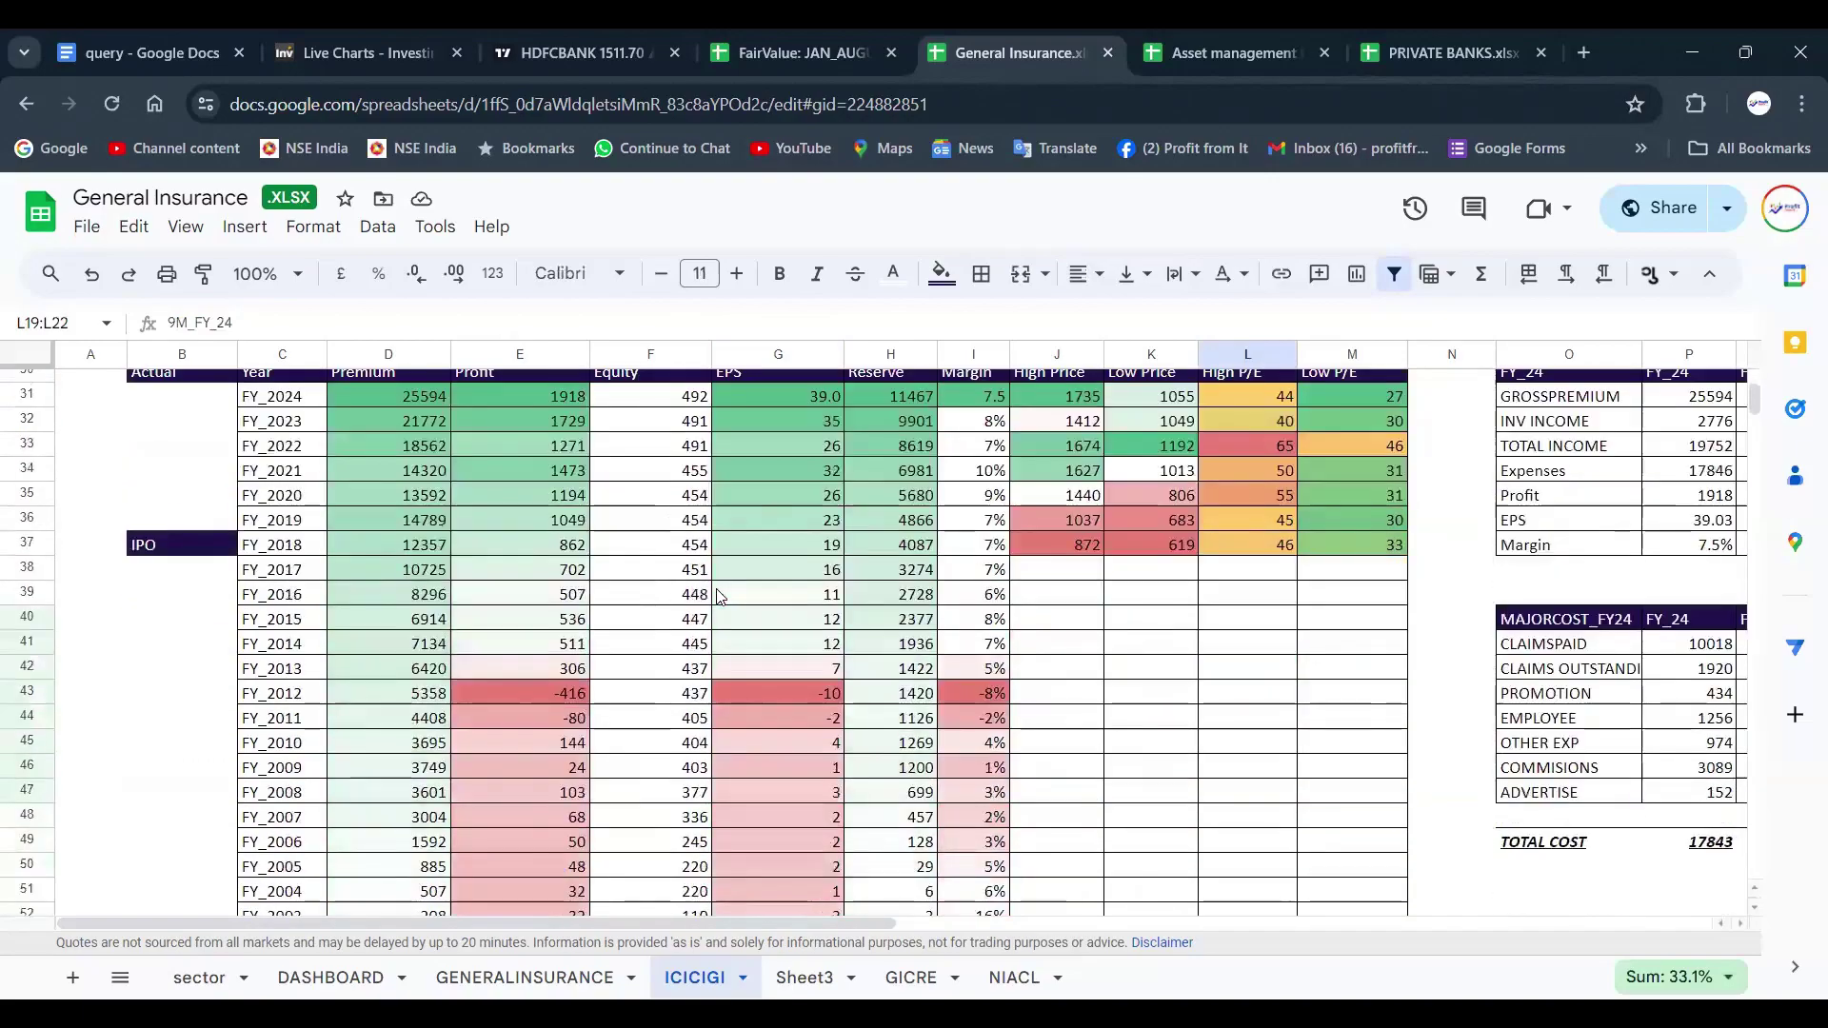
pyautogui.scroll(3, 1122, 594)
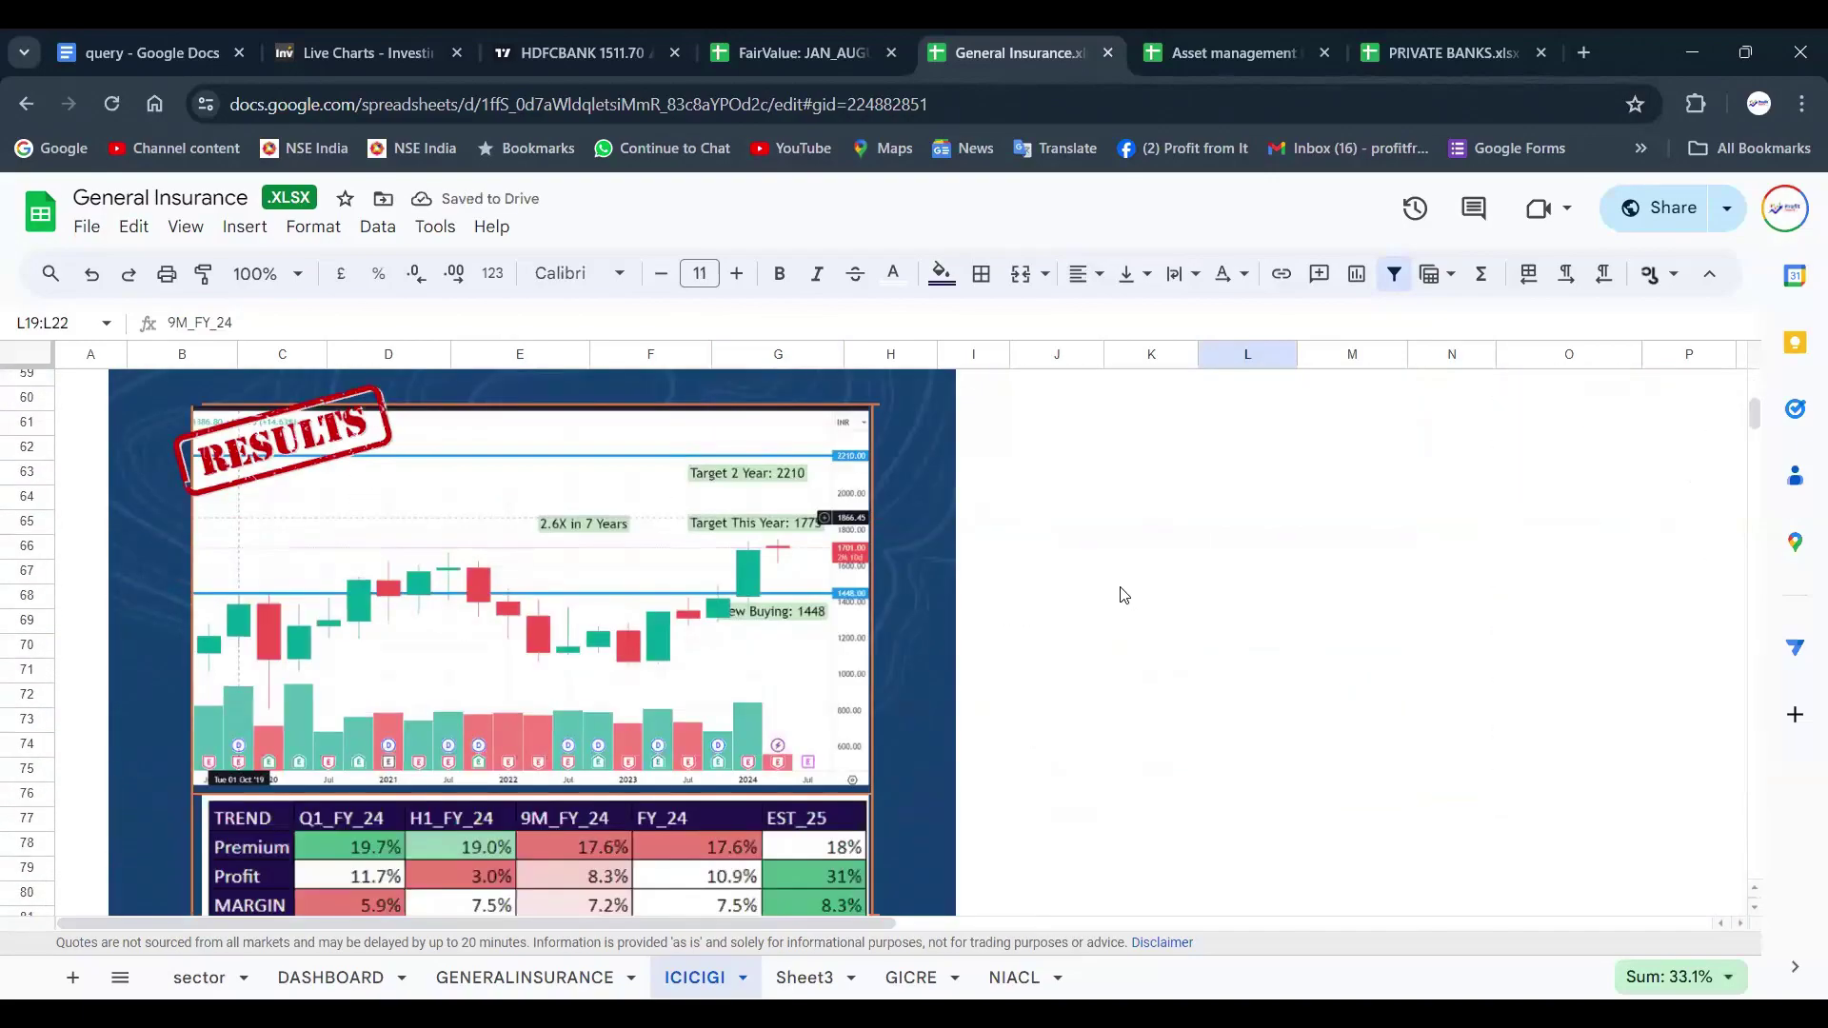
# Step: Switch to the Investing.com live charts, search the stocks for ICICI LOMB and load the ICICI Lombard chart
pyautogui.click(354, 52)
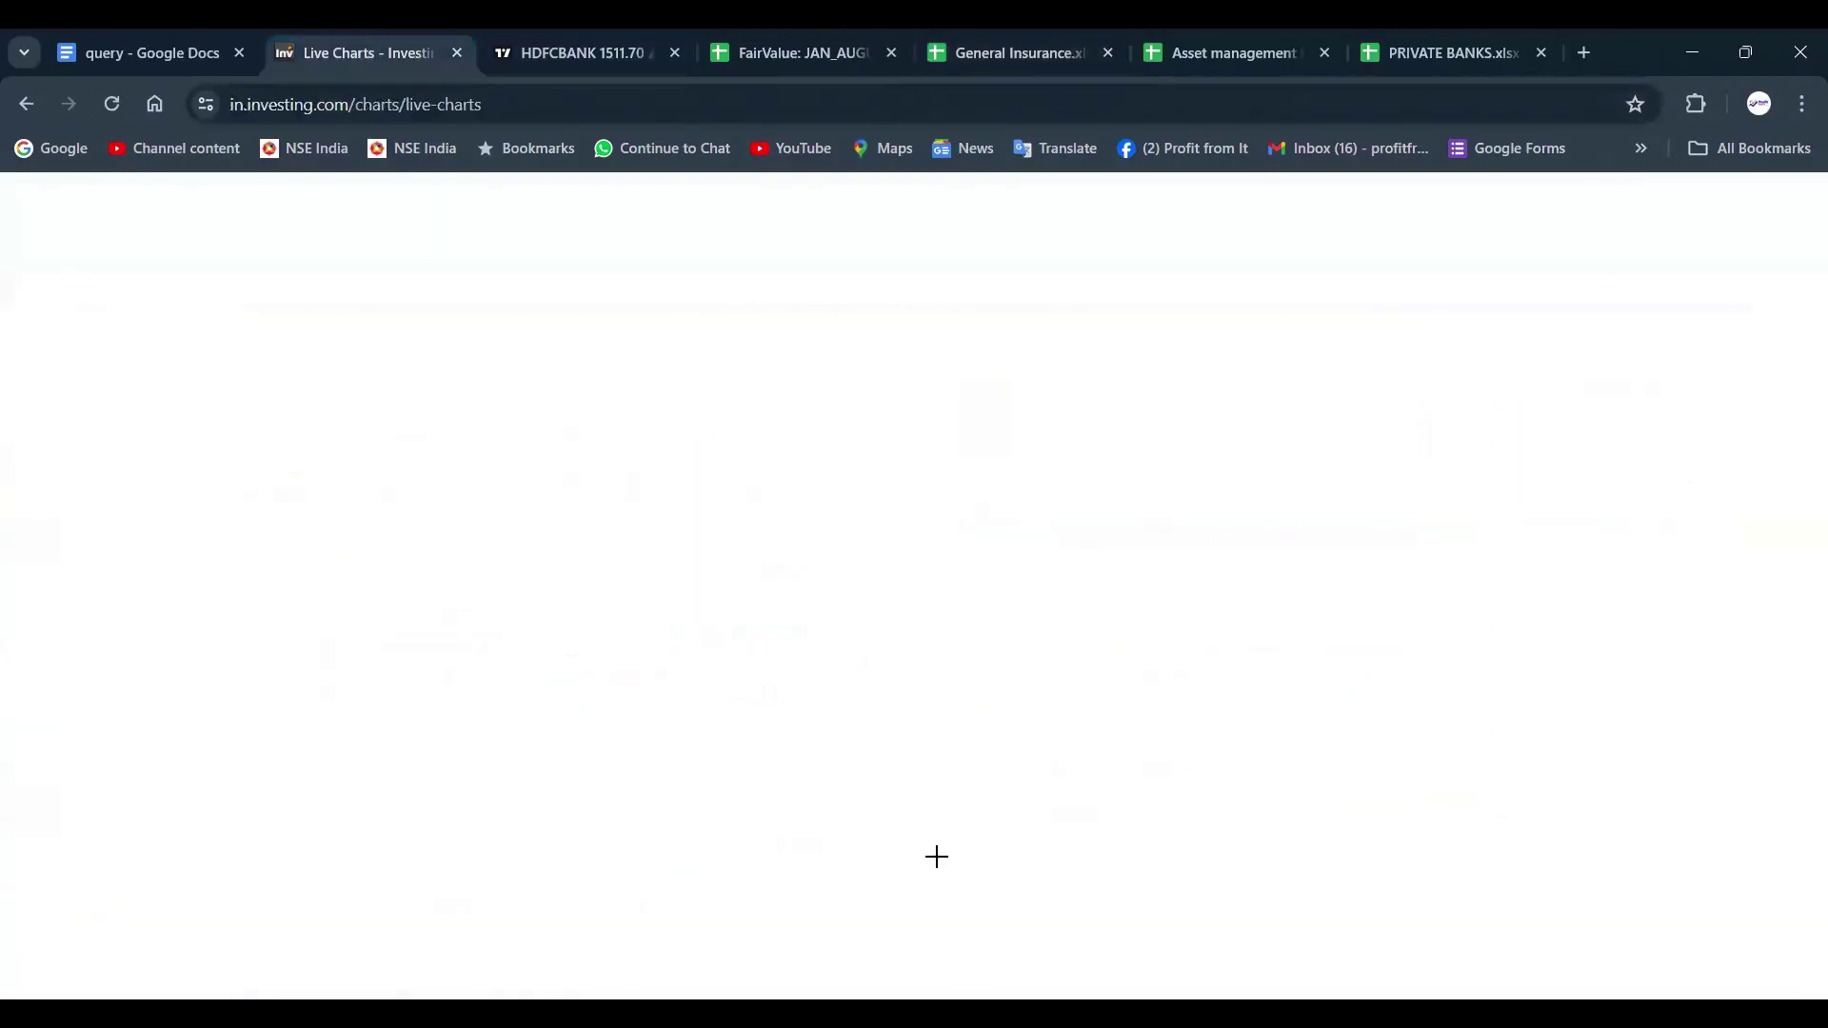
pyautogui.write('LOMB')
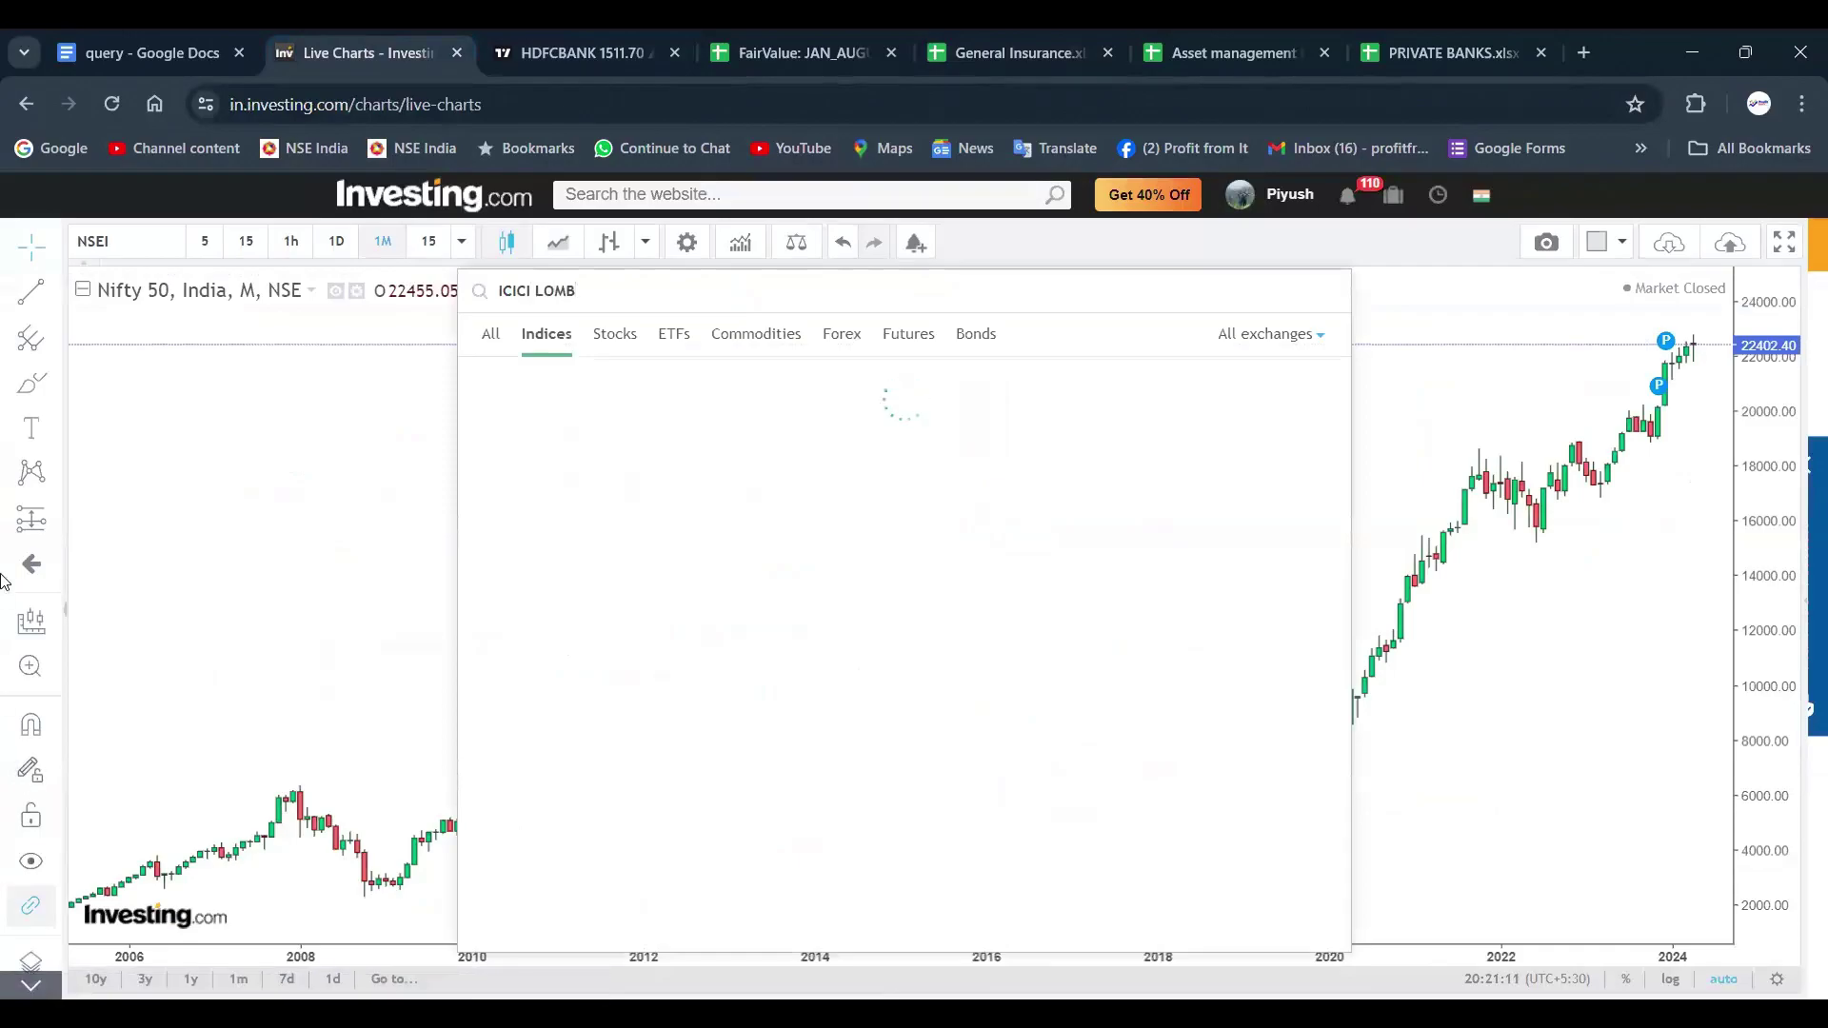
pyautogui.click(614, 334)
pyautogui.write('B')
pyautogui.press('Return')
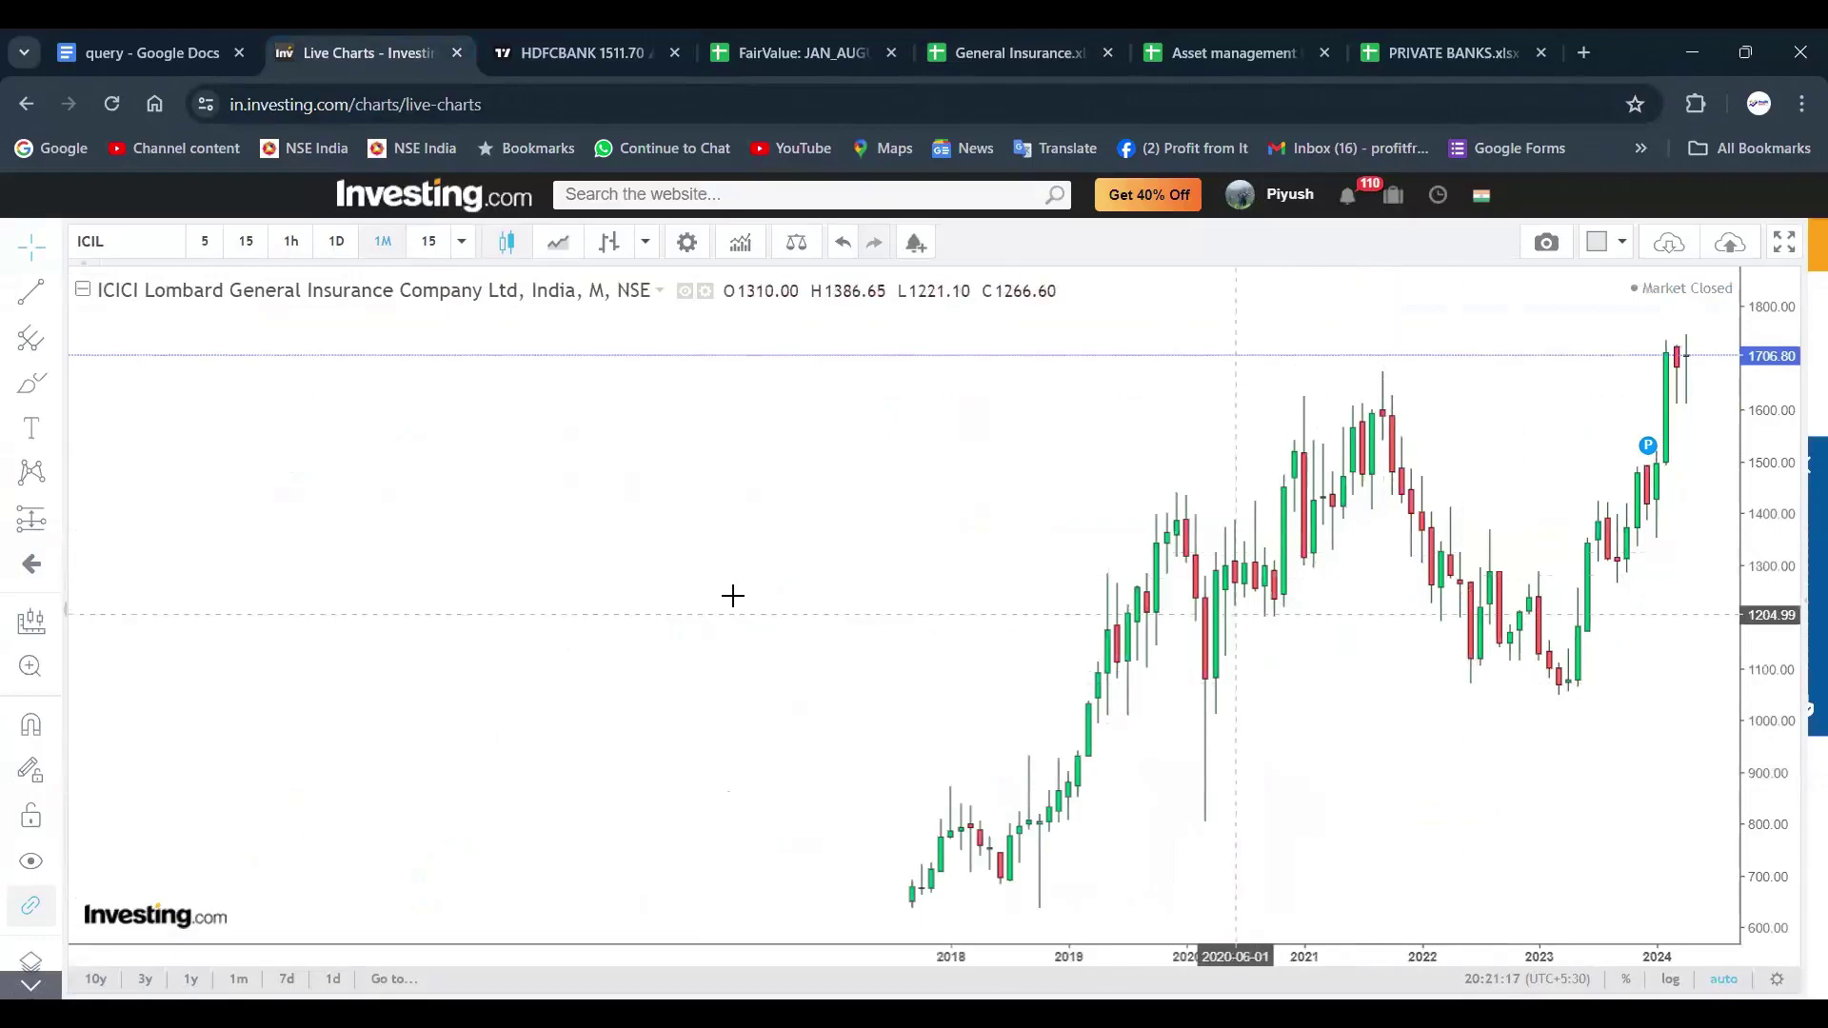
# Step: Examine the earliest monthly candles of the ICICI Lombard chart, from listing in 2017 to mid-2018
pyautogui.scroll(2, 726, 620)
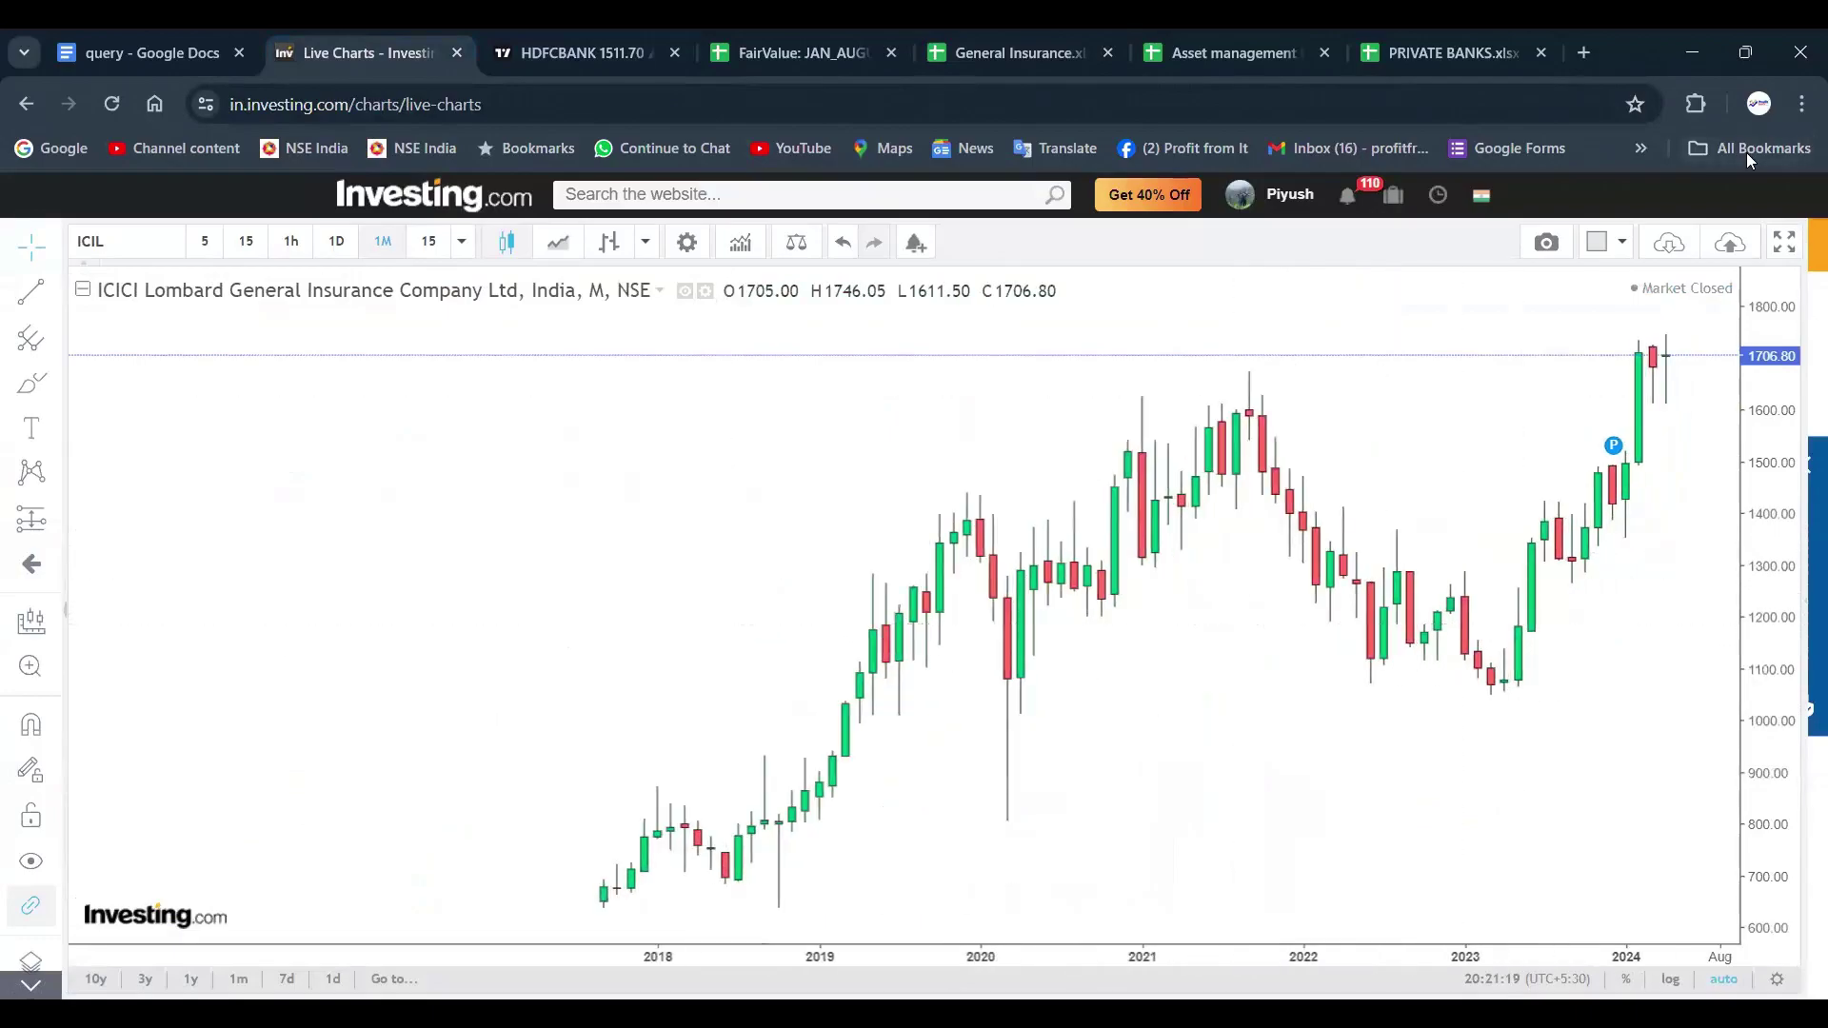
pyautogui.scroll(3, 1479, 686)
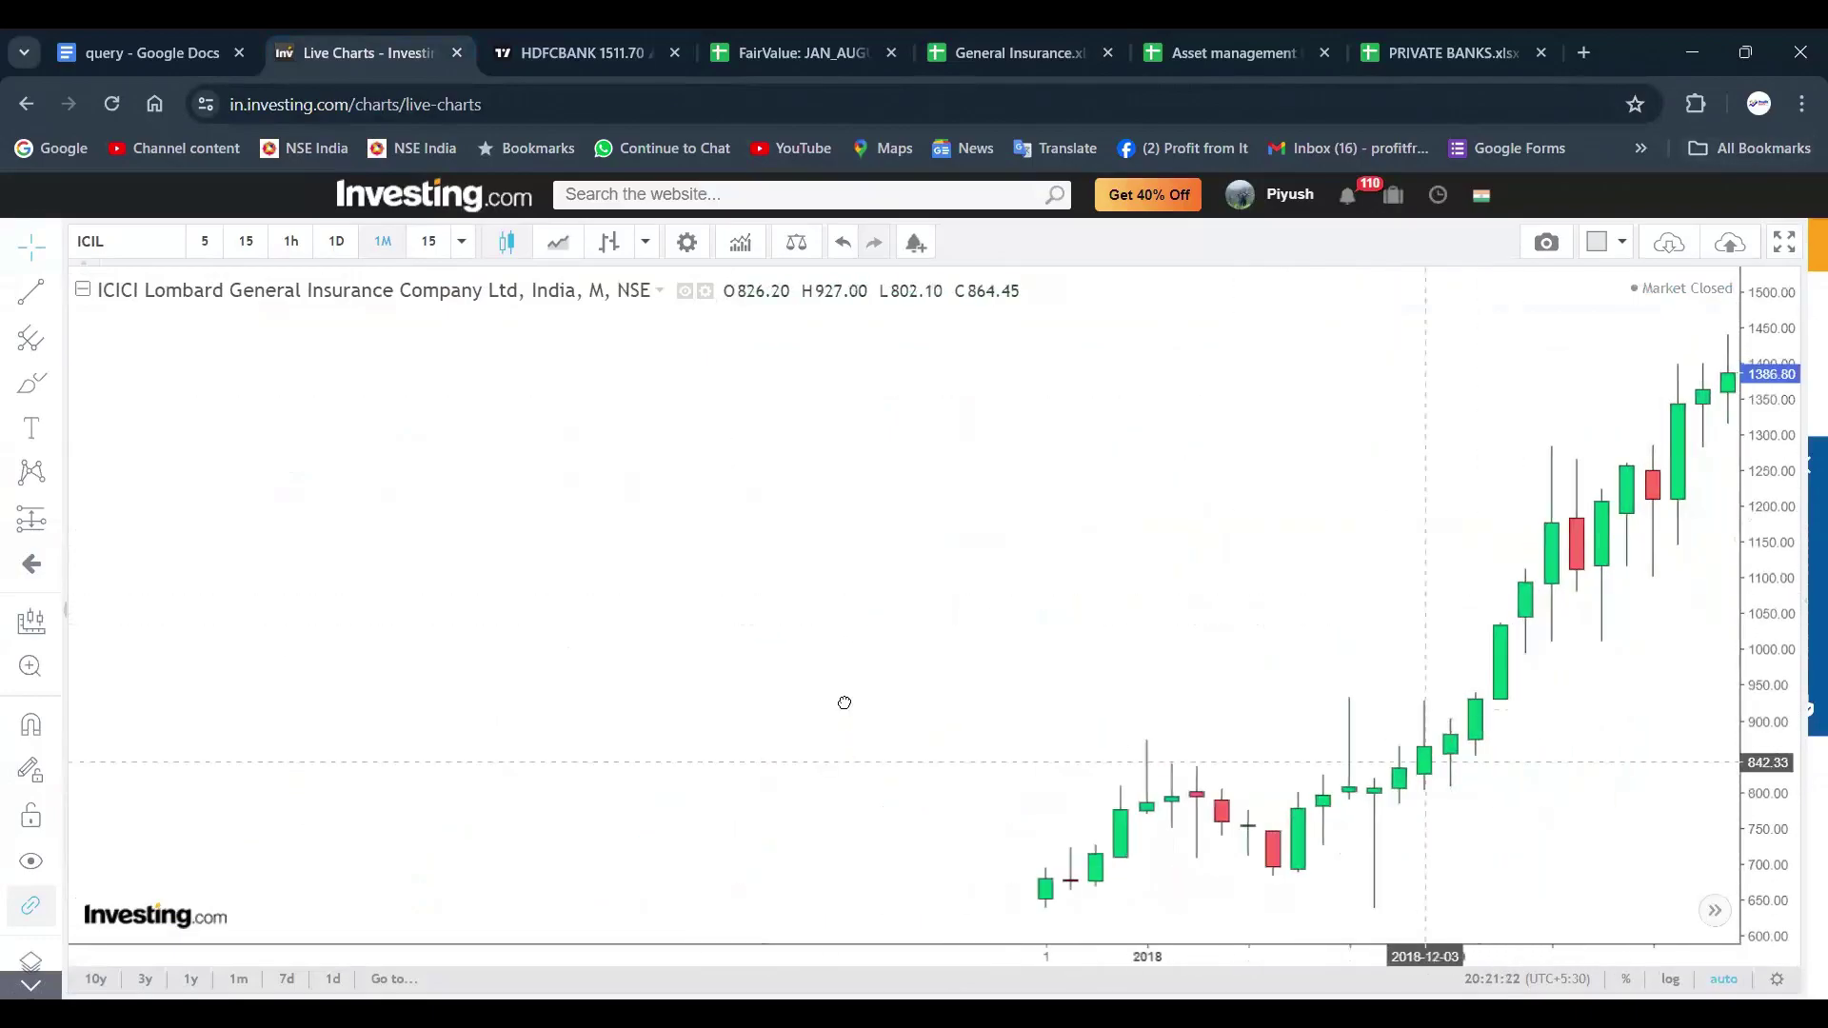
pyautogui.moveTo(1330, 514); pyautogui.dragTo(1803, 443)
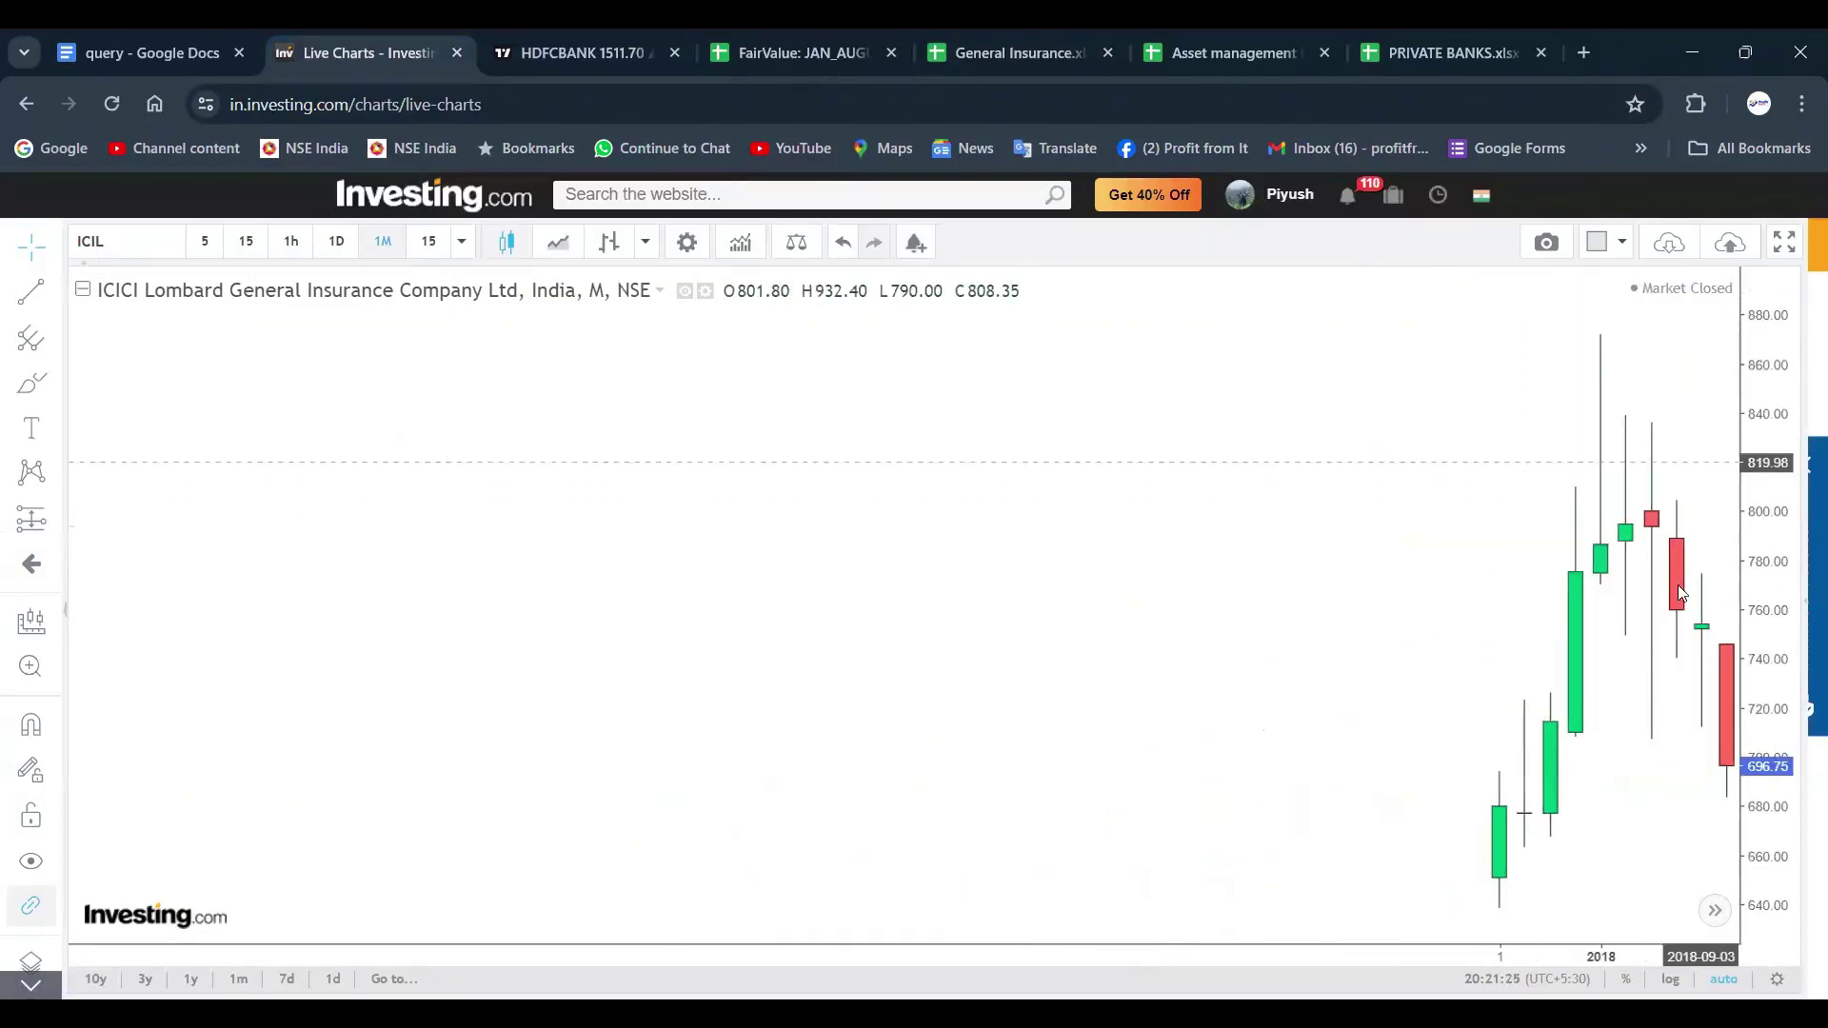
pyautogui.scroll(-3, 1371, 641)
pyautogui.scroll(3, 1513, 562)
pyautogui.scroll(2, 1513, 562)
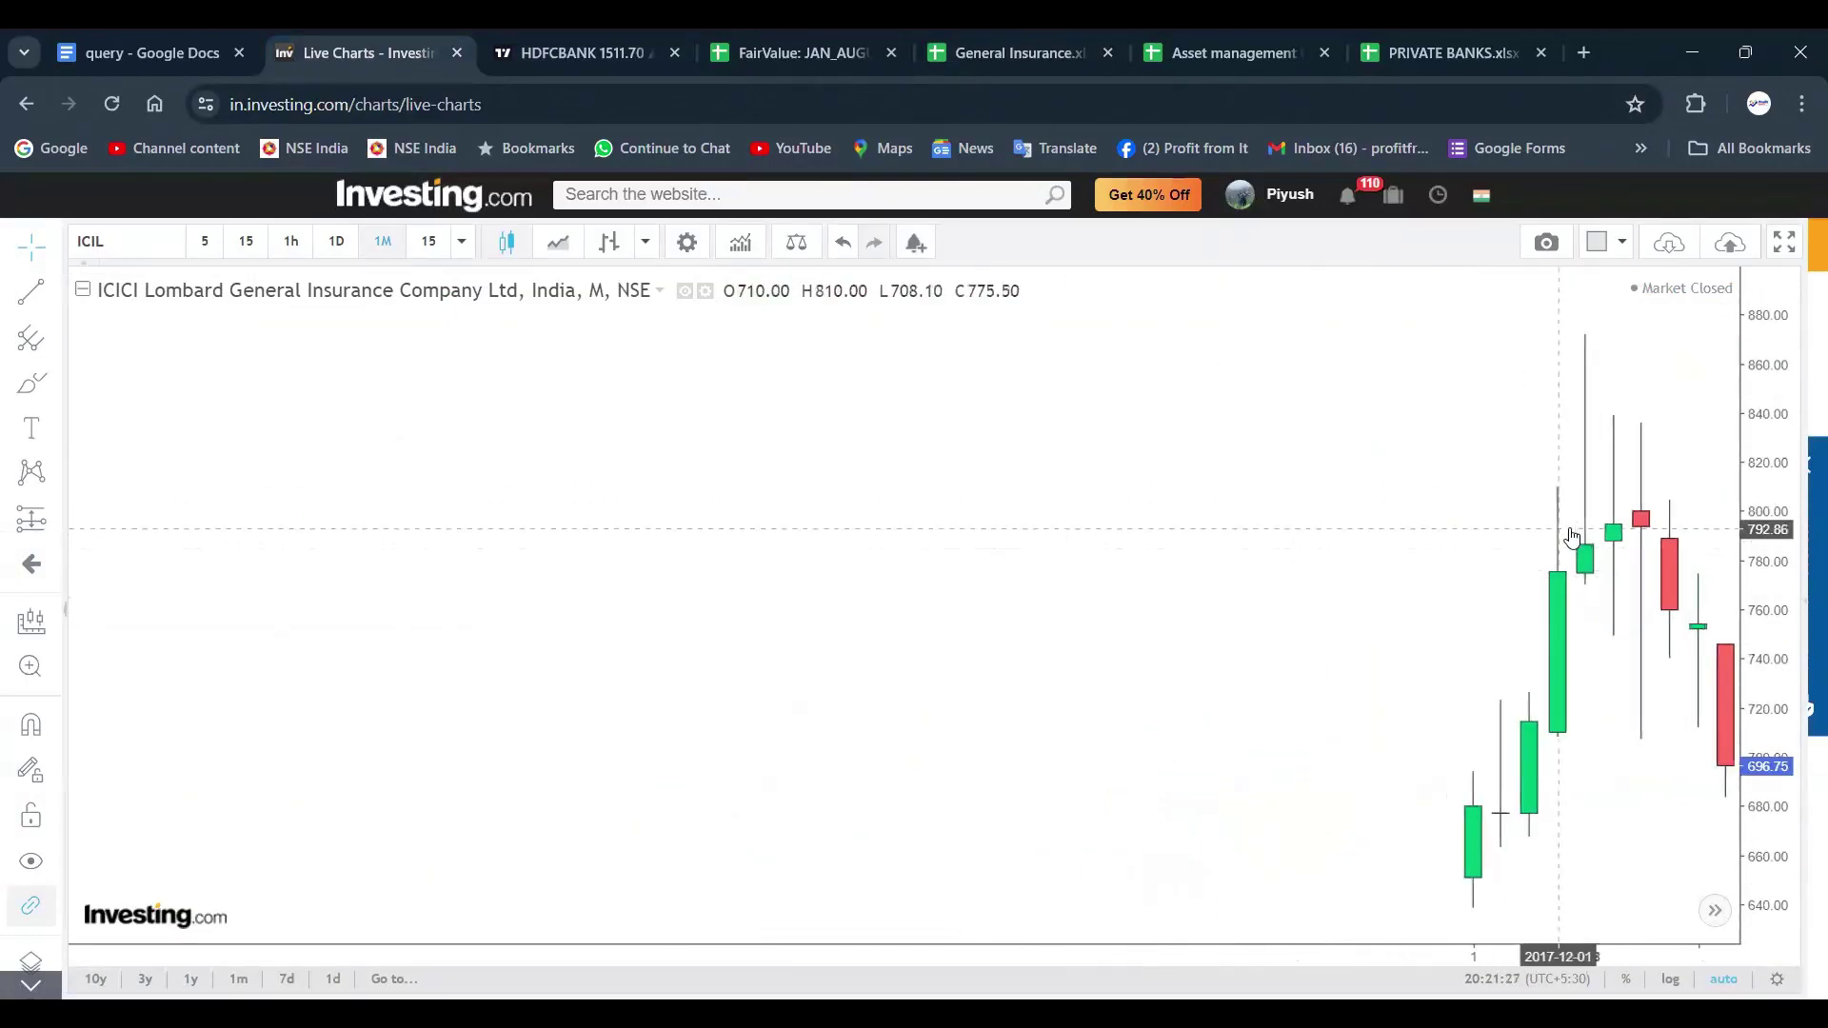
# Step: Switch back to the General Insurance spreadsheet and select the FY_2018 to FY_2024 figures, first for premium, last for profit
pyautogui.click(985, 59)
pyautogui.scroll(5, 1095, 557)
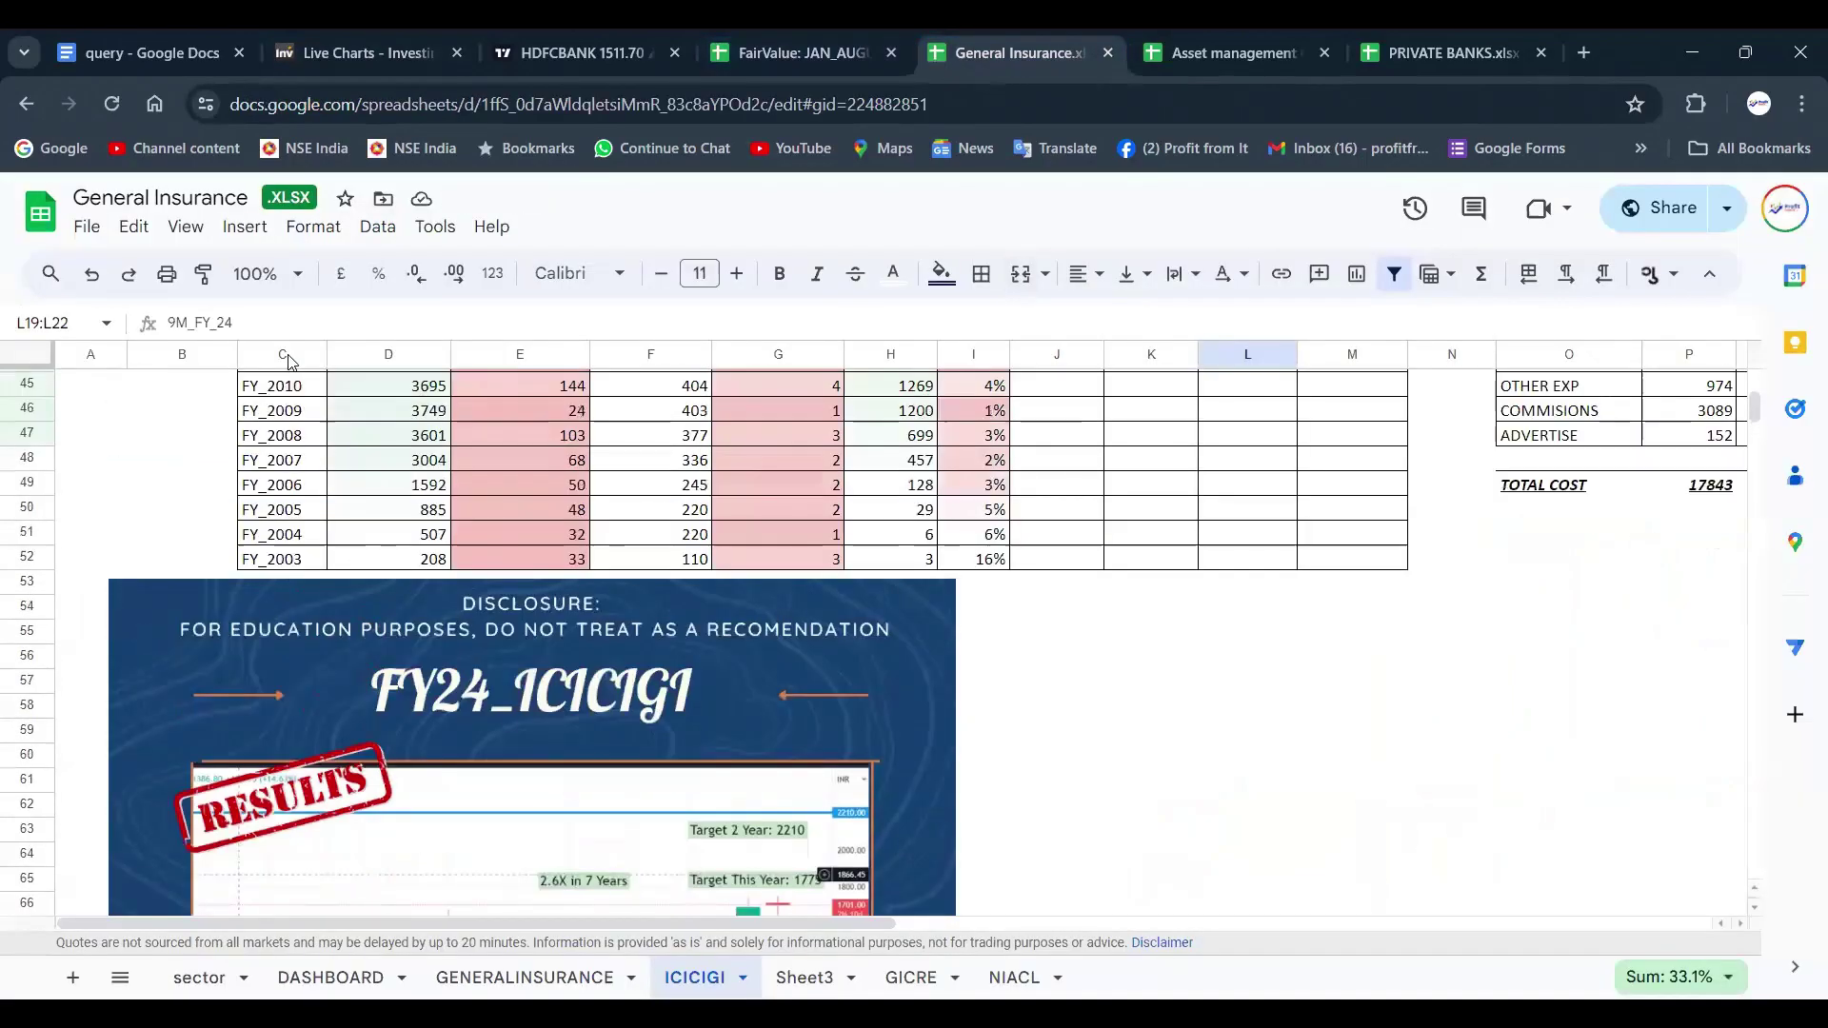
pyautogui.scroll(5, 604, 674)
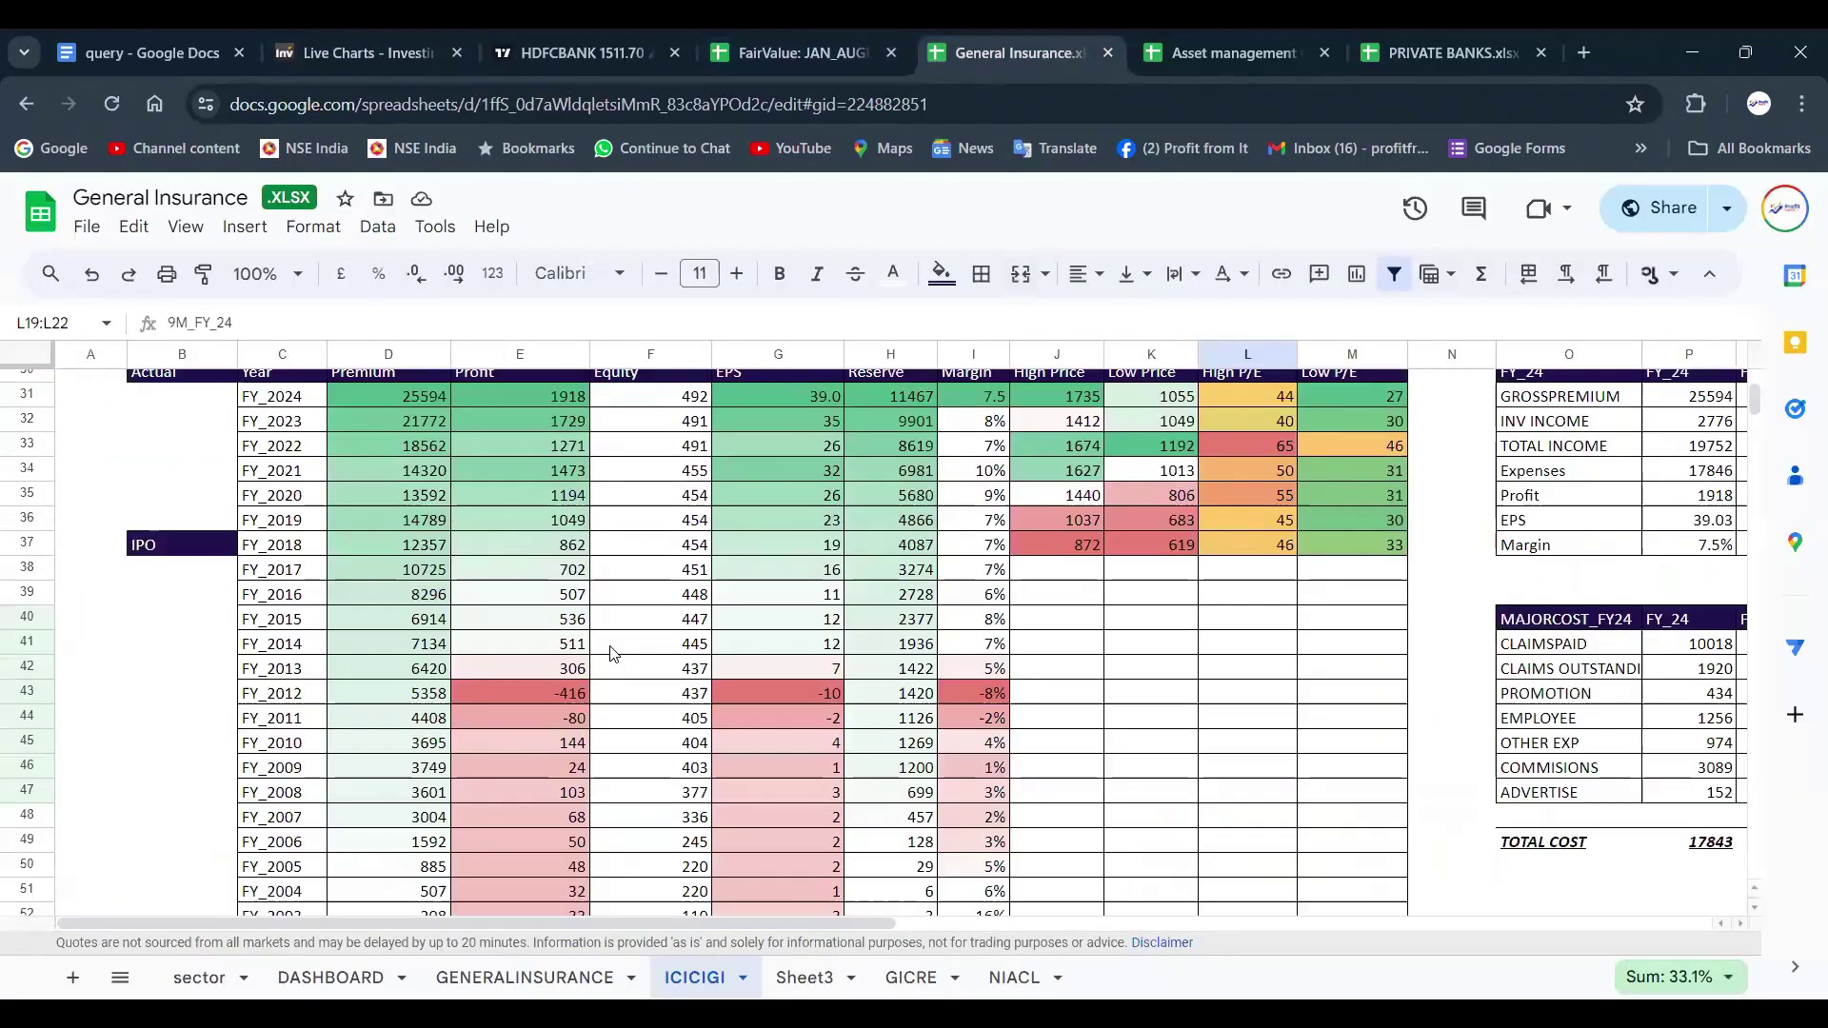
pyautogui.scroll(2, 613, 633)
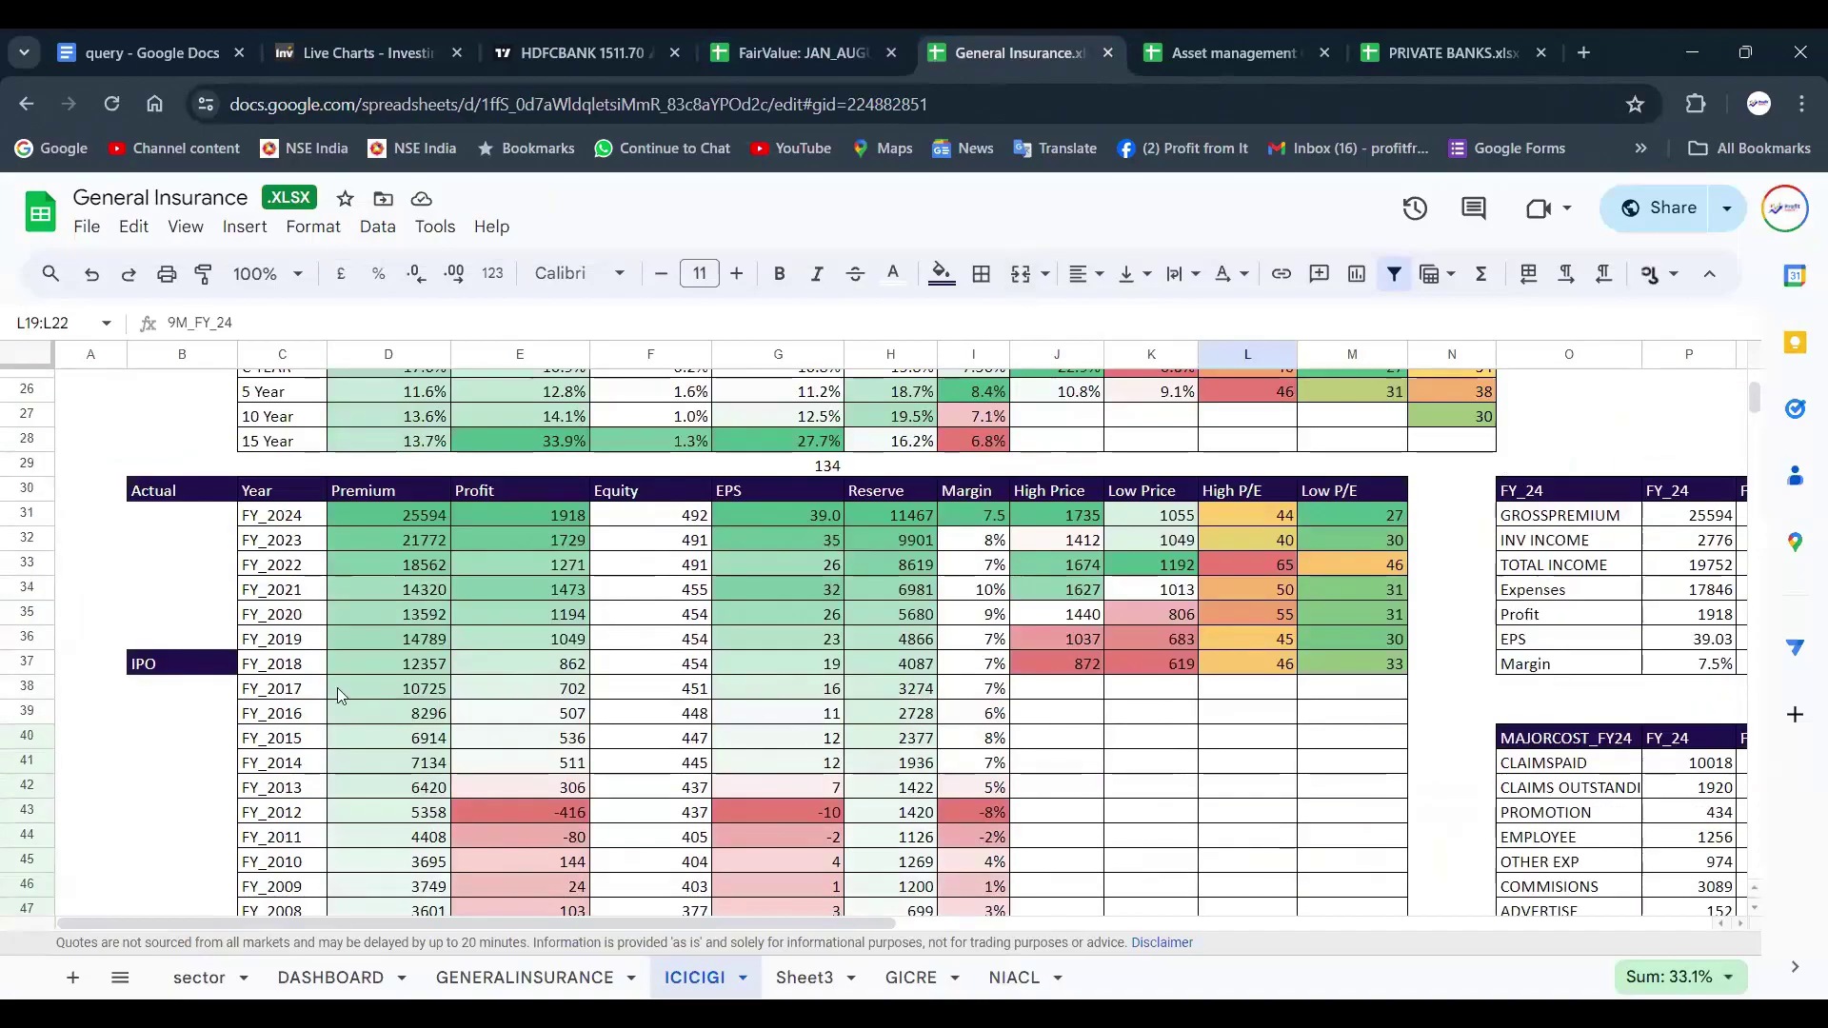
pyautogui.moveTo(415, 665); pyautogui.dragTo(435, 516)
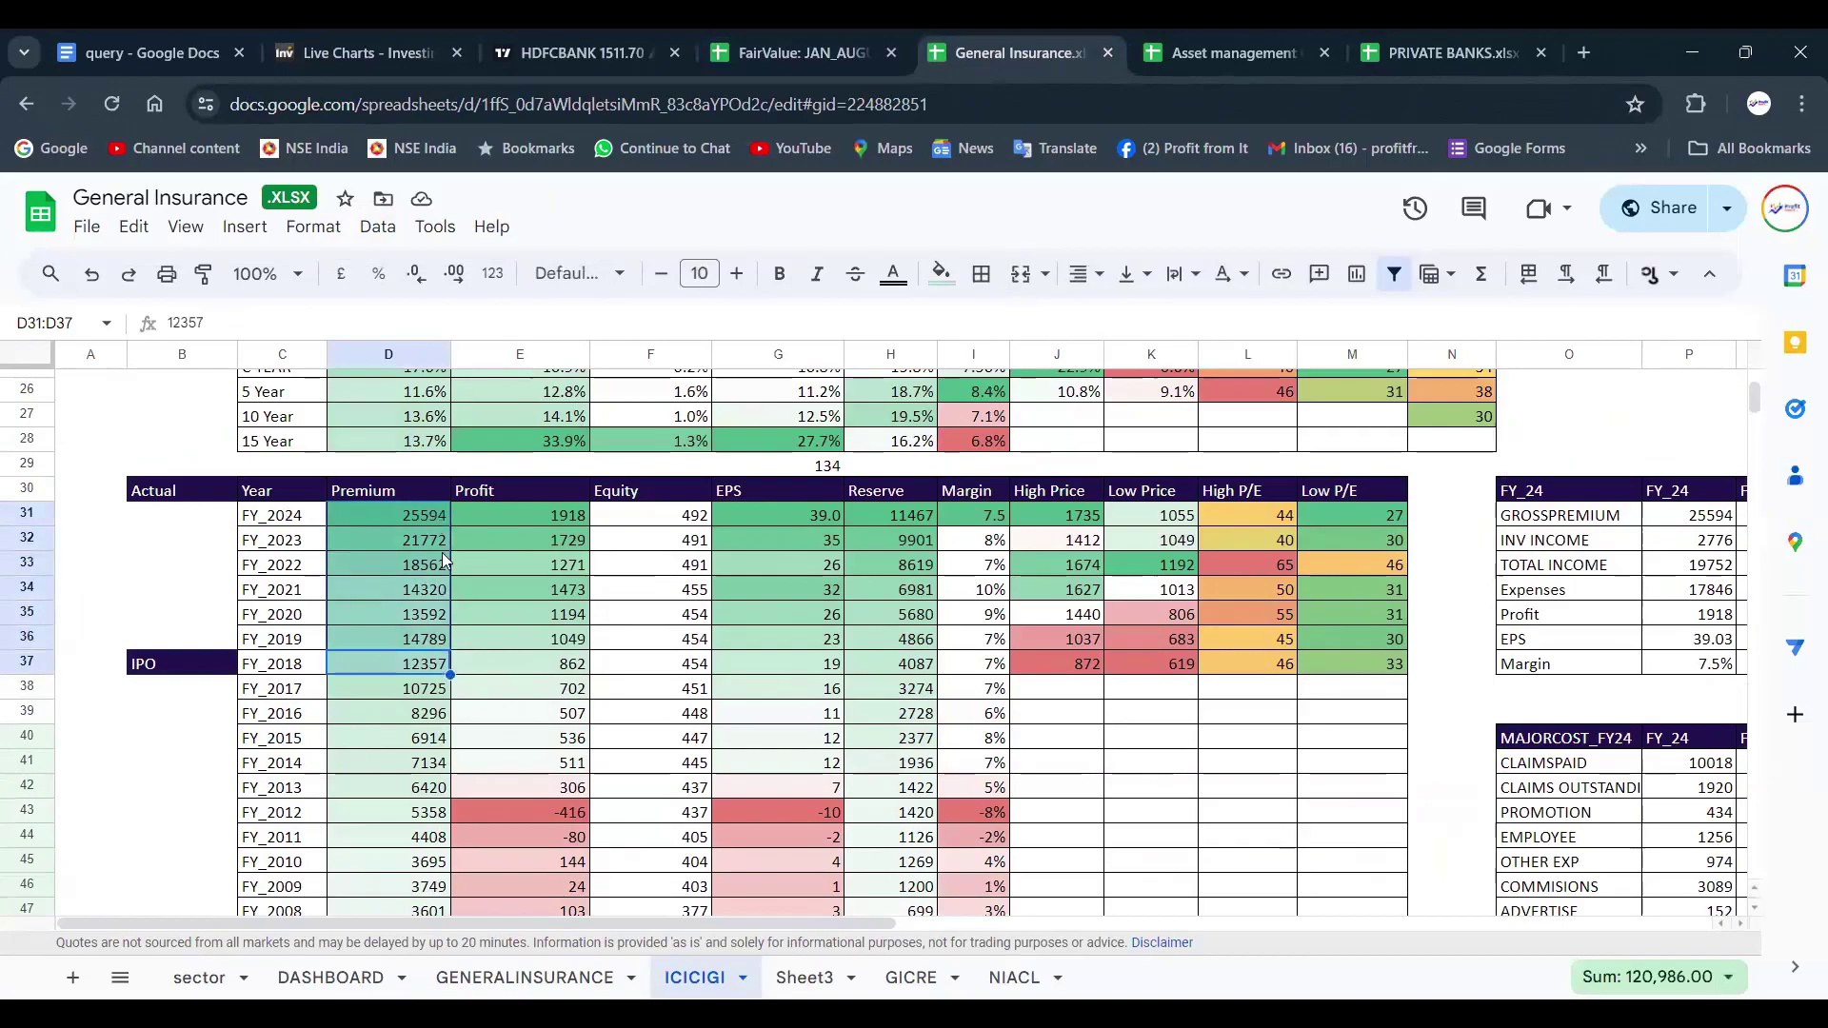
pyautogui.moveTo(533, 669); pyautogui.dragTo(557, 516)
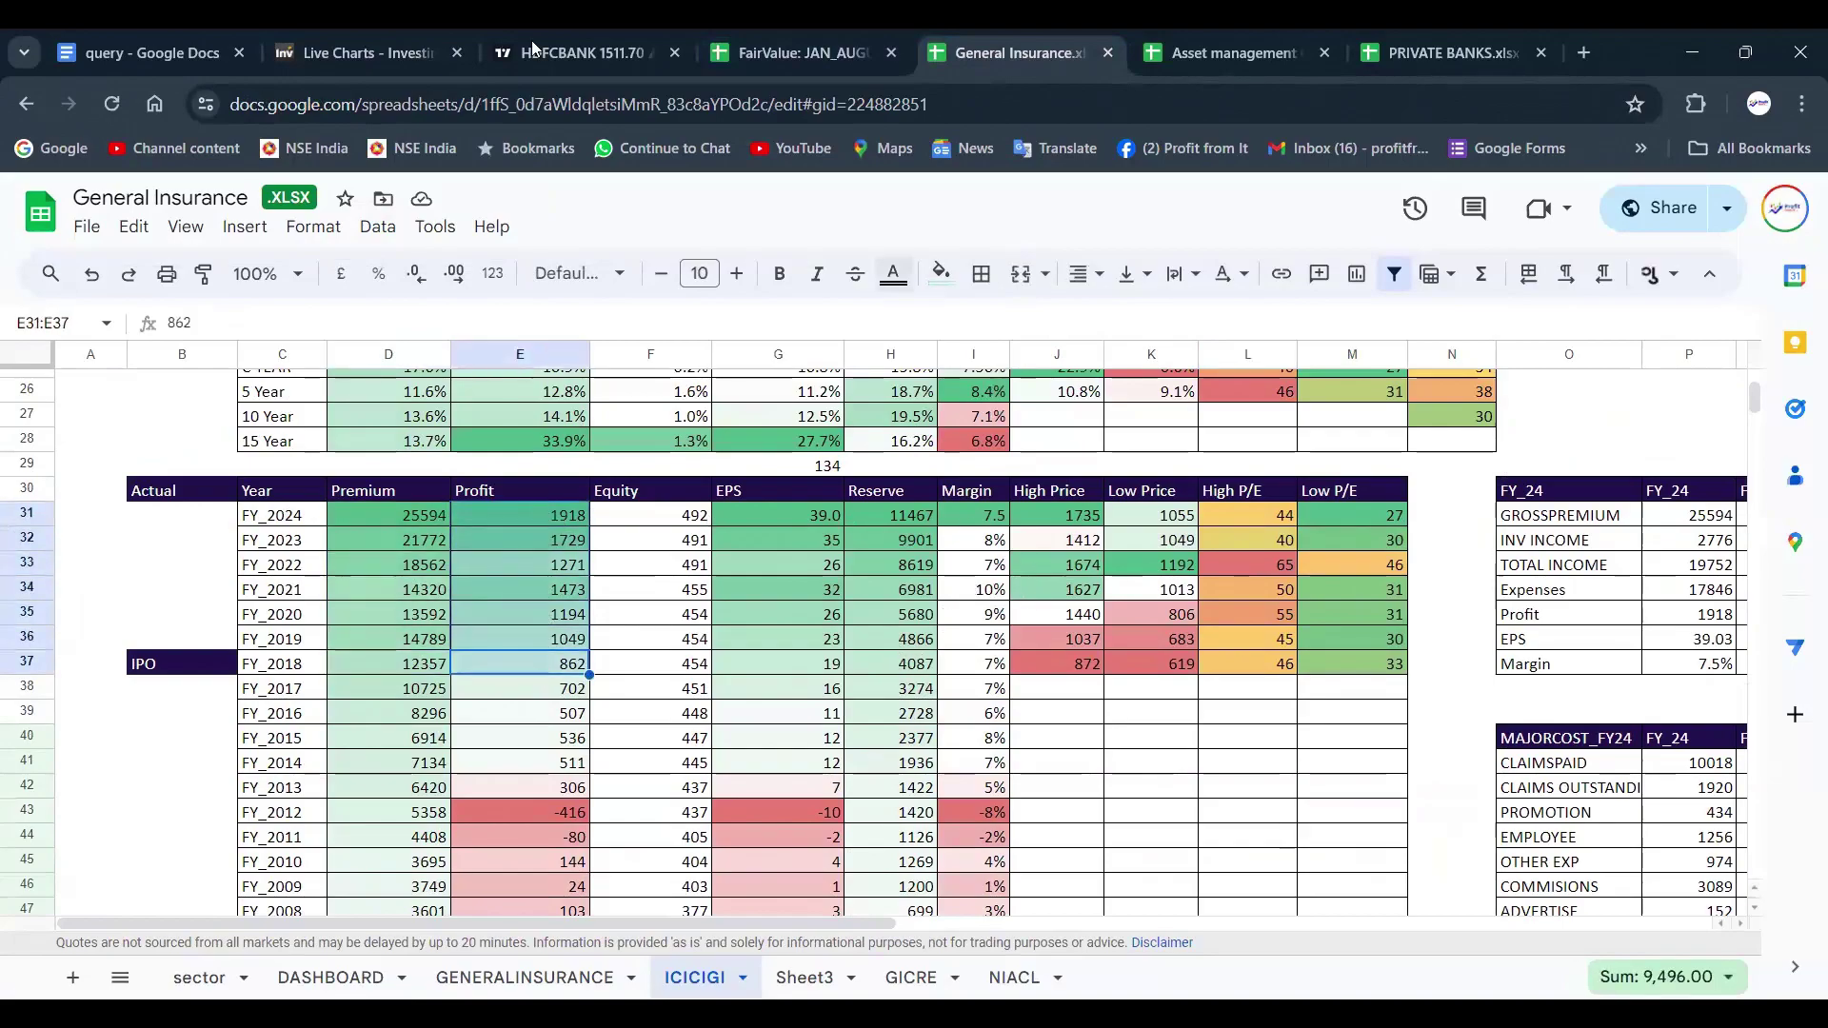
# Step: Return to the ICICI Lombard chart, circle the January 2018 candle as a temporary annotation and clear it
pyautogui.click(366, 52)
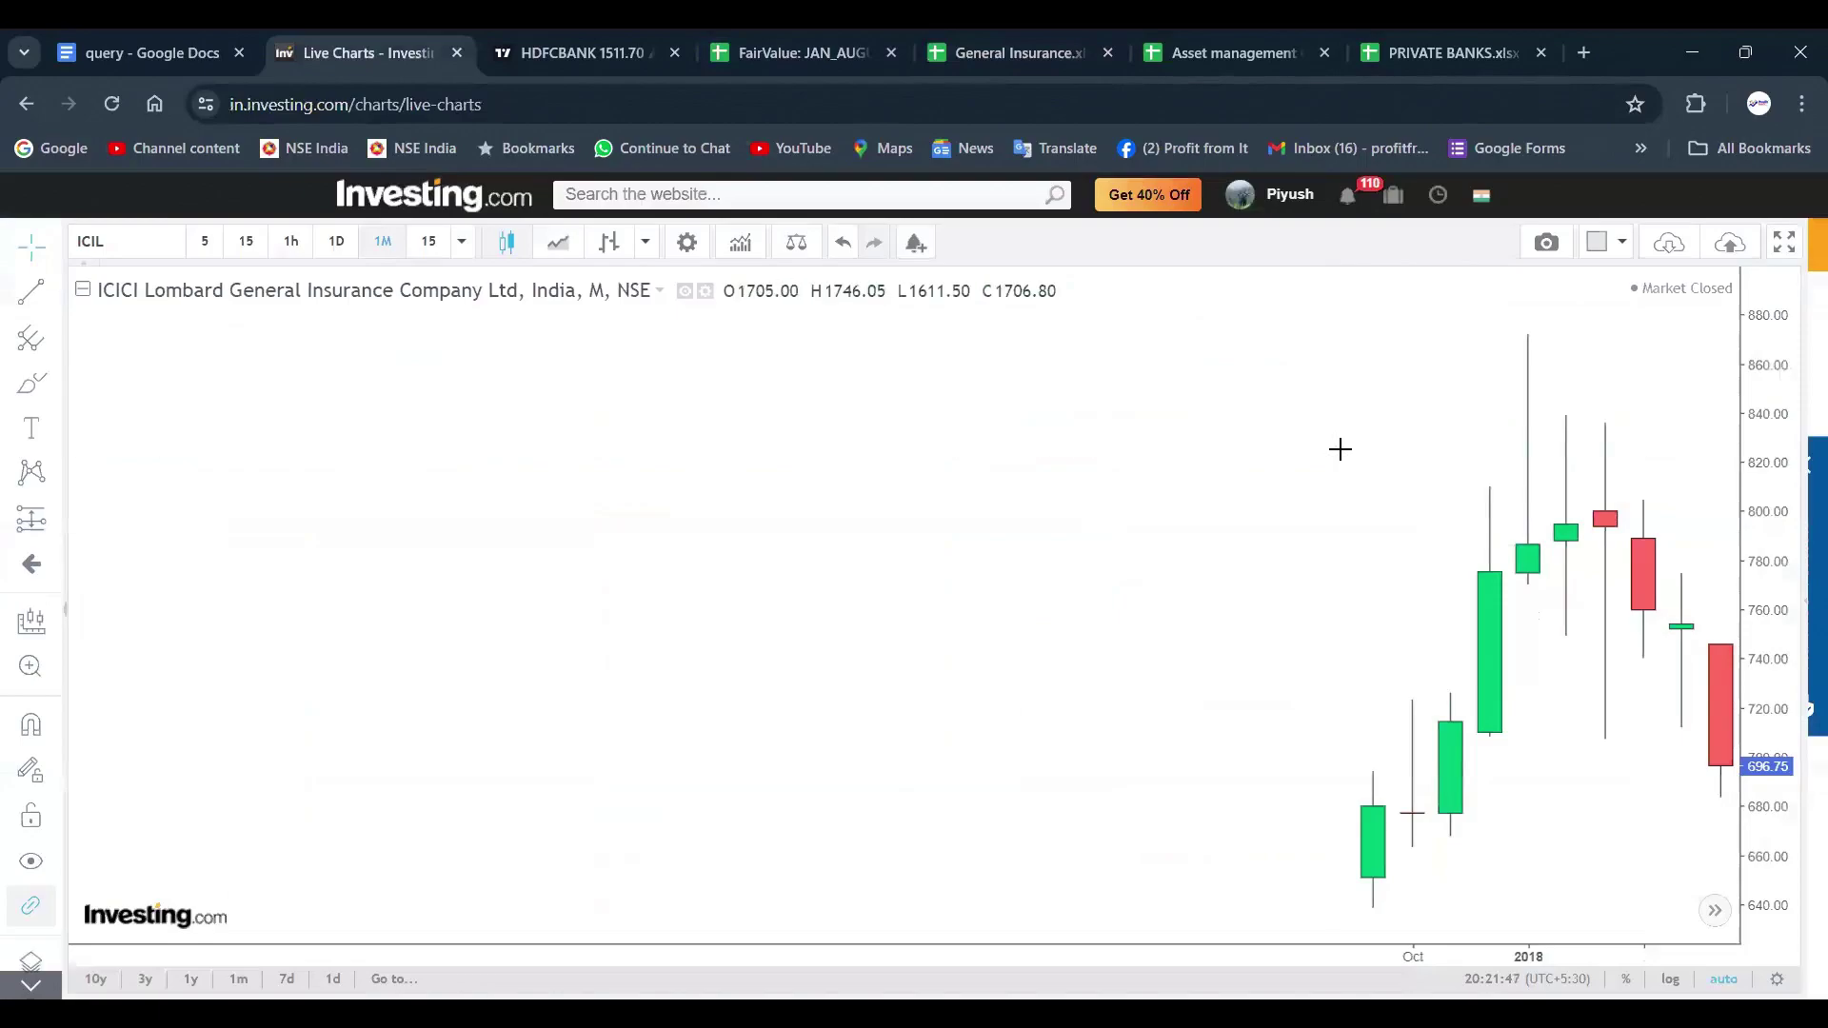
pyautogui.scroll(-2, 1400, 621)
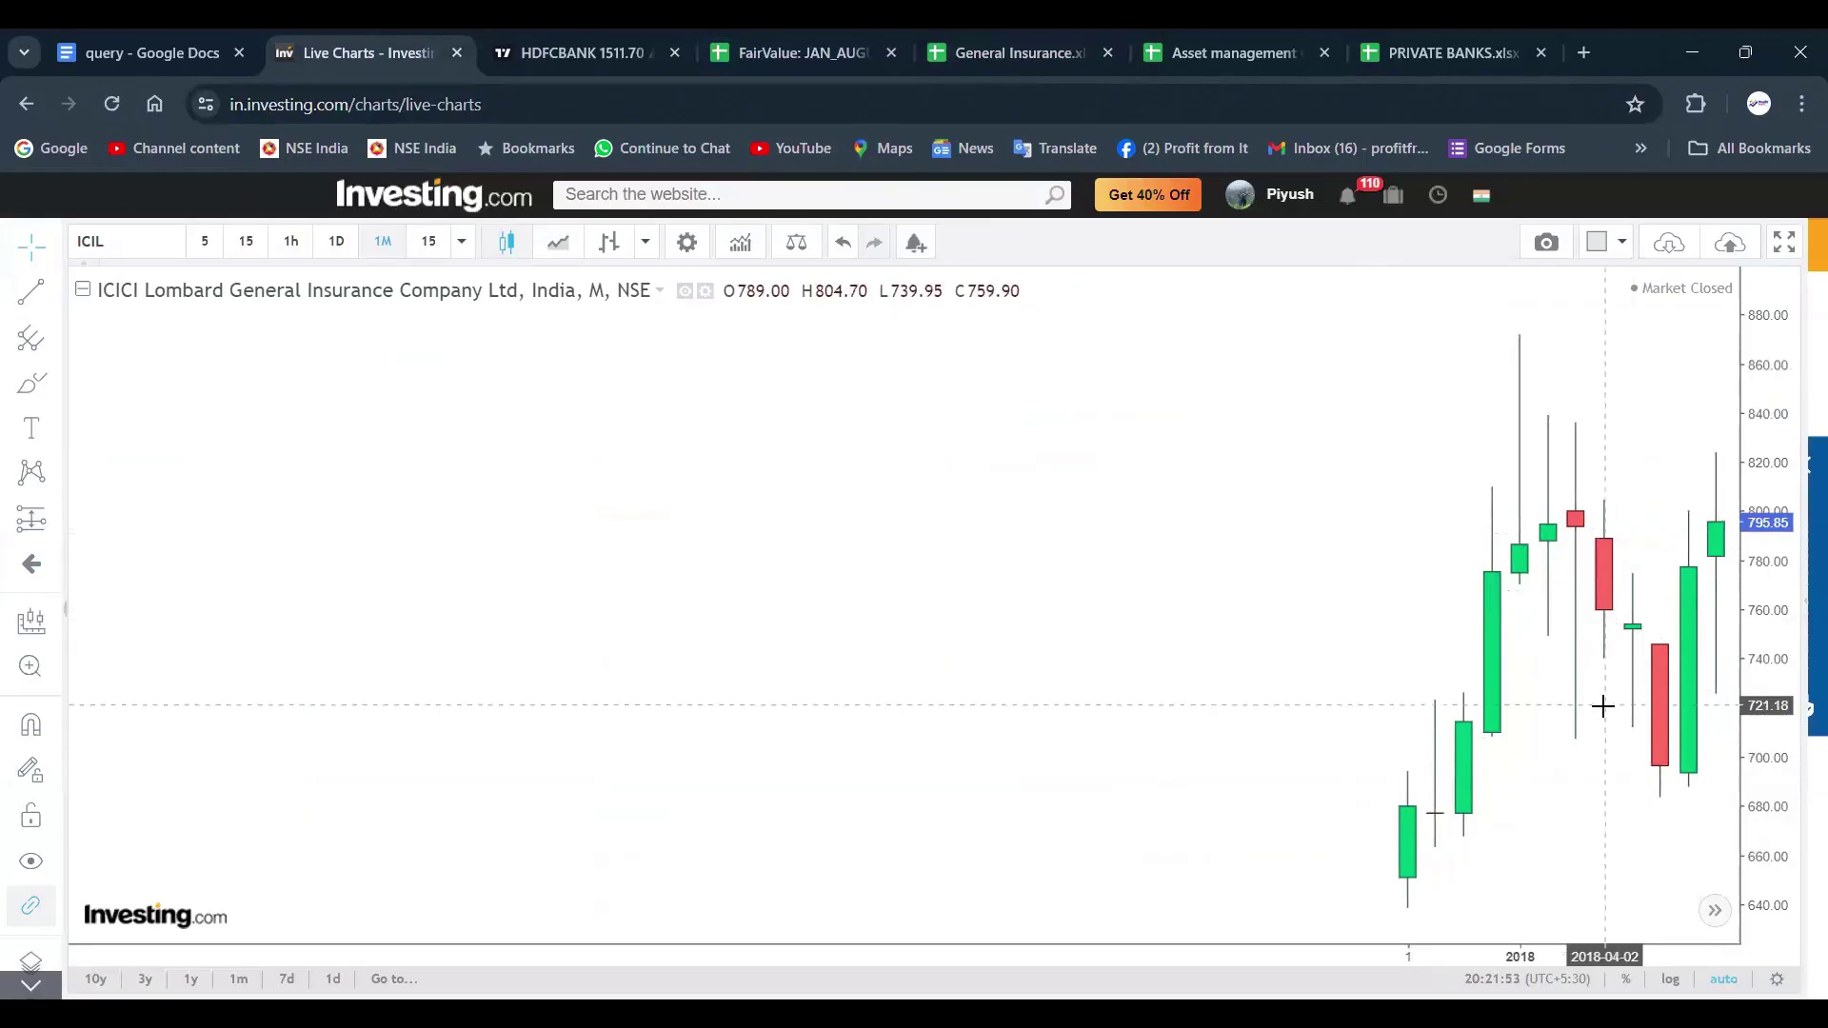
pyautogui.scroll(1, 1601, 707)
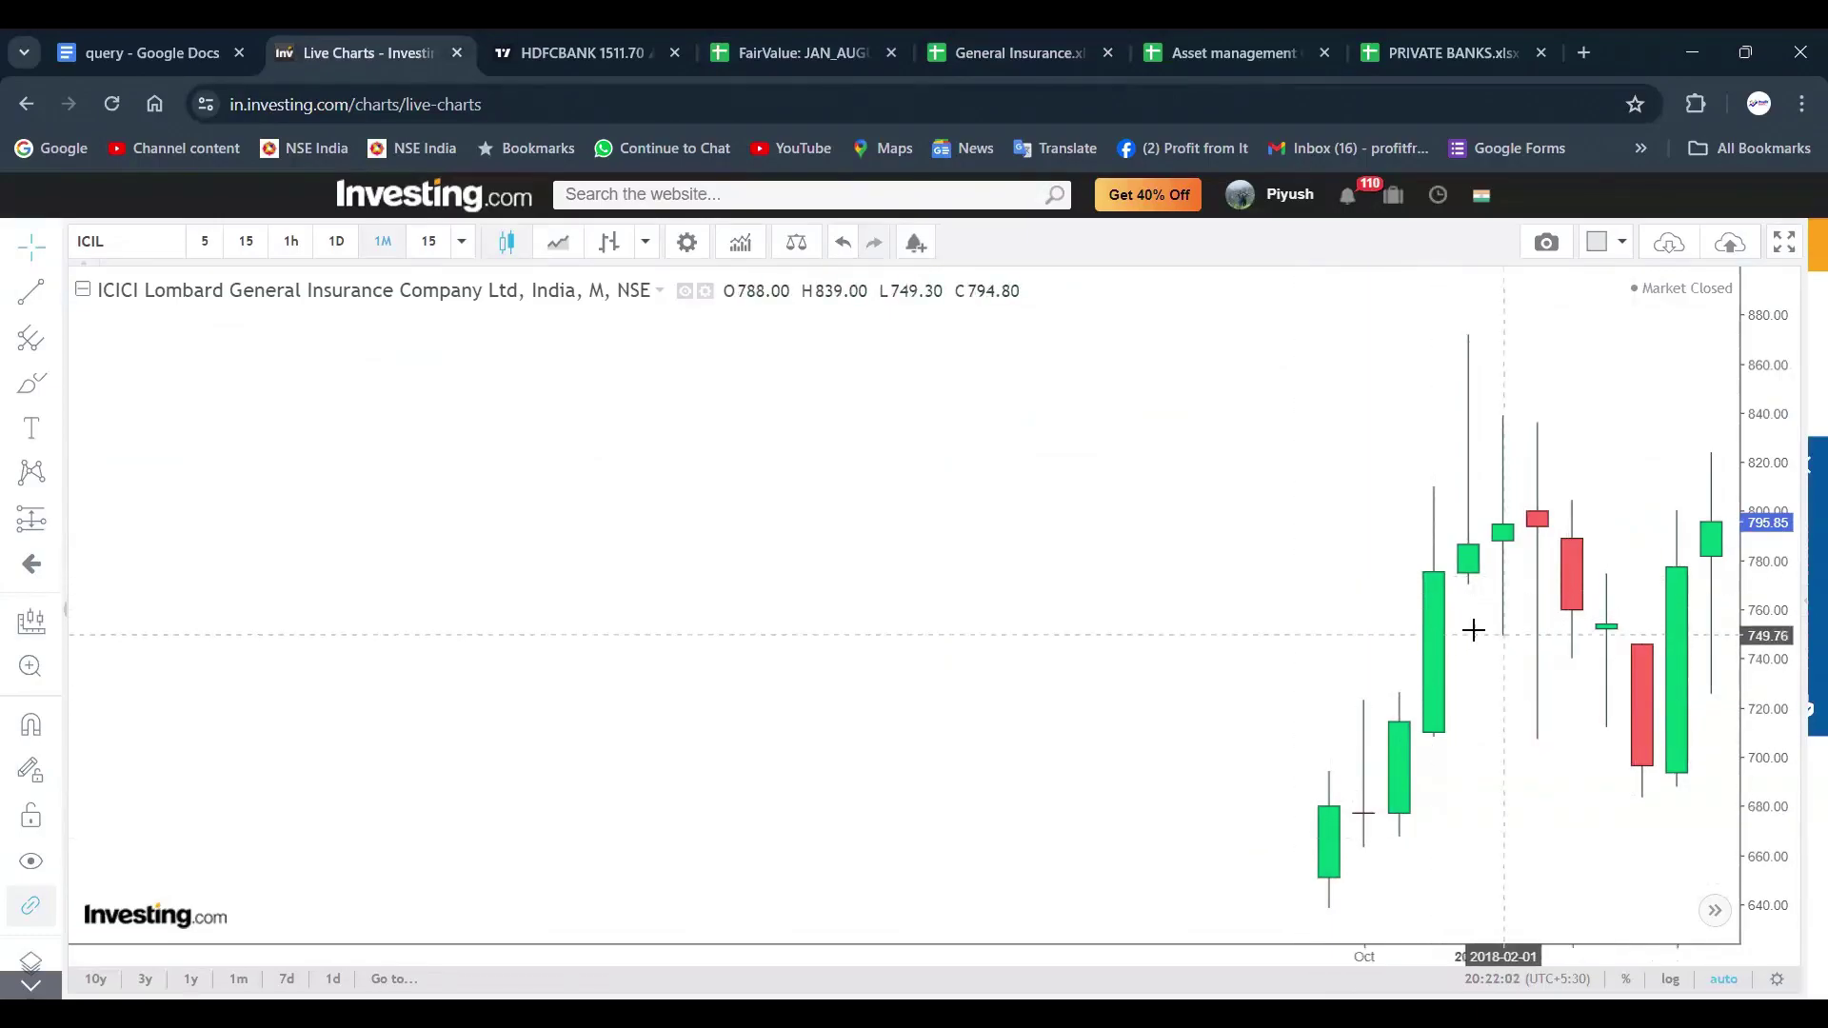
pyautogui.scroll(3, 1204, 661)
pyautogui.moveTo(1447, 328); pyautogui.dragTo(1454, 331)
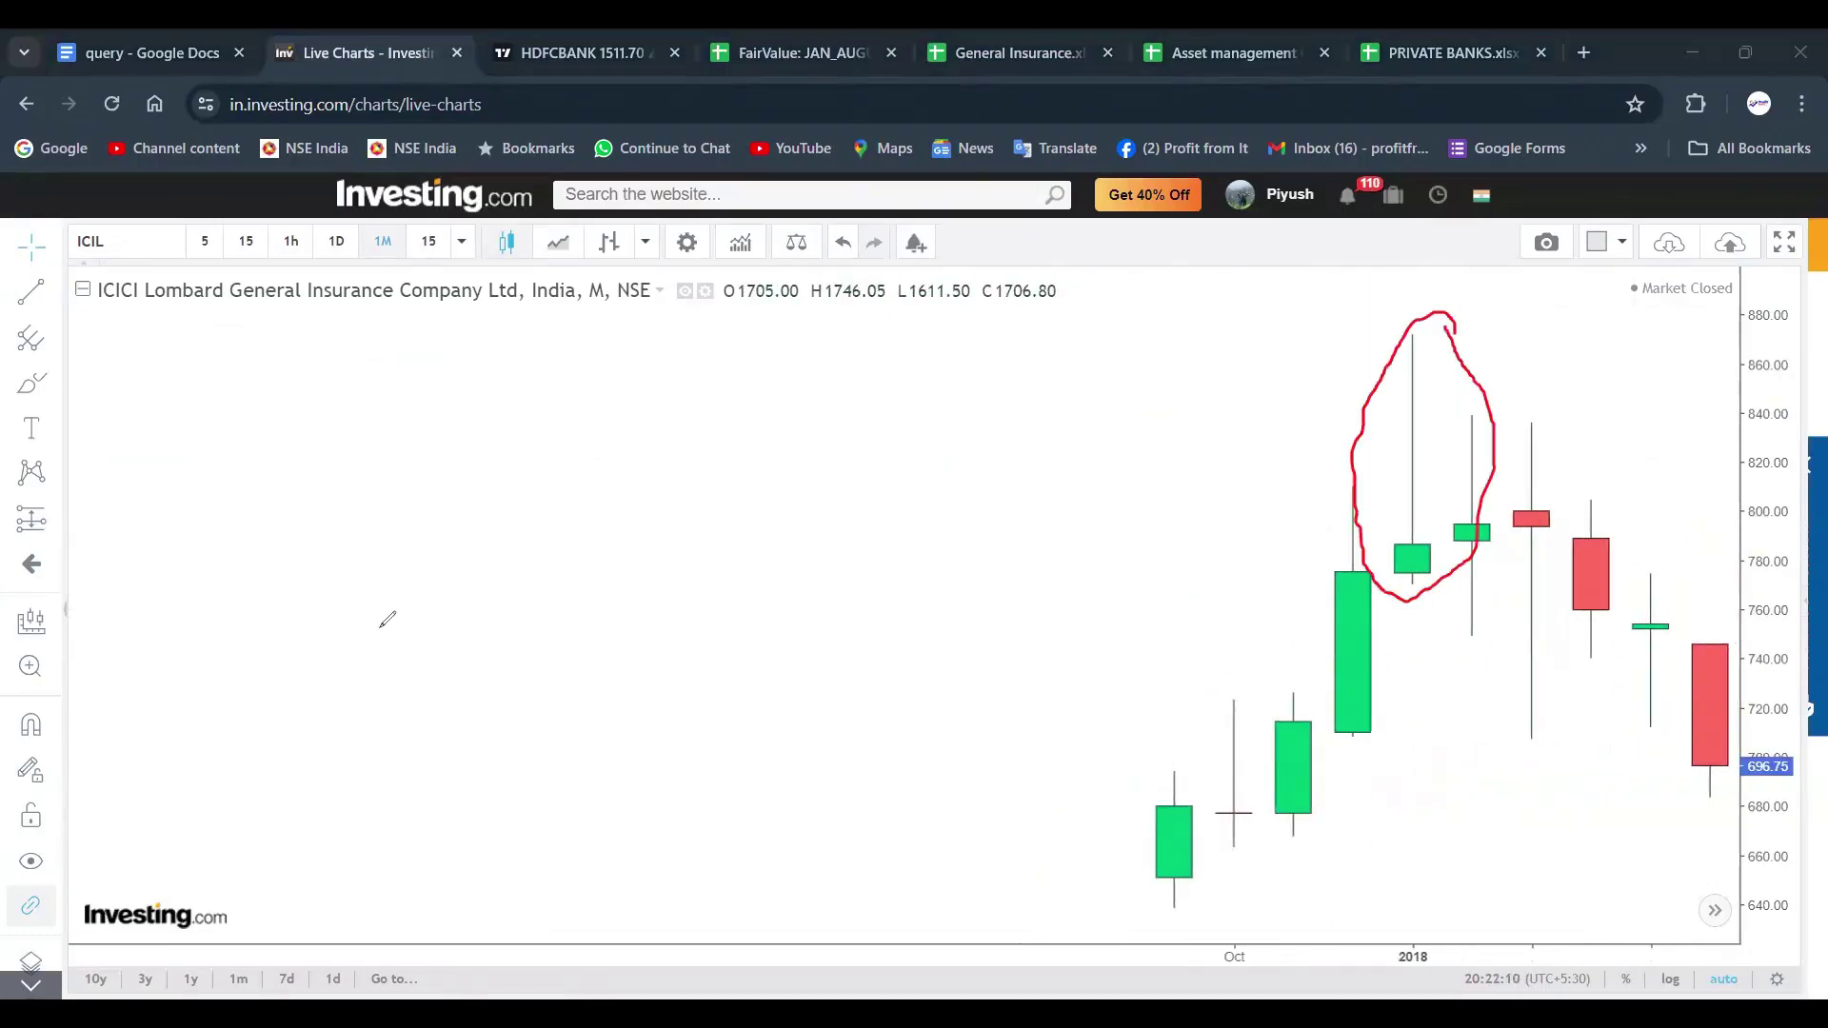
pyautogui.press('Escape')
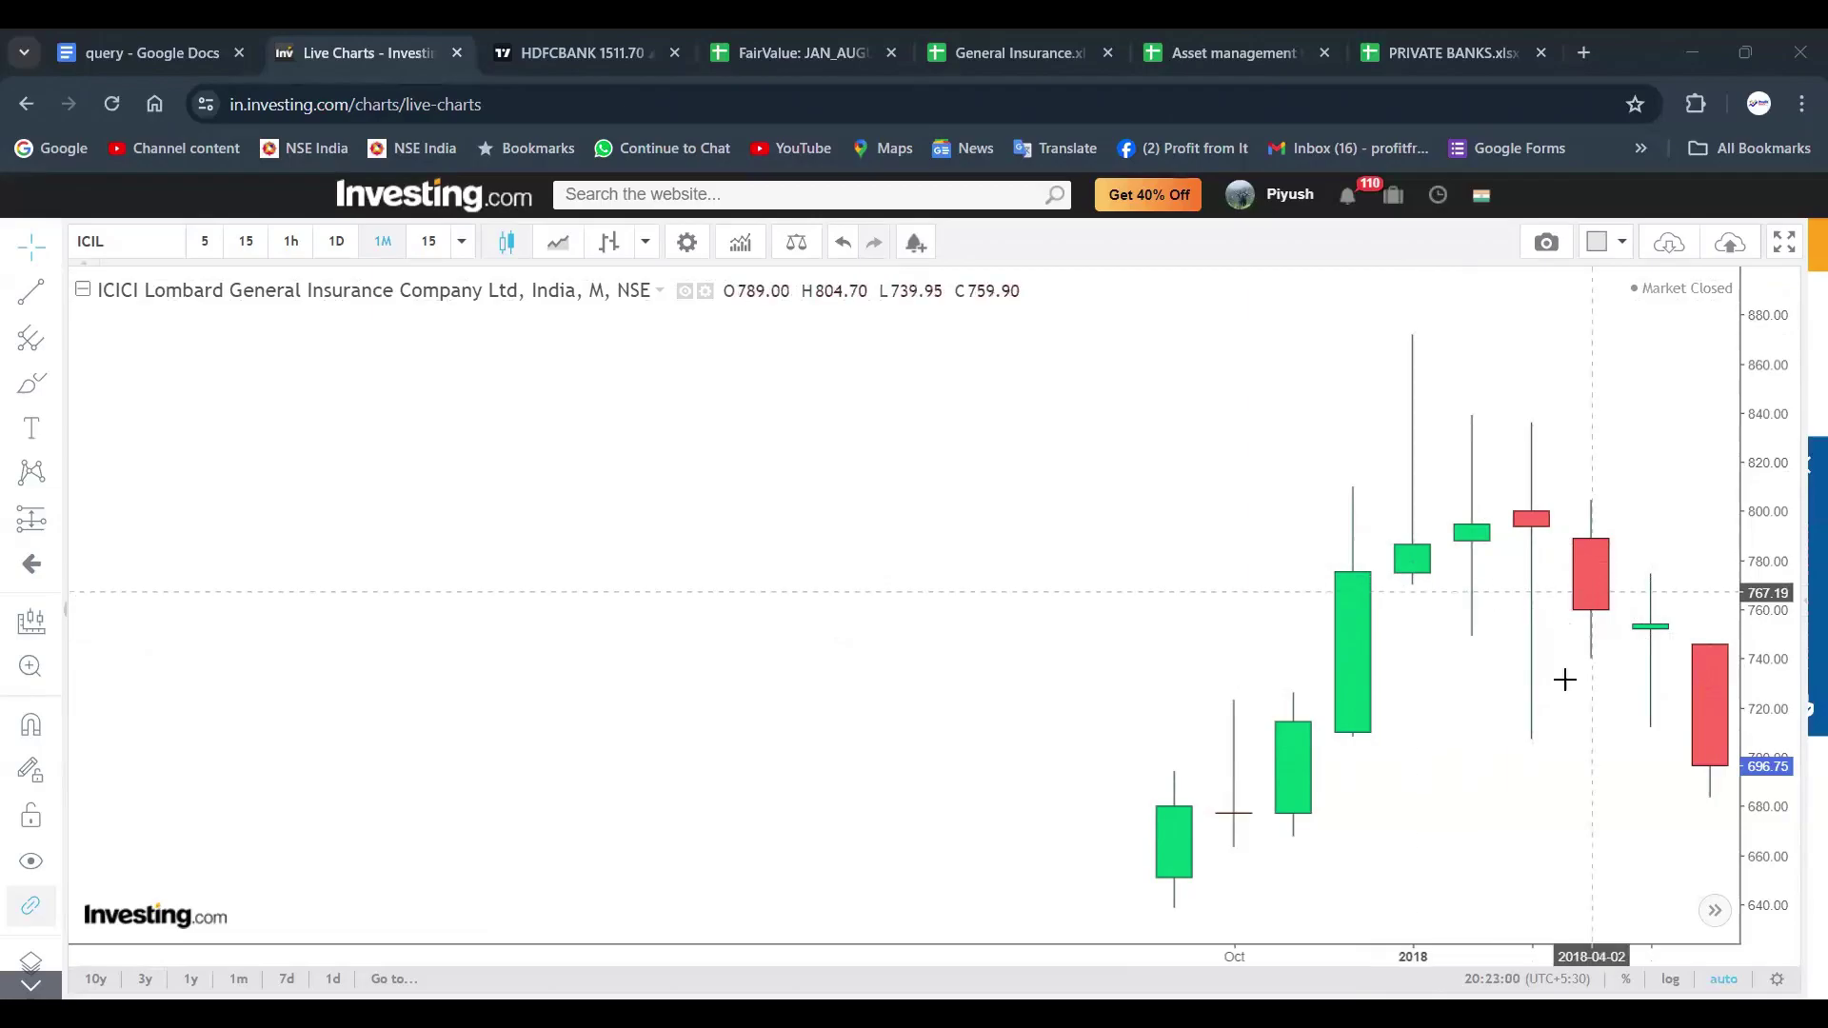
# Step: Examine the monthly candles from mid-2018 through 2019 on the ICICI Lombard chart
pyautogui.moveTo(1519, 810); pyautogui.dragTo(1257, 726)
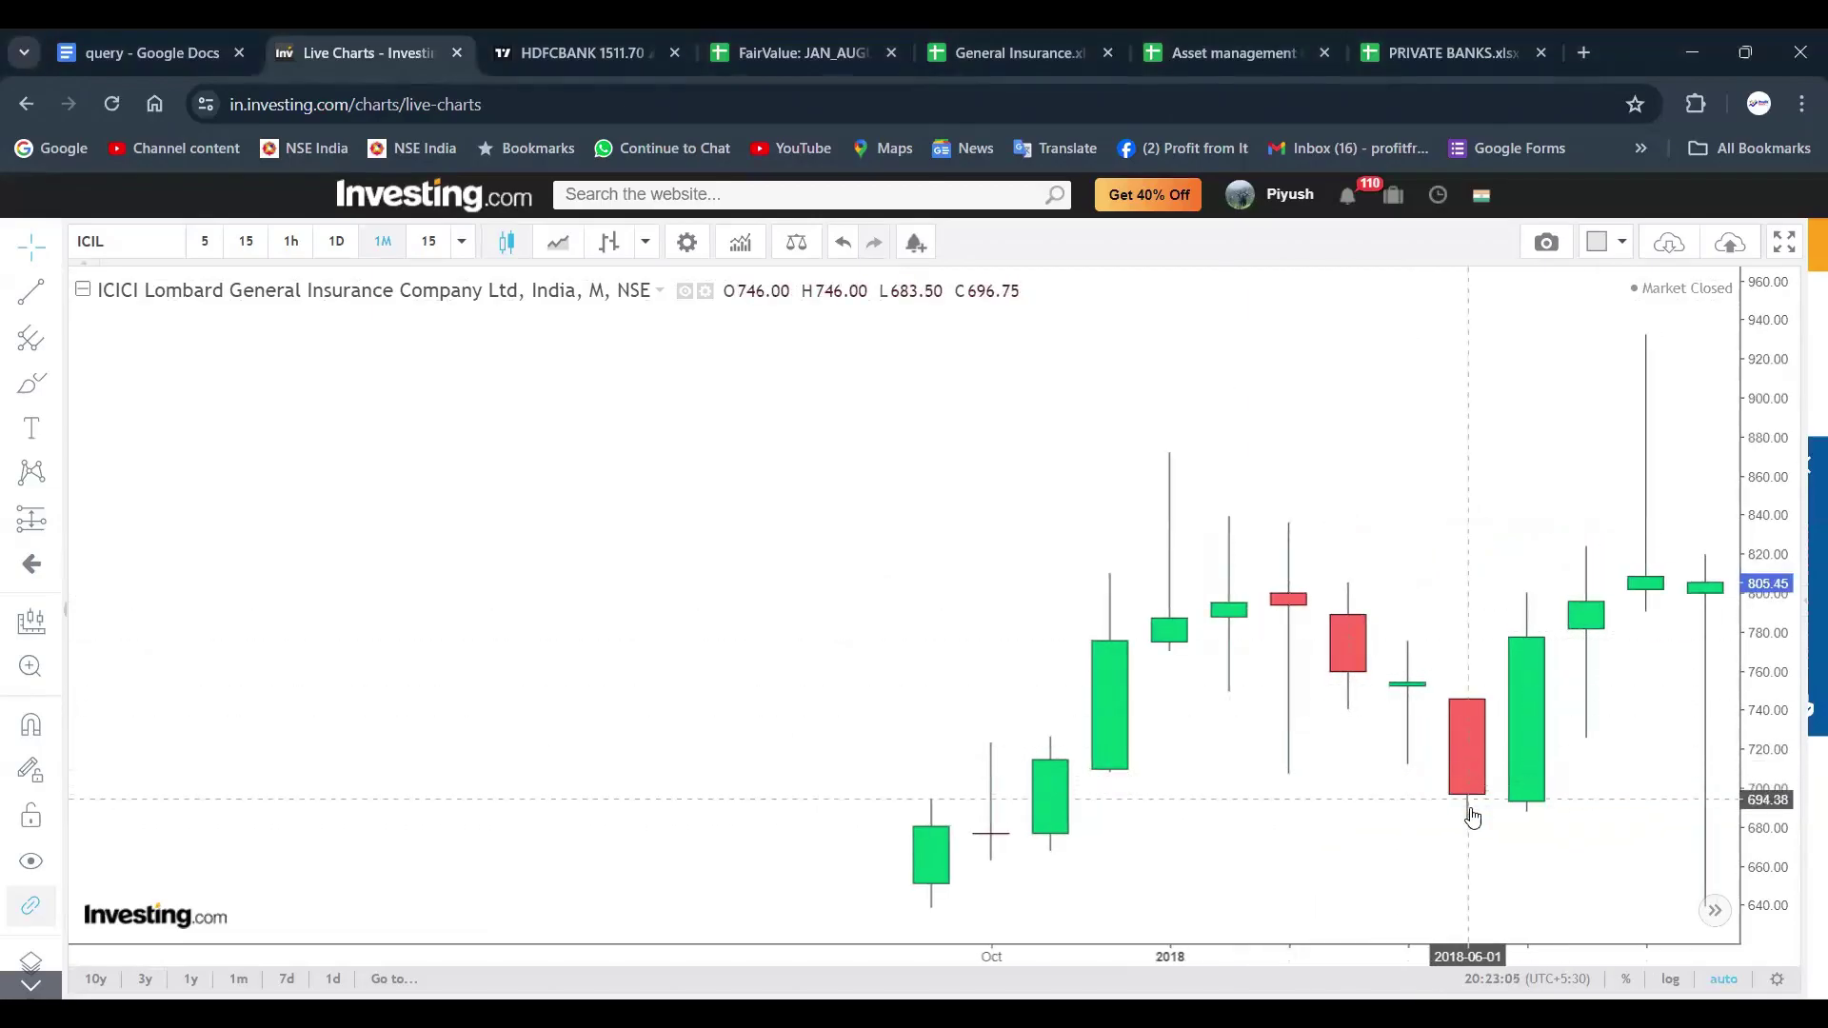
pyautogui.scroll(-1, 1478, 810)
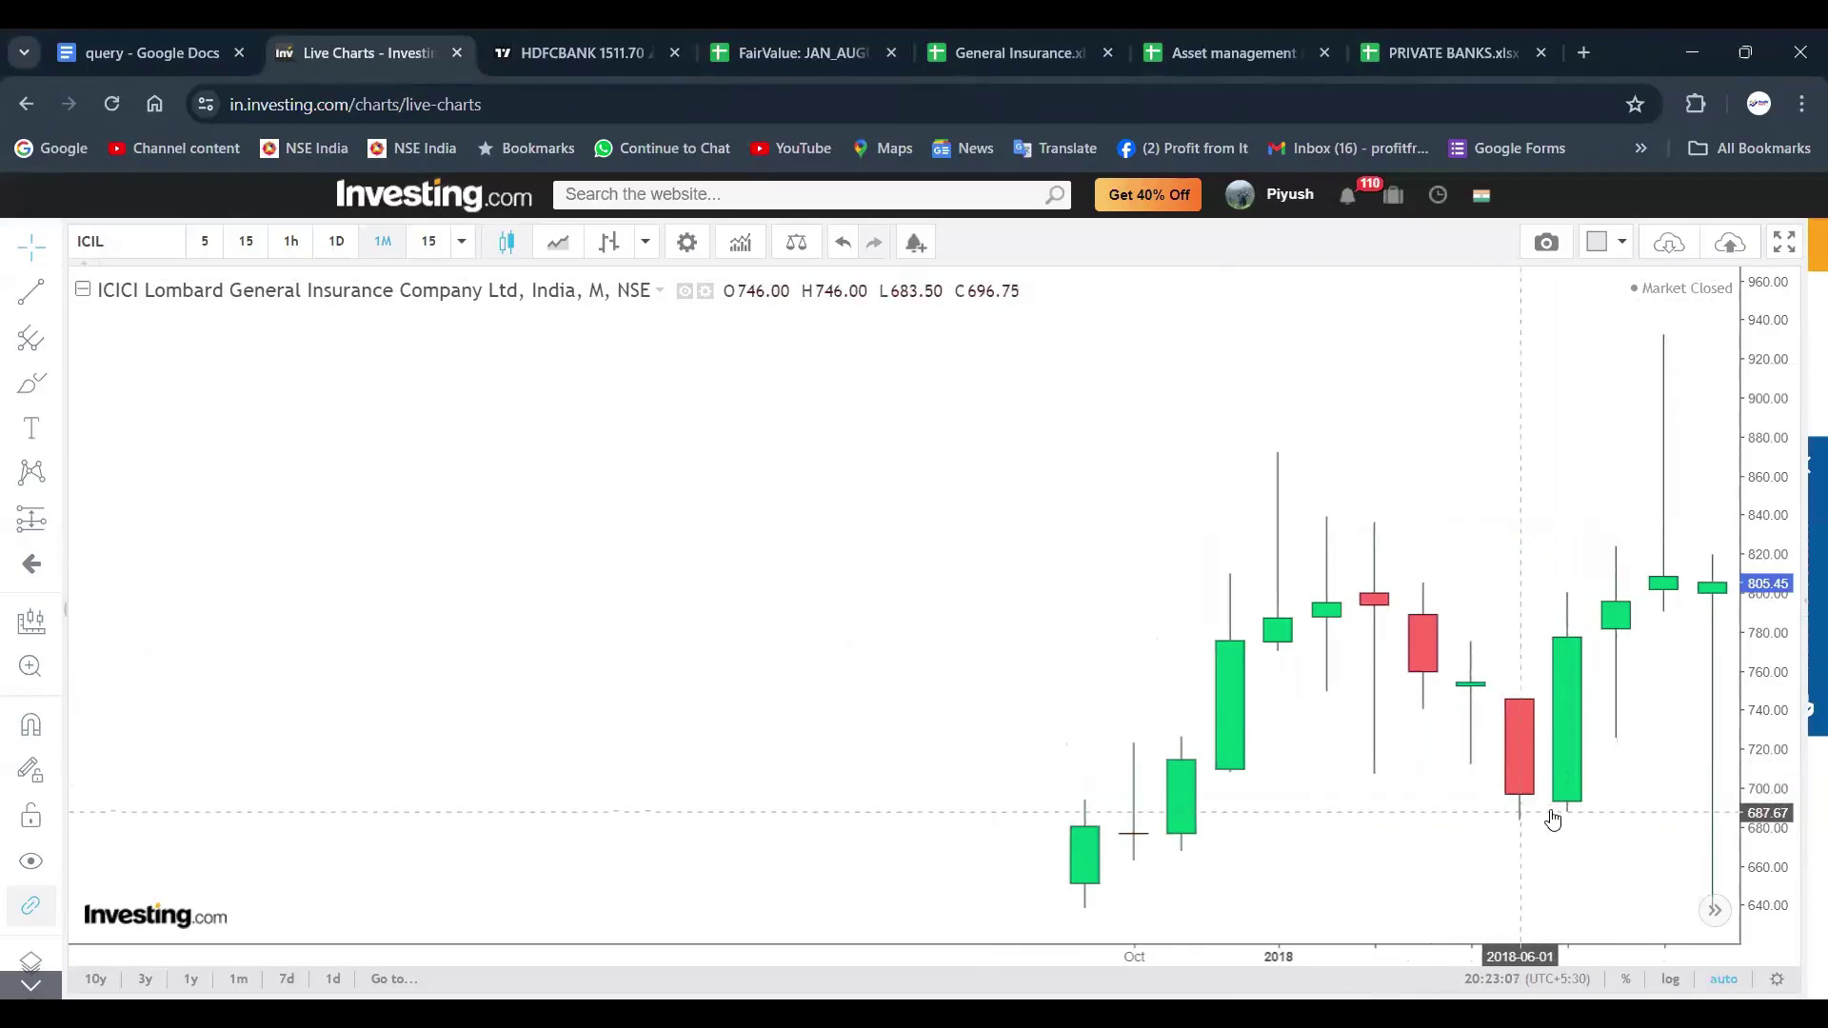
pyautogui.moveTo(1579, 808); pyautogui.dragTo(1107, 728)
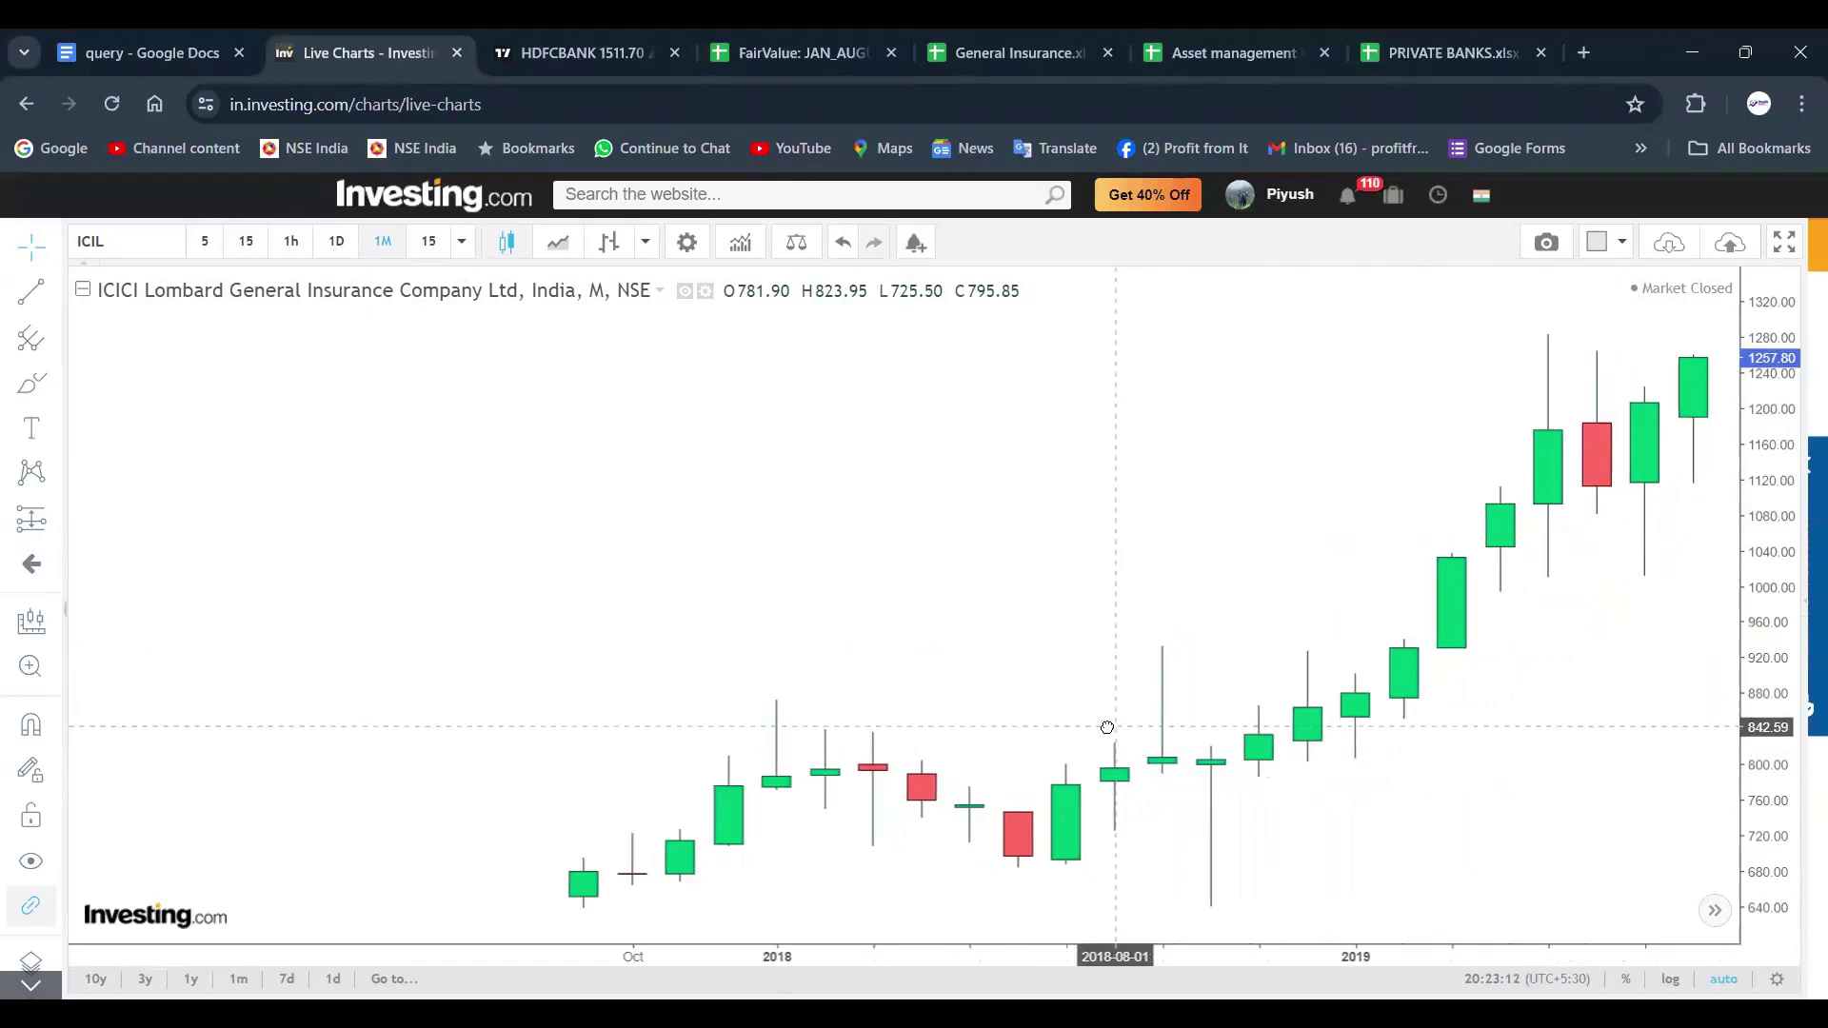
pyautogui.scroll(-1, 1303, 655)
pyautogui.moveTo(1298, 653); pyautogui.dragTo(1236, 645)
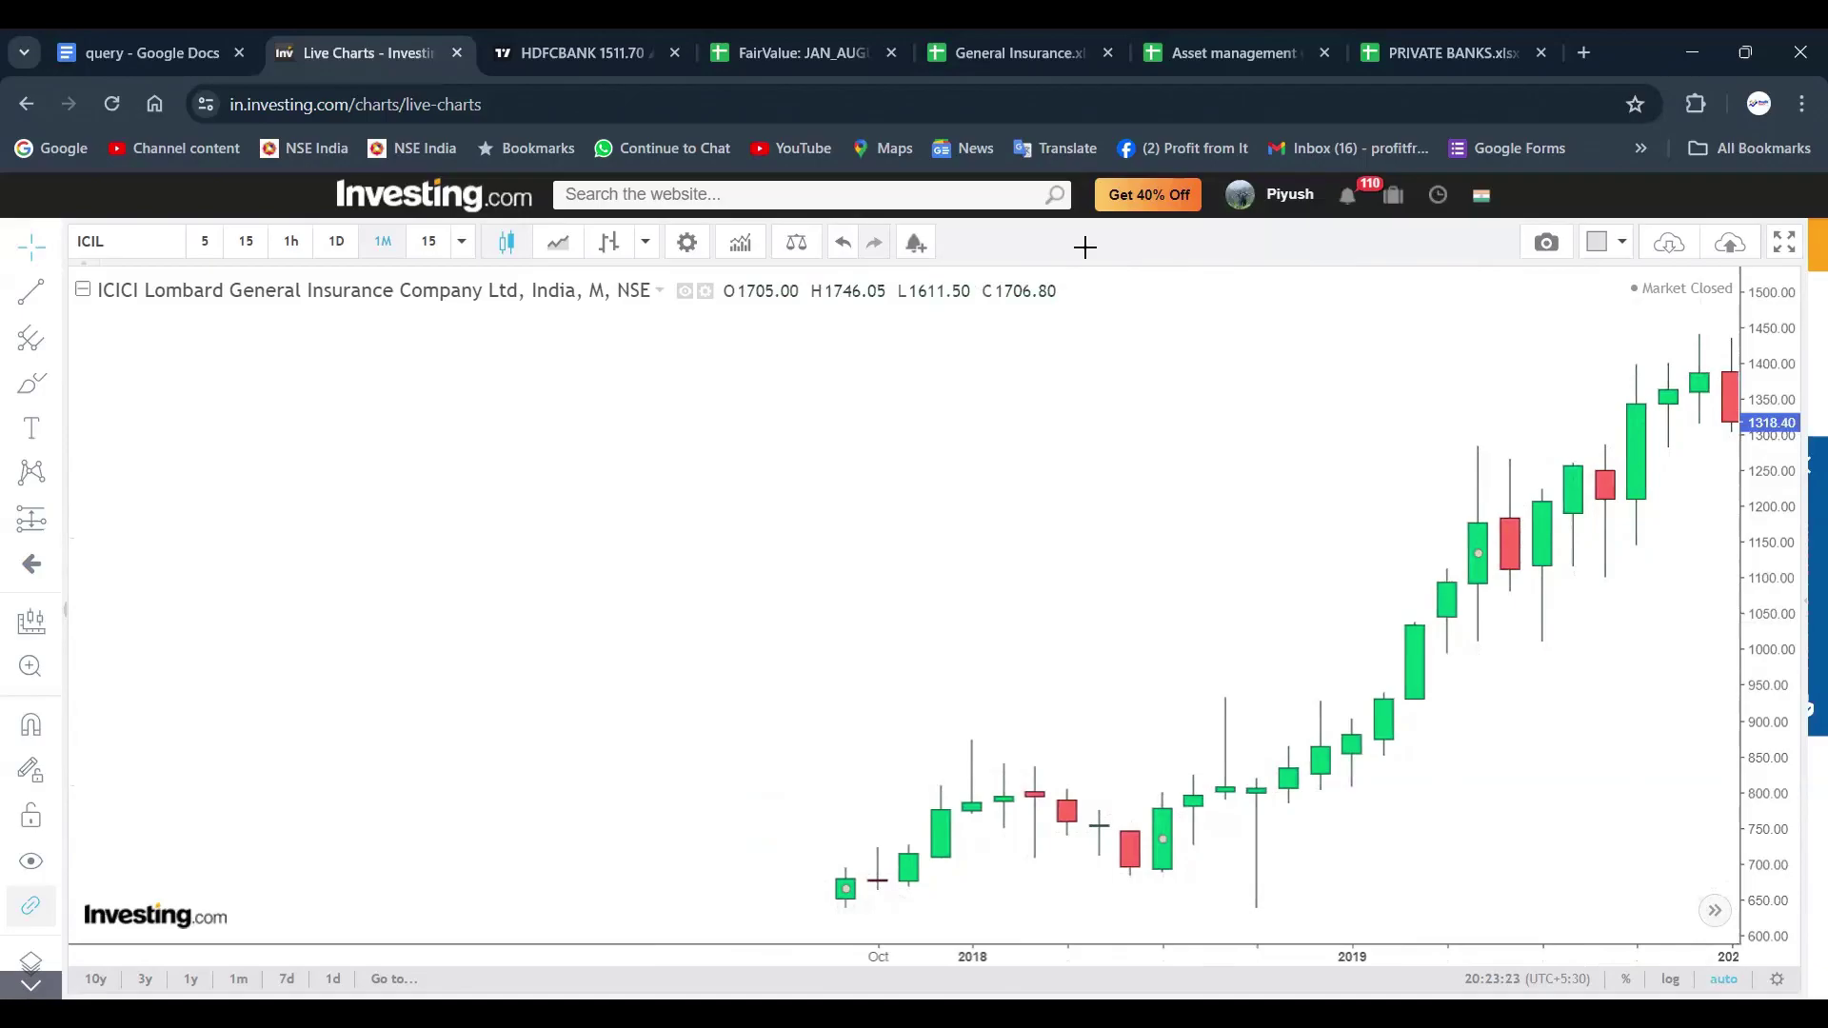
# Step: Circle the first-half 2018 candles, mark their high area with a cross and clear the temporary annotations
pyautogui.moveTo(1163, 828)
pyautogui.mouseDown()
pyautogui.moveTo(1152, 899)
pyautogui.moveTo(1124, 725)
pyautogui.mouseUp()
pyautogui.moveTo(1016, 757)
pyautogui.mouseDown()
pyautogui.moveTo(1057, 771)
pyautogui.moveTo(1026, 783)
pyautogui.mouseUp()
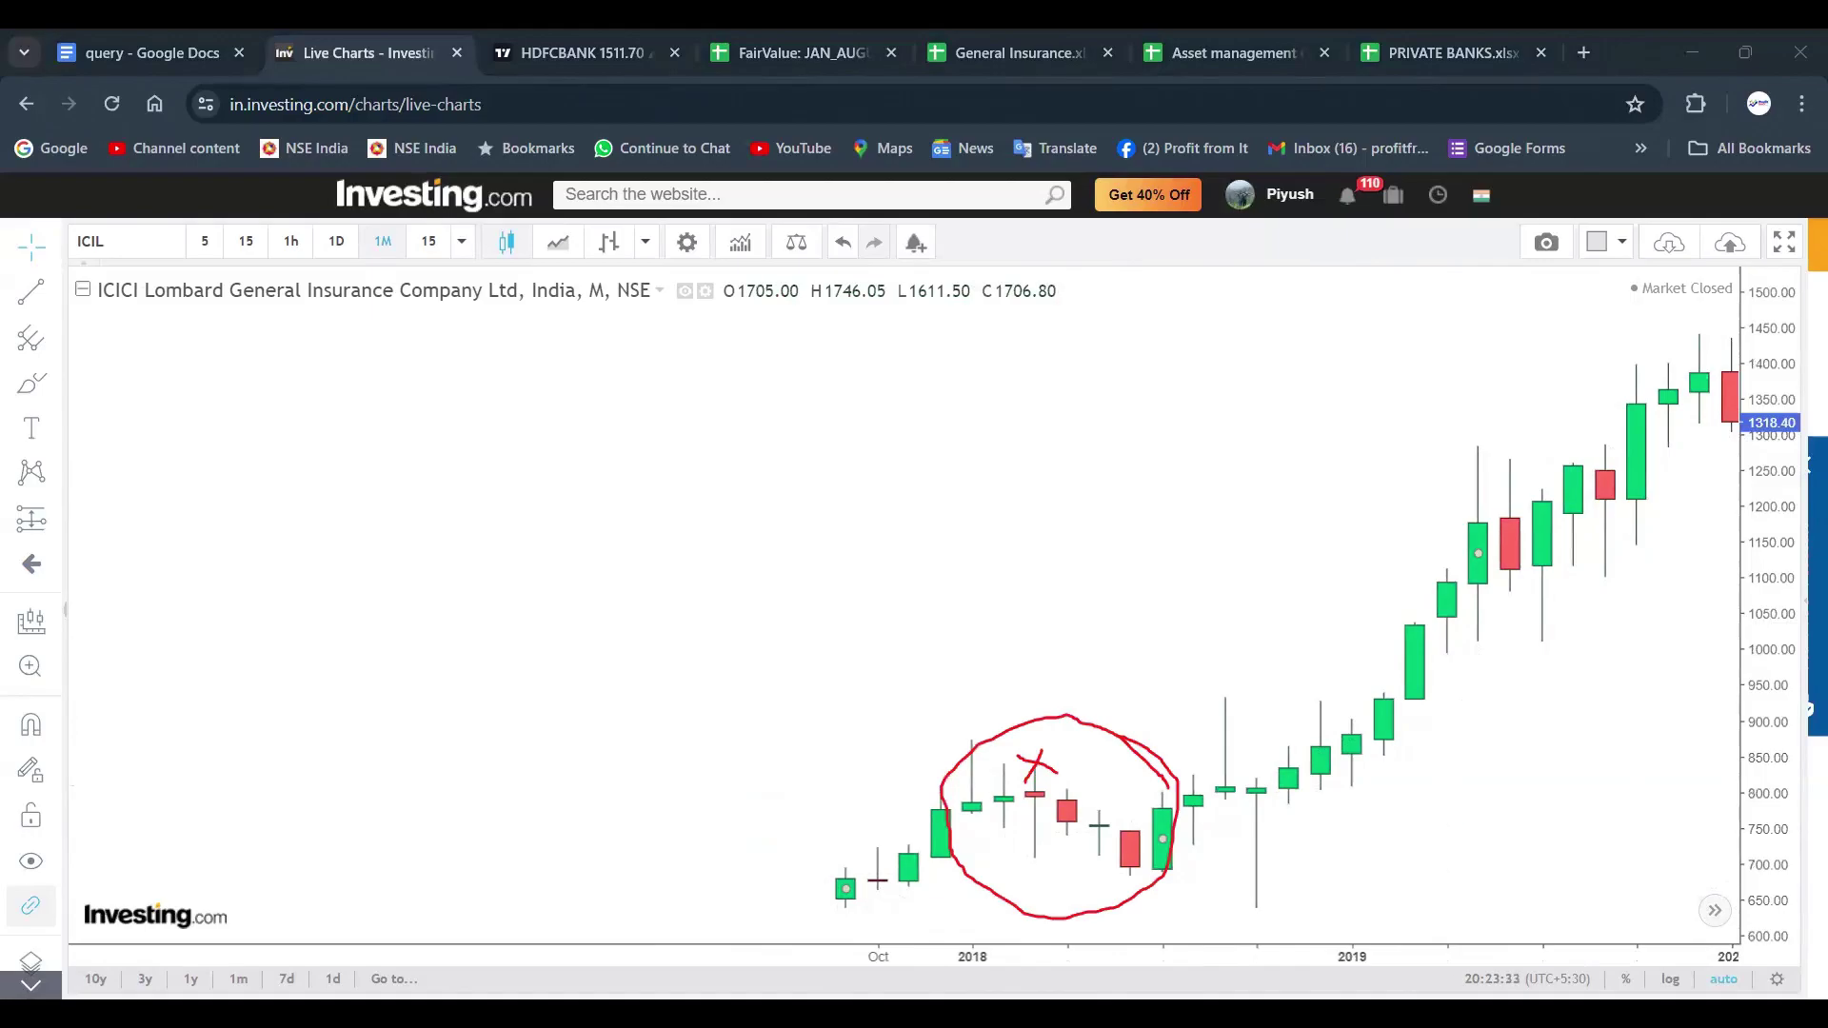
pyautogui.click(30, 861)
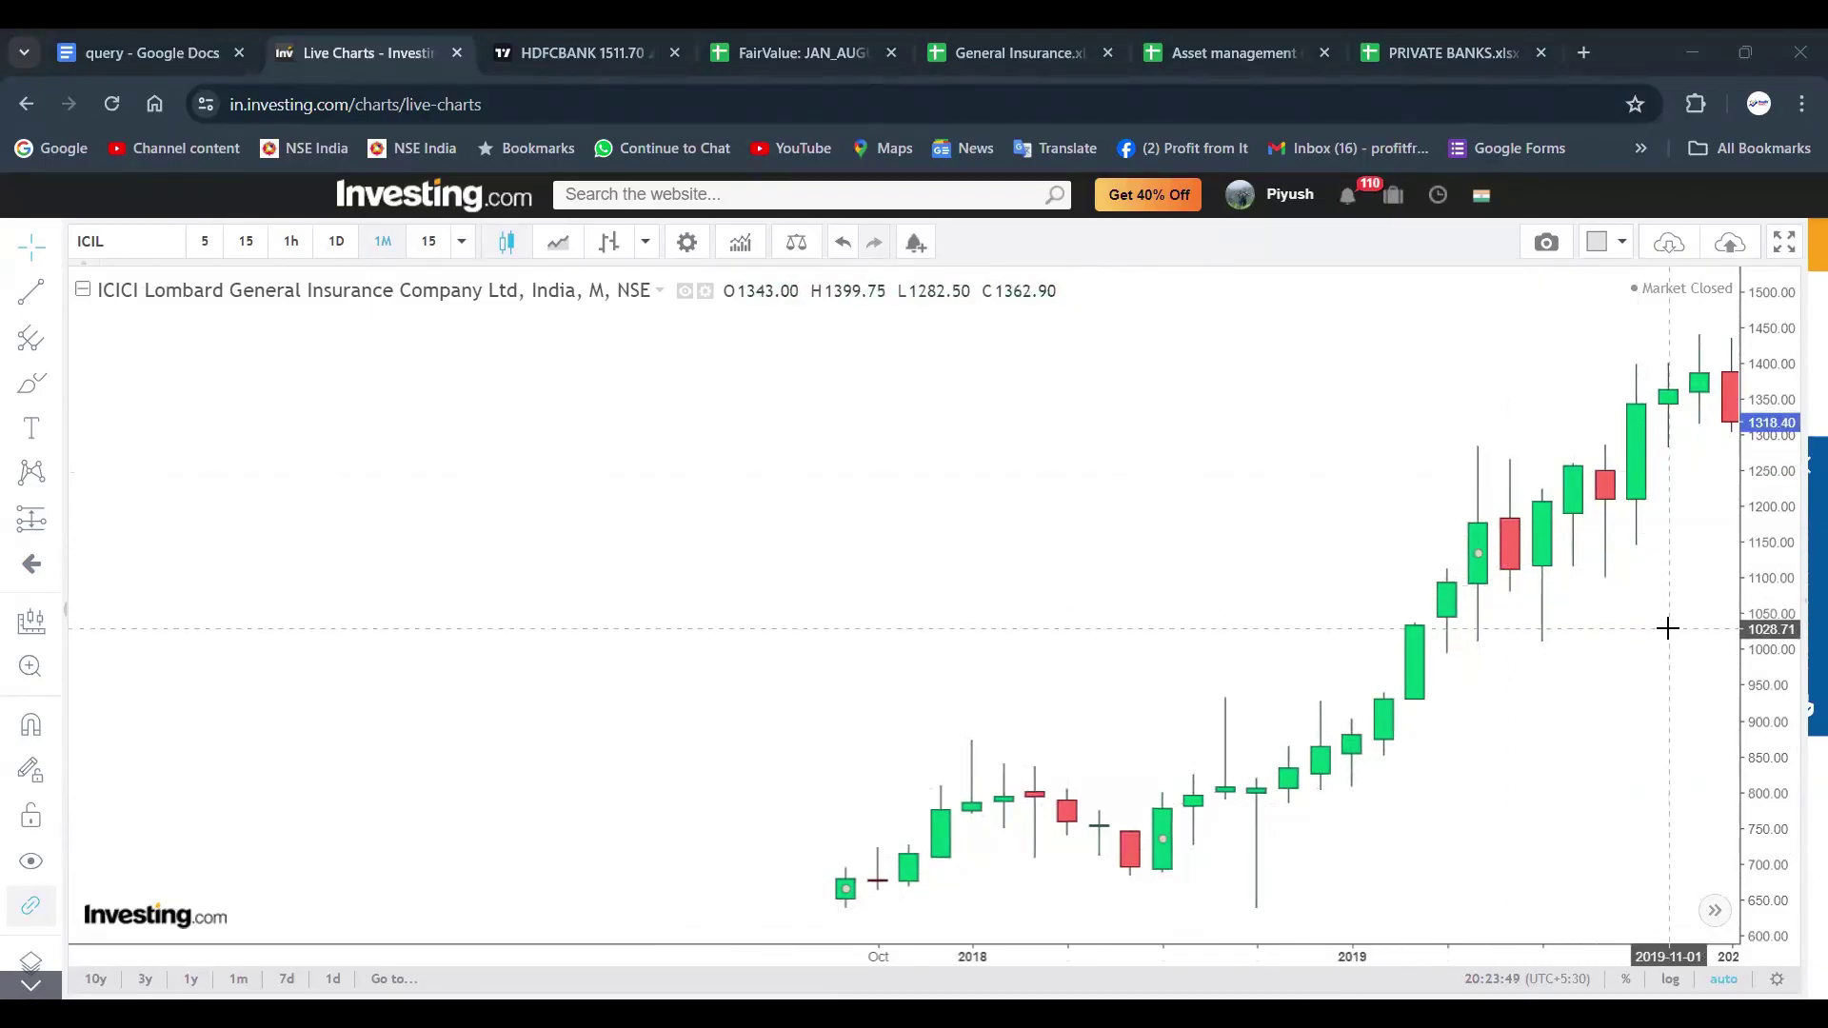
# Step: Examine the ICICI Lombard price moves from the 2020 fall through the 2021 highs up to 2024
pyautogui.moveTo(1668, 628); pyautogui.dragTo(1567, 620)
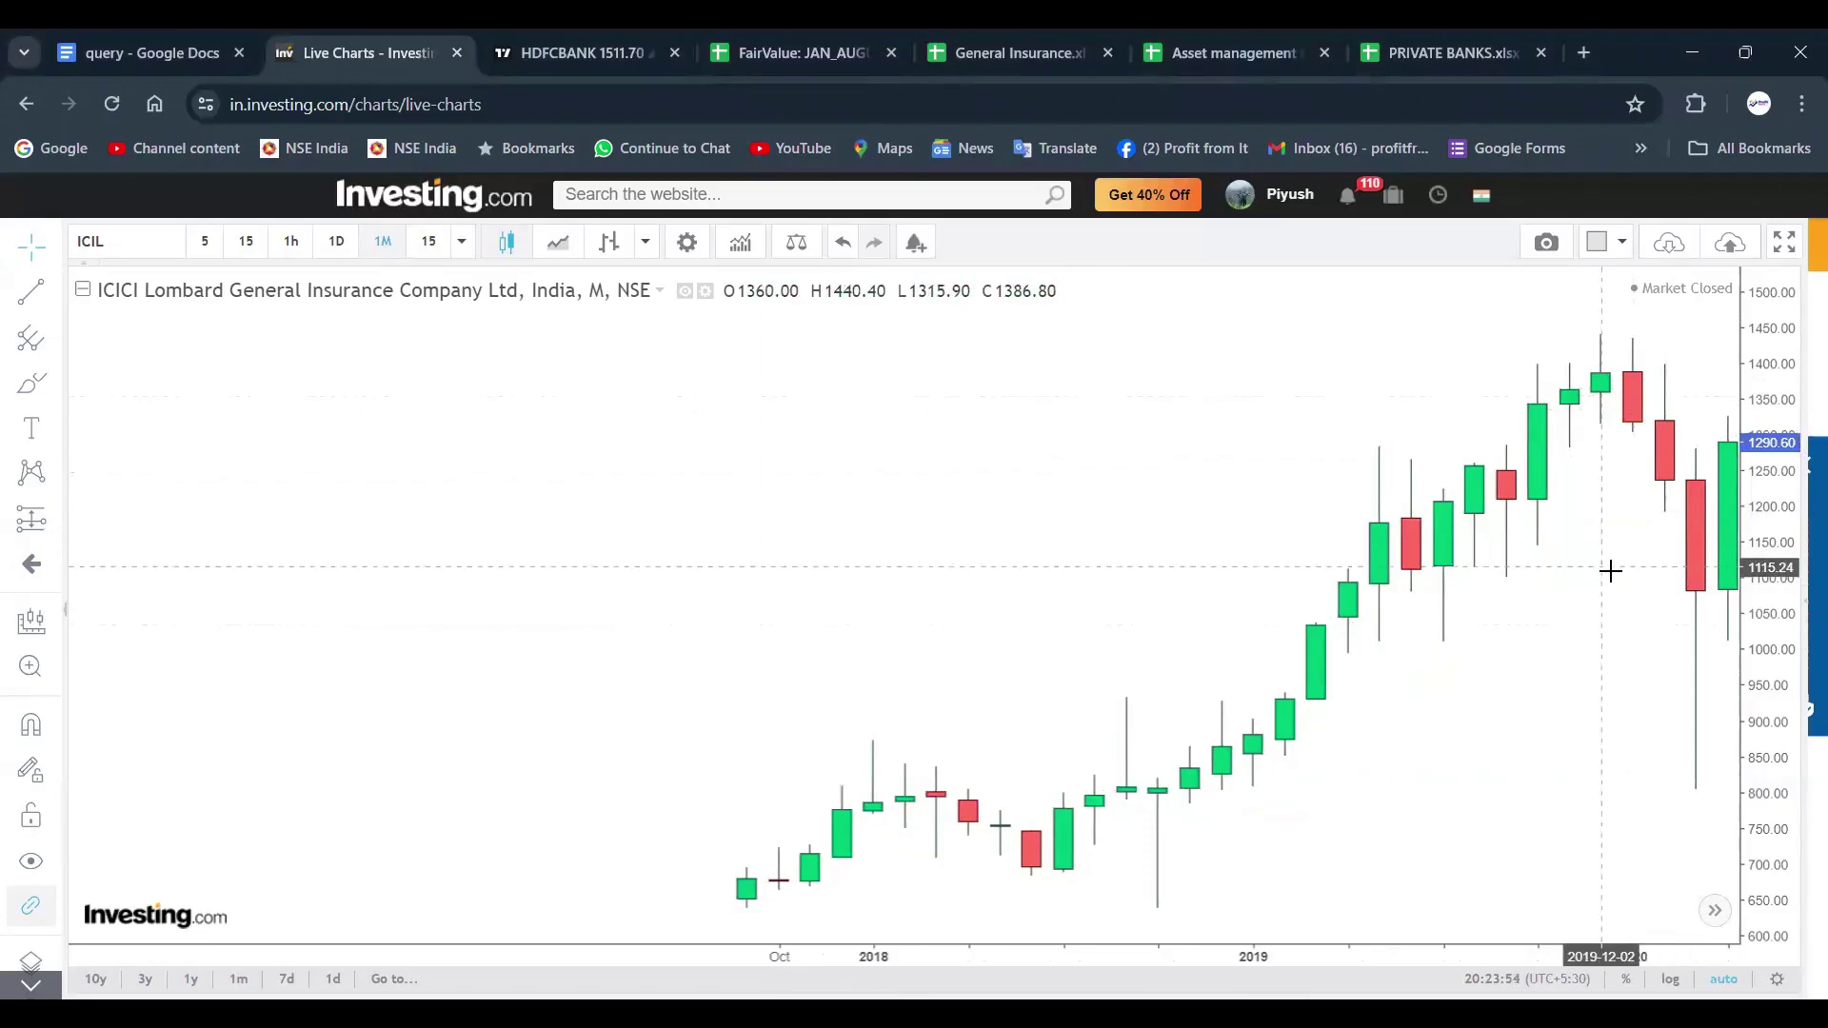
pyautogui.scroll(-1, 1612, 562)
pyautogui.moveTo(1578, 611); pyautogui.dragTo(1269, 596)
pyautogui.scroll(-2, 1437, 638)
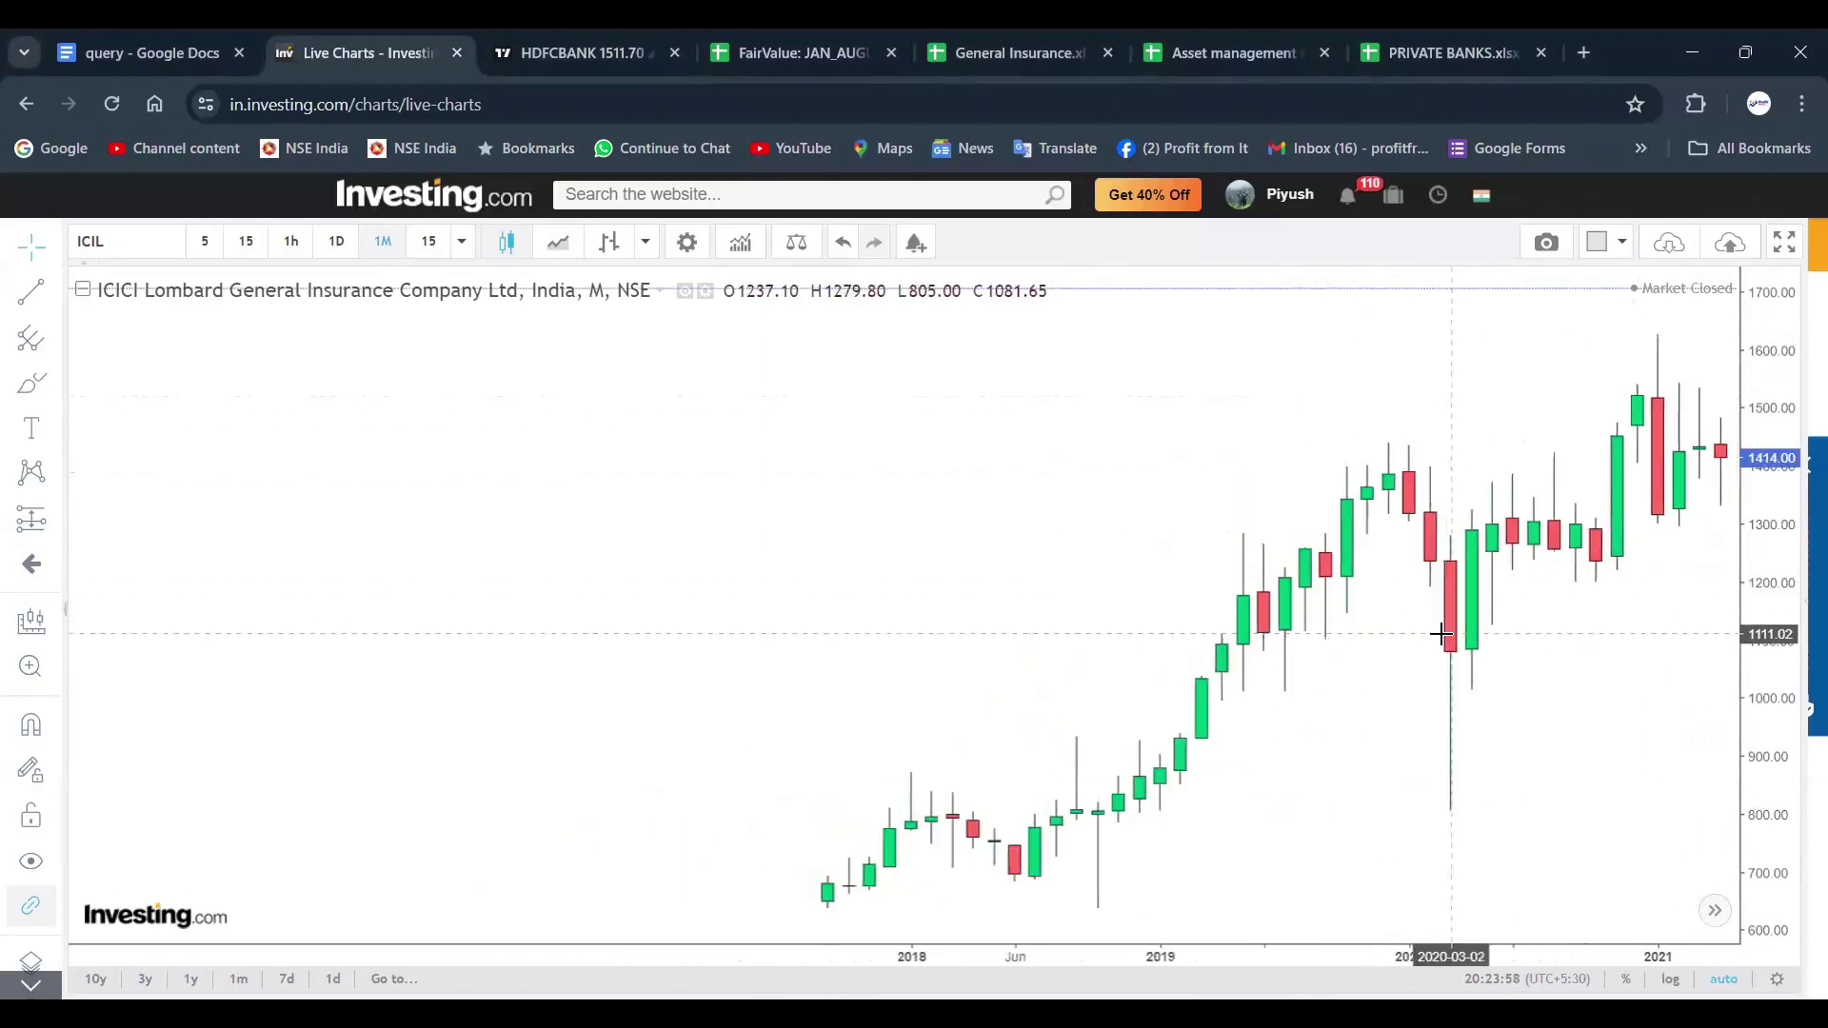
pyautogui.moveTo(1501, 664); pyautogui.dragTo(1135, 655)
pyautogui.scroll(-2, 1476, 641)
pyautogui.moveTo(1476, 641); pyautogui.dragTo(1305, 653)
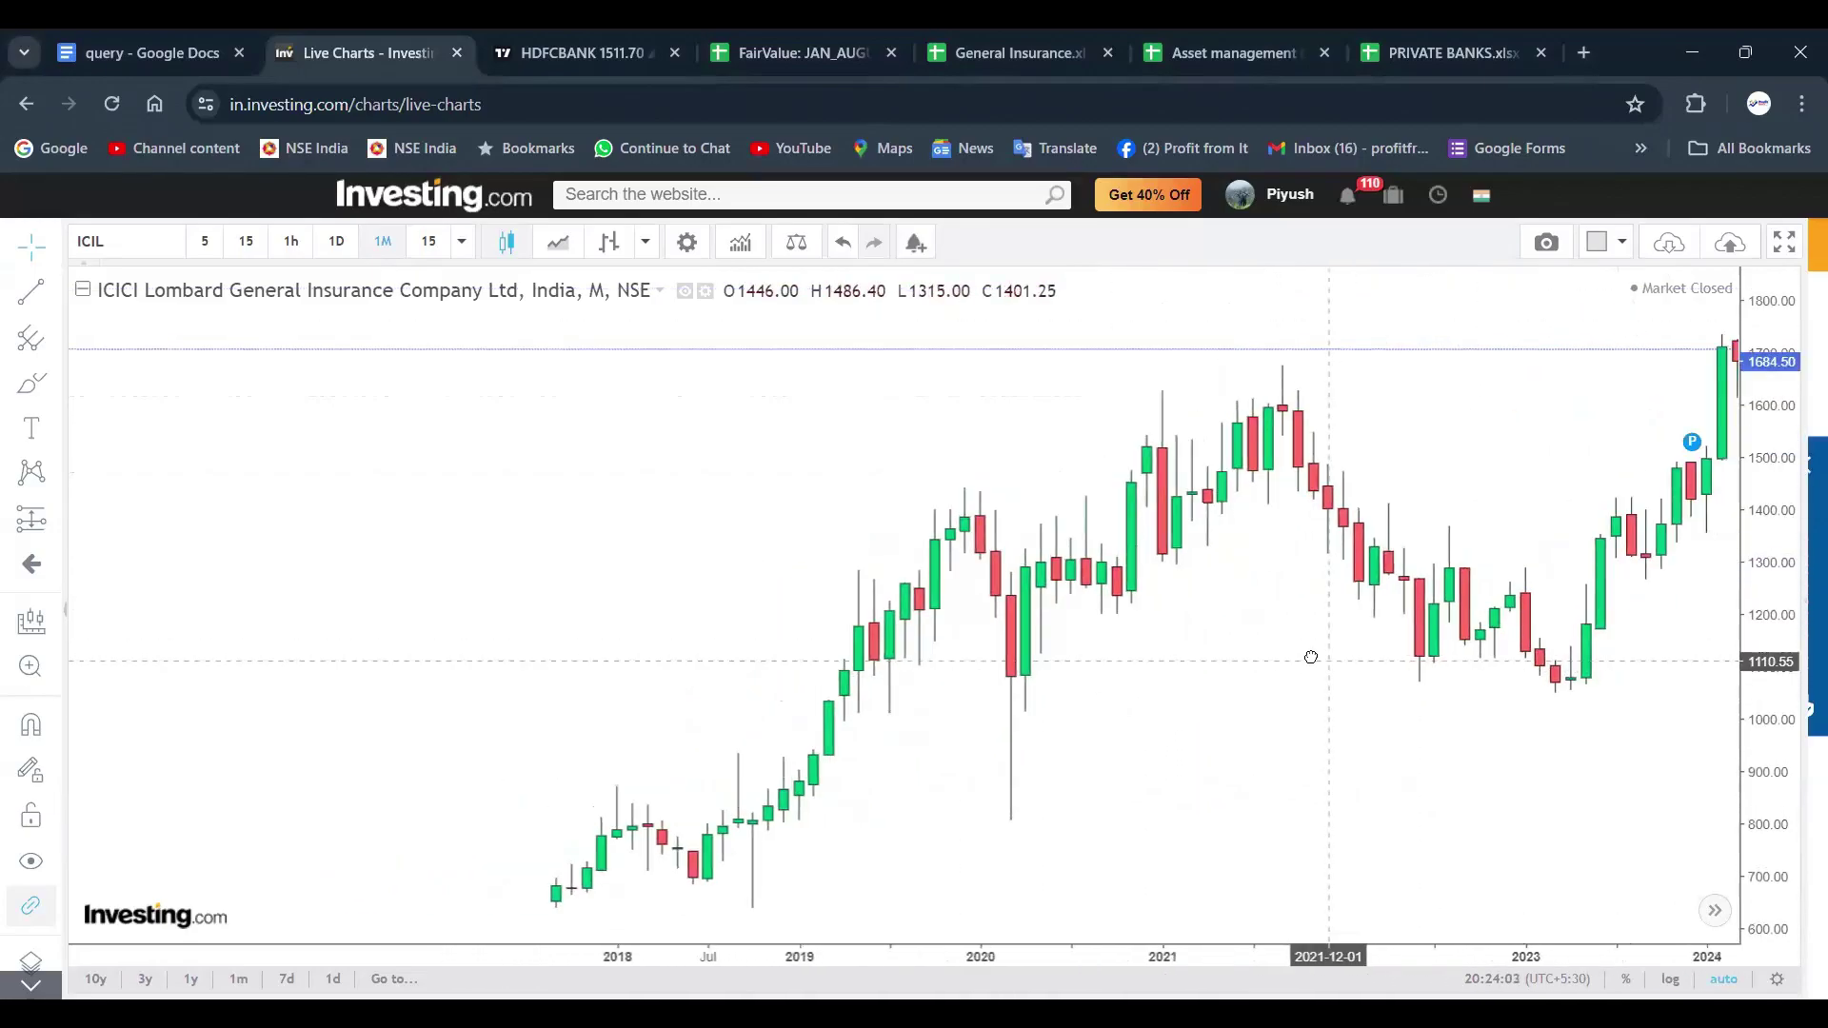
pyautogui.scroll(-4, 1482, 706)
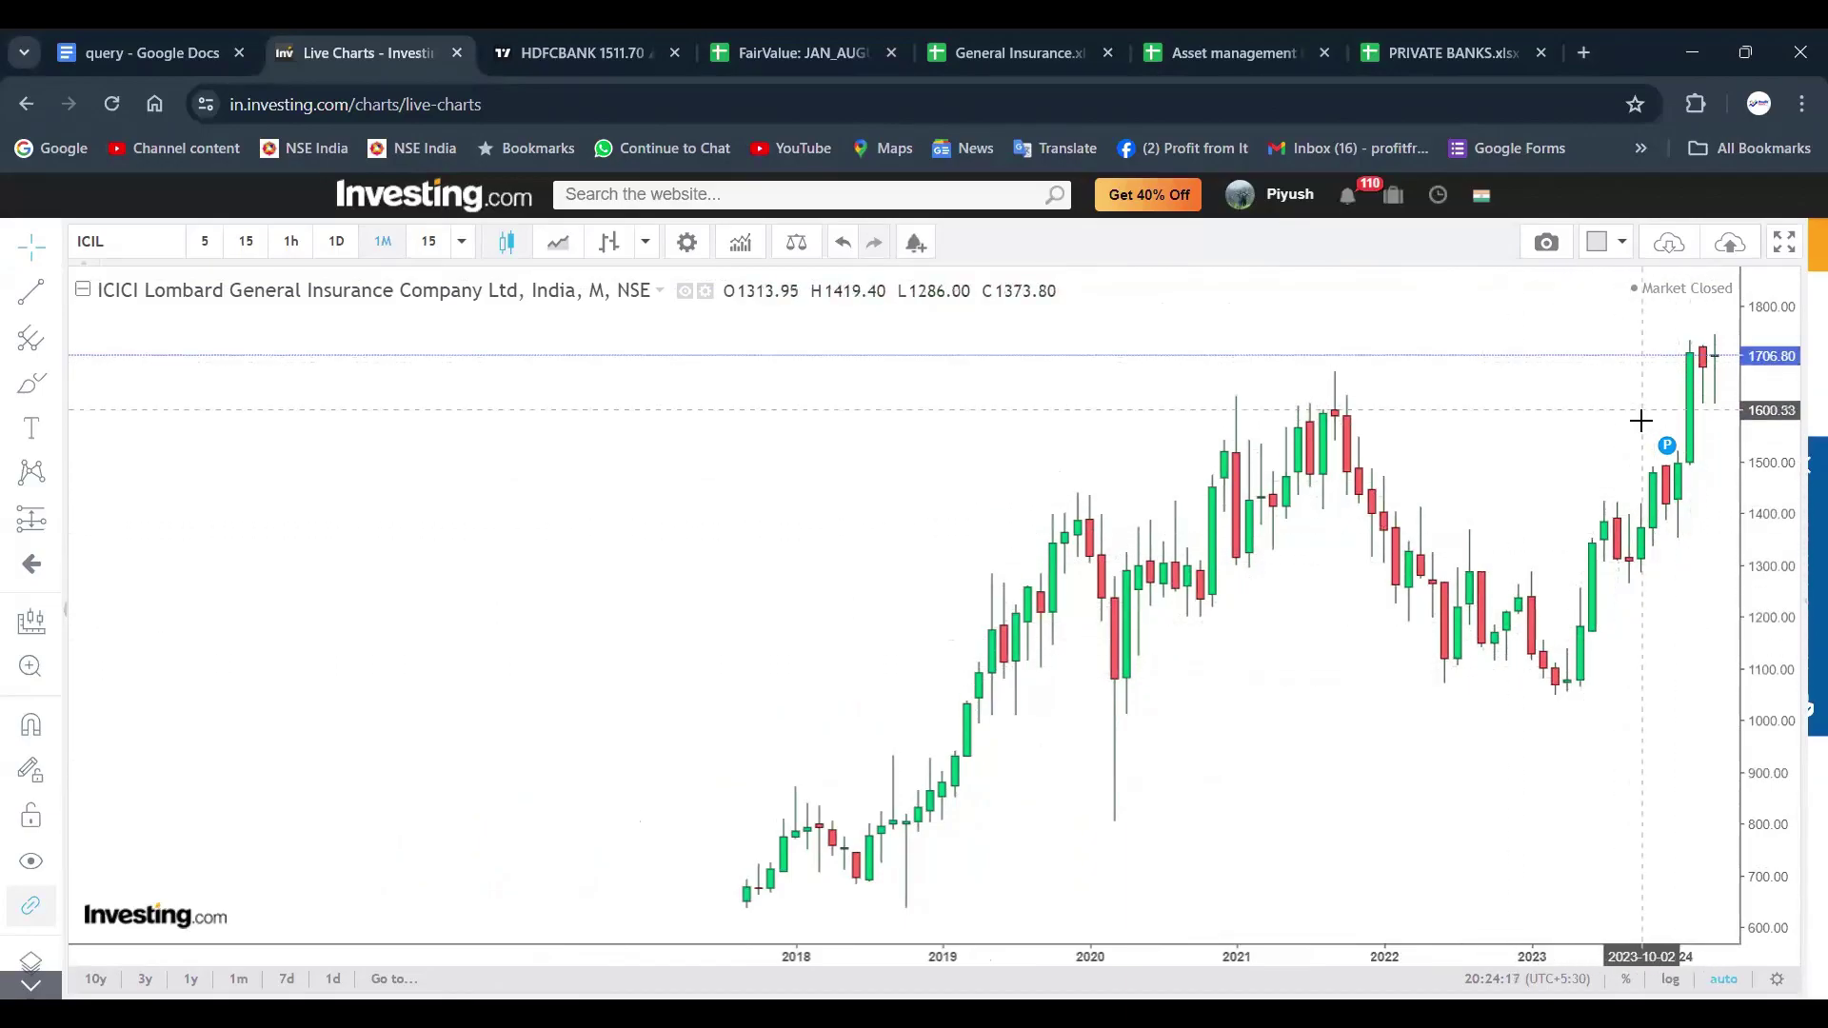
# Step: Bring the 2018 candles of the ICICI Lombard chart back into a closer view for examination
pyautogui.scroll(-1, 1623, 404)
pyautogui.moveTo(931, 600); pyautogui.dragTo(1405, 490)
pyautogui.scroll(3, 1385, 495)
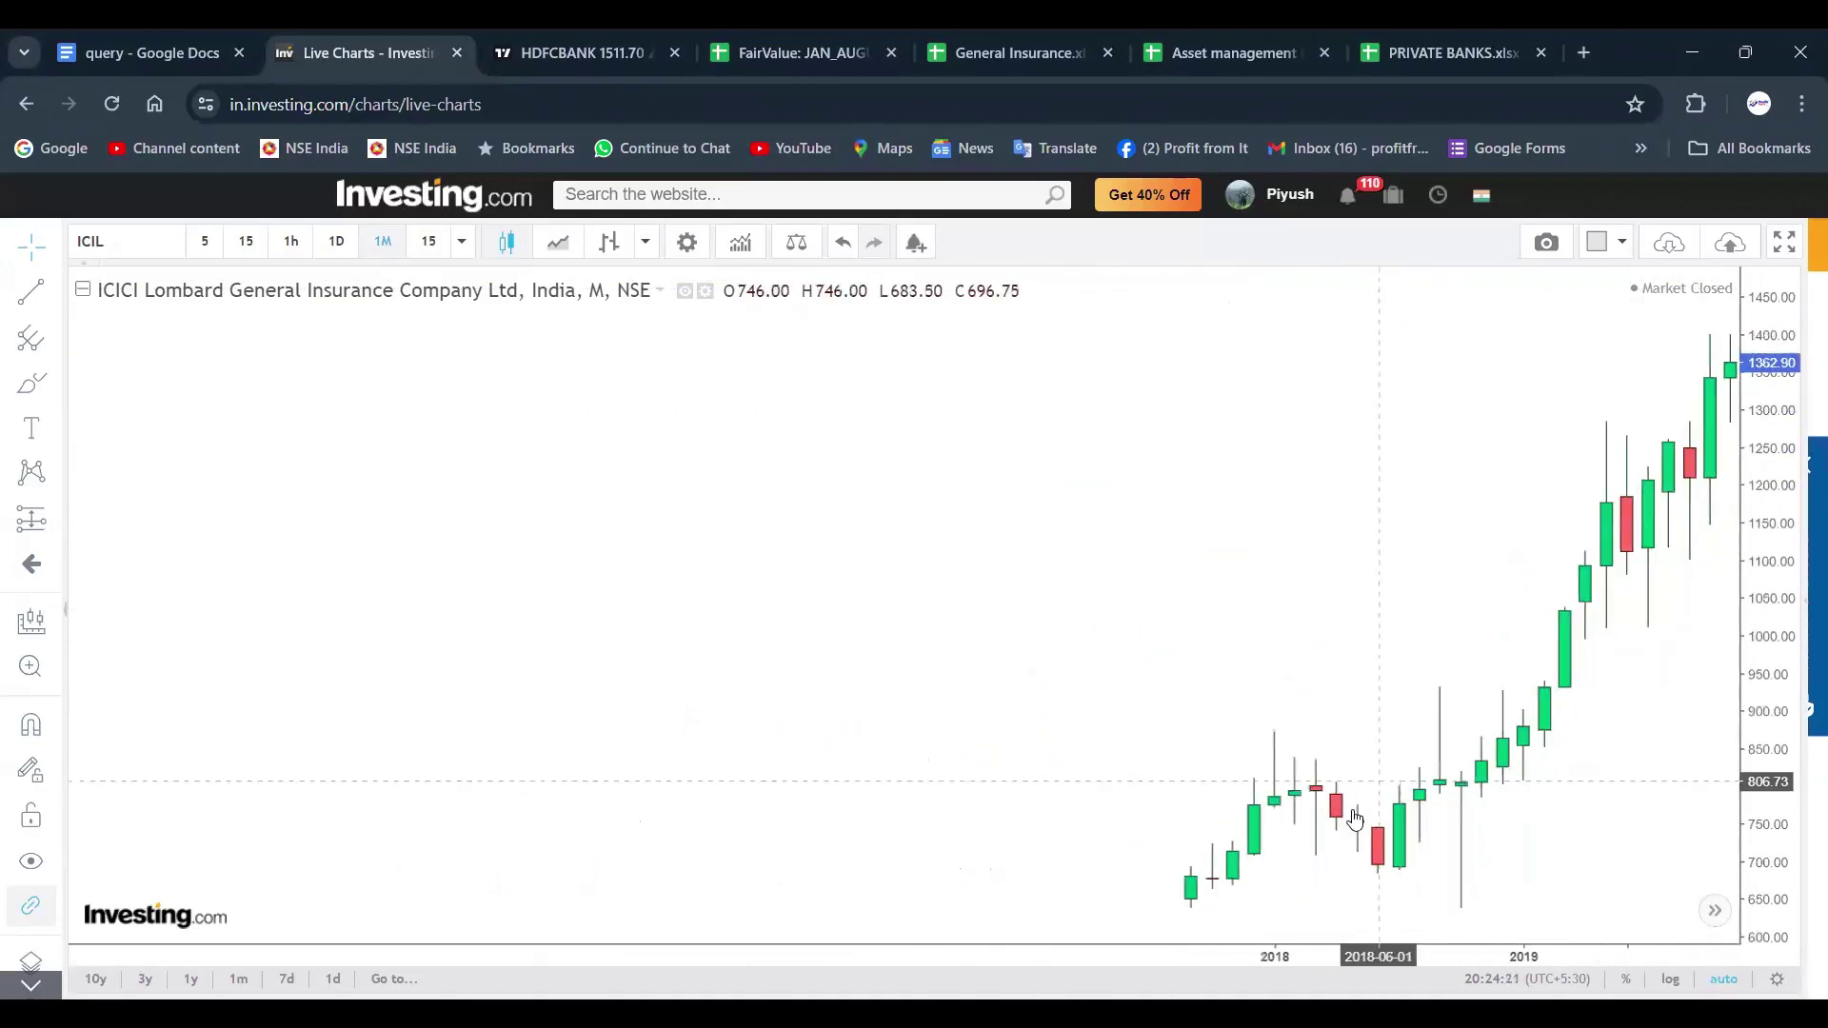
# Step: Show the full ICICI Lombard price history with headroom to 2400, sketch a rising arrow from the latest candles and clear it
pyautogui.scroll(-1, 1492, 552)
pyautogui.moveTo(1491, 552); pyautogui.dragTo(561, 552)
pyautogui.scroll(-3, 1061, 667)
pyautogui.hscroll(3, 1114, 700)
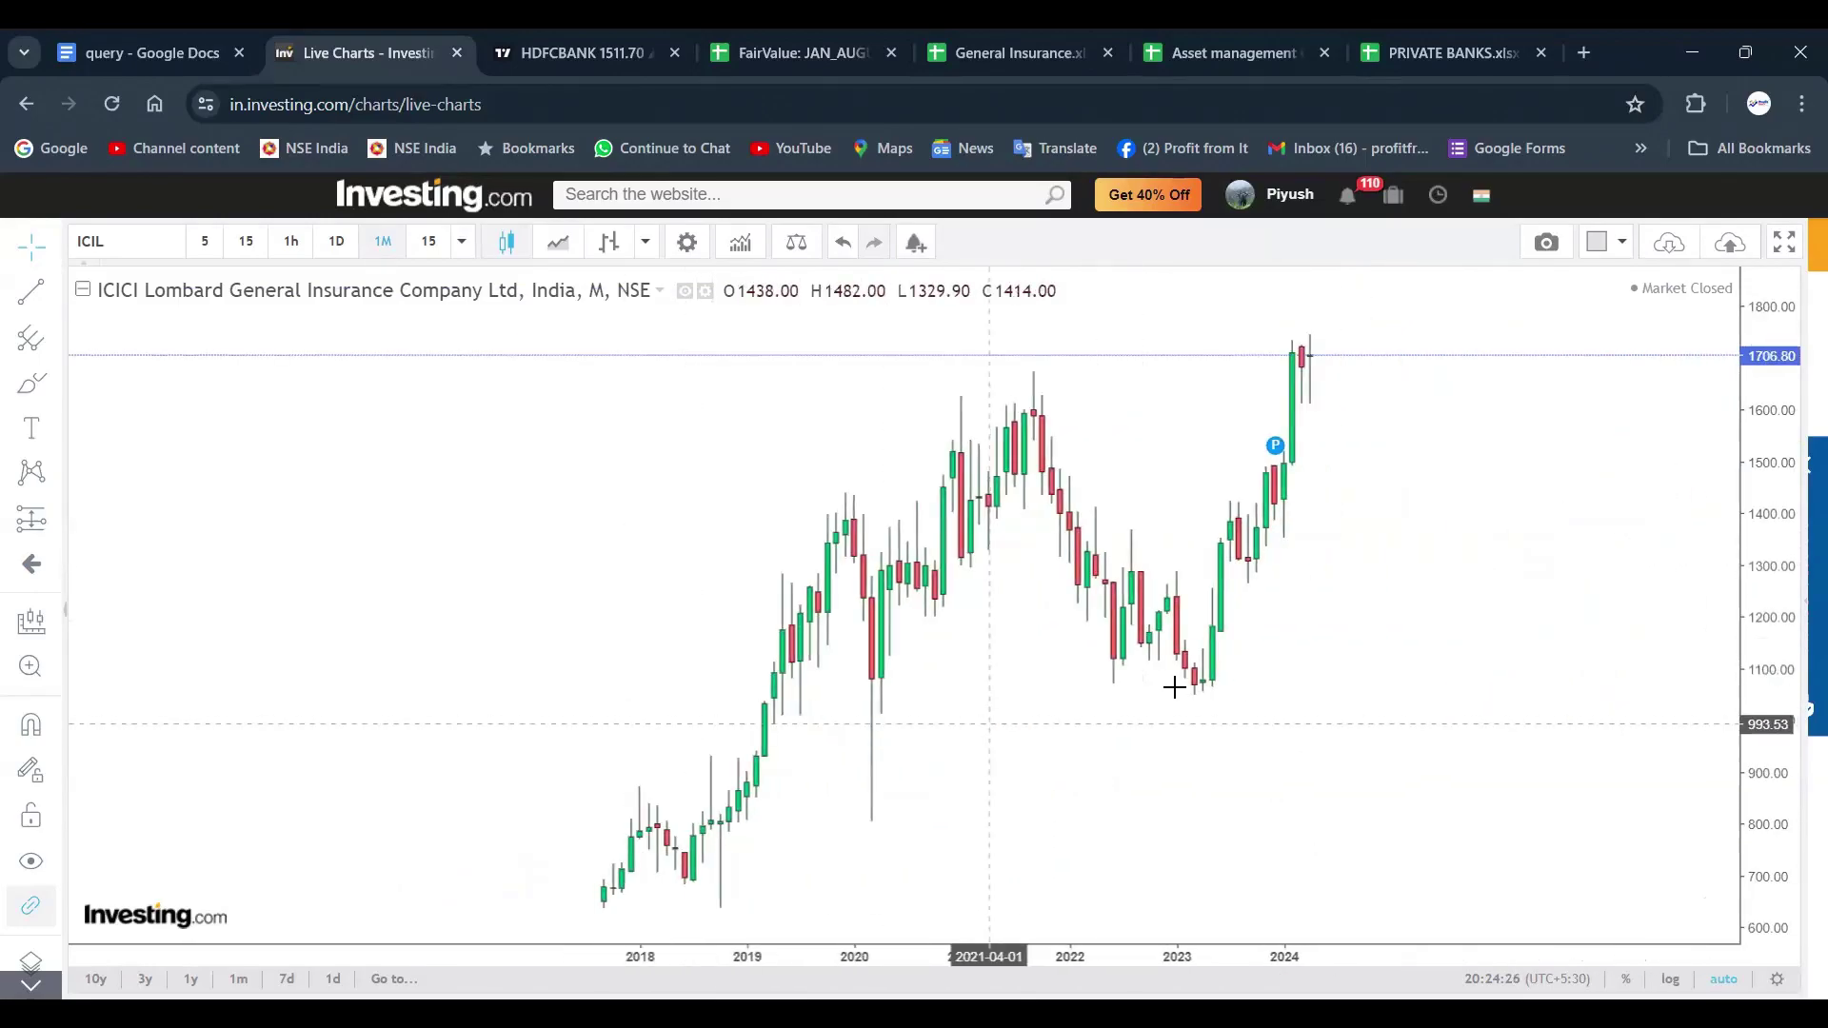
pyautogui.moveTo(1771, 358); pyautogui.dragTo(1374, 722)
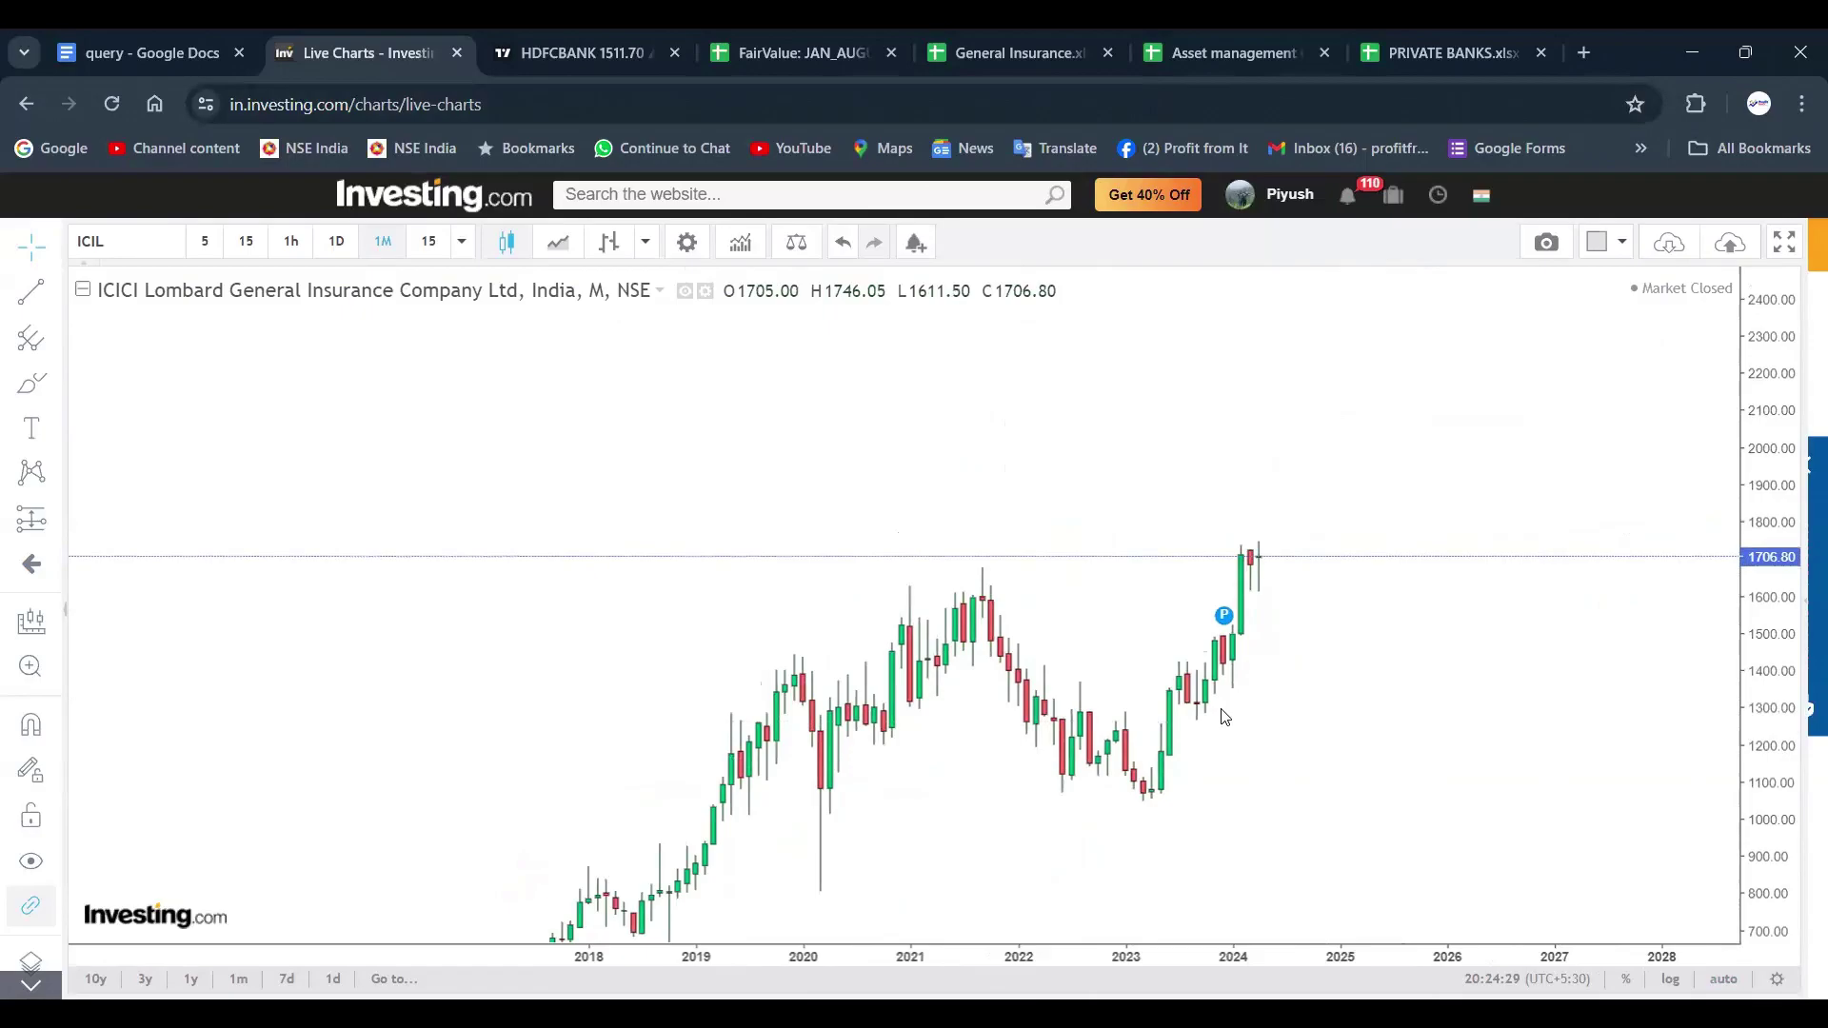
pyautogui.moveTo(1230, 636)
pyautogui.mouseDown()
pyautogui.moveTo(1571, 273)
pyautogui.moveTo(1547, 277)
pyautogui.moveTo(1579, 310)
pyautogui.mouseUp()
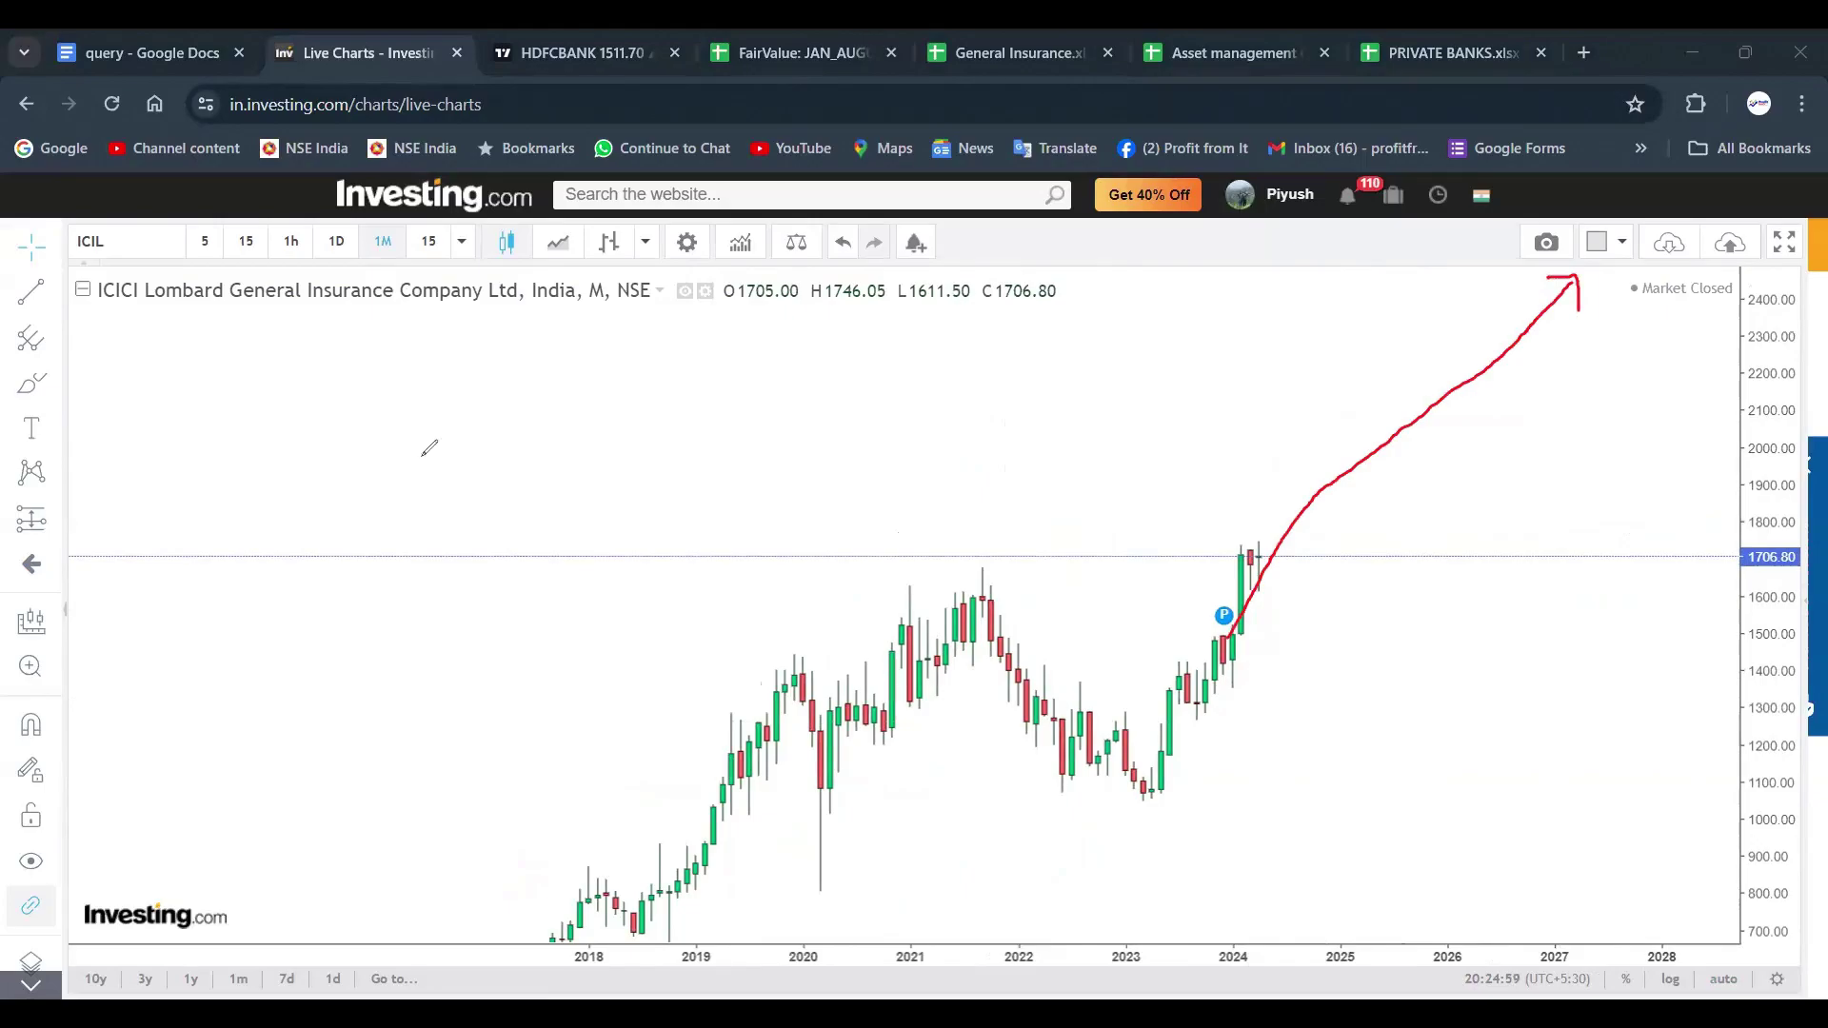
pyautogui.hotkey('ctrl', 'z')
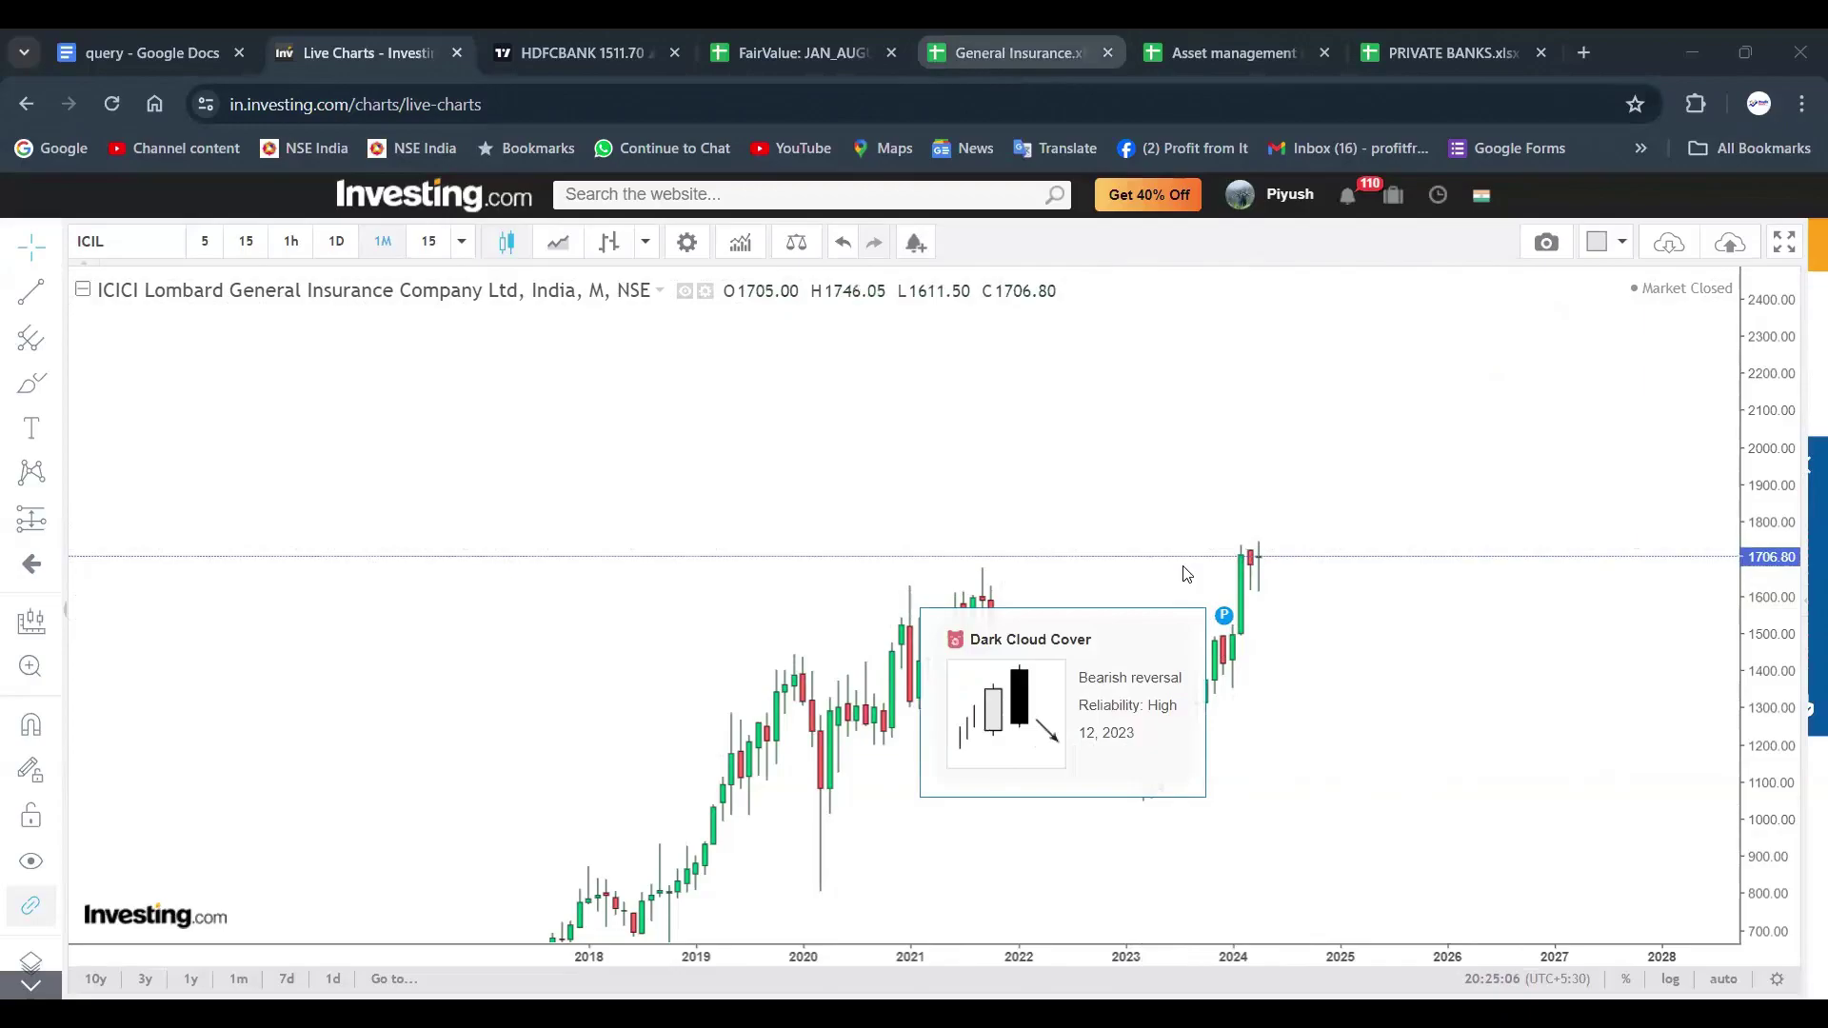
# Step: Compare the FY_24 premium, profit and margin trend in the General Insurance spreadsheet with the latest candles on the ICICI Lombard chart
pyautogui.click(1002, 50)
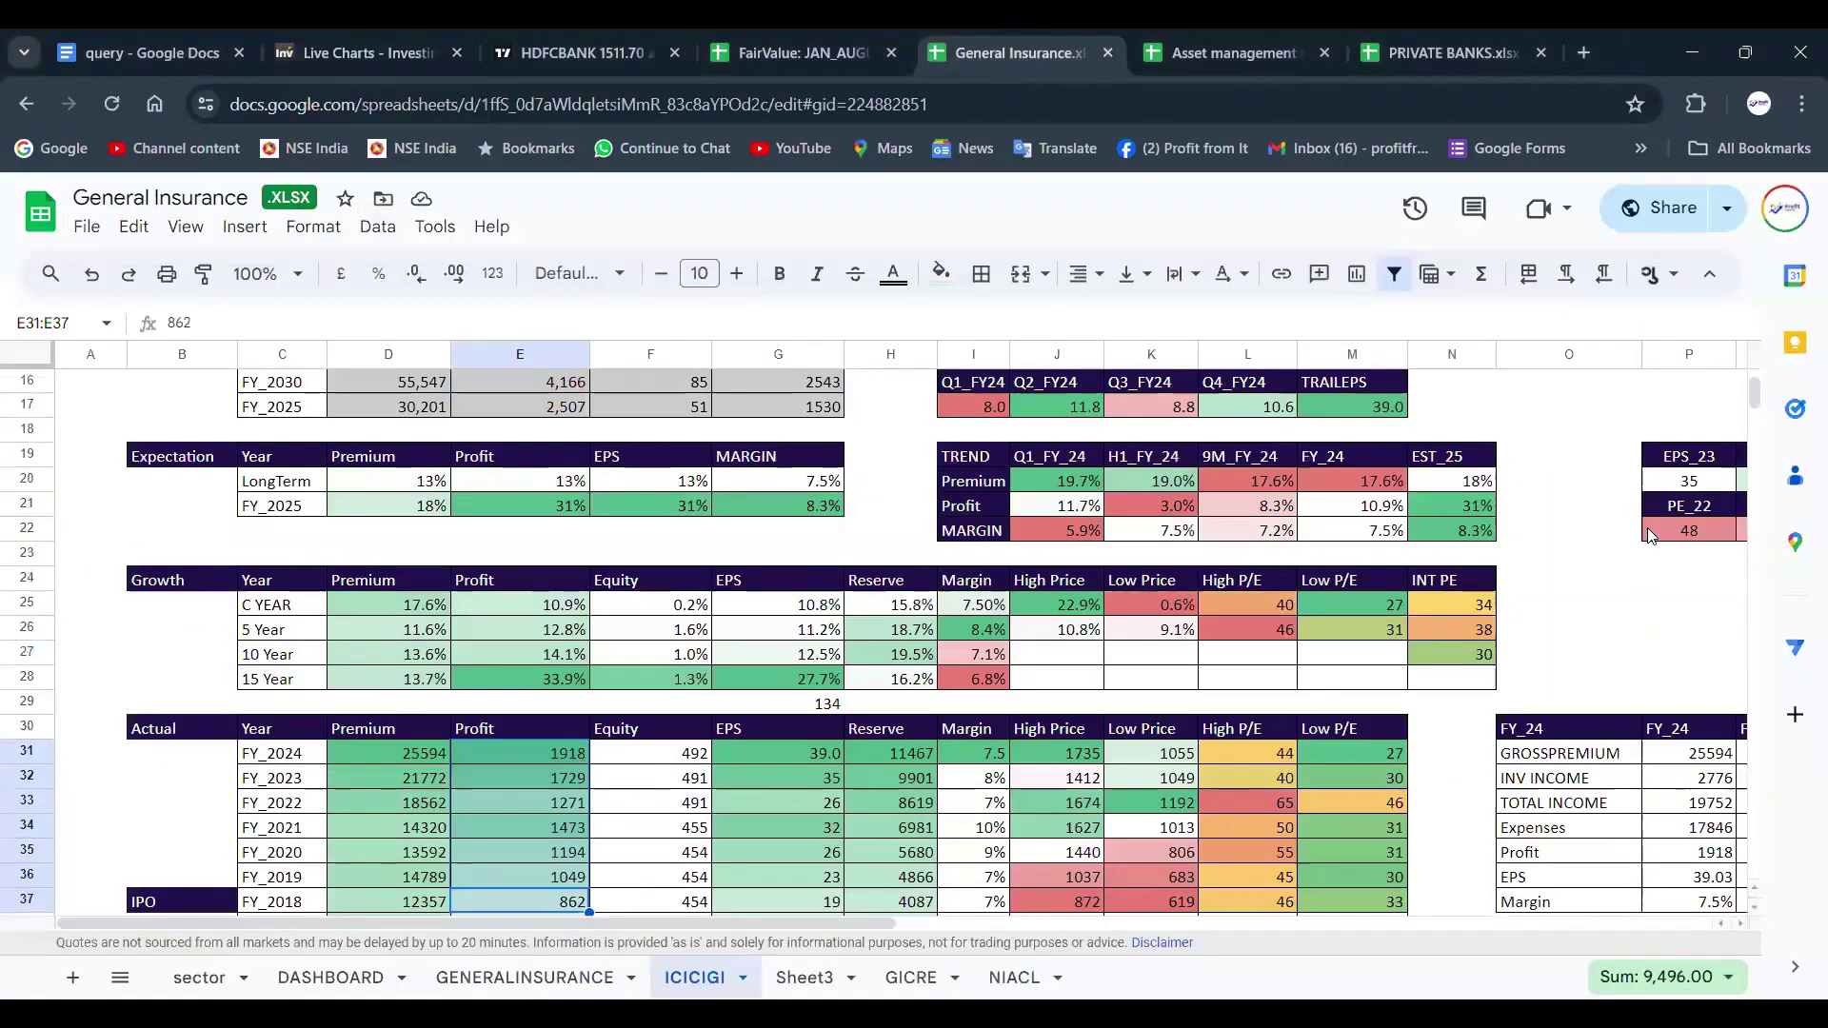
pyautogui.click(1372, 491)
pyautogui.moveTo(1372, 490); pyautogui.dragTo(1376, 533)
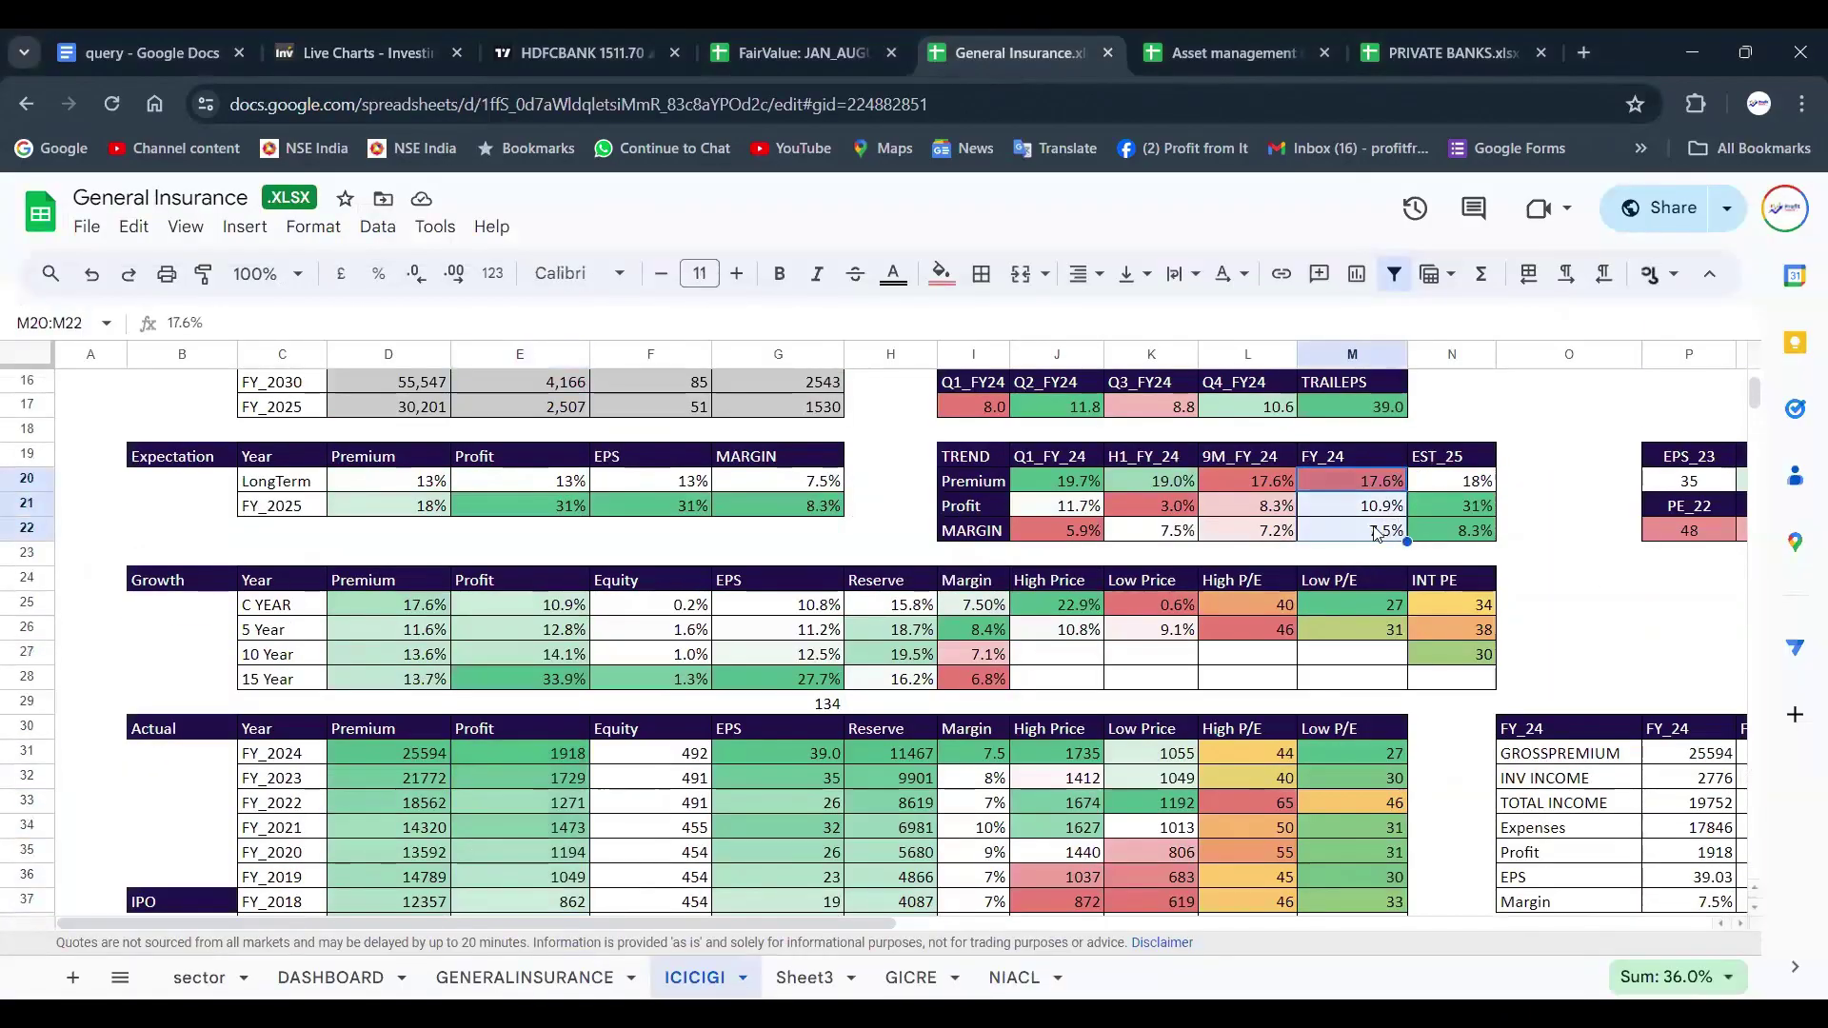
pyautogui.click(362, 53)
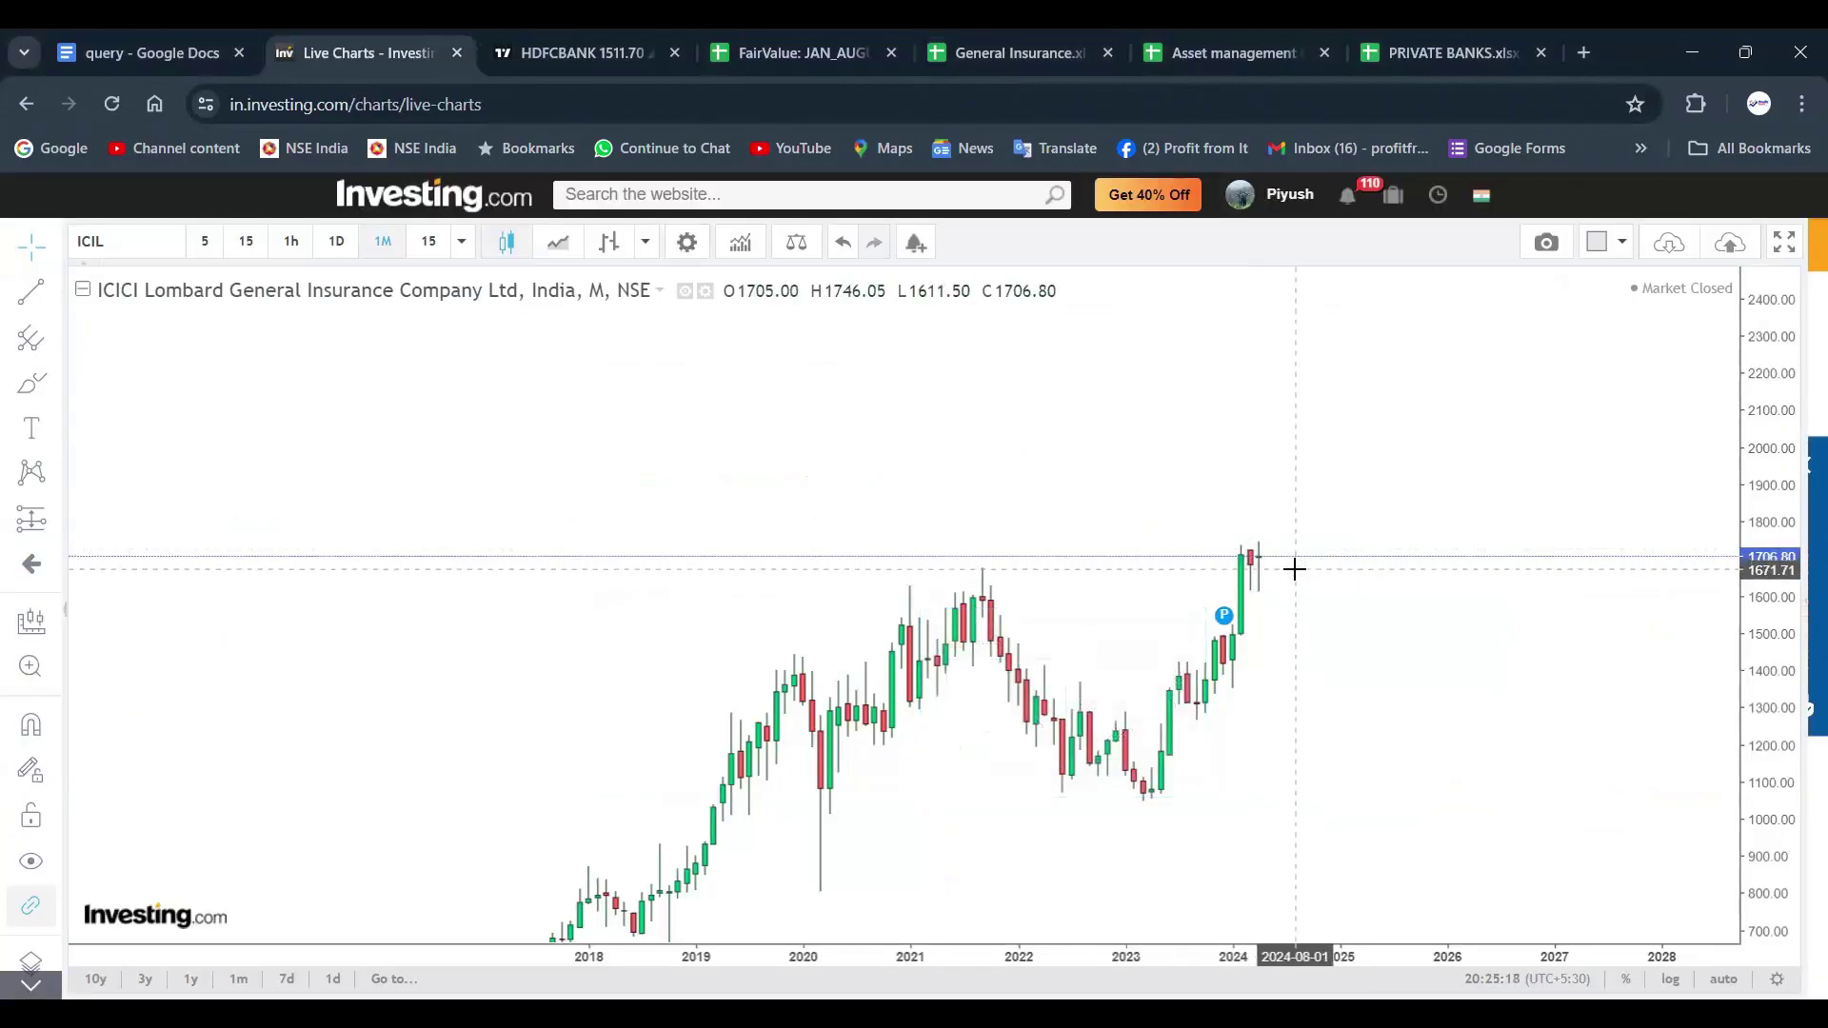
pyautogui.click(996, 48)
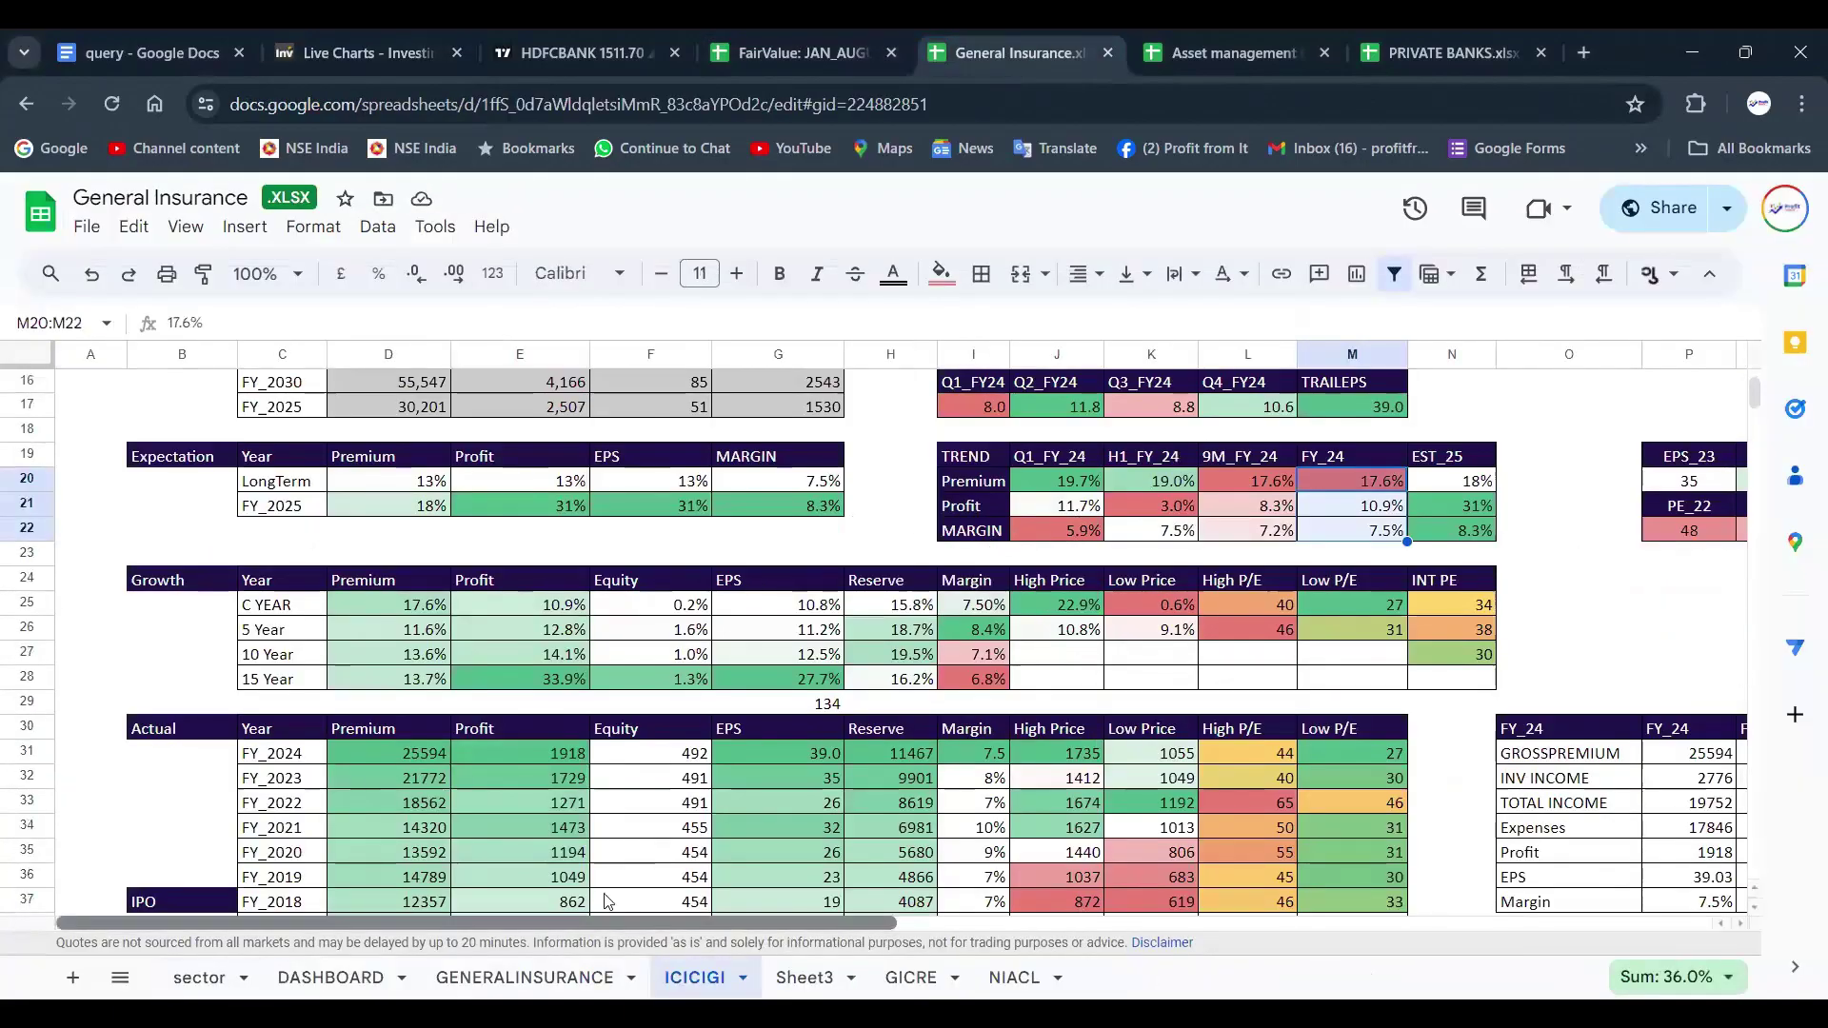
pyautogui.click(343, 52)
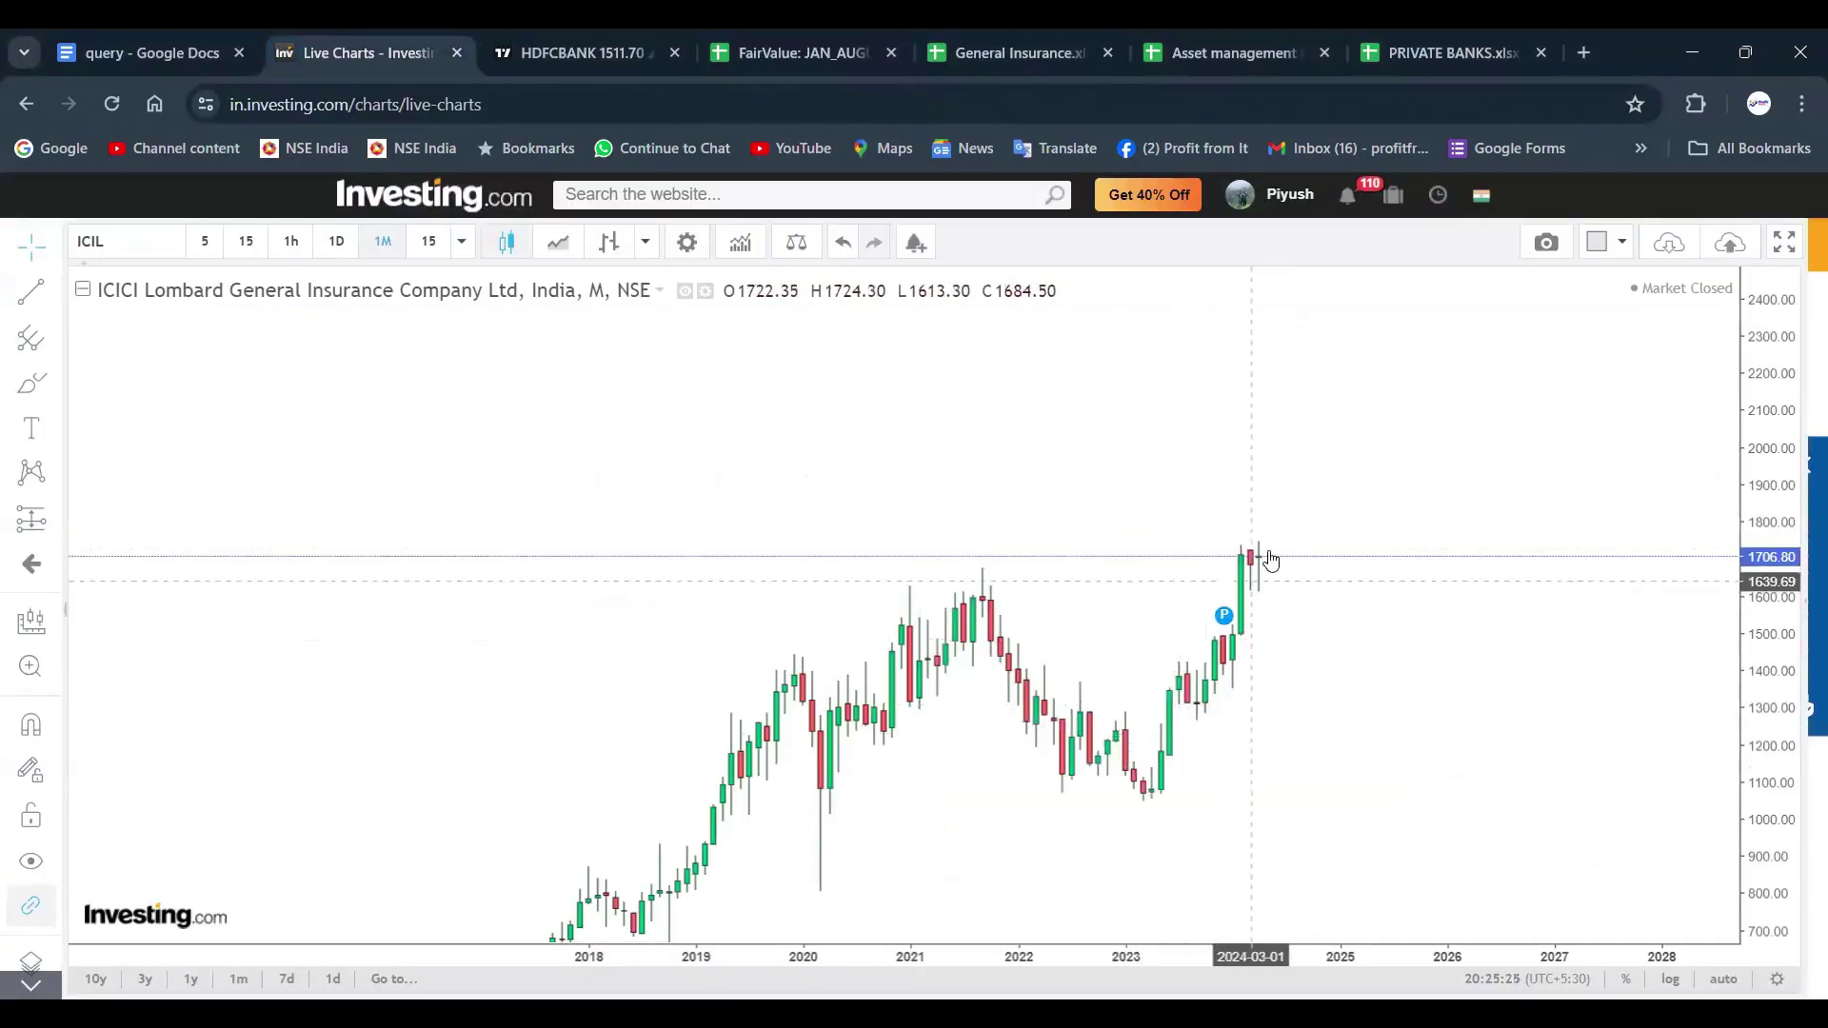
# Step: In the General Insurance spreadsheet, review the LongTerm expectations and FY_2030 premium estimate, drawing a temporary arrow from the FY_2024 actuals to FY_2030
pyautogui.click(1052, 56)
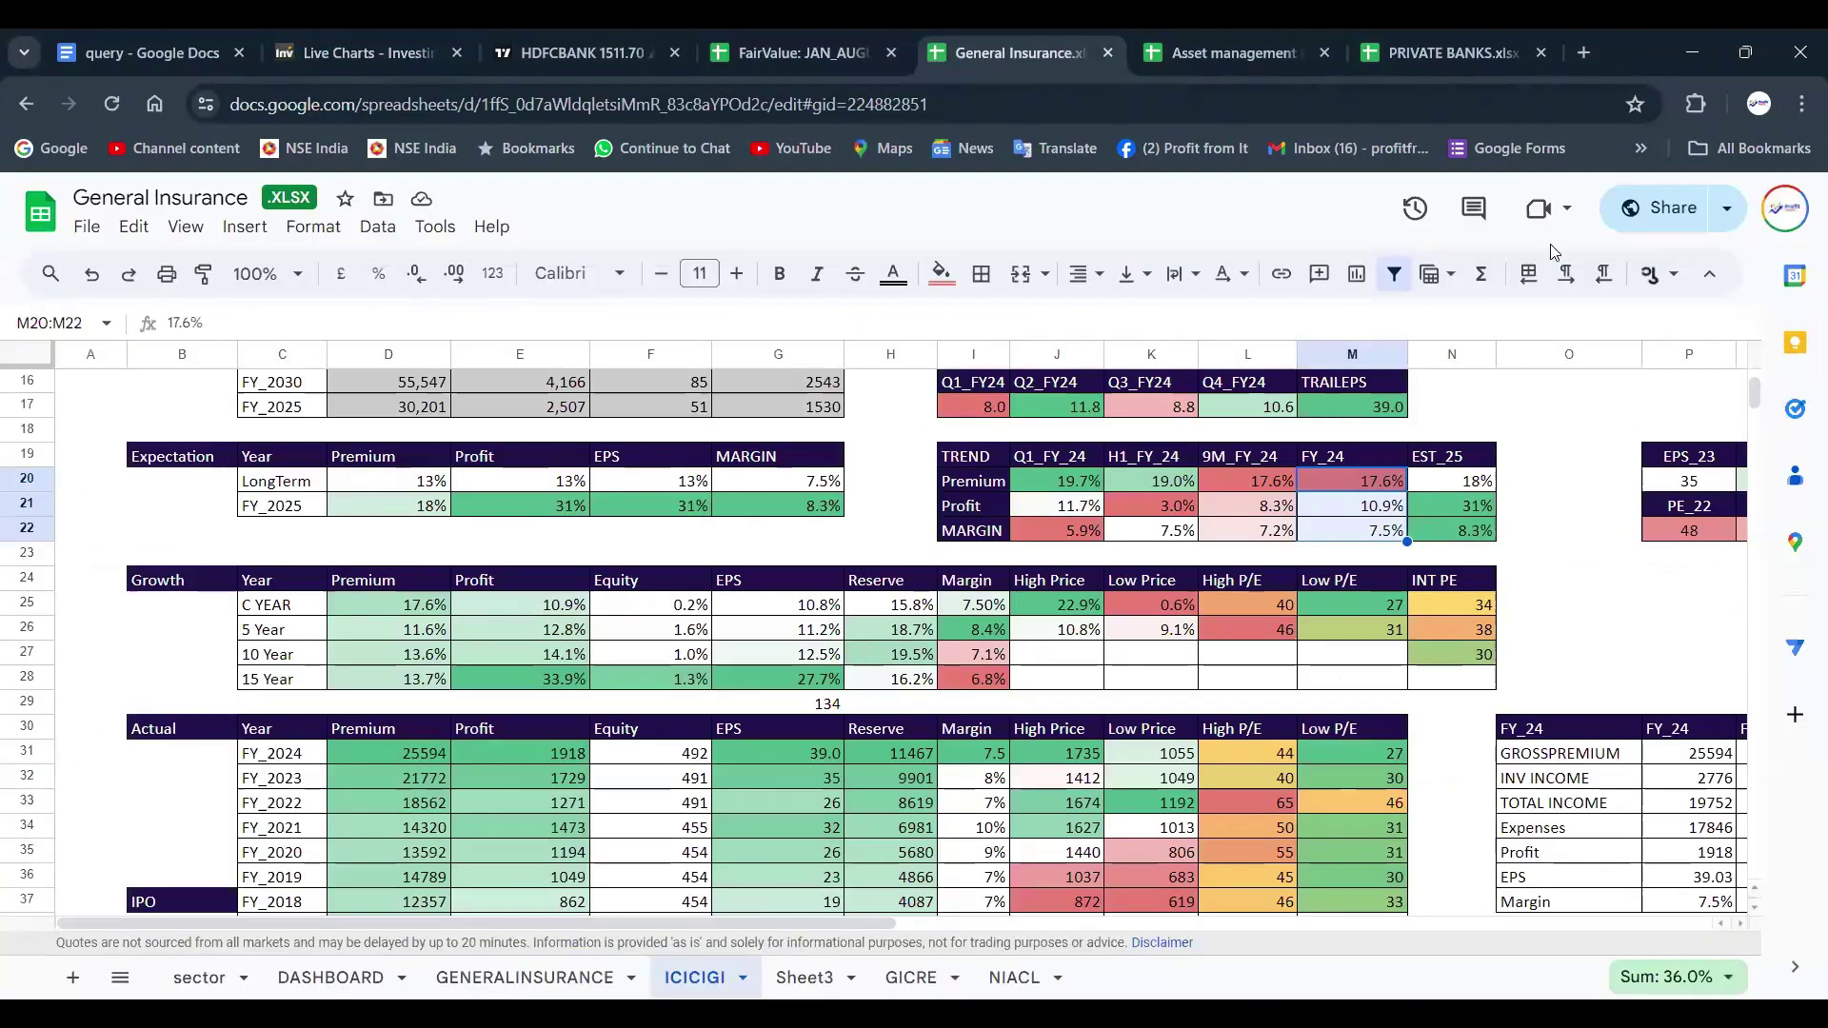
pyautogui.scroll(3, 510, 636)
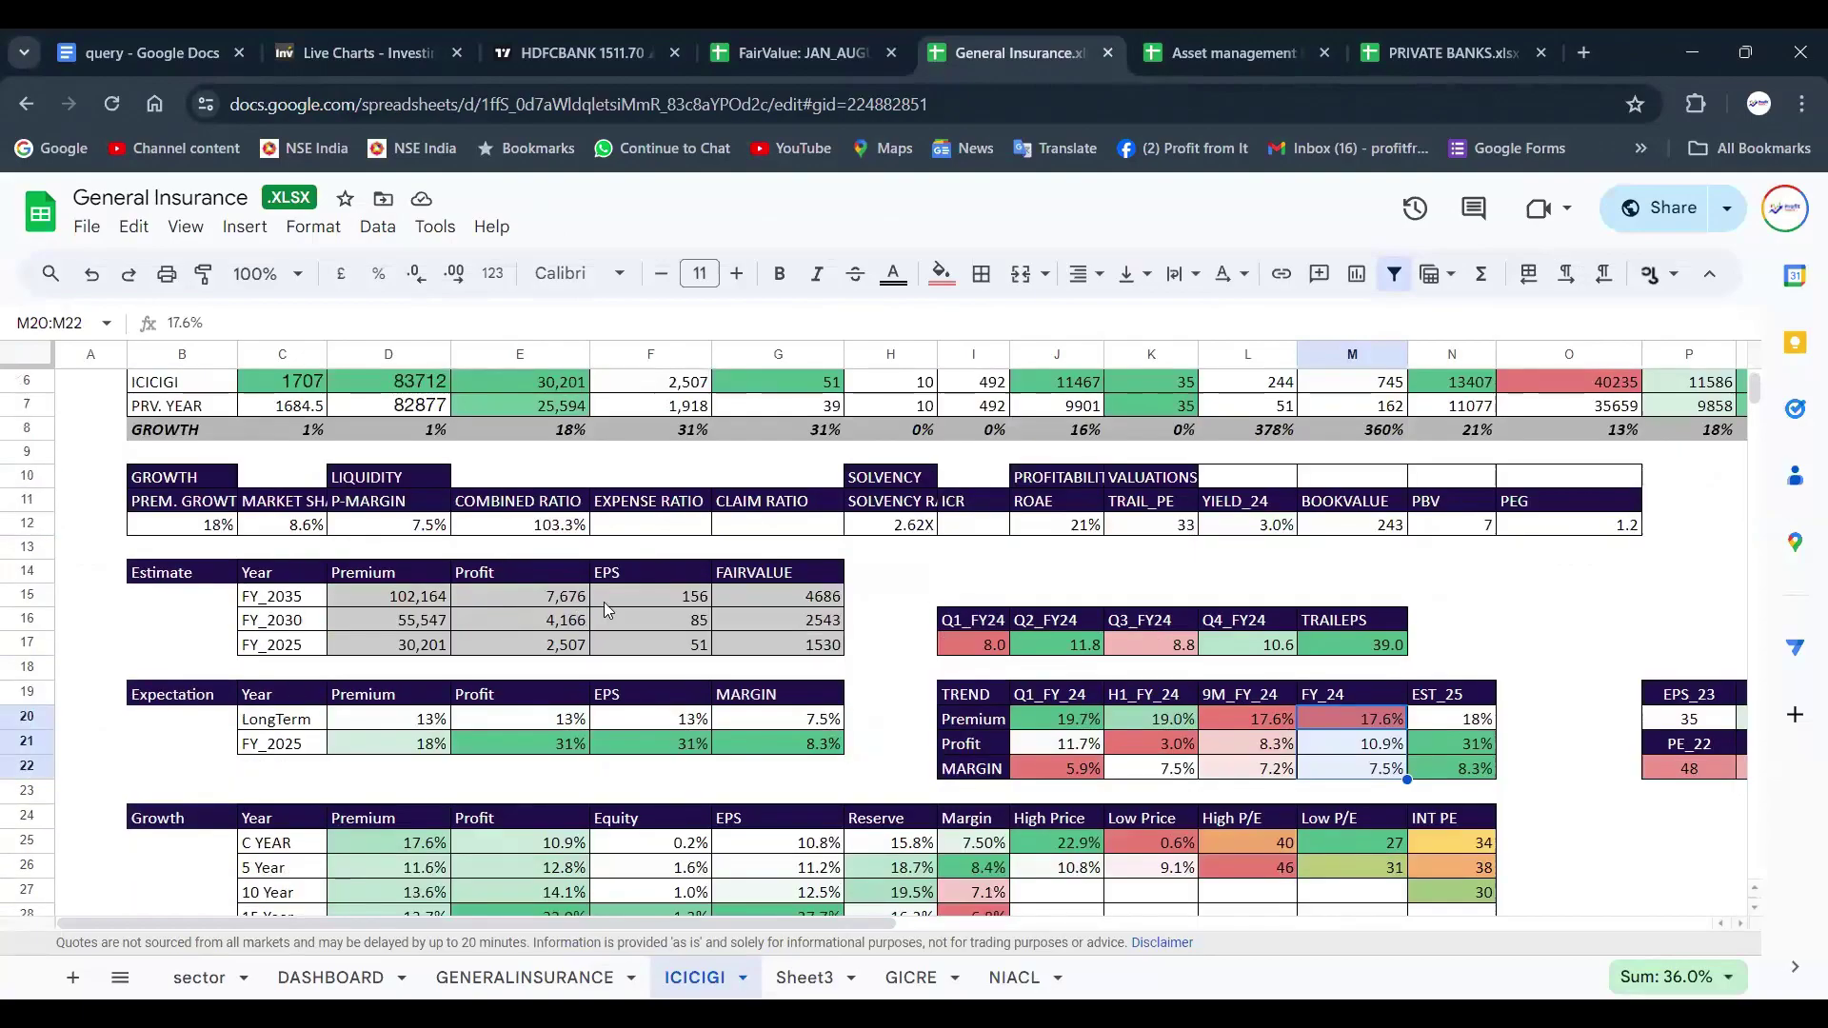
pyautogui.moveTo(433, 718); pyautogui.dragTo(705, 718)
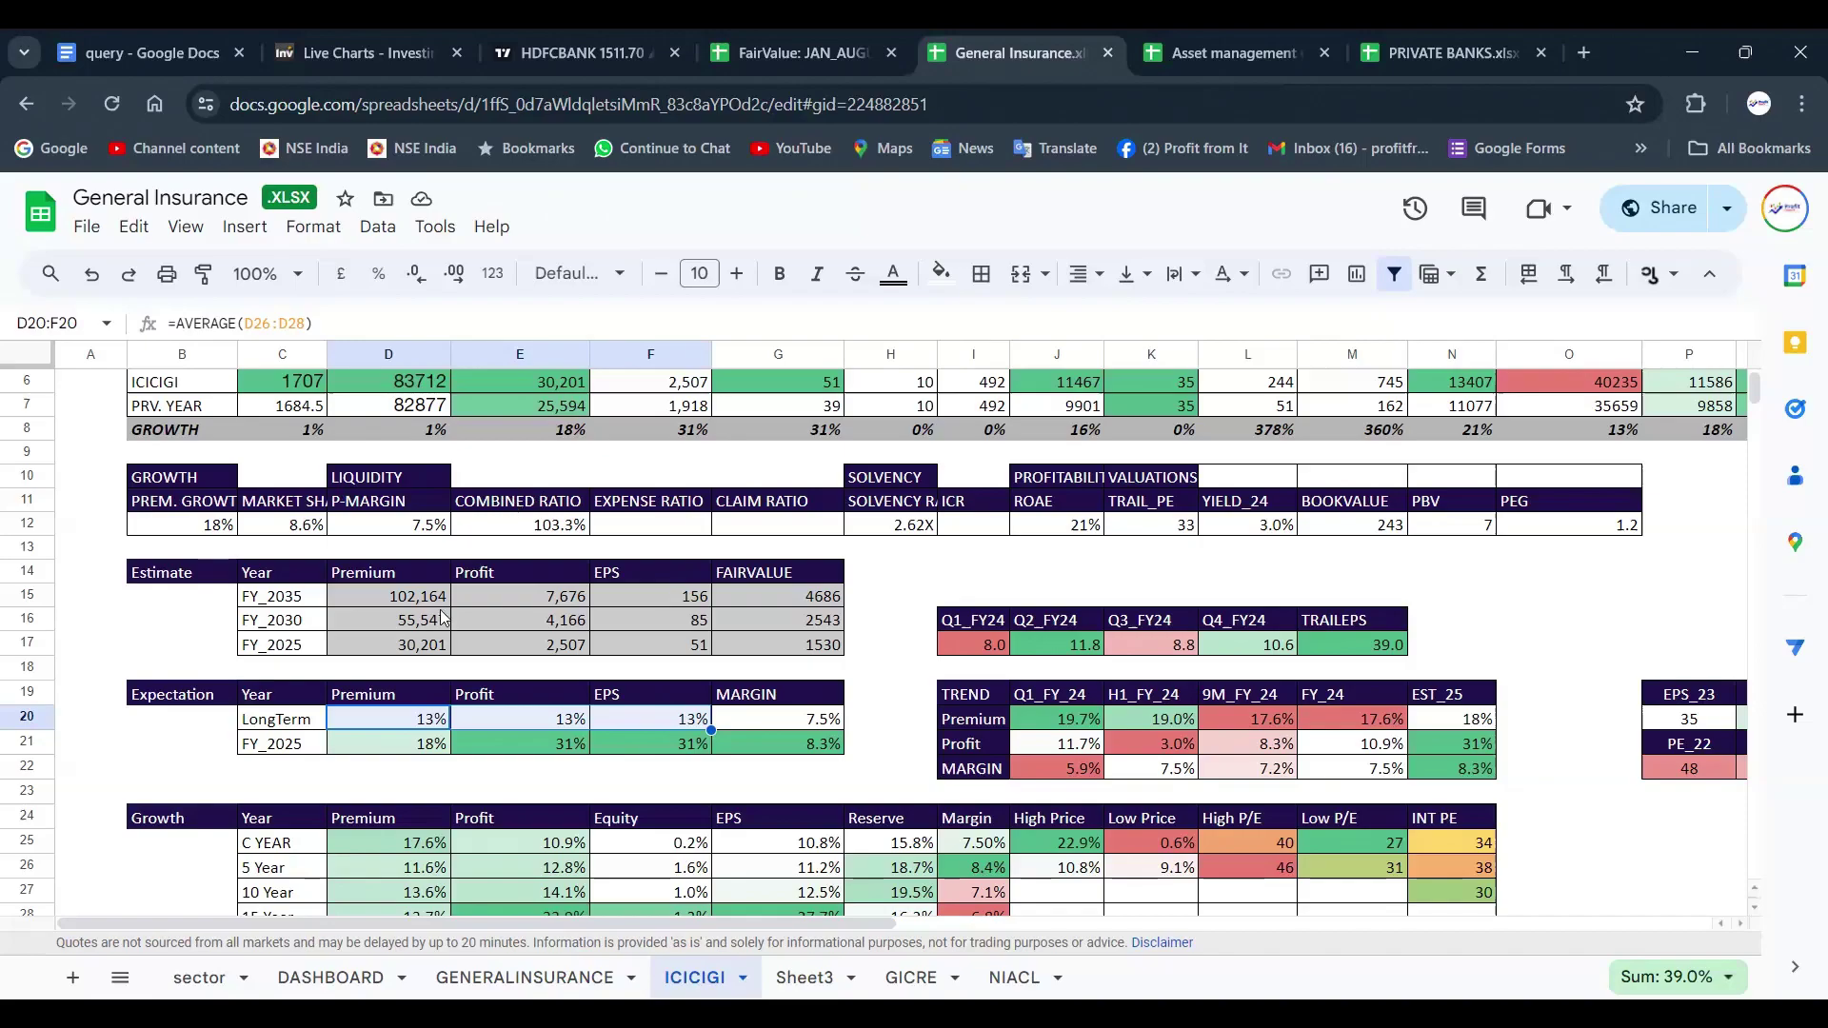
pyautogui.click(429, 622)
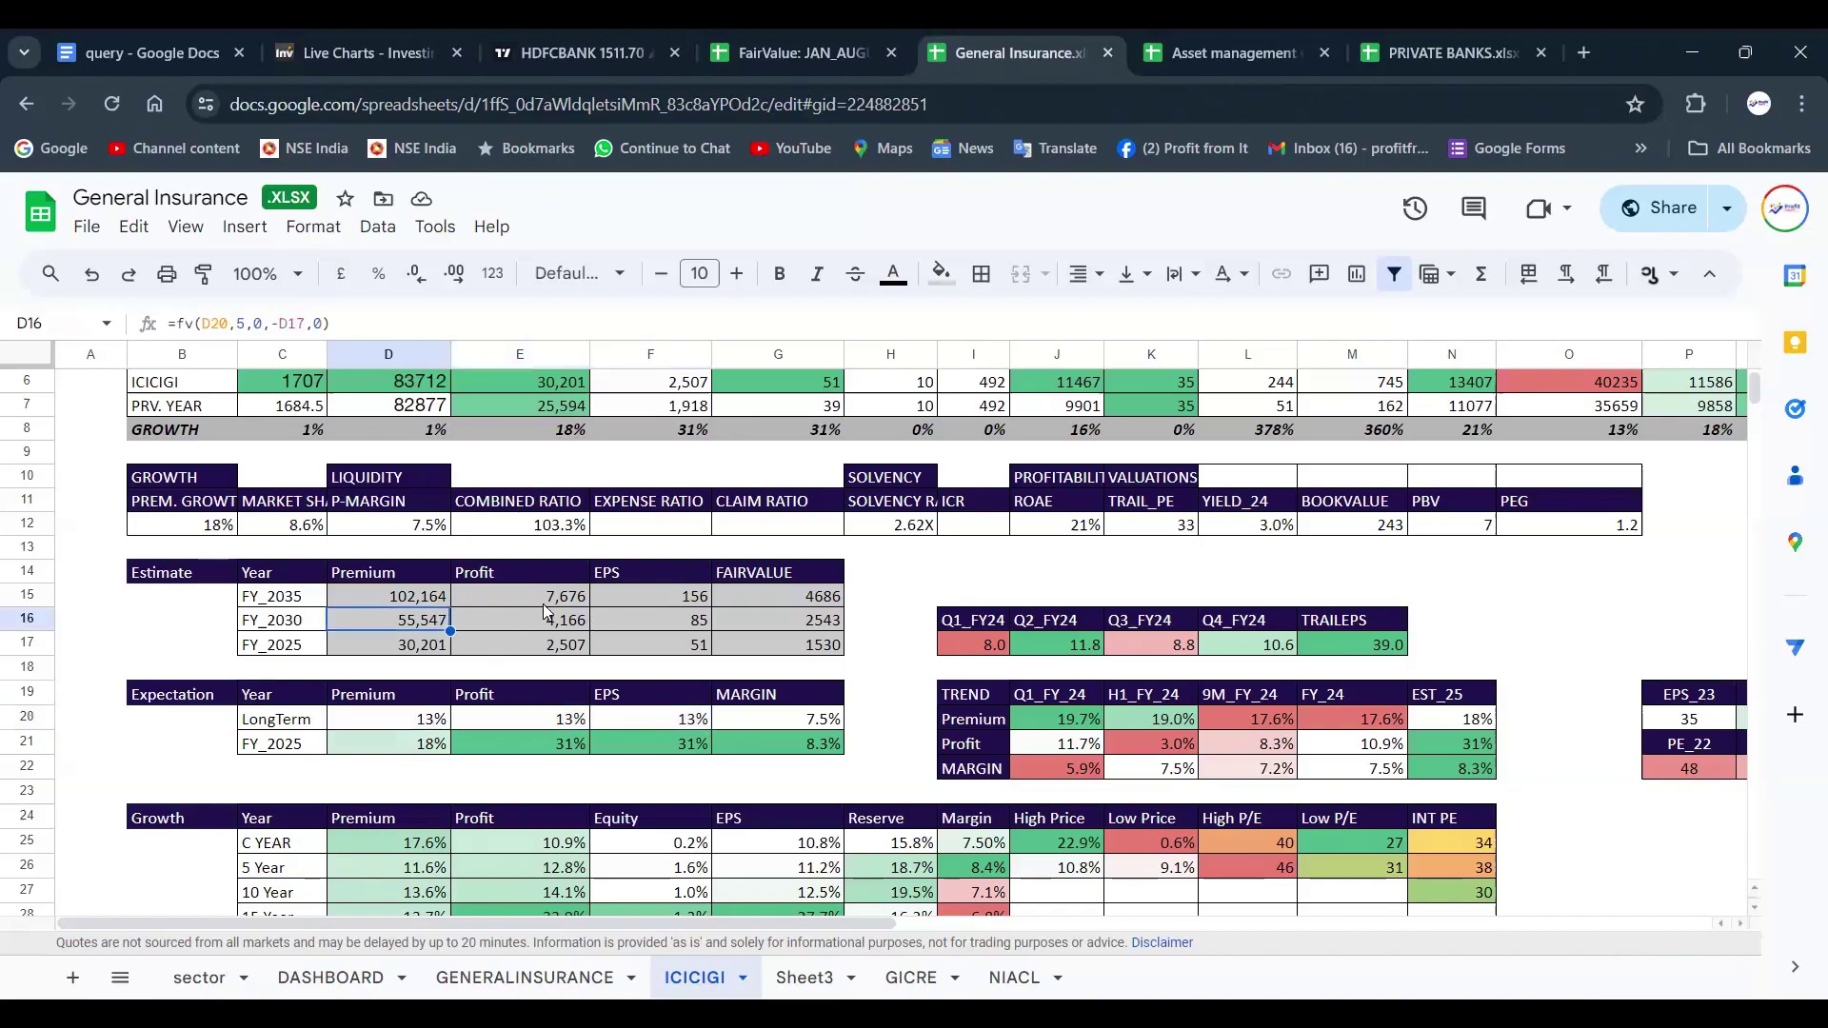
pyautogui.scroll(-2, 547, 610)
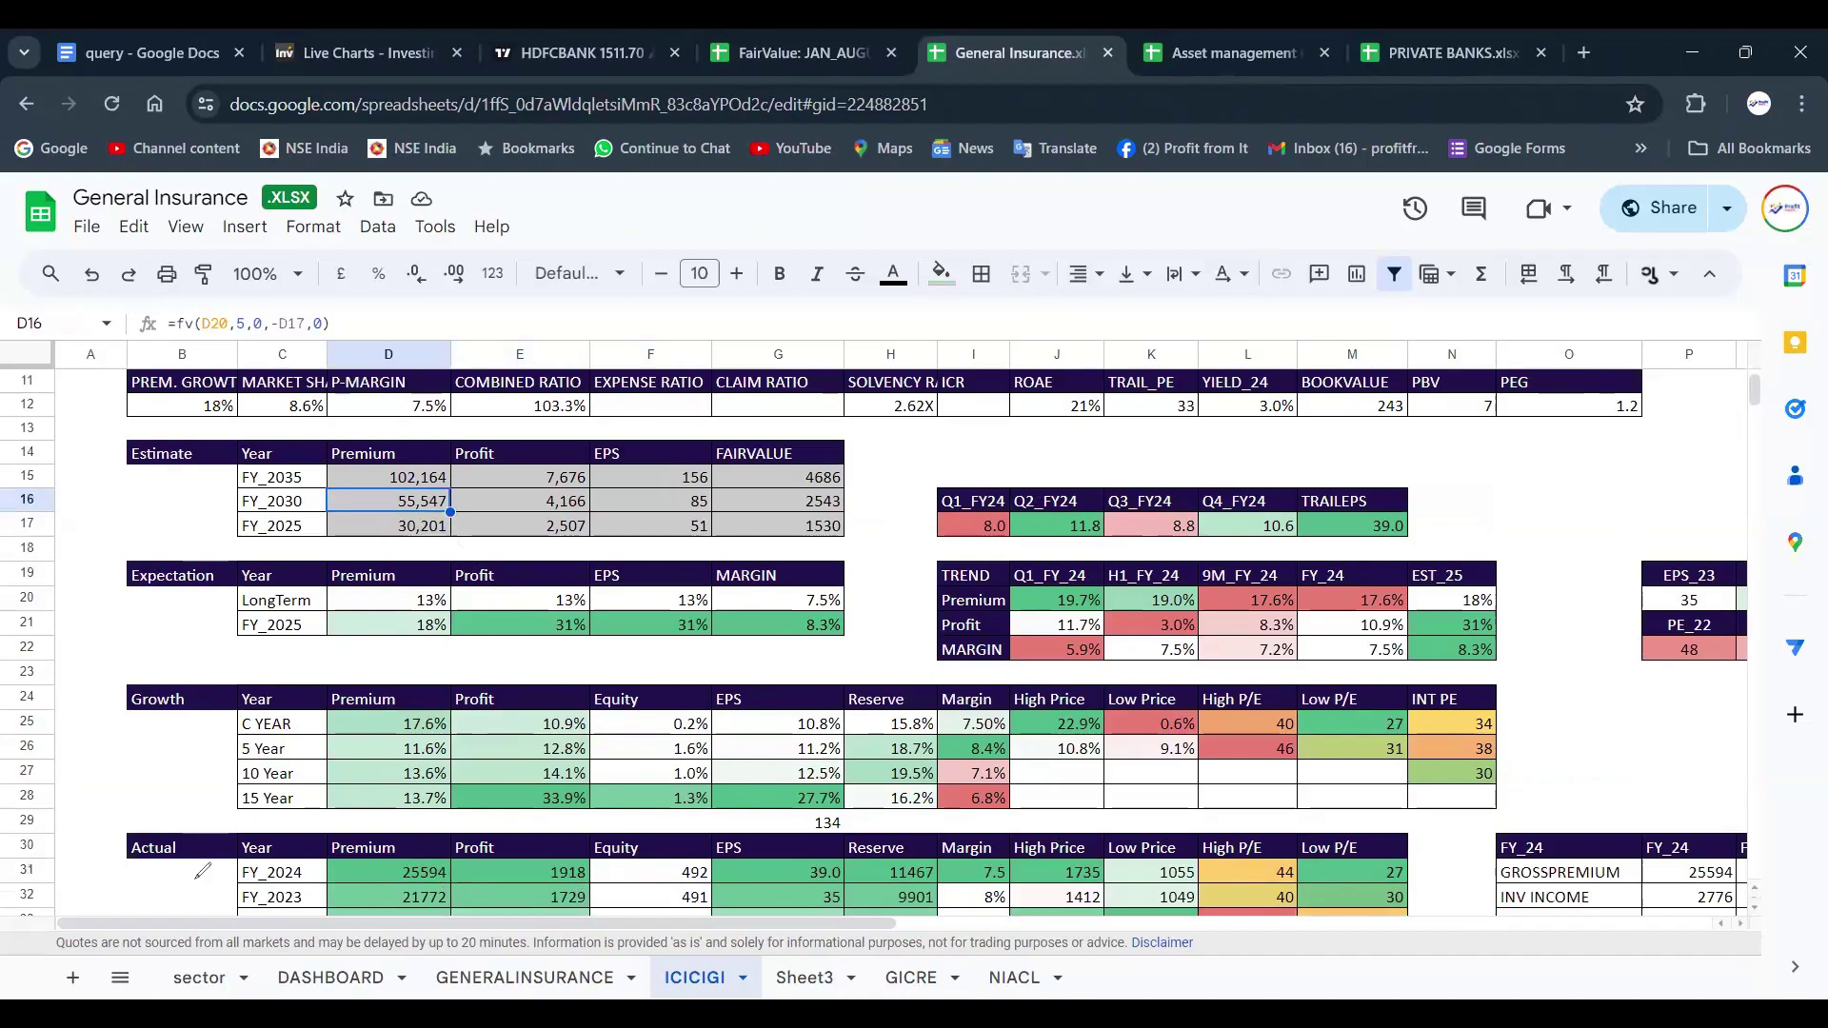
pyautogui.moveTo(205, 869)
pyautogui.mouseDown()
pyautogui.moveTo(209, 493)
pyautogui.moveTo(251, 505)
pyautogui.moveTo(231, 521)
pyautogui.mouseUp()
pyautogui.moveTo(977, 401)
pyautogui.mouseDown()
pyautogui.moveTo(978, 435)
pyautogui.moveTo(1085, 390)
pyautogui.moveTo(1058, 419)
pyautogui.mouseUp()
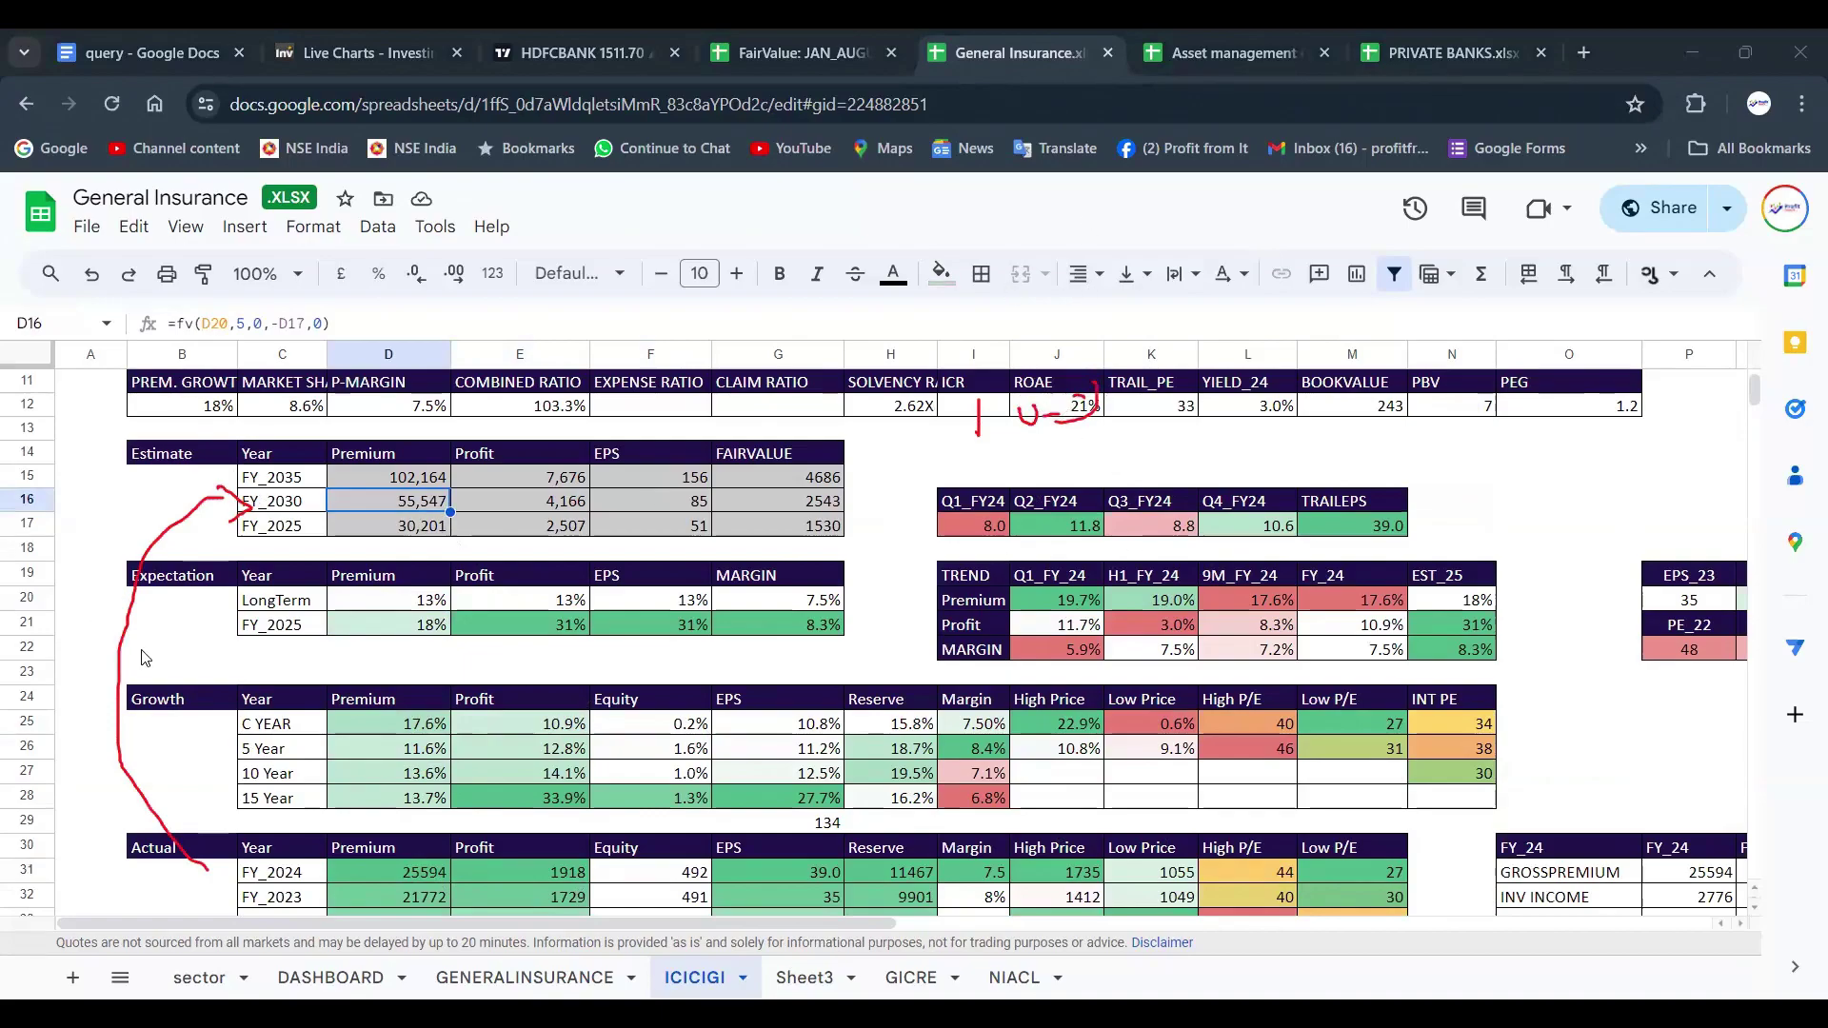
# Step: Highlight the actual premium figures from FY_2007 through FY_2017
pyautogui.scroll(-5, 505, 792)
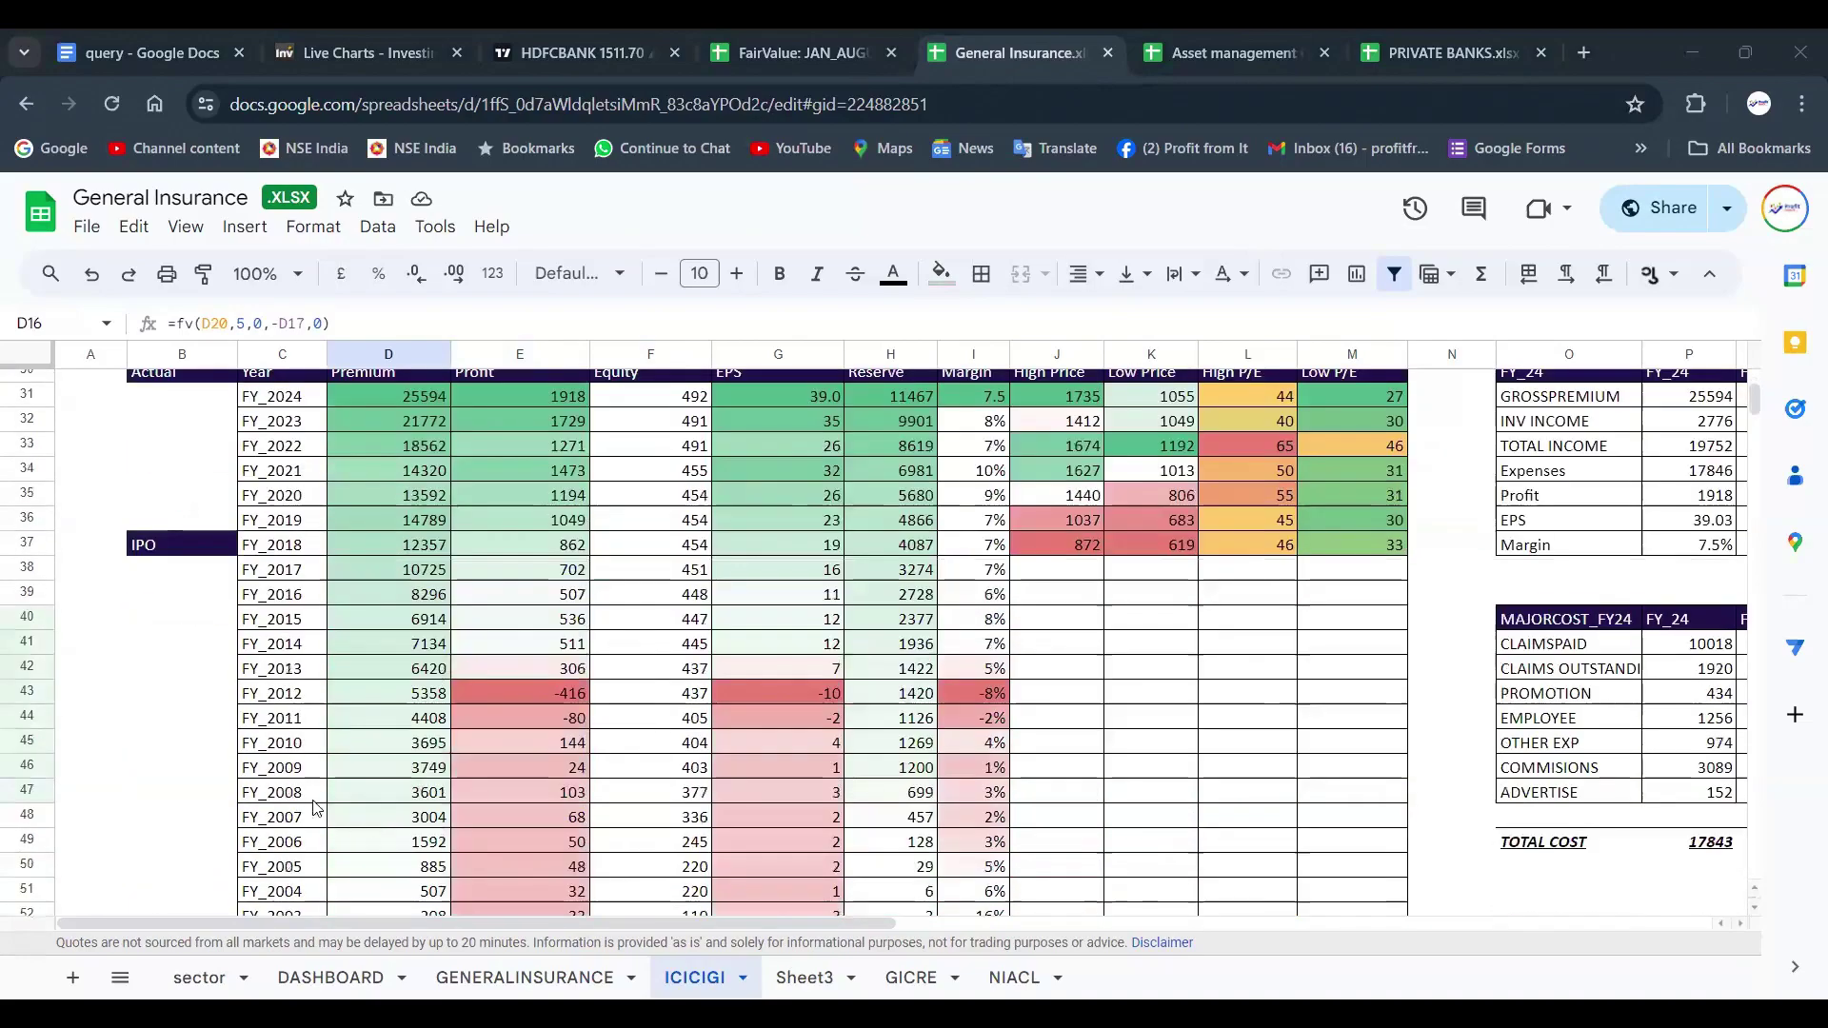
pyautogui.moveTo(295, 824); pyautogui.dragTo(409, 571)
pyautogui.moveTo(415, 825); pyautogui.dragTo(419, 576)
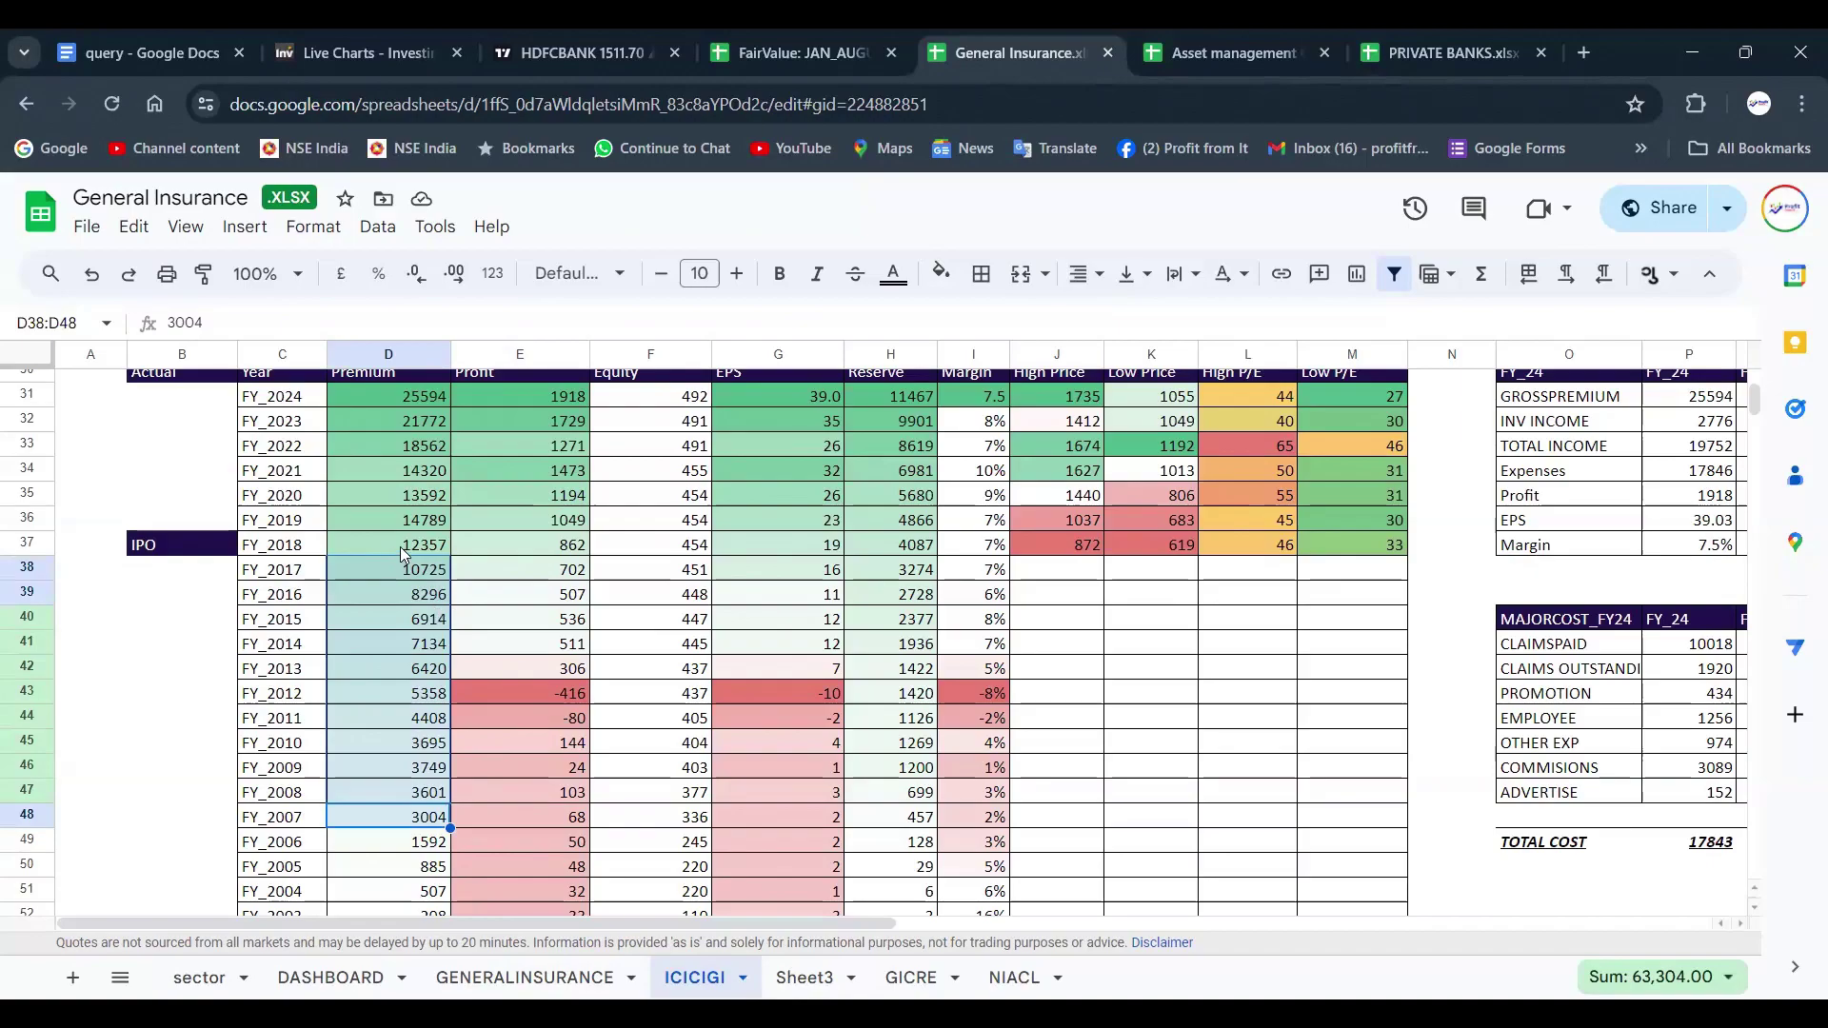
# Step: Highlight the whole Actual history from Year to Margin, followed by only the FY_2007 to FY_2024 figures
pyautogui.scroll(2, 400, 557)
pyautogui.click(286, 490)
pyautogui.moveTo(507, 499); pyautogui.dragTo(993, 864)
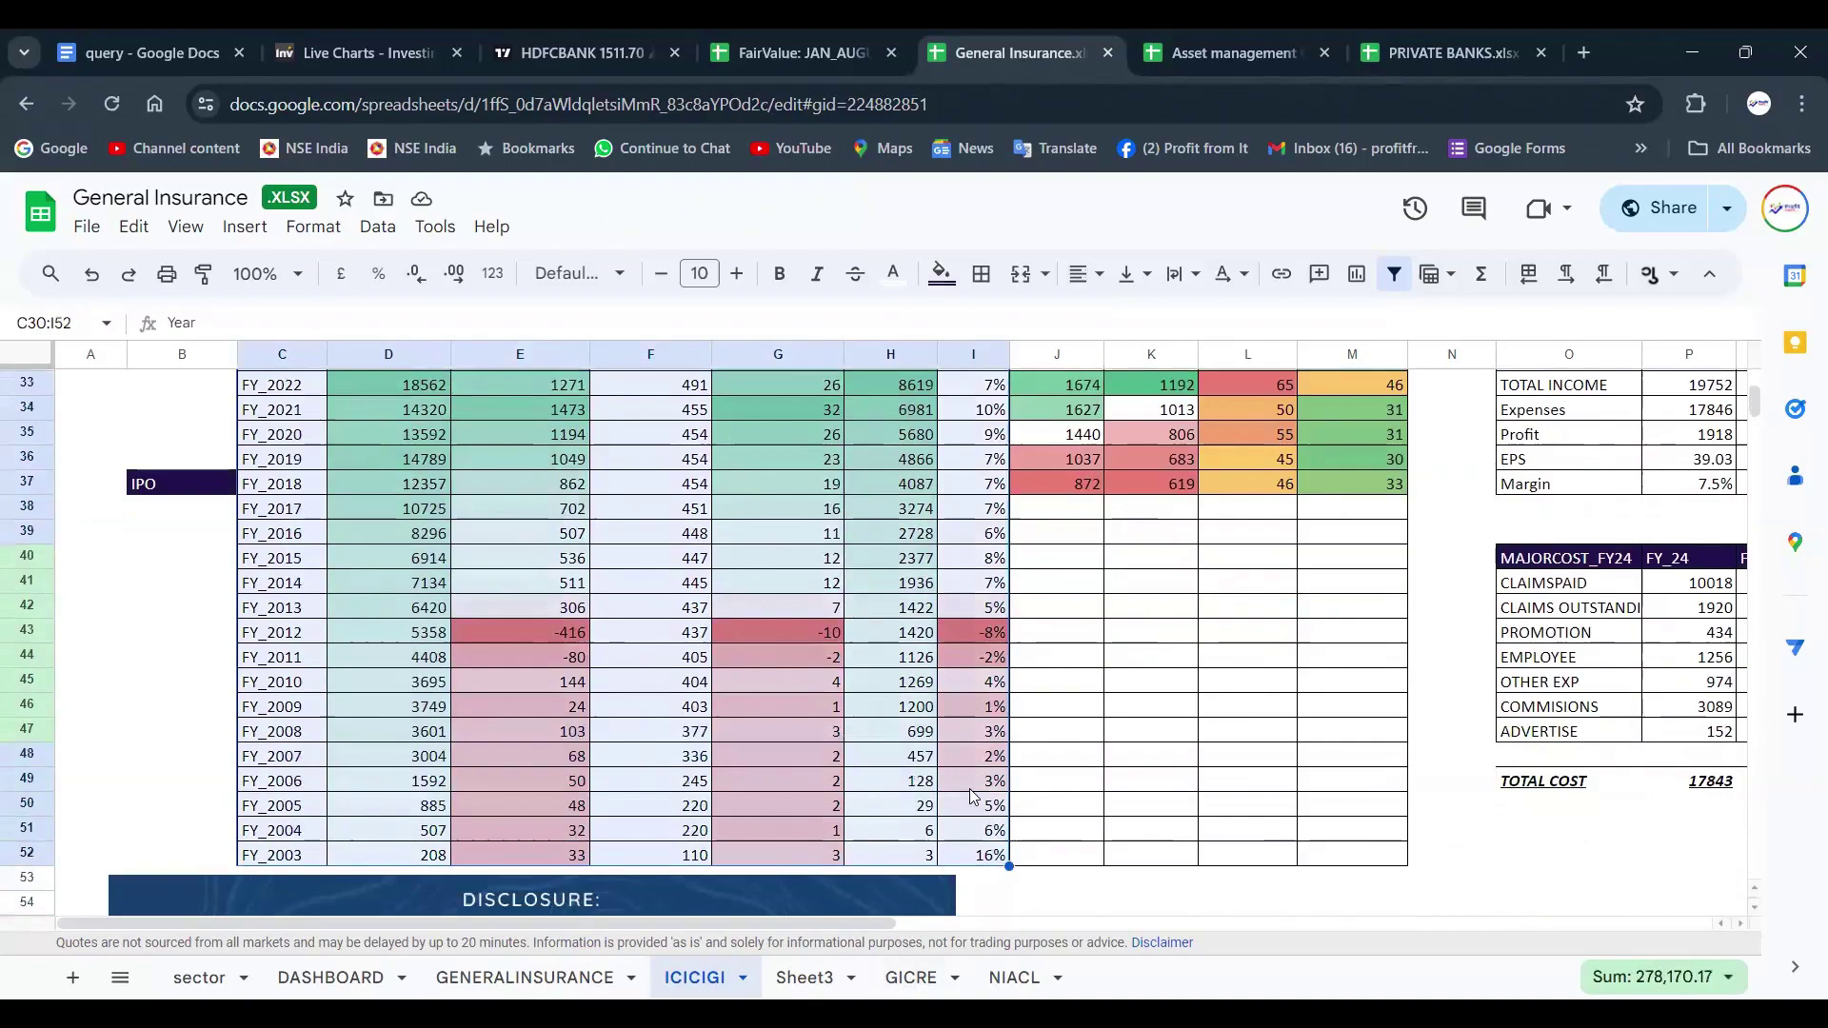
pyautogui.scroll(2, 971, 790)
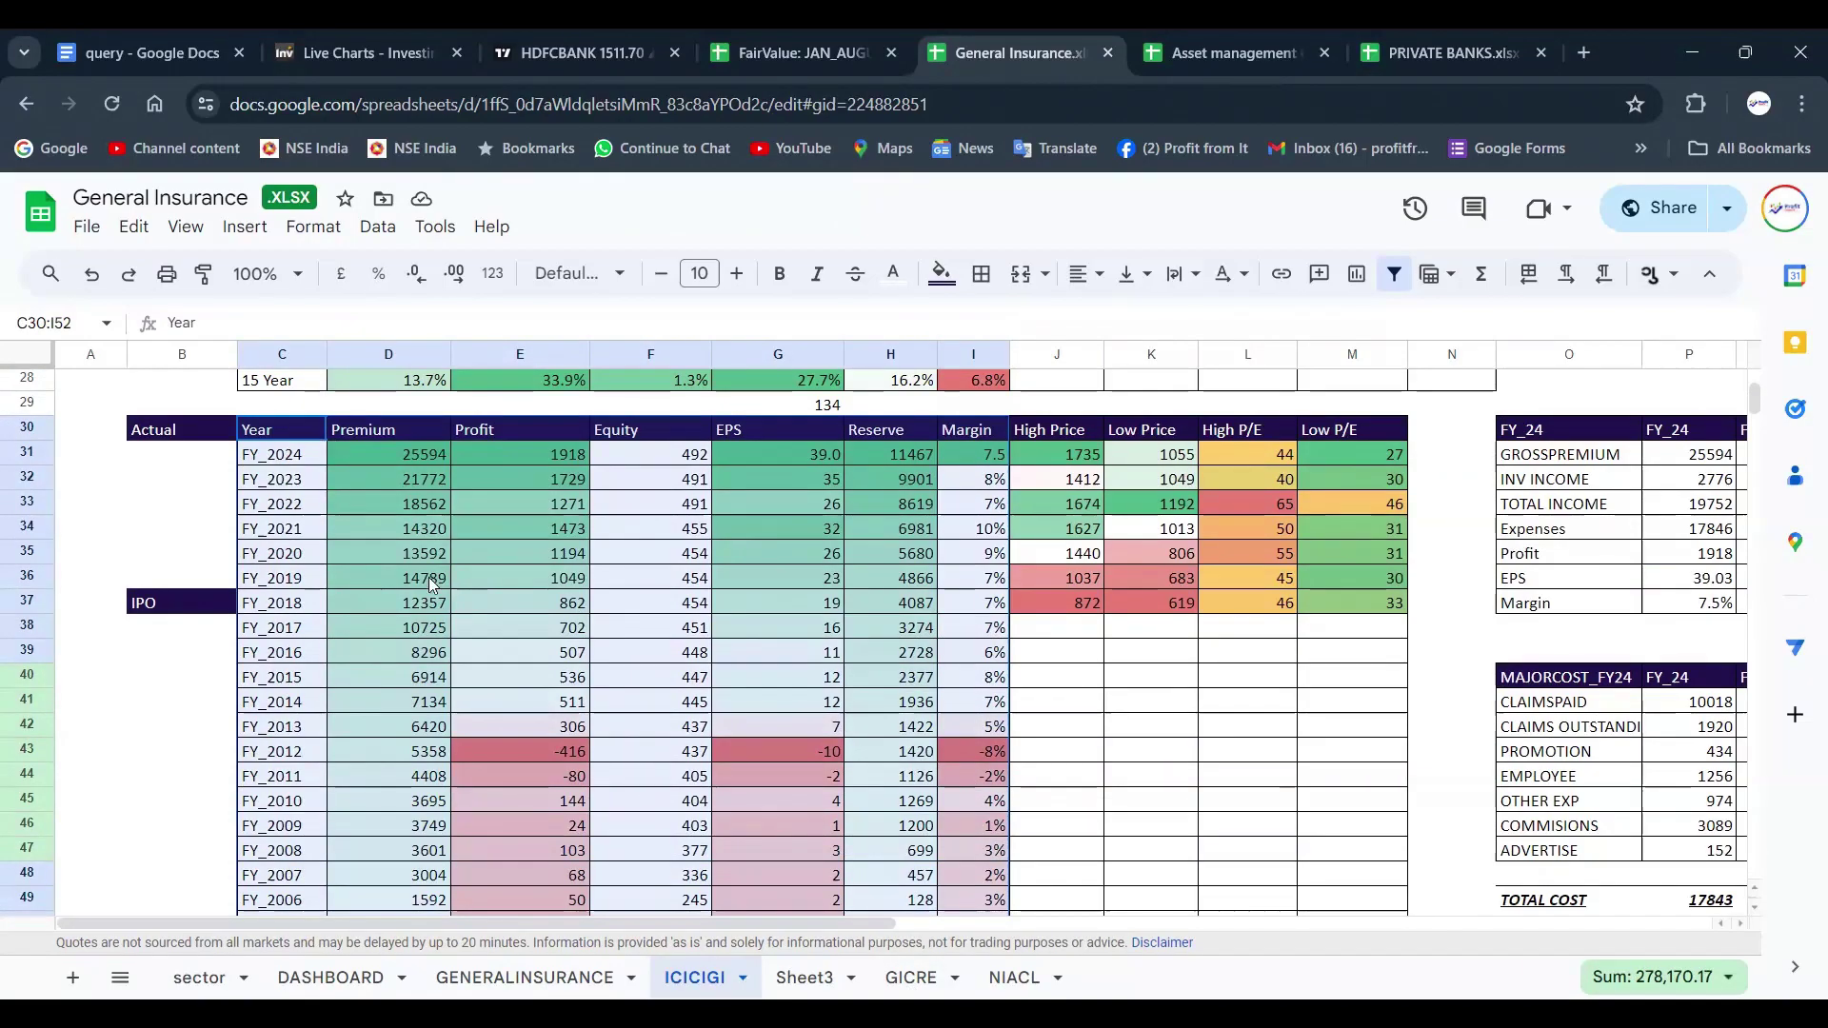
pyautogui.moveTo(404, 874); pyautogui.dragTo(990, 462)
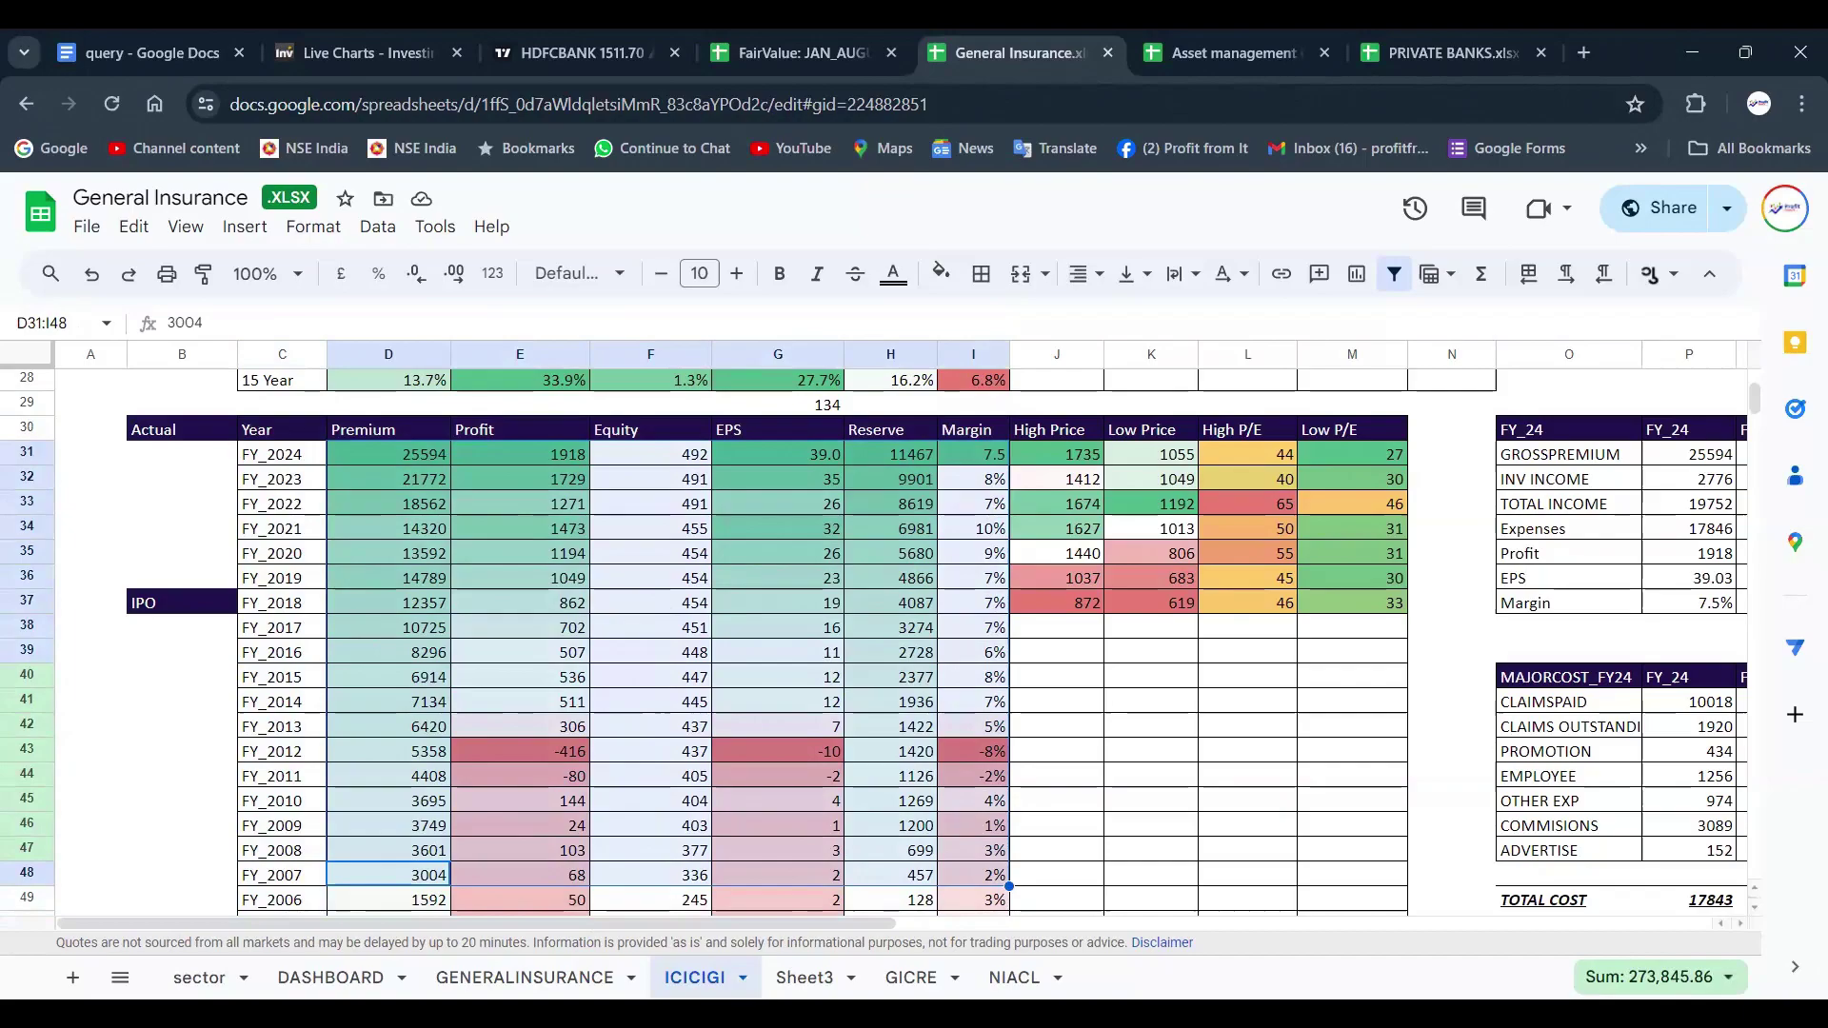
# Step: Compare the FY_2035 premium estimate with the FY_2024 actual premium and inspect the FY_2035 fair value formula
pyautogui.scroll(5, 491, 621)
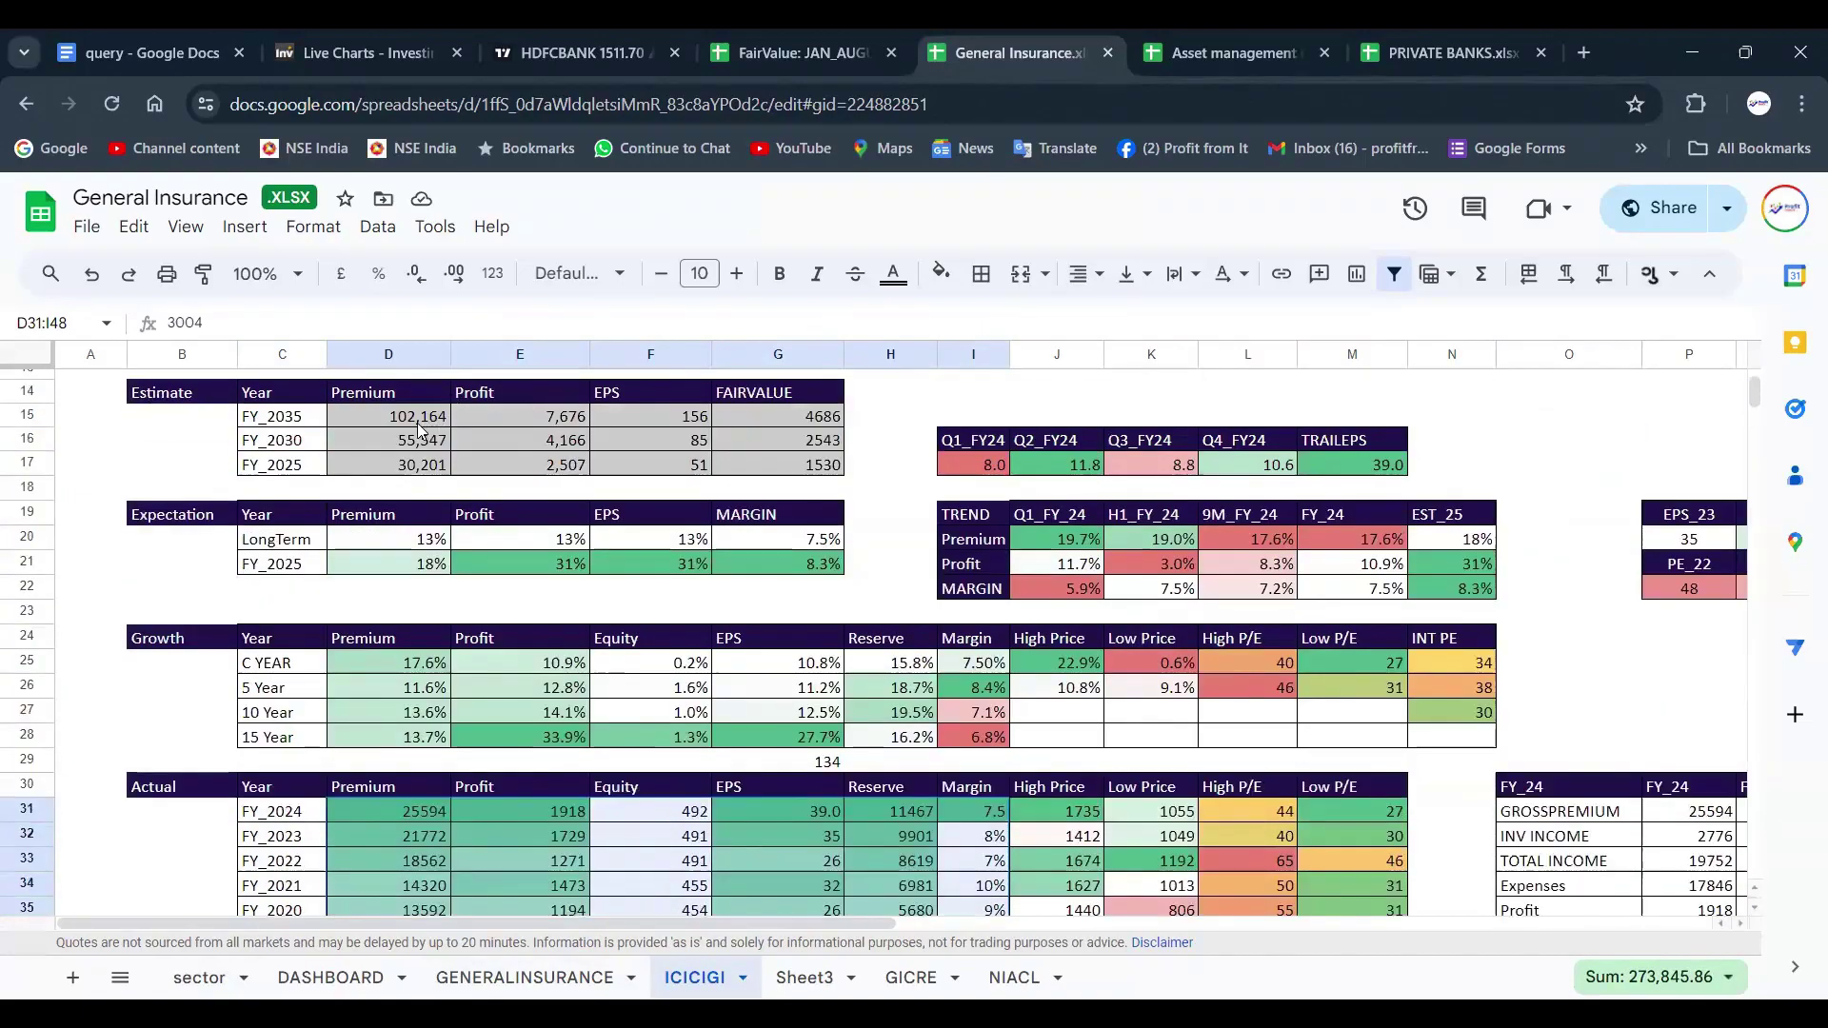
pyautogui.click(418, 426)
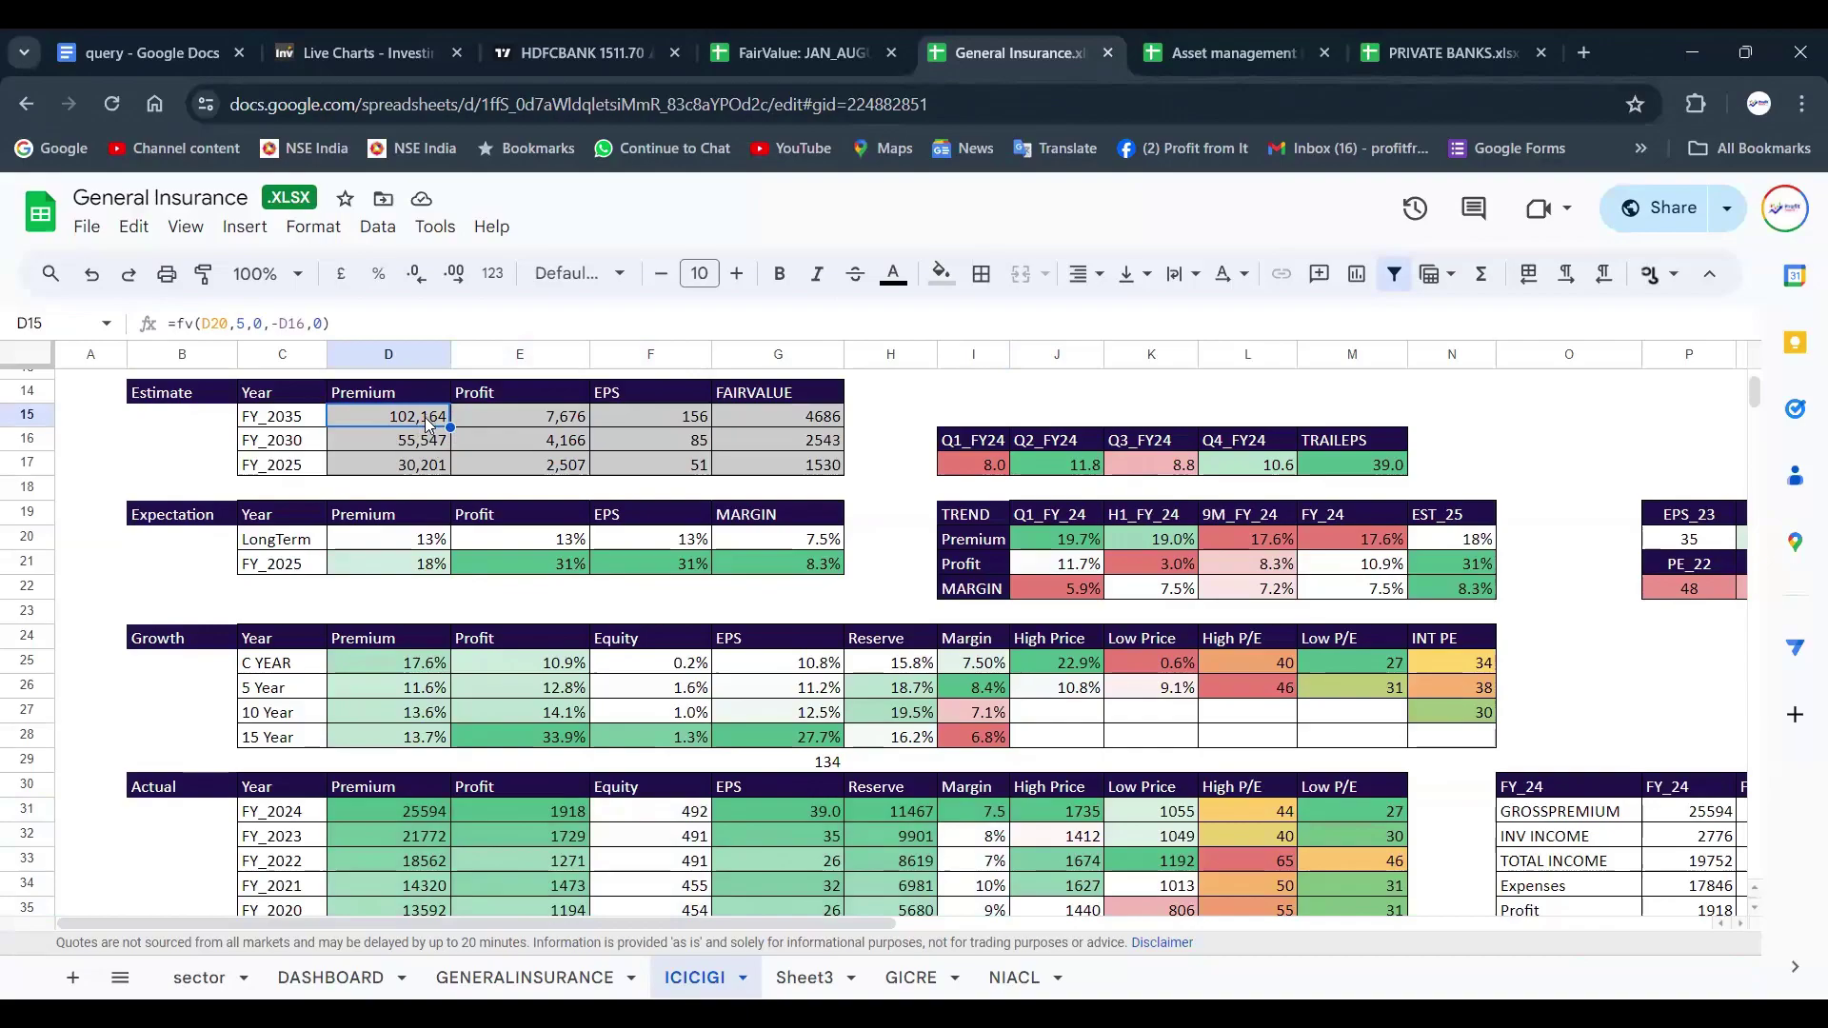
pyautogui.click(434, 820)
pyautogui.click(424, 419)
pyautogui.click(823, 420)
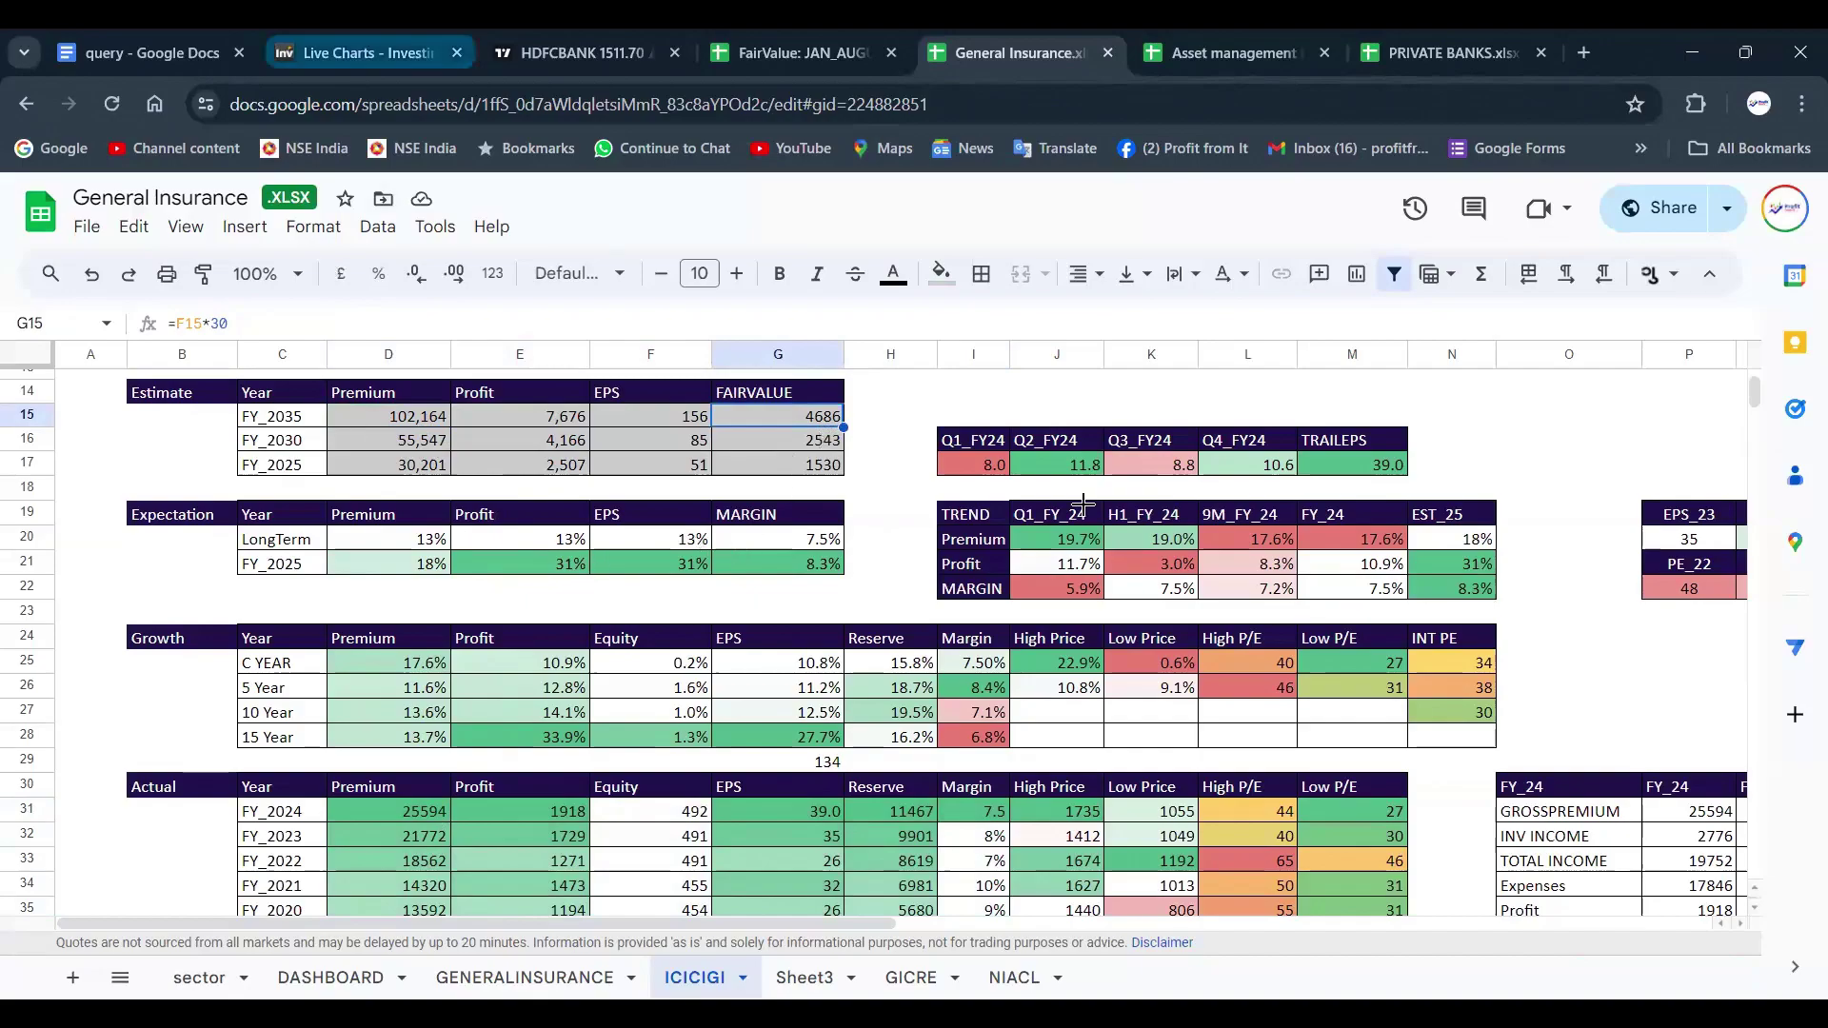
# Step: Switch to the ICICI Lombard chart, sketch a temporary rising price path from the latest candles, clear it and reframe the full history
pyautogui.hotkey('ctrl', '2')
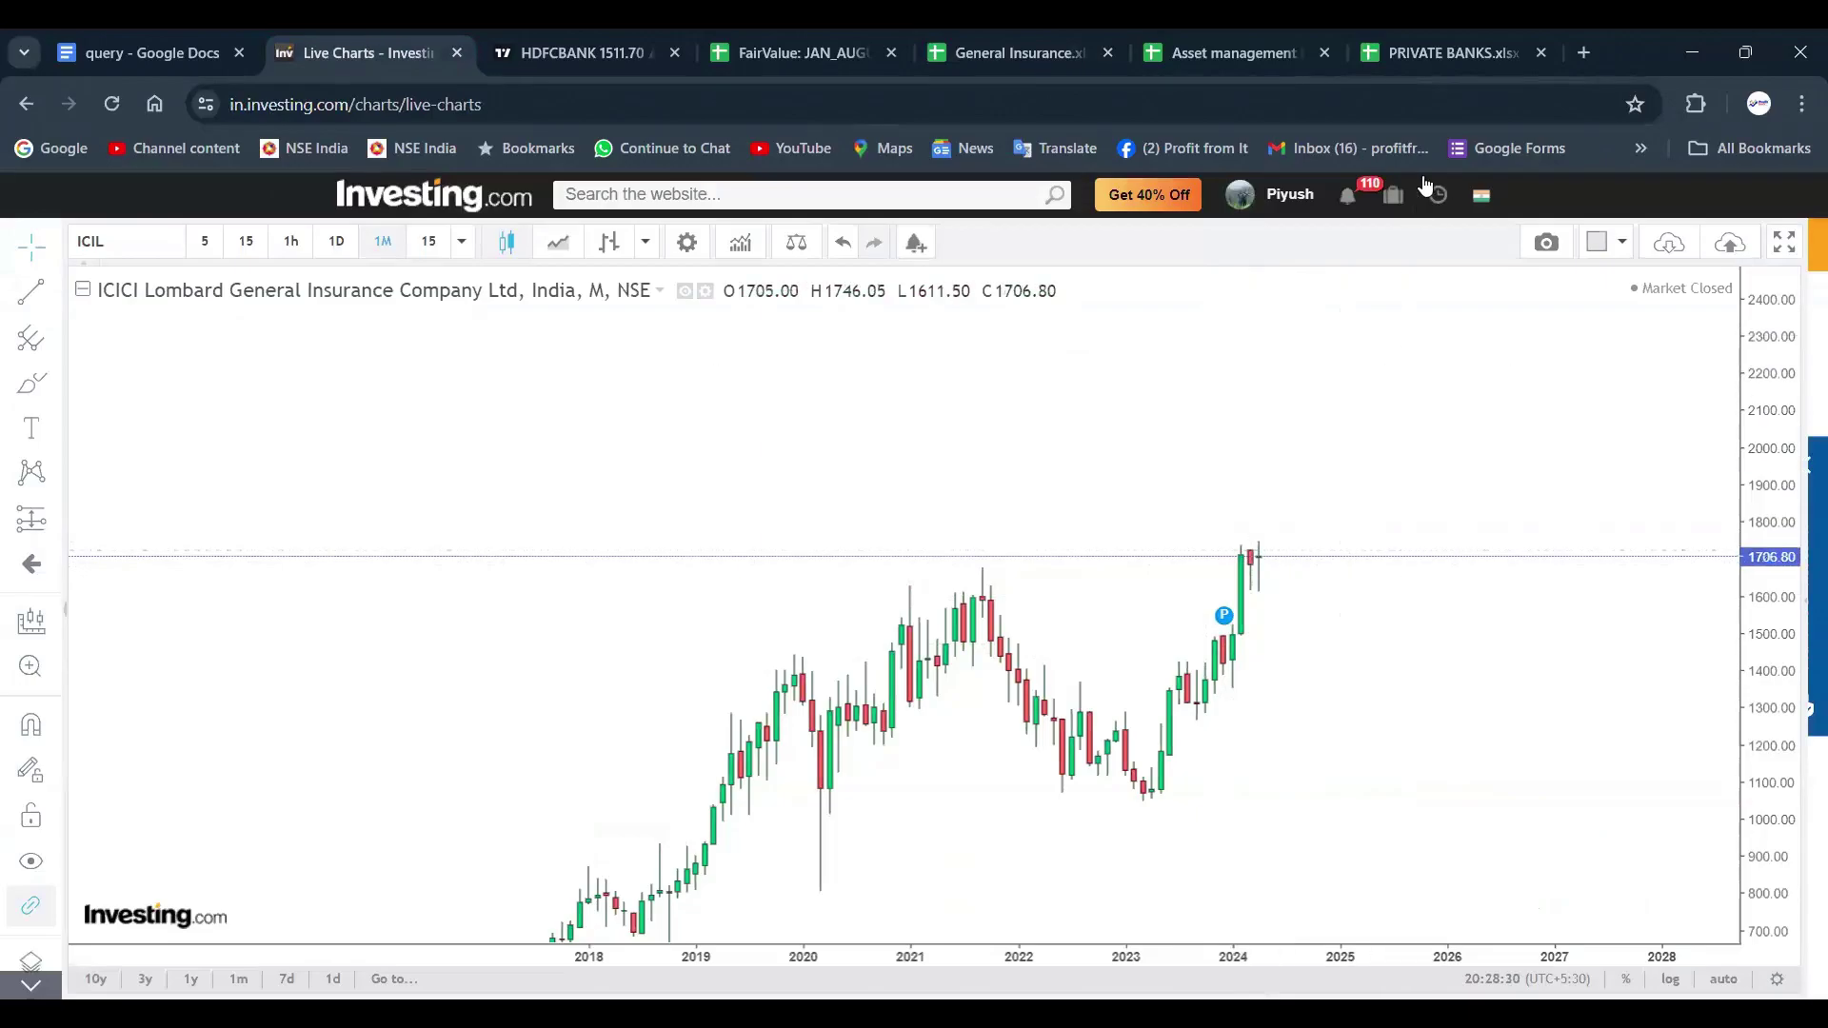
pyautogui.moveTo(1259, 544); pyautogui.dragTo(1419, 247)
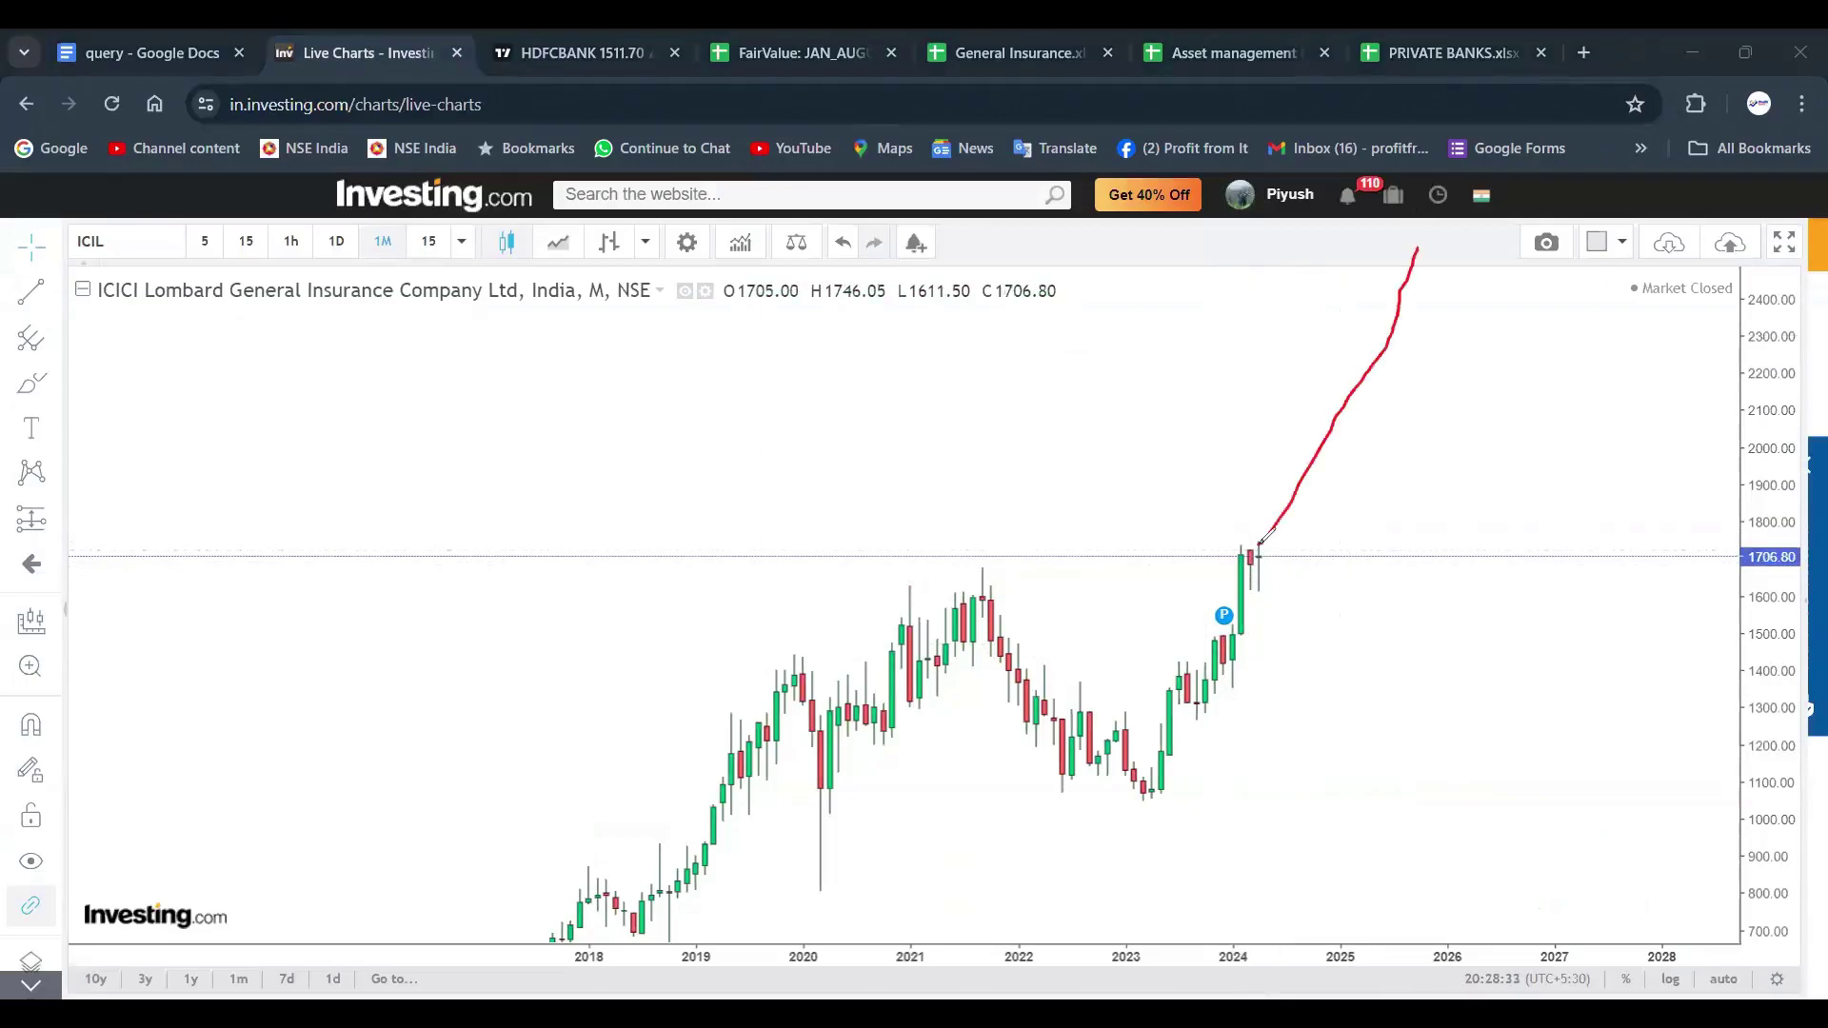
pyautogui.moveTo(1175, 550); pyautogui.dragTo(1204, 575)
pyautogui.moveTo(1265, 289)
pyautogui.mouseDown()
pyautogui.moveTo(1277, 307)
pyautogui.moveTo(1285, 279)
pyautogui.mouseUp()
pyautogui.moveTo(1220, 365); pyautogui.dragTo(1235, 393)
pyautogui.moveTo(1257, 543); pyautogui.dragTo(1325, 431)
pyautogui.moveTo(1281, 560)
pyautogui.mouseDown()
pyautogui.moveTo(1066, 550)
pyautogui.moveTo(1137, 811)
pyautogui.moveTo(1287, 576)
pyautogui.moveTo(1249, 558)
pyautogui.mouseUp()
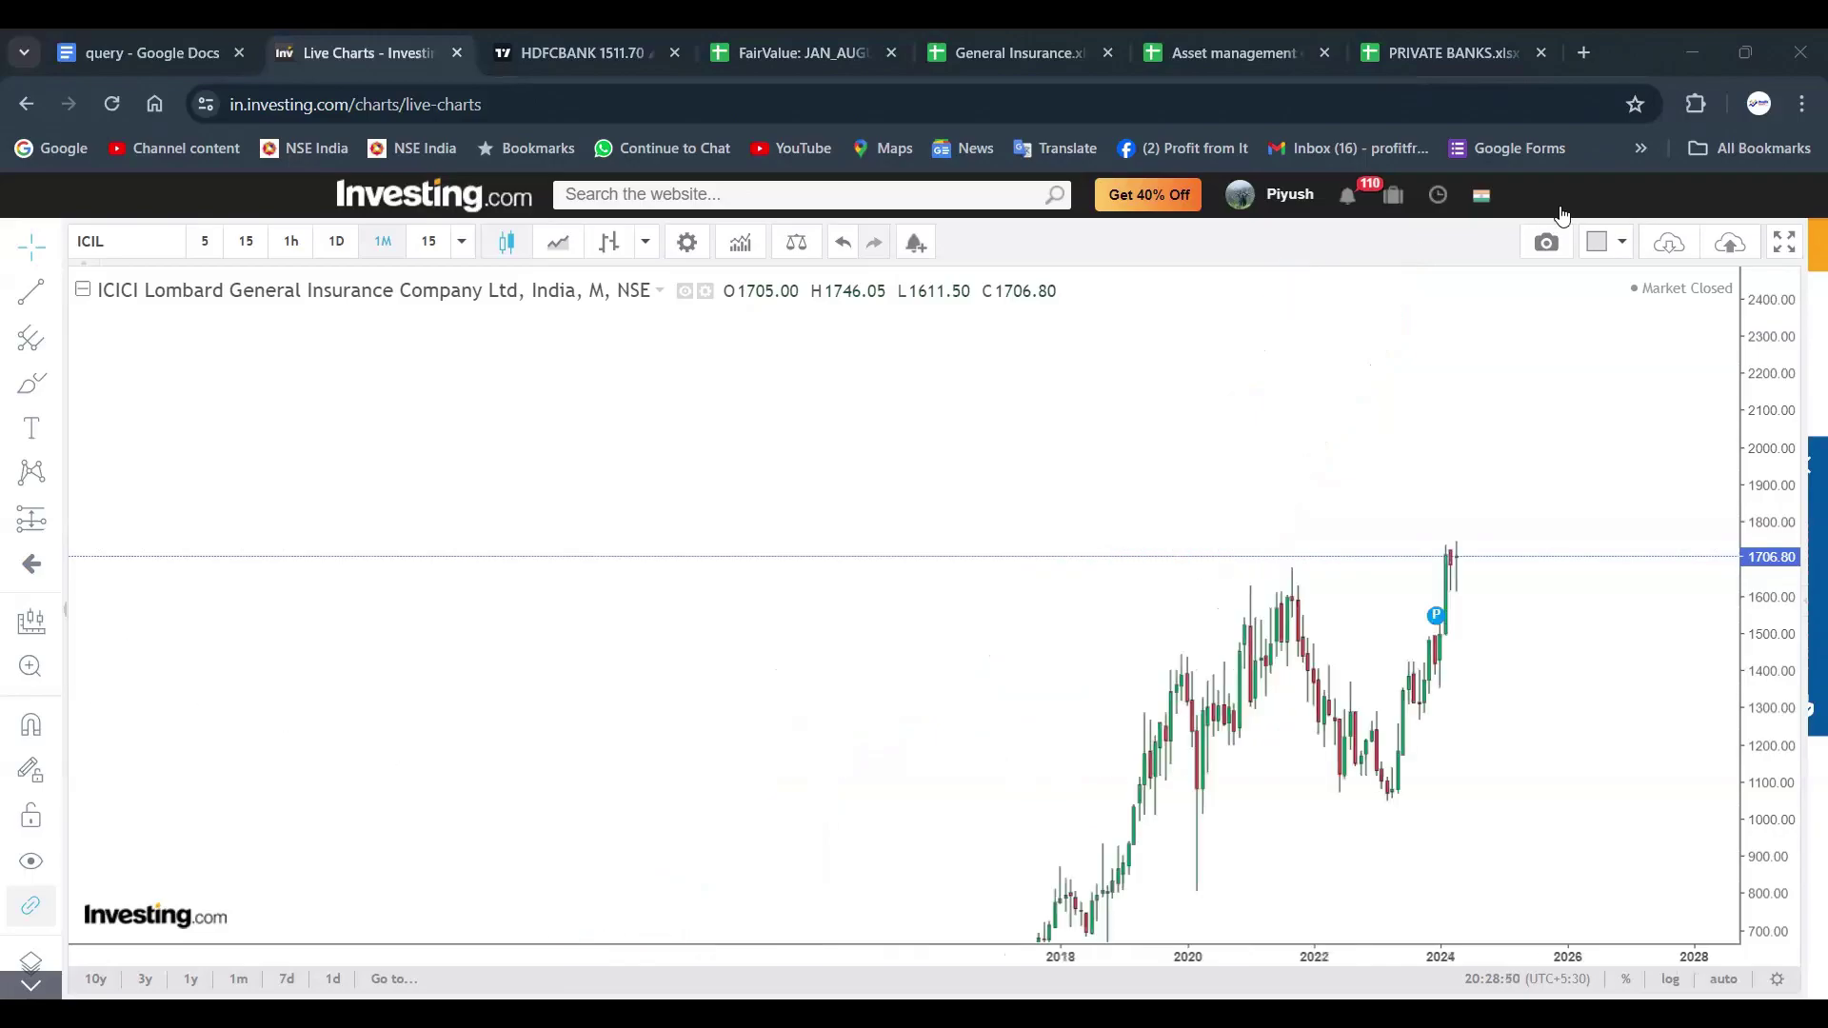
pyautogui.scroll(2, 1120, 667)
pyautogui.scroll(1, 1137, 606)
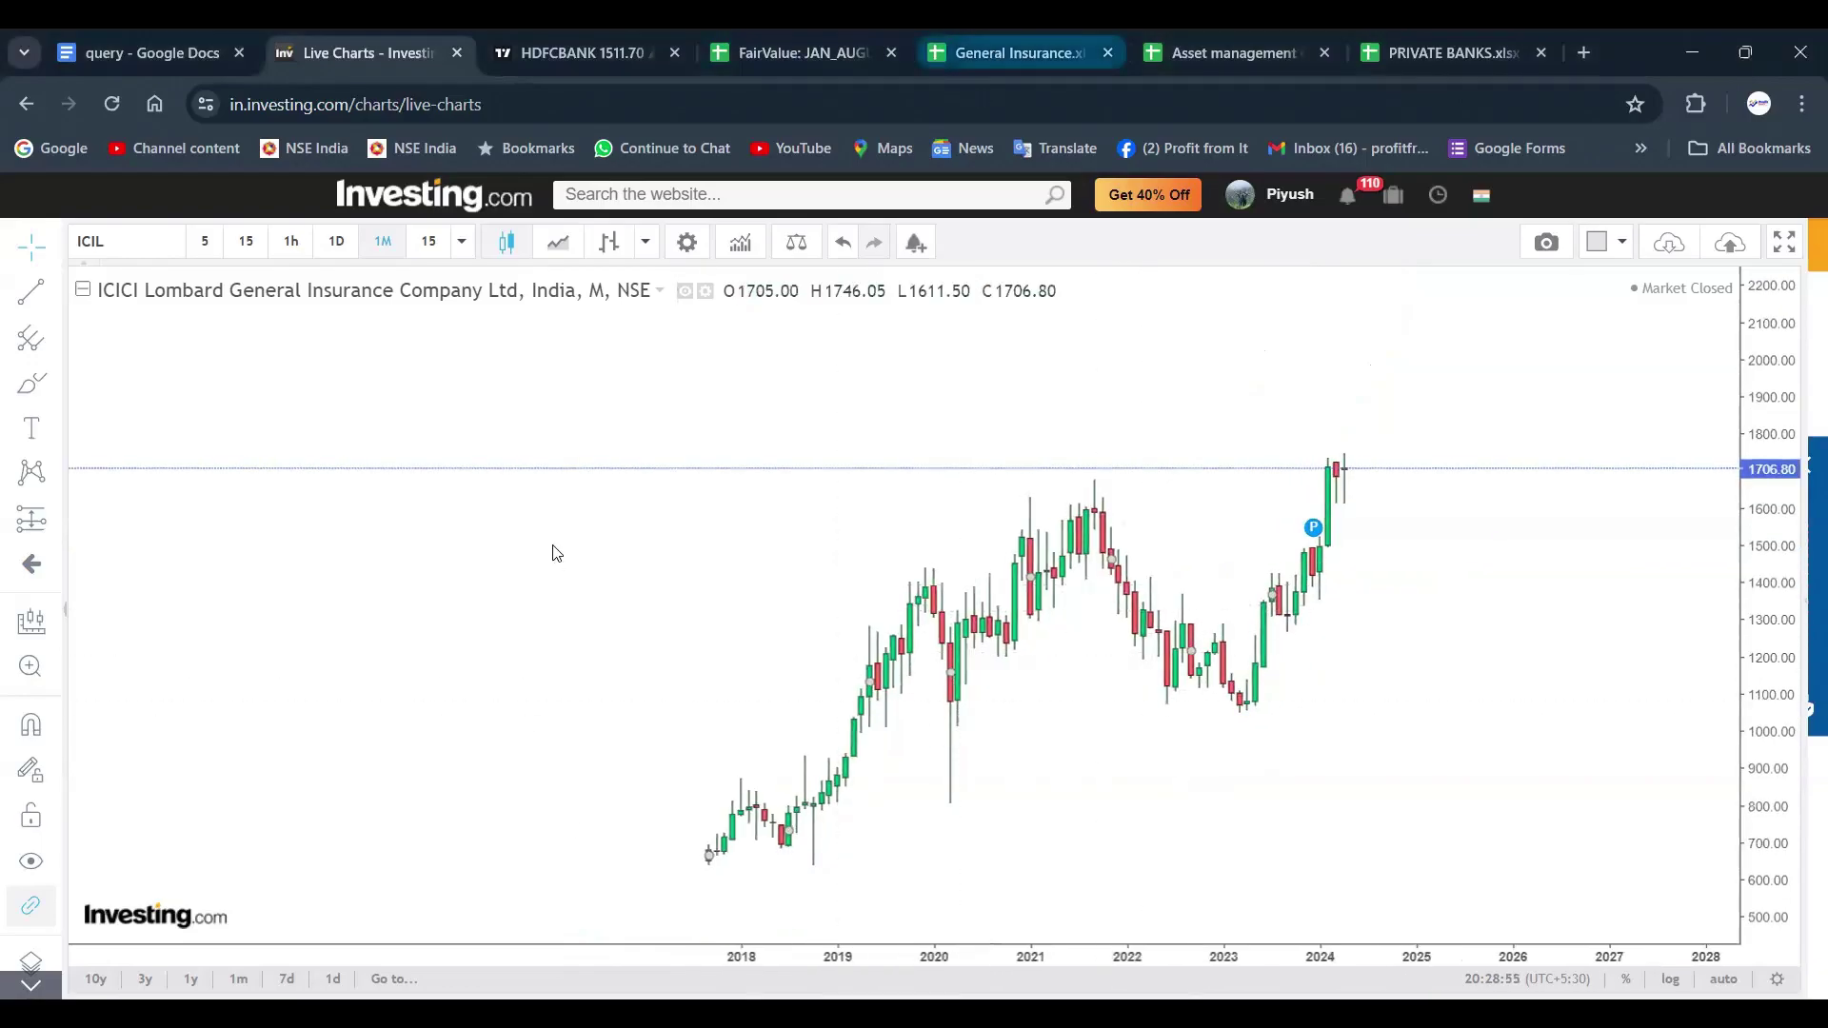
# Step: Back in the General Insurance spreadsheet, review the actual profits down to FY_2014 and the equity figures for FY_2020 and FY_2016
pyautogui.hotkey('ctrl', '5')
pyautogui.moveTo(557, 552); pyautogui.dragTo(562, 821)
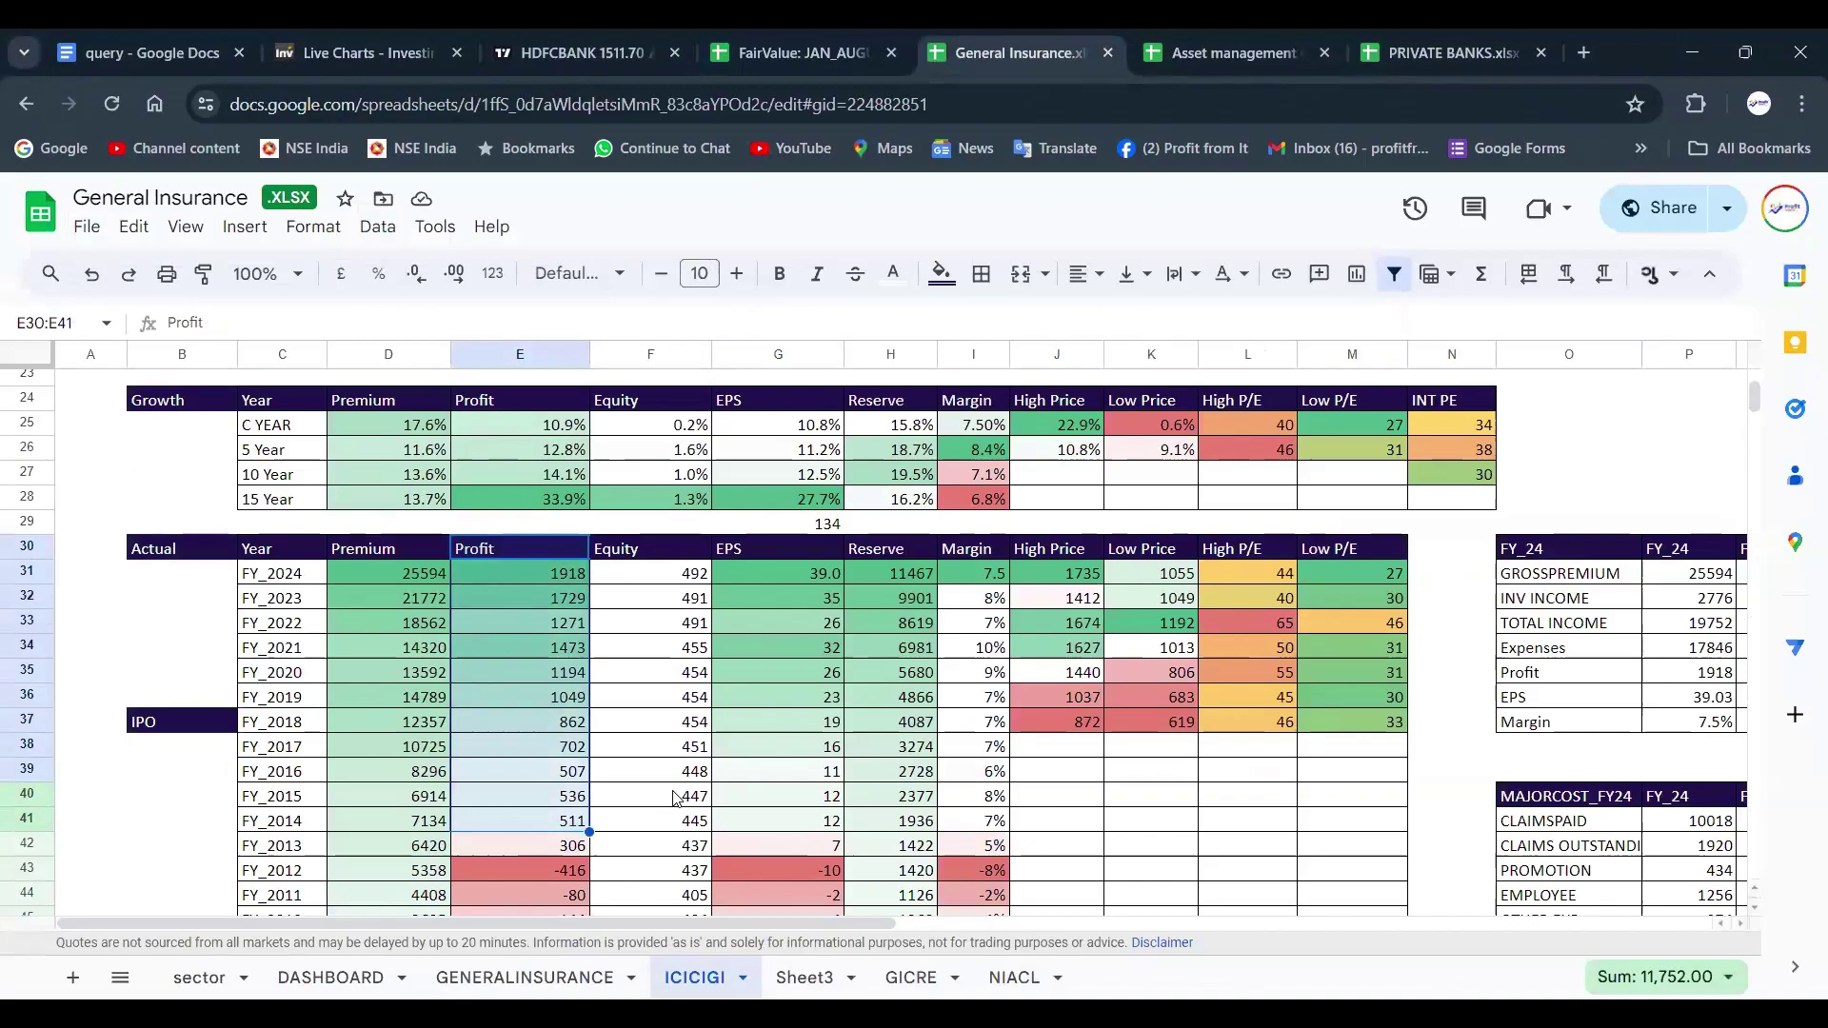
pyautogui.click(707, 669)
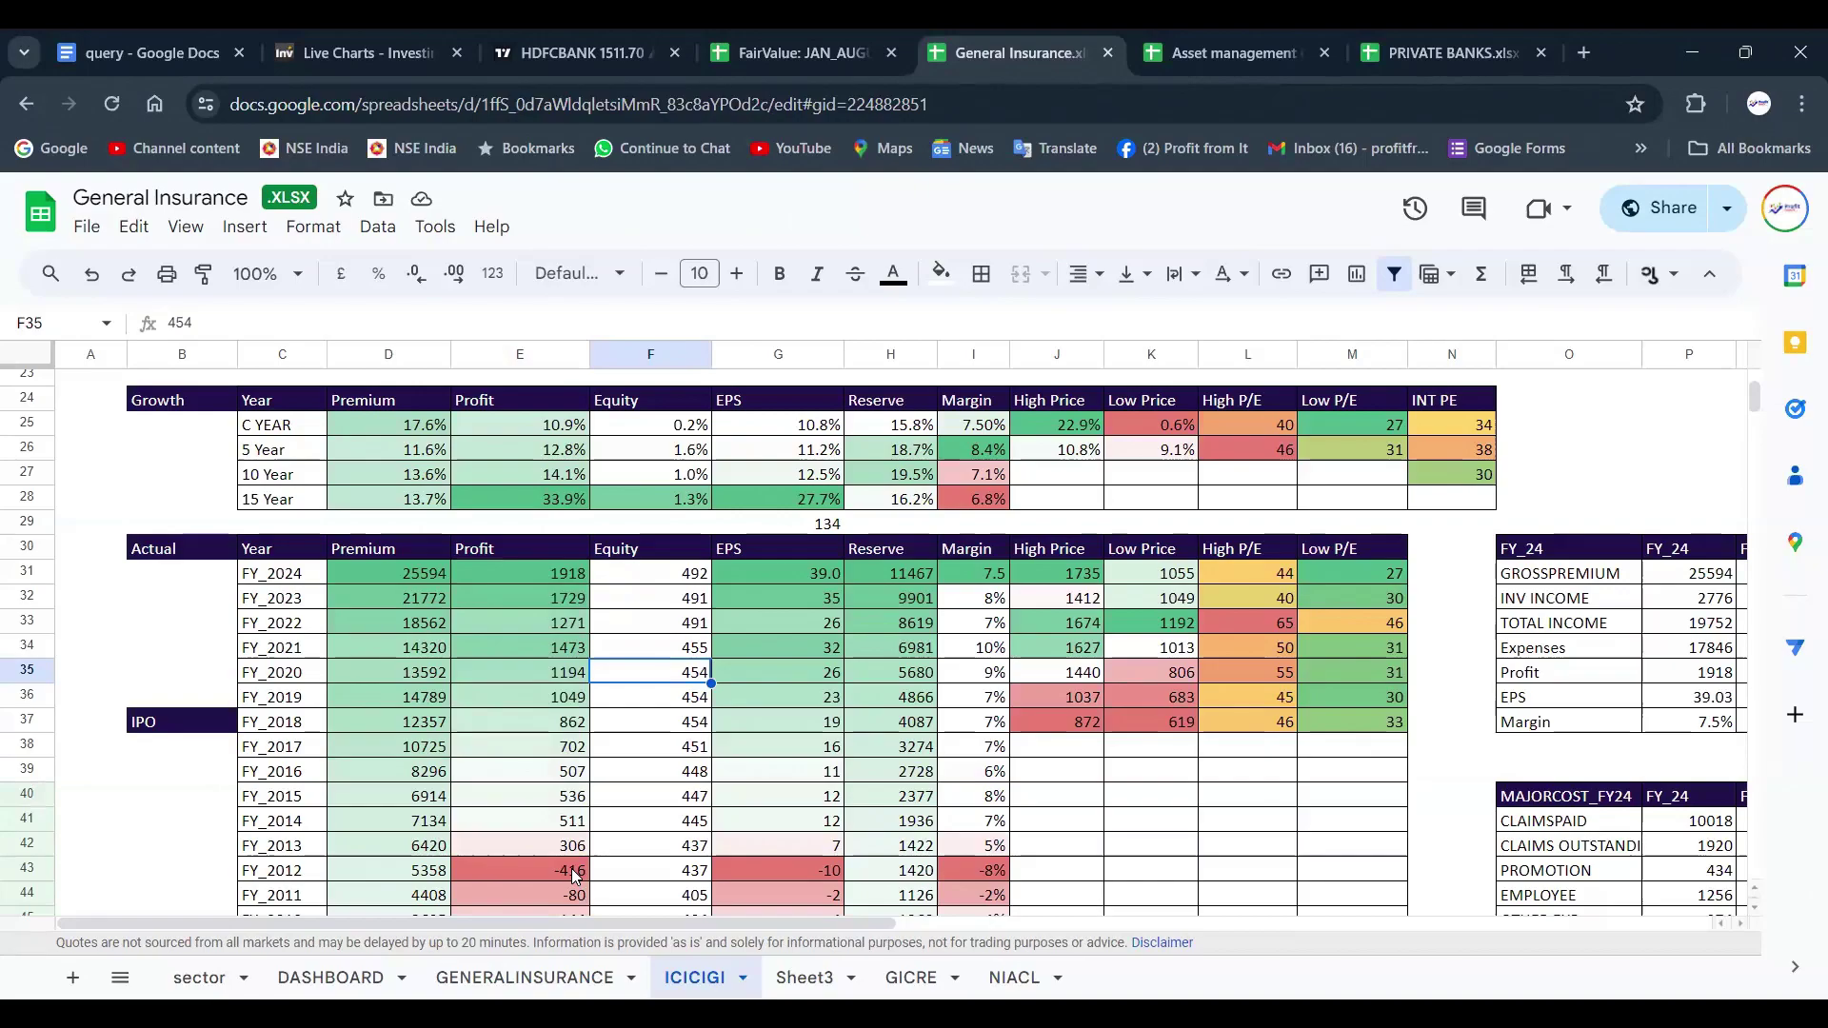
pyautogui.click(664, 780)
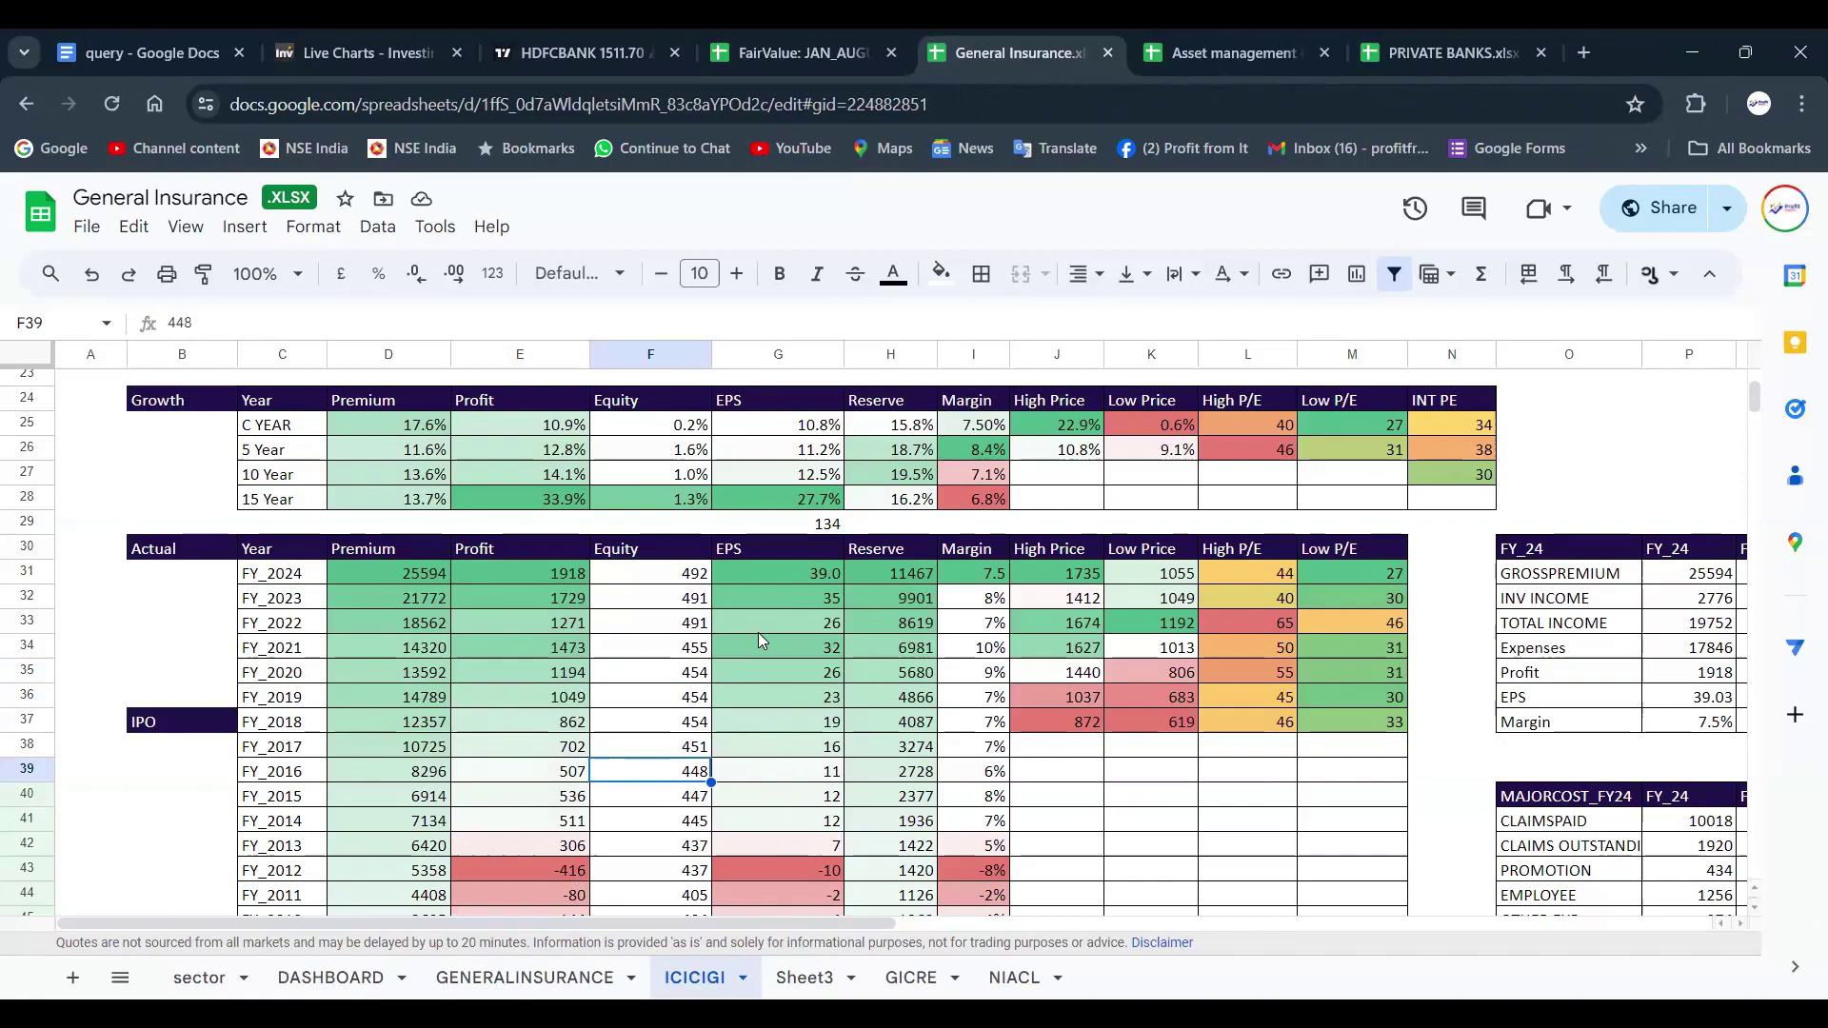
# Step: Review the ICICIGI estimates, expectations and valuation ratios, and inspect the current price cell
pyautogui.scroll(4, 758, 633)
pyautogui.scroll(-1, 894, 518)
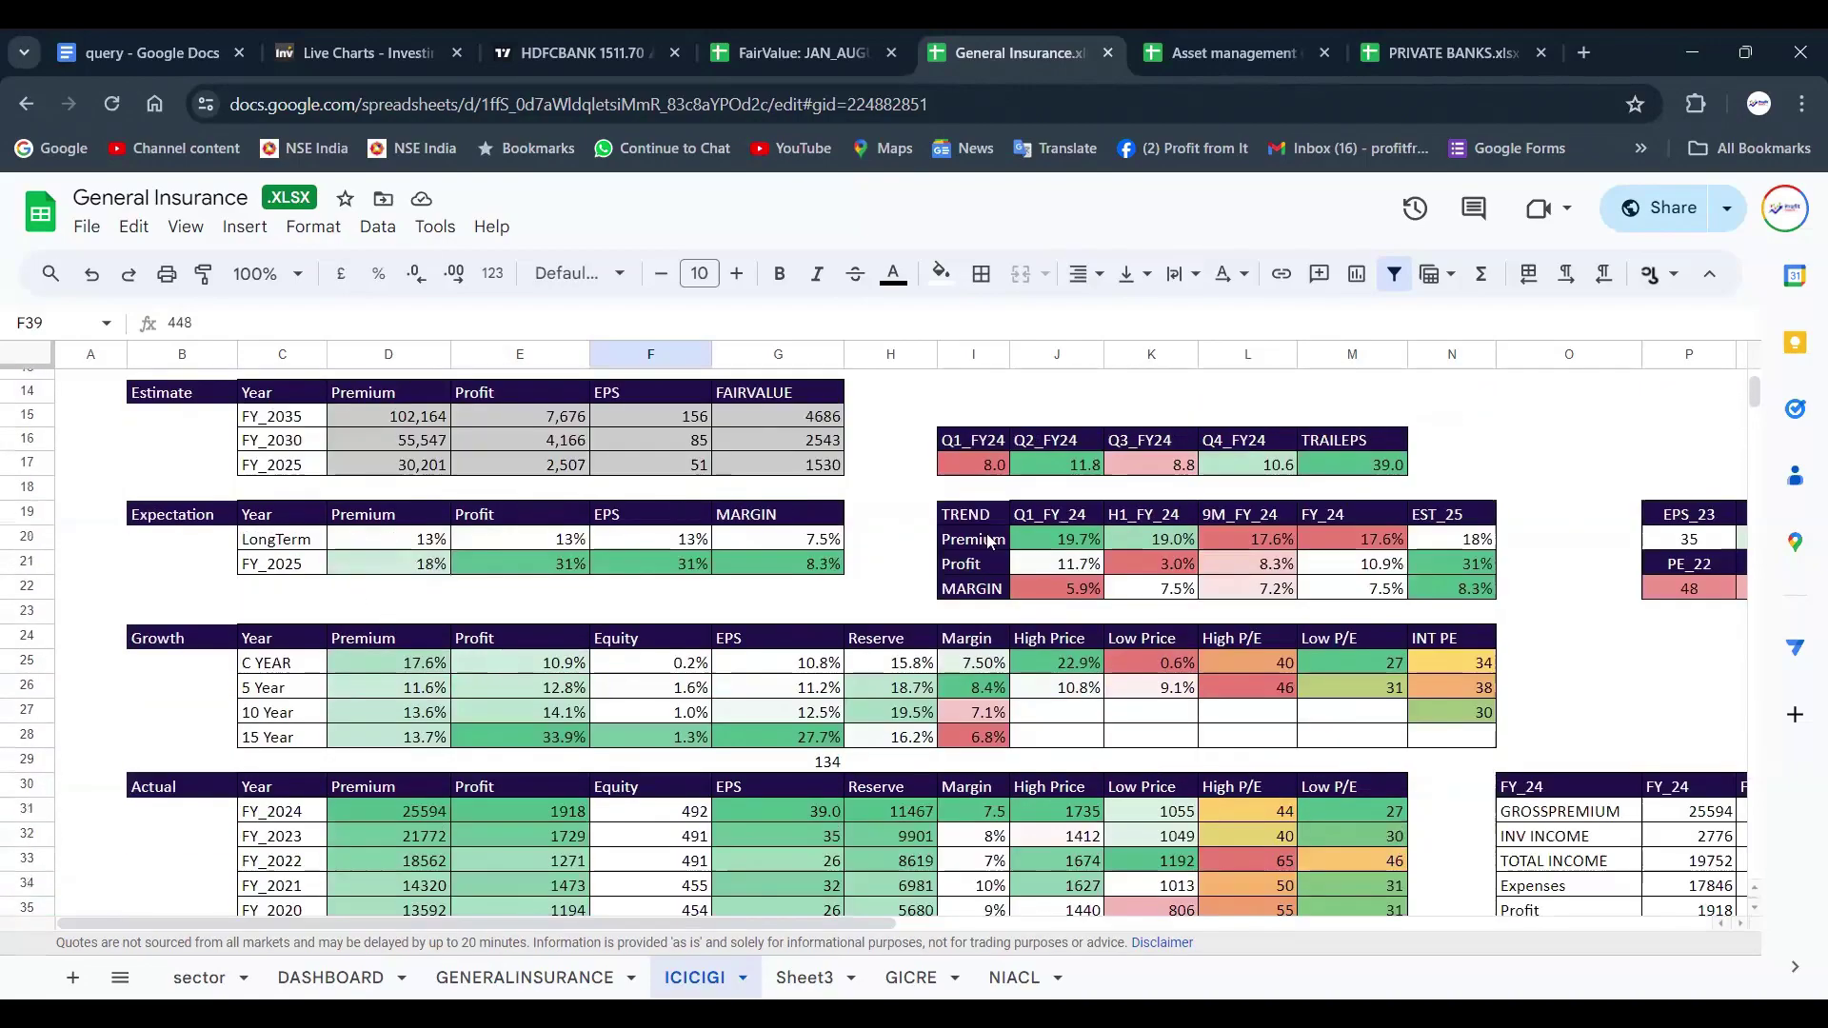
pyautogui.scroll(3, 805, 657)
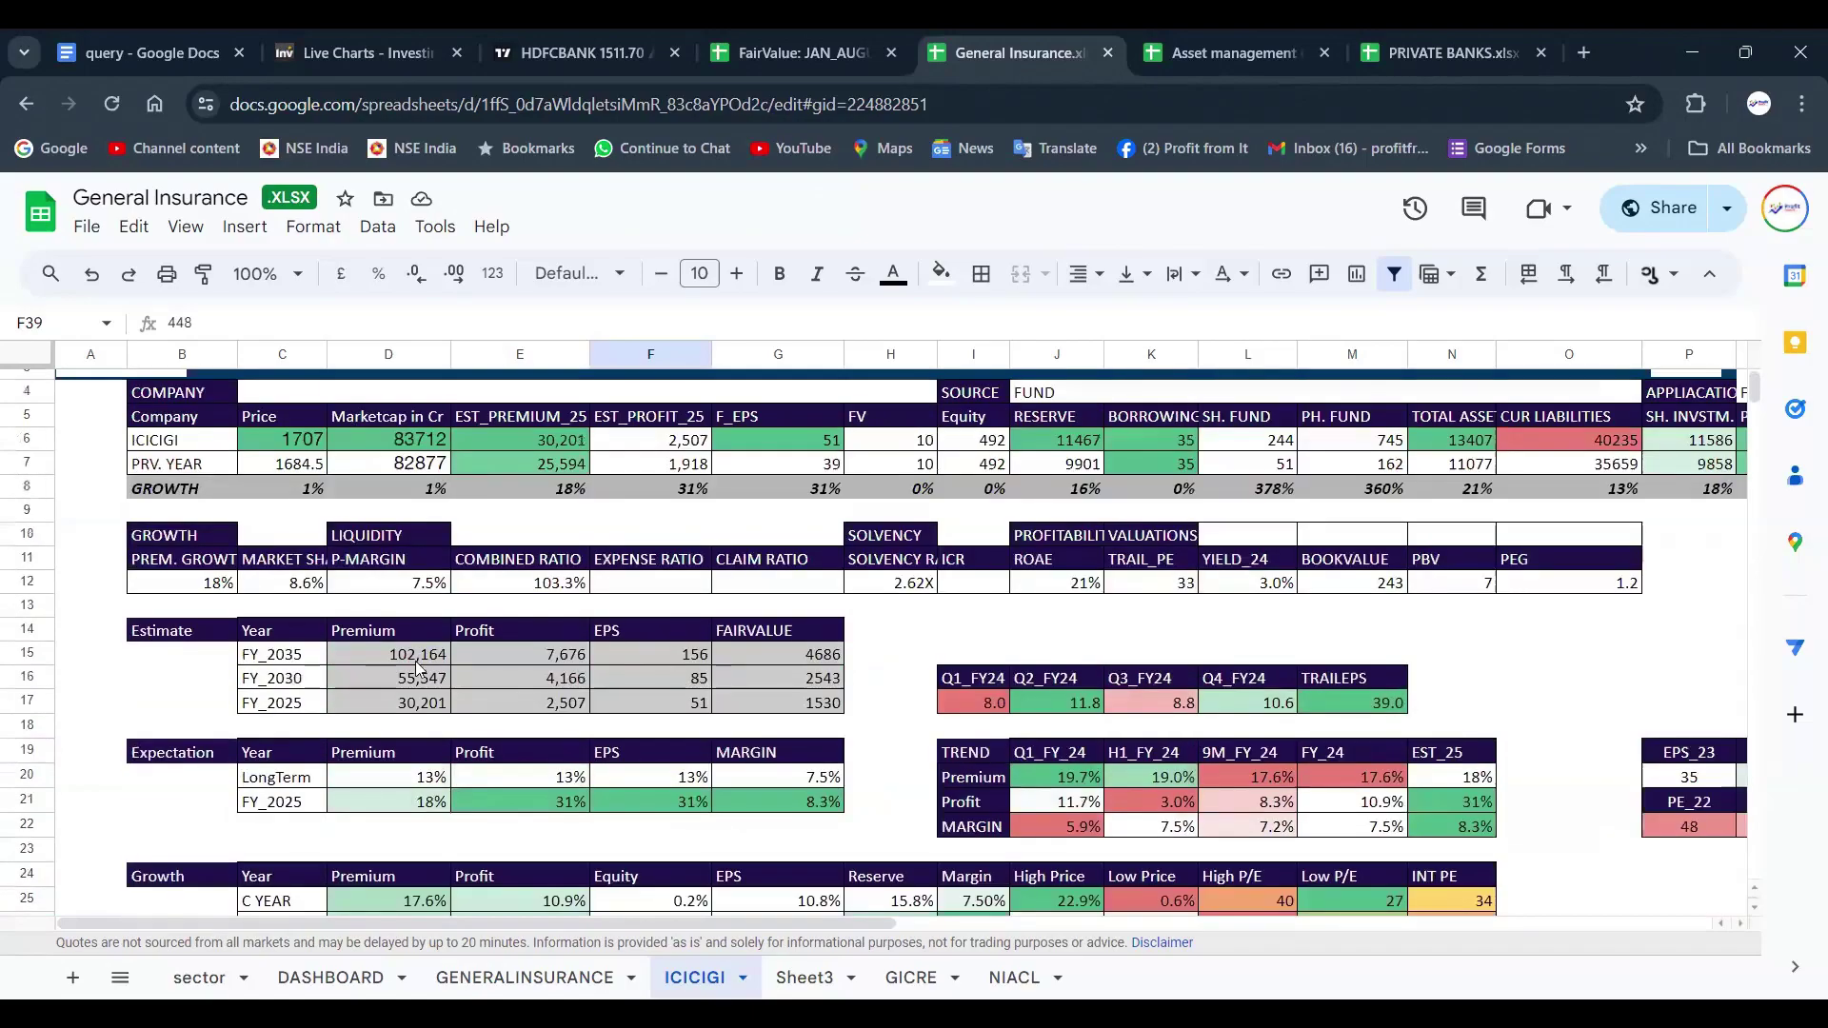
pyautogui.click(278, 444)
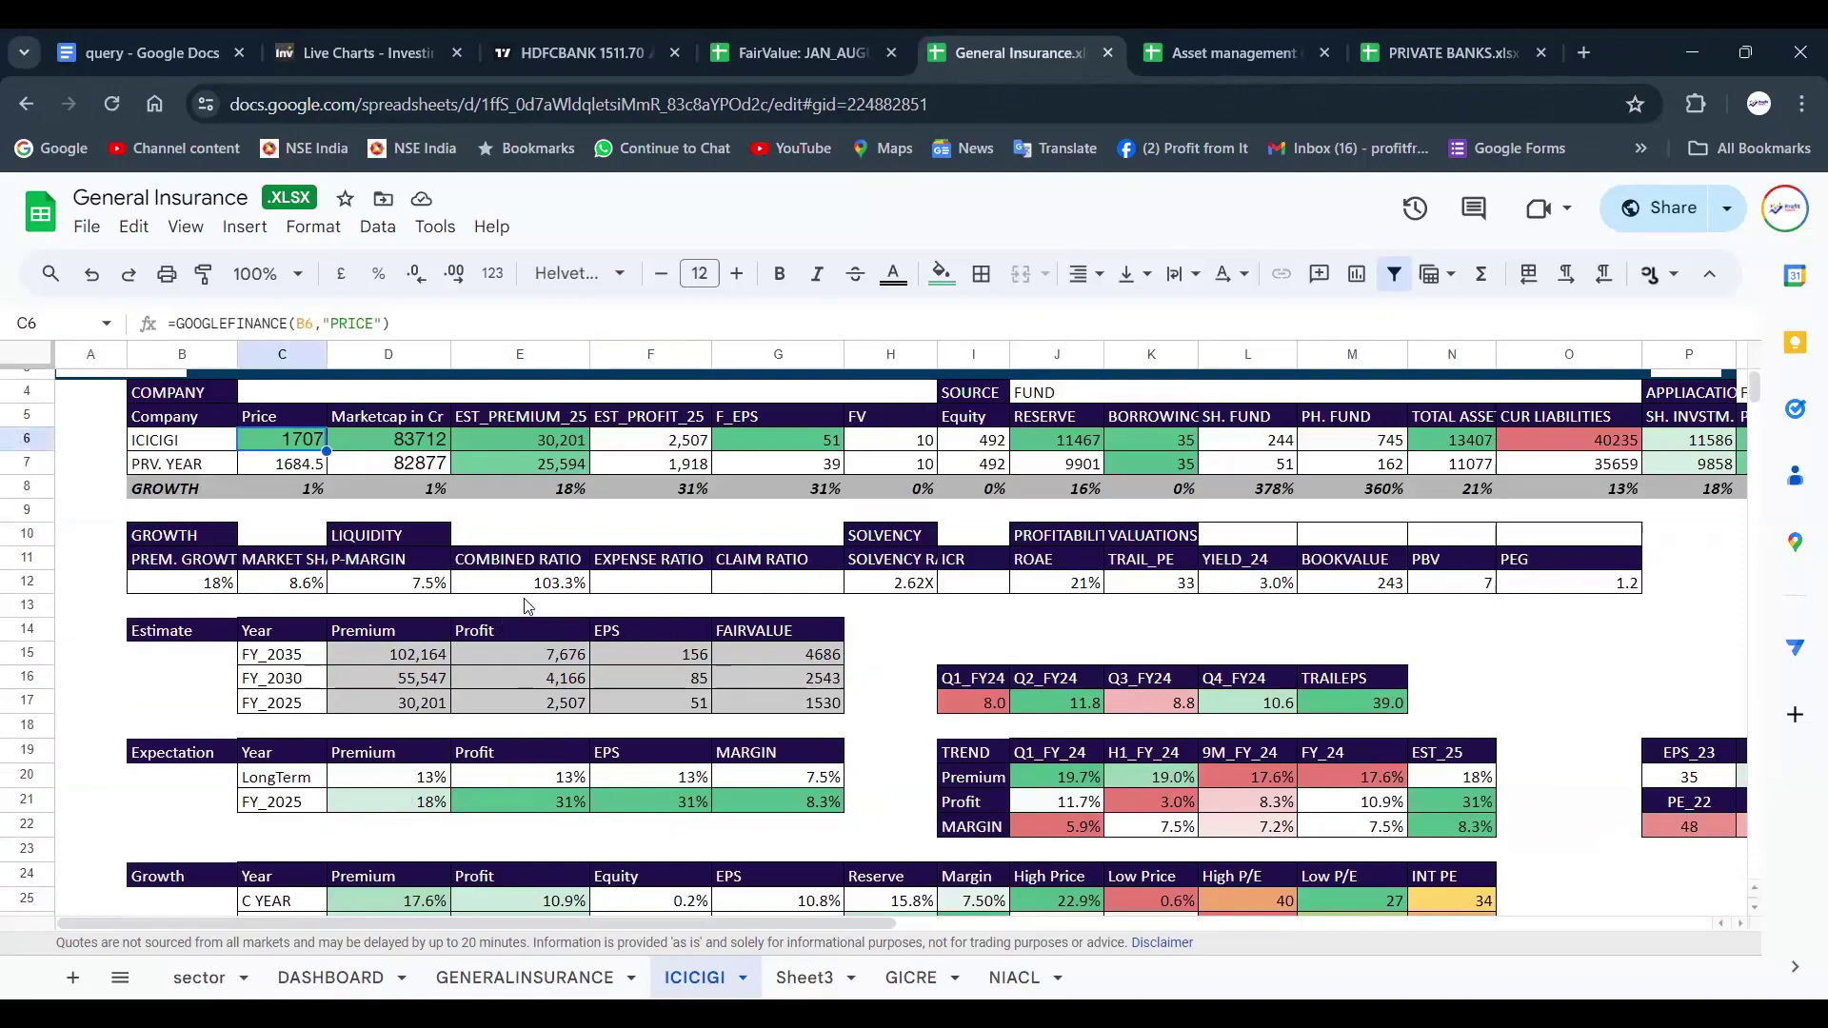
# Step: Highlight the actual profit history from FY_2024 back to FY_2009, narrowing the selection to FY_2024 through FY_2016
pyautogui.scroll(-6, 503, 626)
pyautogui.click(521, 431)
pyautogui.moveTo(532, 484); pyautogui.dragTo(524, 832)
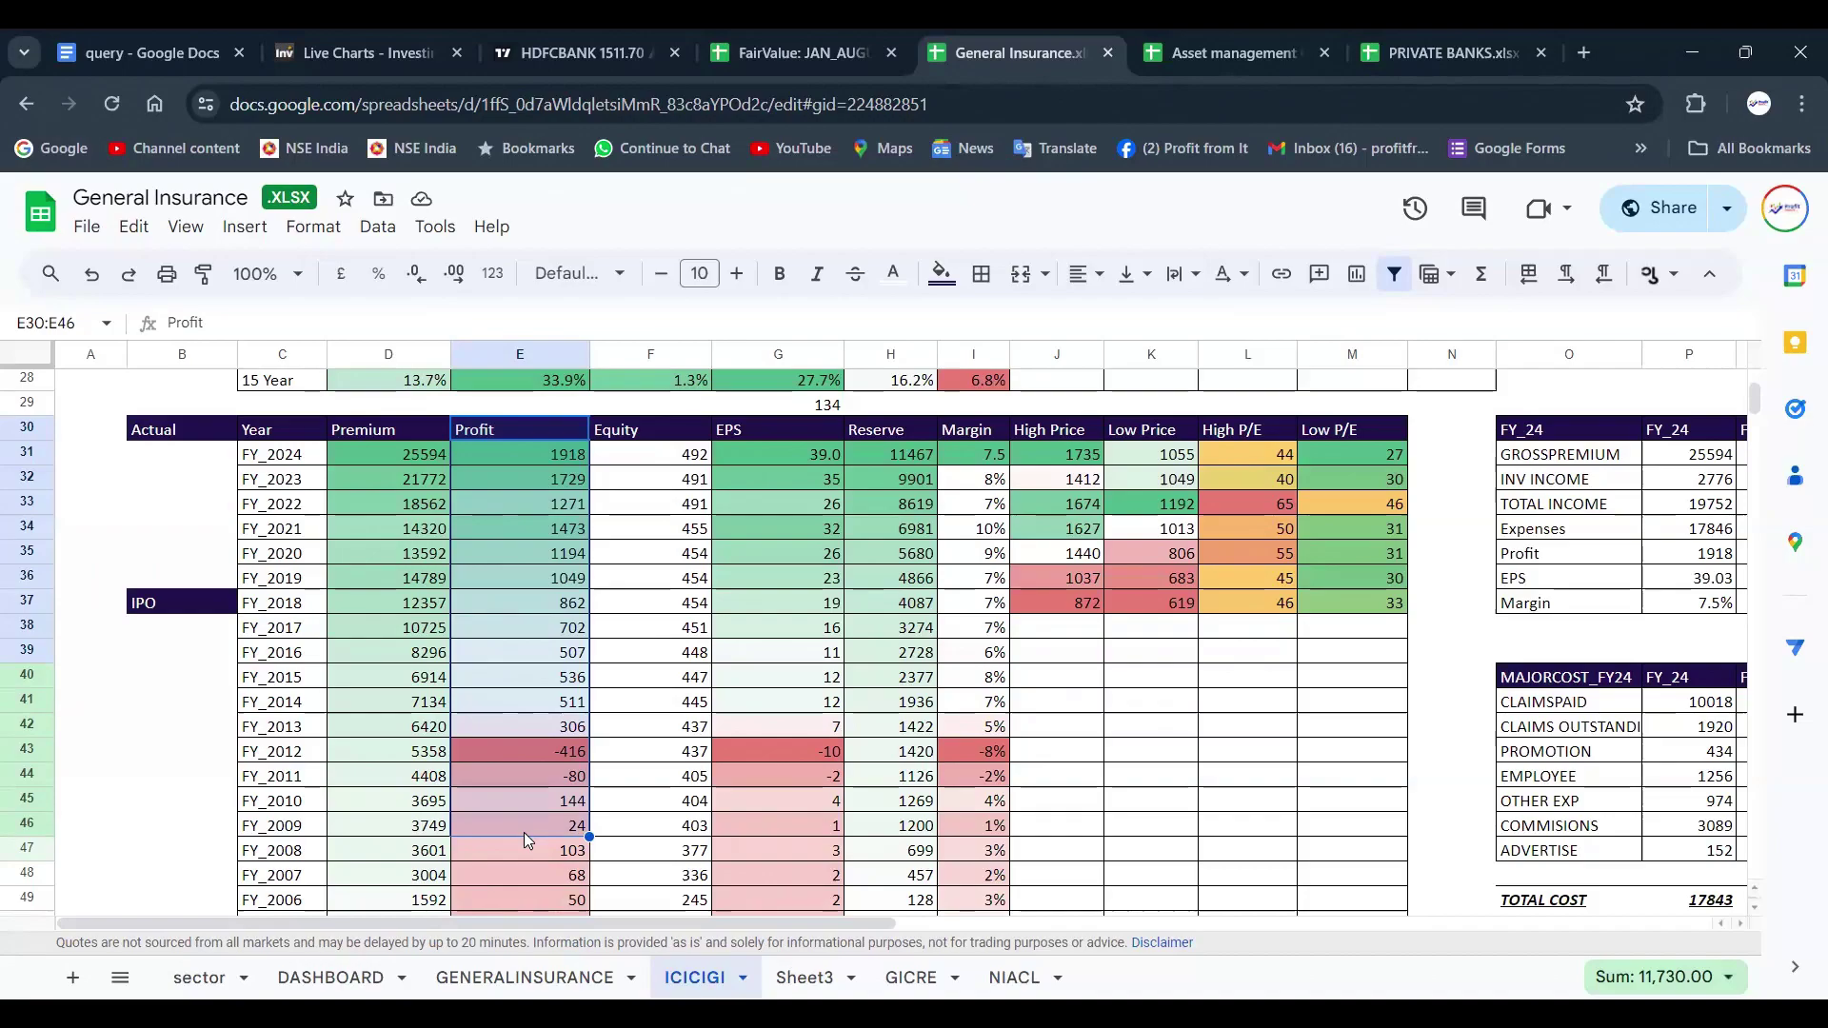
pyautogui.moveTo(573, 439); pyautogui.dragTo(570, 657)
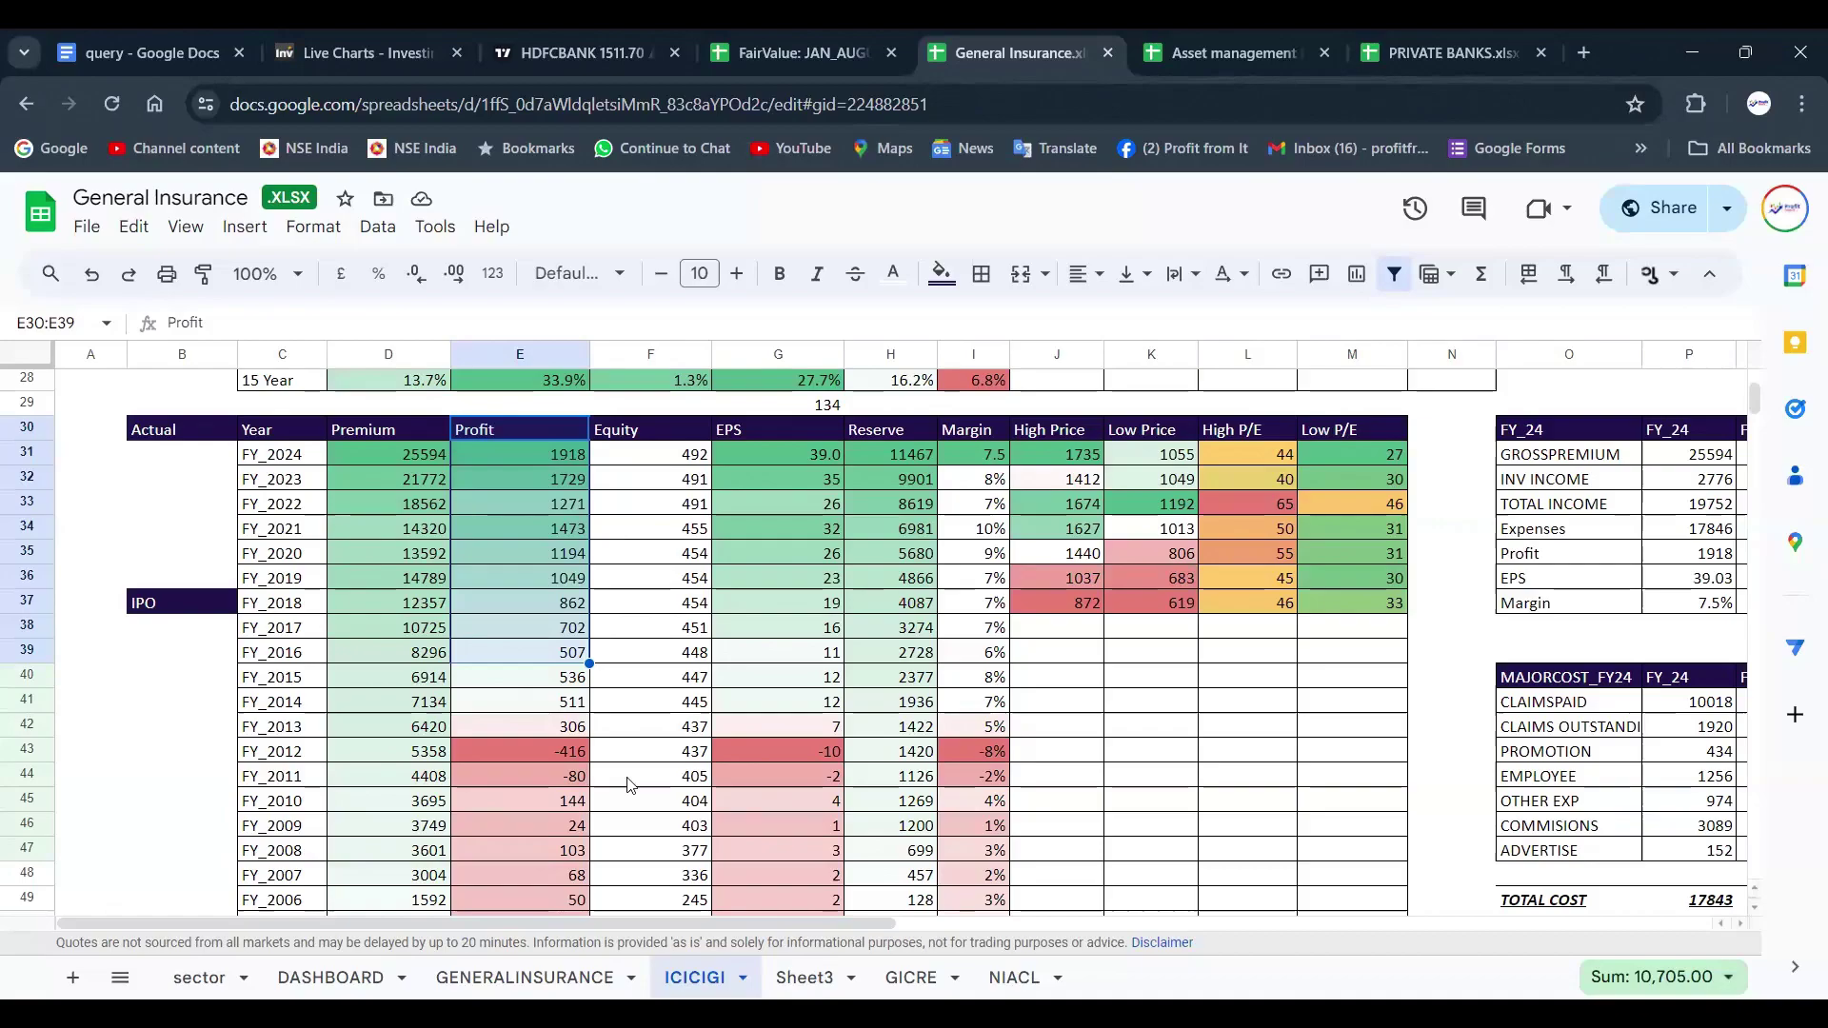
# Step: Switch to the ICICI Lombard chart, circle the 2021–2024 dip and recovery, label the 2023 low and latest high XYZ, and clear the ink
pyautogui.click(362, 53)
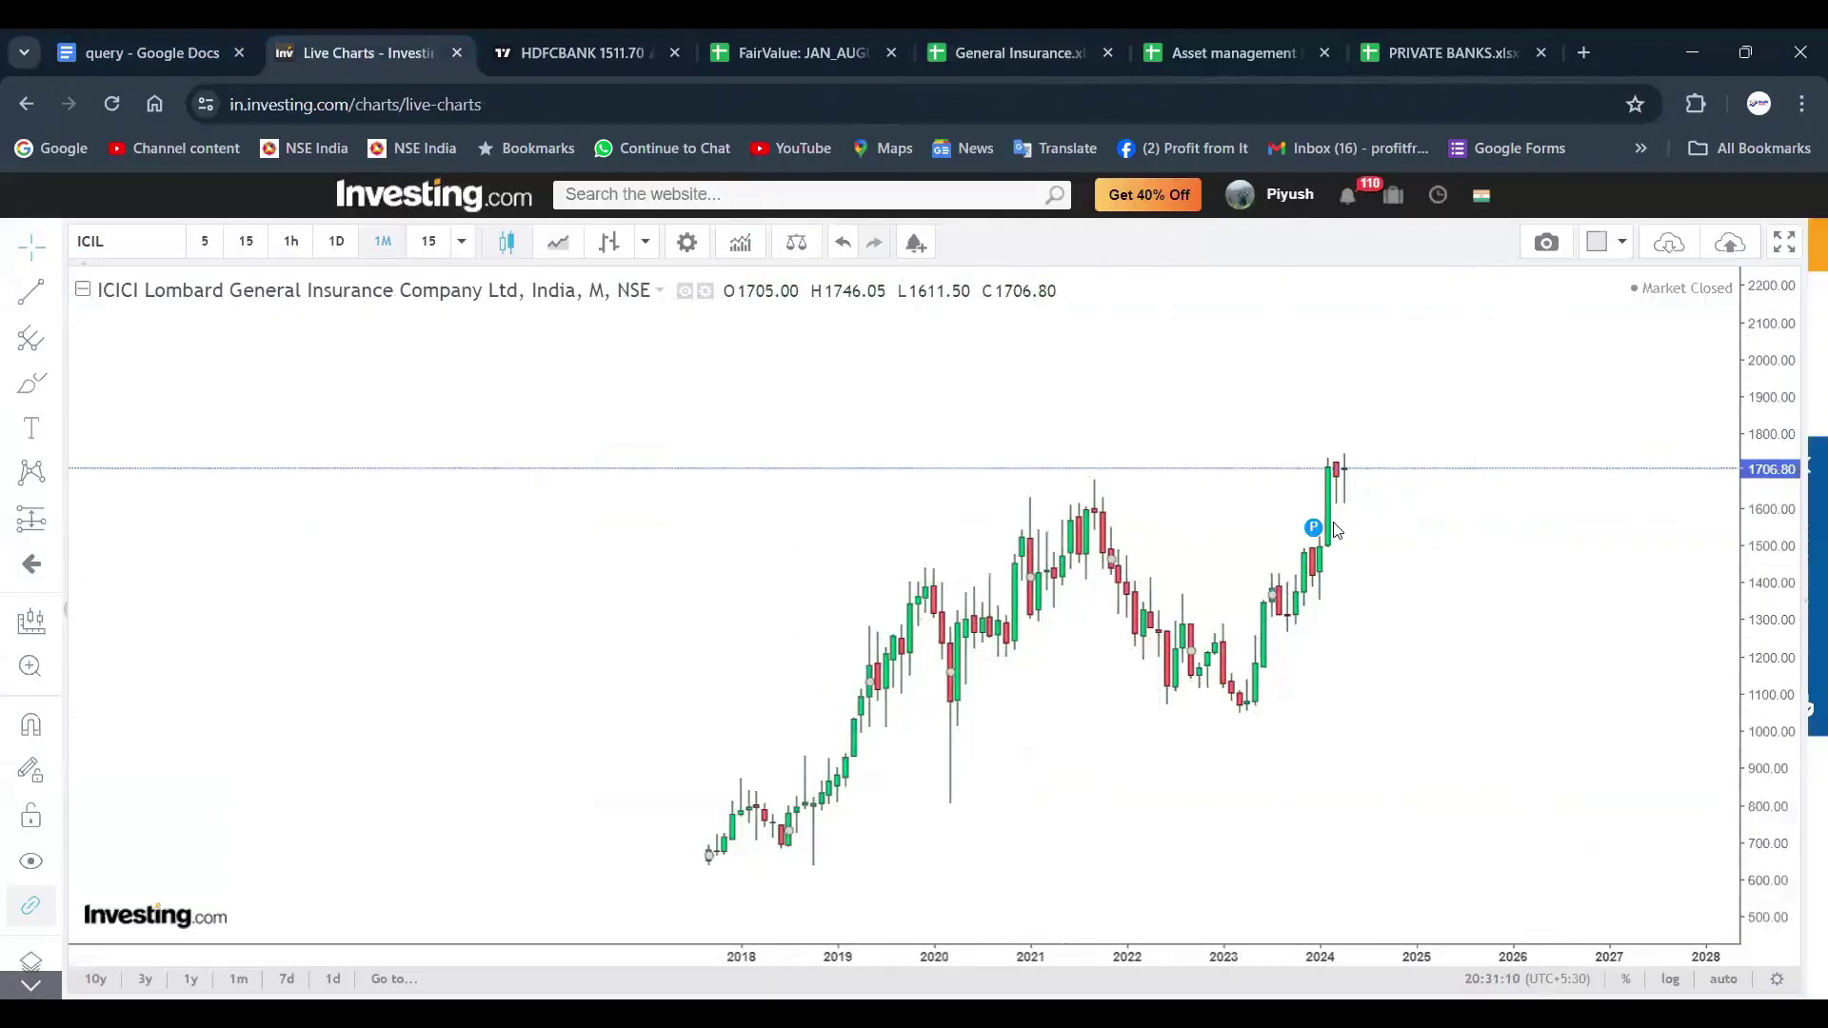
pyautogui.moveTo(1438, 535)
pyautogui.mouseDown()
pyautogui.moveTo(1138, 762)
pyautogui.moveTo(1391, 559)
pyautogui.moveTo(1358, 519)
pyautogui.mouseUp()
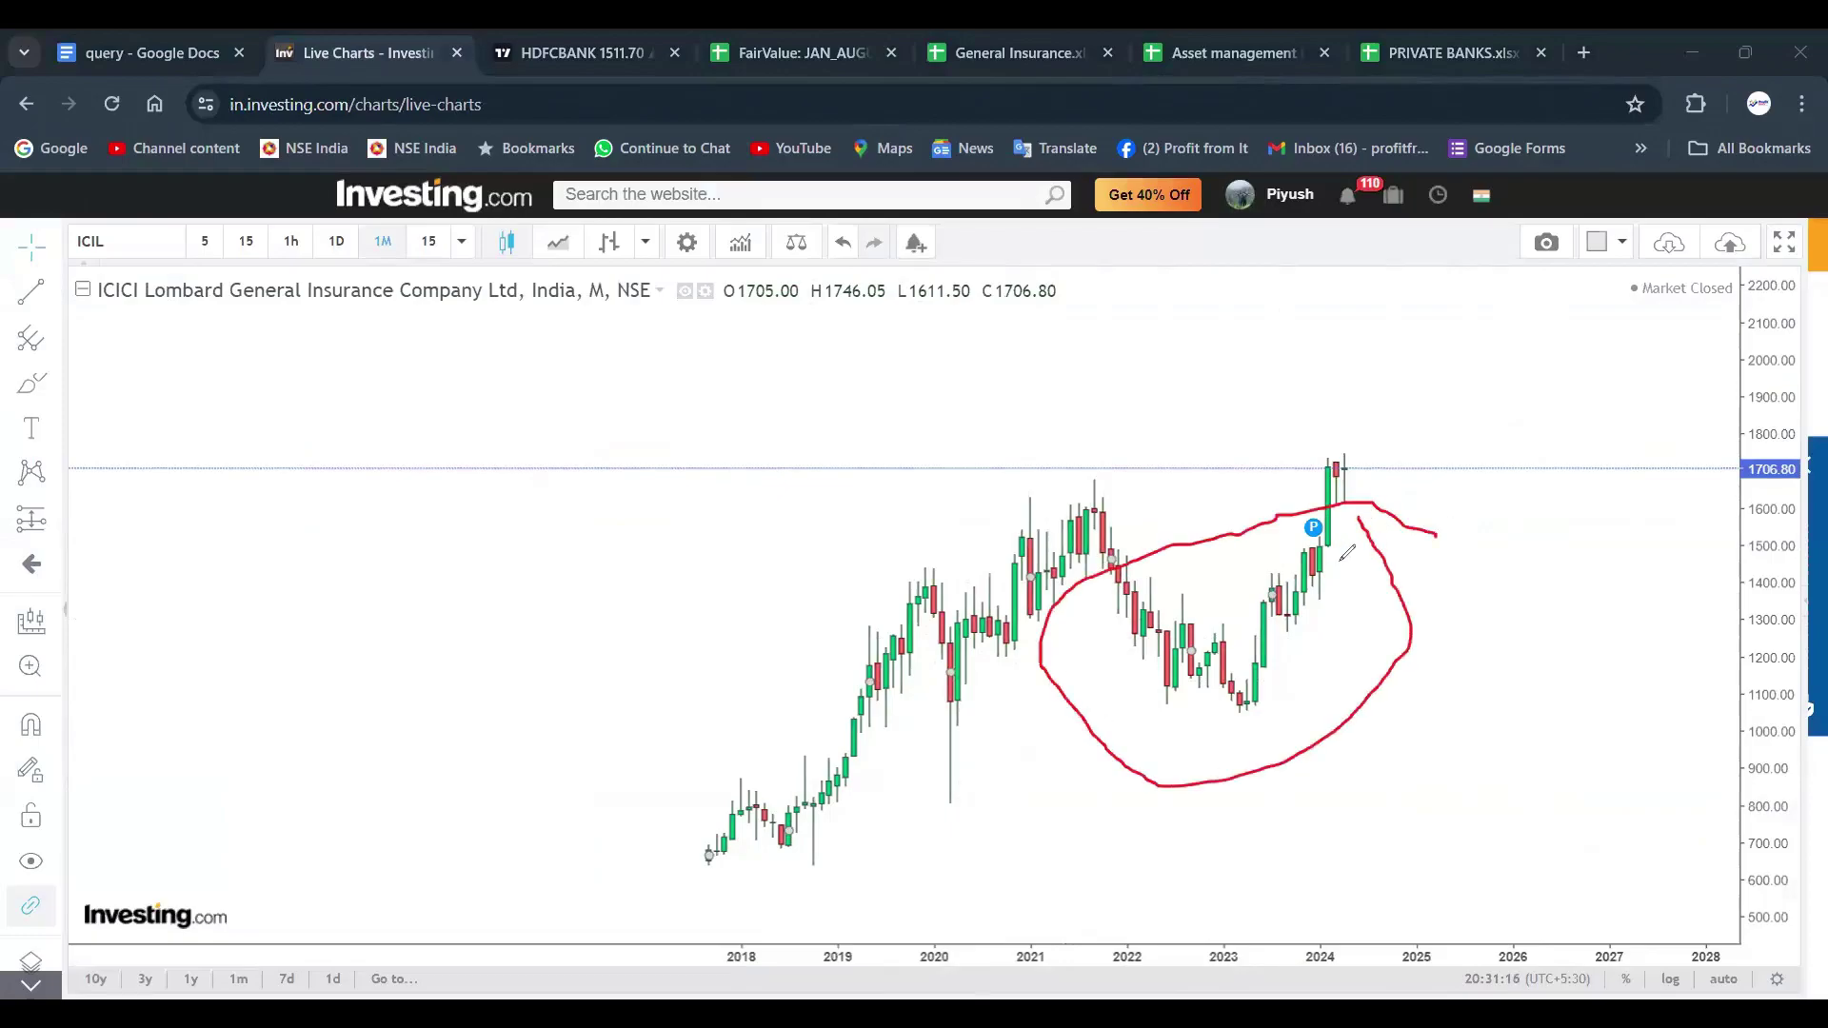
pyautogui.moveTo(1359, 482)
pyautogui.mouseDown()
pyautogui.moveTo(1344, 440)
pyautogui.moveTo(1368, 379)
pyautogui.moveTo(1448, 357)
pyautogui.moveTo(1463, 385)
pyautogui.moveTo(1527, 389)
pyautogui.mouseUp()
pyautogui.moveTo(1283, 678)
pyautogui.mouseDown()
pyautogui.moveTo(1303, 719)
pyautogui.moveTo(1281, 712)
pyautogui.mouseUp()
pyautogui.moveTo(1378, 674)
pyautogui.mouseDown()
pyautogui.moveTo(1427, 716)
pyautogui.moveTo(1399, 721)
pyautogui.moveTo(1463, 683)
pyautogui.mouseUp()
pyautogui.moveTo(1477, 666)
pyautogui.mouseDown()
pyautogui.moveTo(1460, 710)
pyautogui.moveTo(1518, 699)
pyautogui.mouseUp()
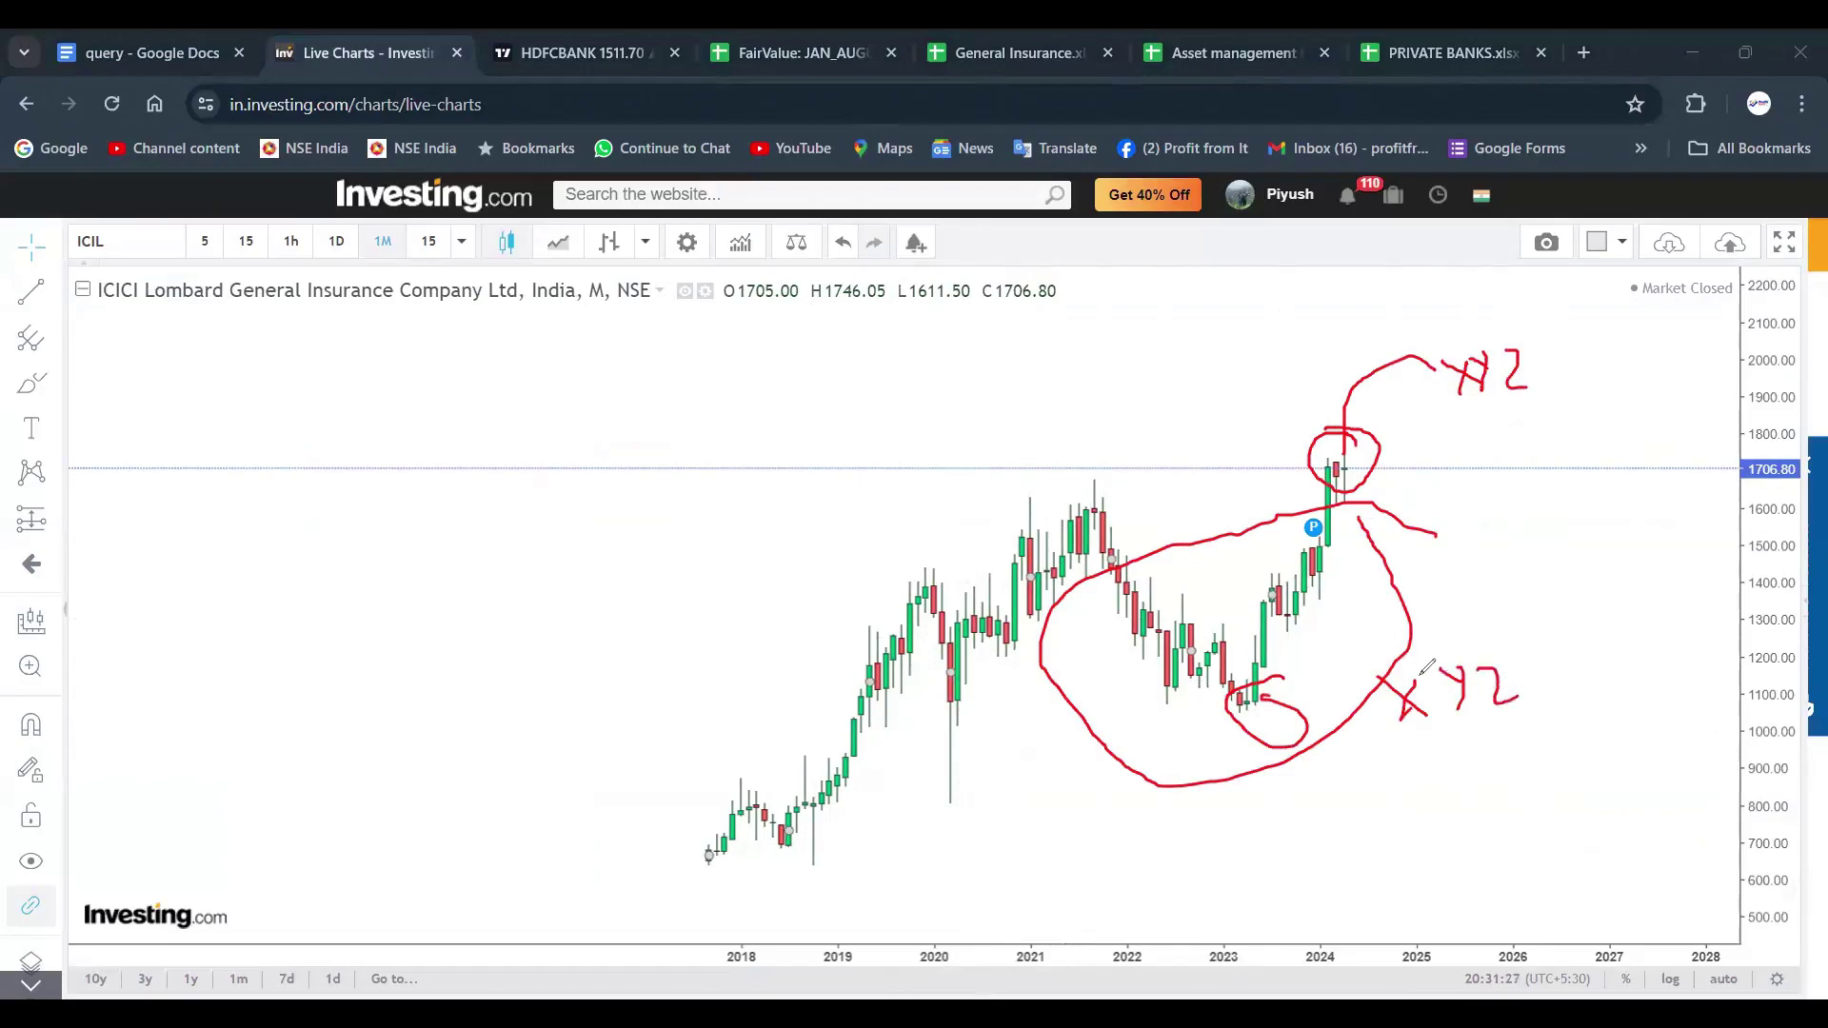
pyautogui.moveTo(1022, 527); pyautogui.dragTo(1081, 722)
pyautogui.press('Escape')
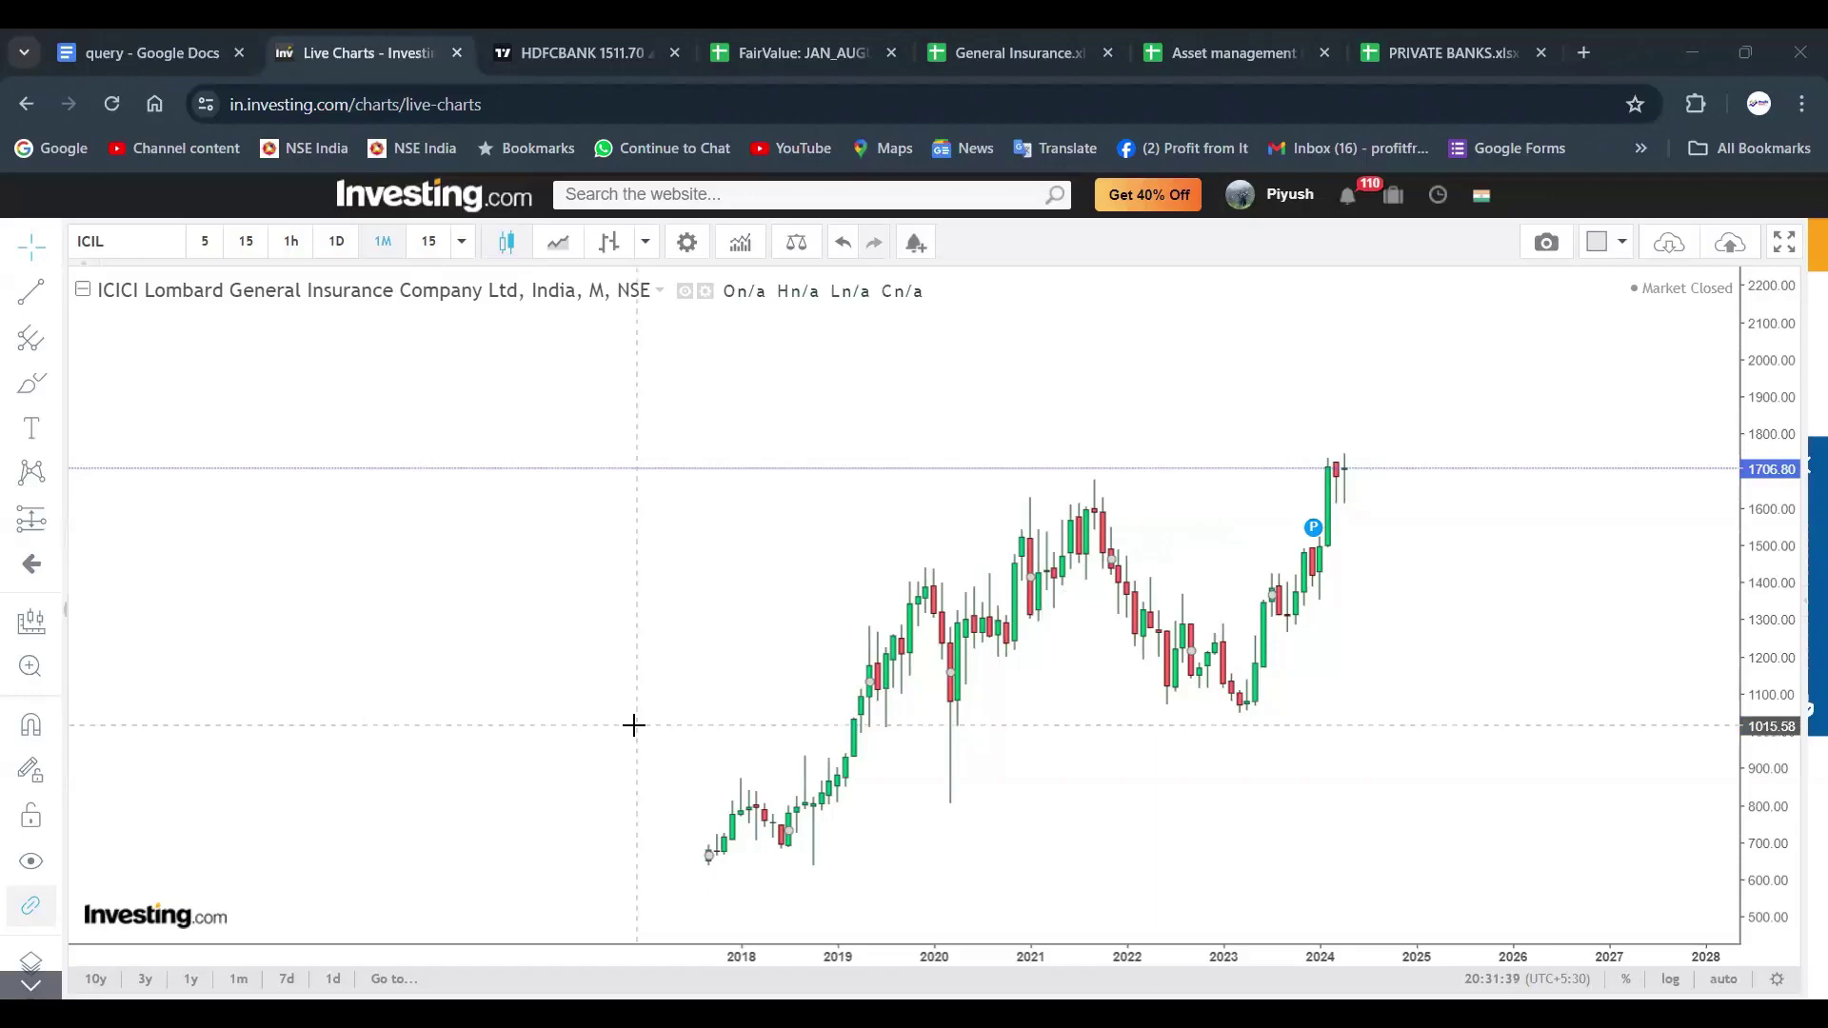
# Step: Enlarge the candles, mark the 2020 crash low with an X plus the 2023 low and the 2018–2020 moves, and clear the ink
pyautogui.scroll(4, 619, 648)
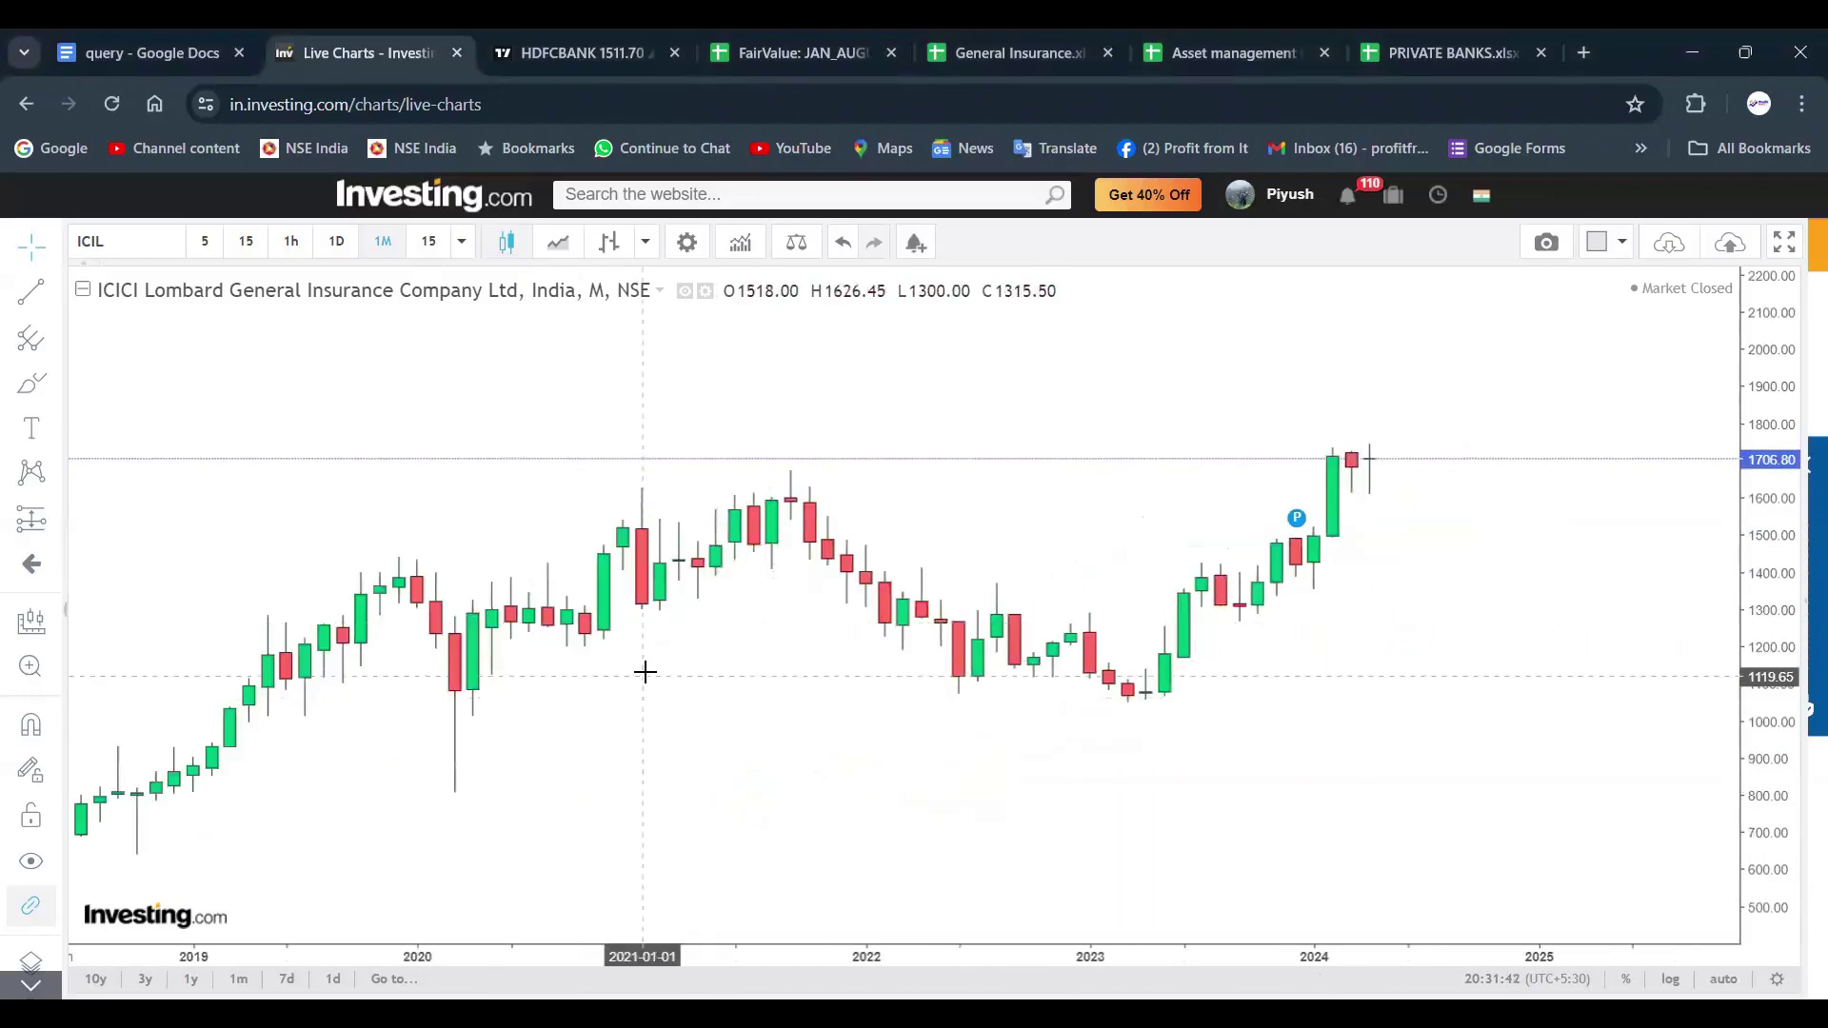
pyautogui.scroll(-2, 644, 672)
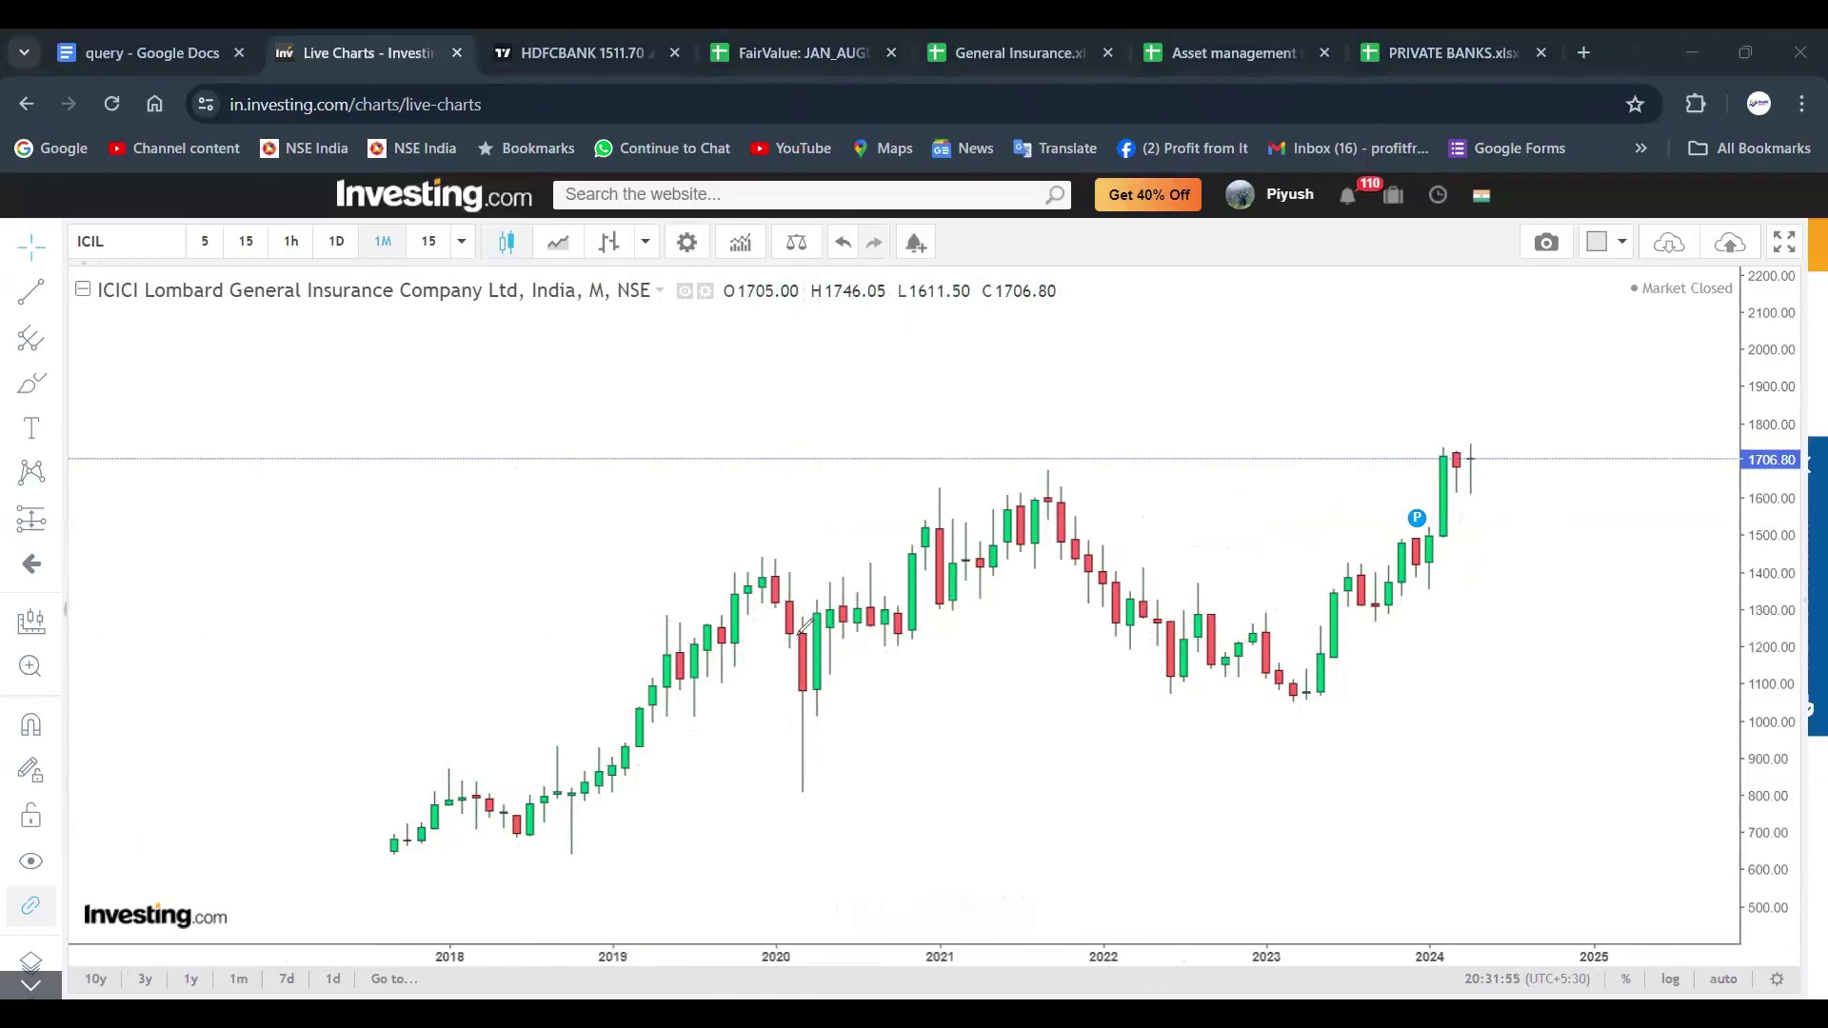
pyautogui.moveTo(785, 792)
pyautogui.mouseDown()
pyautogui.moveTo(830, 753)
pyautogui.moveTo(803, 707)
pyautogui.moveTo(878, 780)
pyautogui.moveTo(864, 794)
pyautogui.mouseUp()
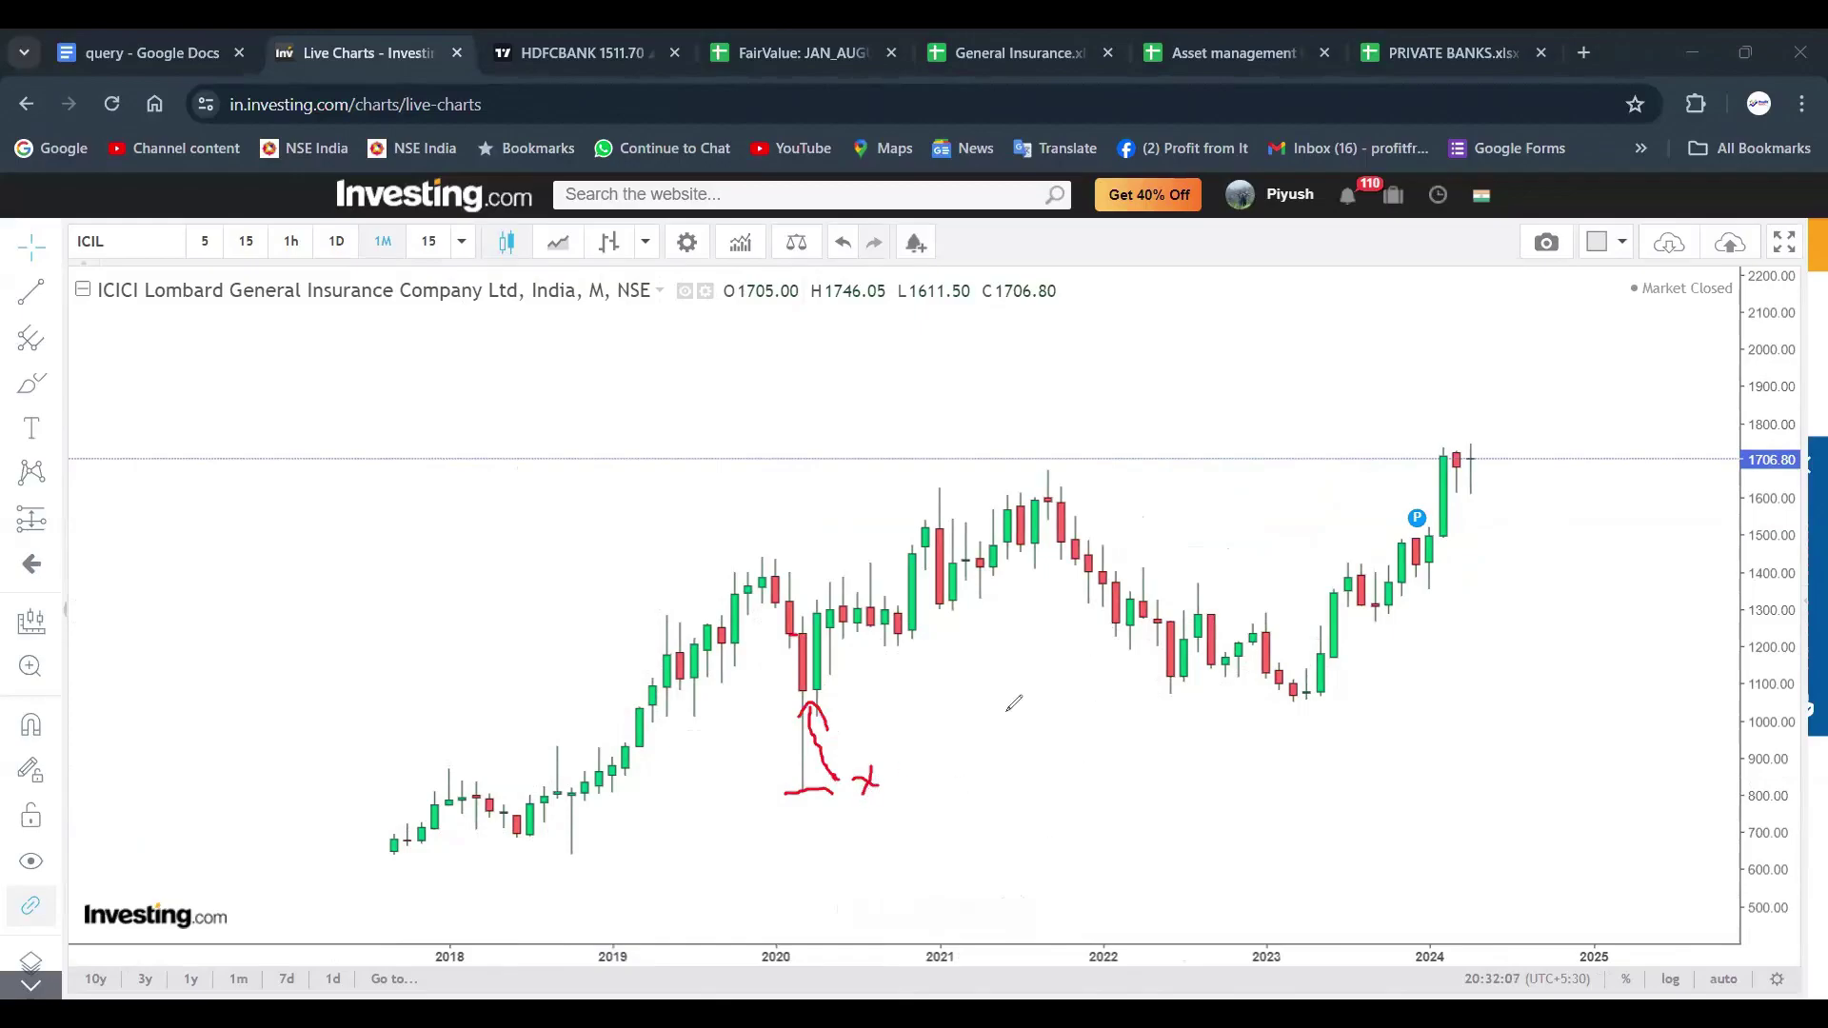
pyautogui.moveTo(1296, 705); pyautogui.dragTo(1340, 700)
pyautogui.moveTo(876, 772); pyautogui.dragTo(943, 732)
pyautogui.moveTo(759, 604); pyautogui.dragTo(770, 738)
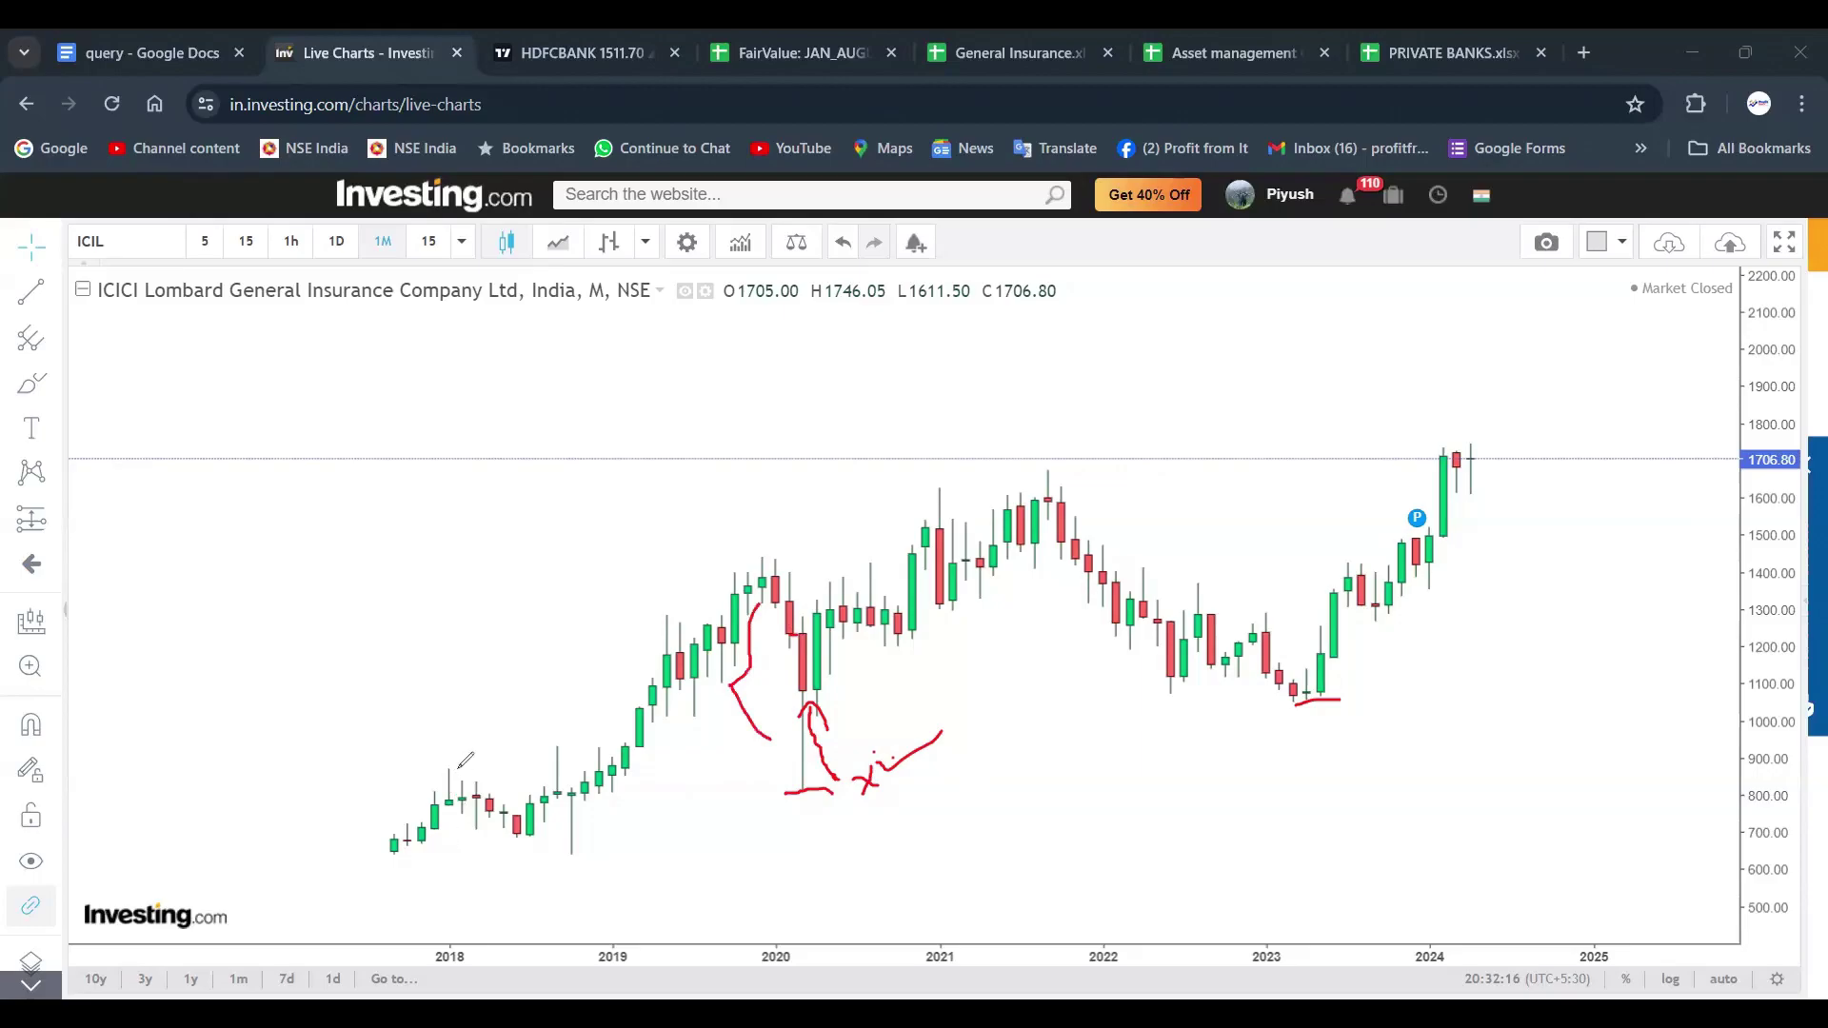
pyautogui.moveTo(461, 763)
pyautogui.mouseDown()
pyautogui.moveTo(515, 800)
pyautogui.moveTo(590, 766)
pyautogui.moveTo(600, 784)
pyautogui.mouseUp()
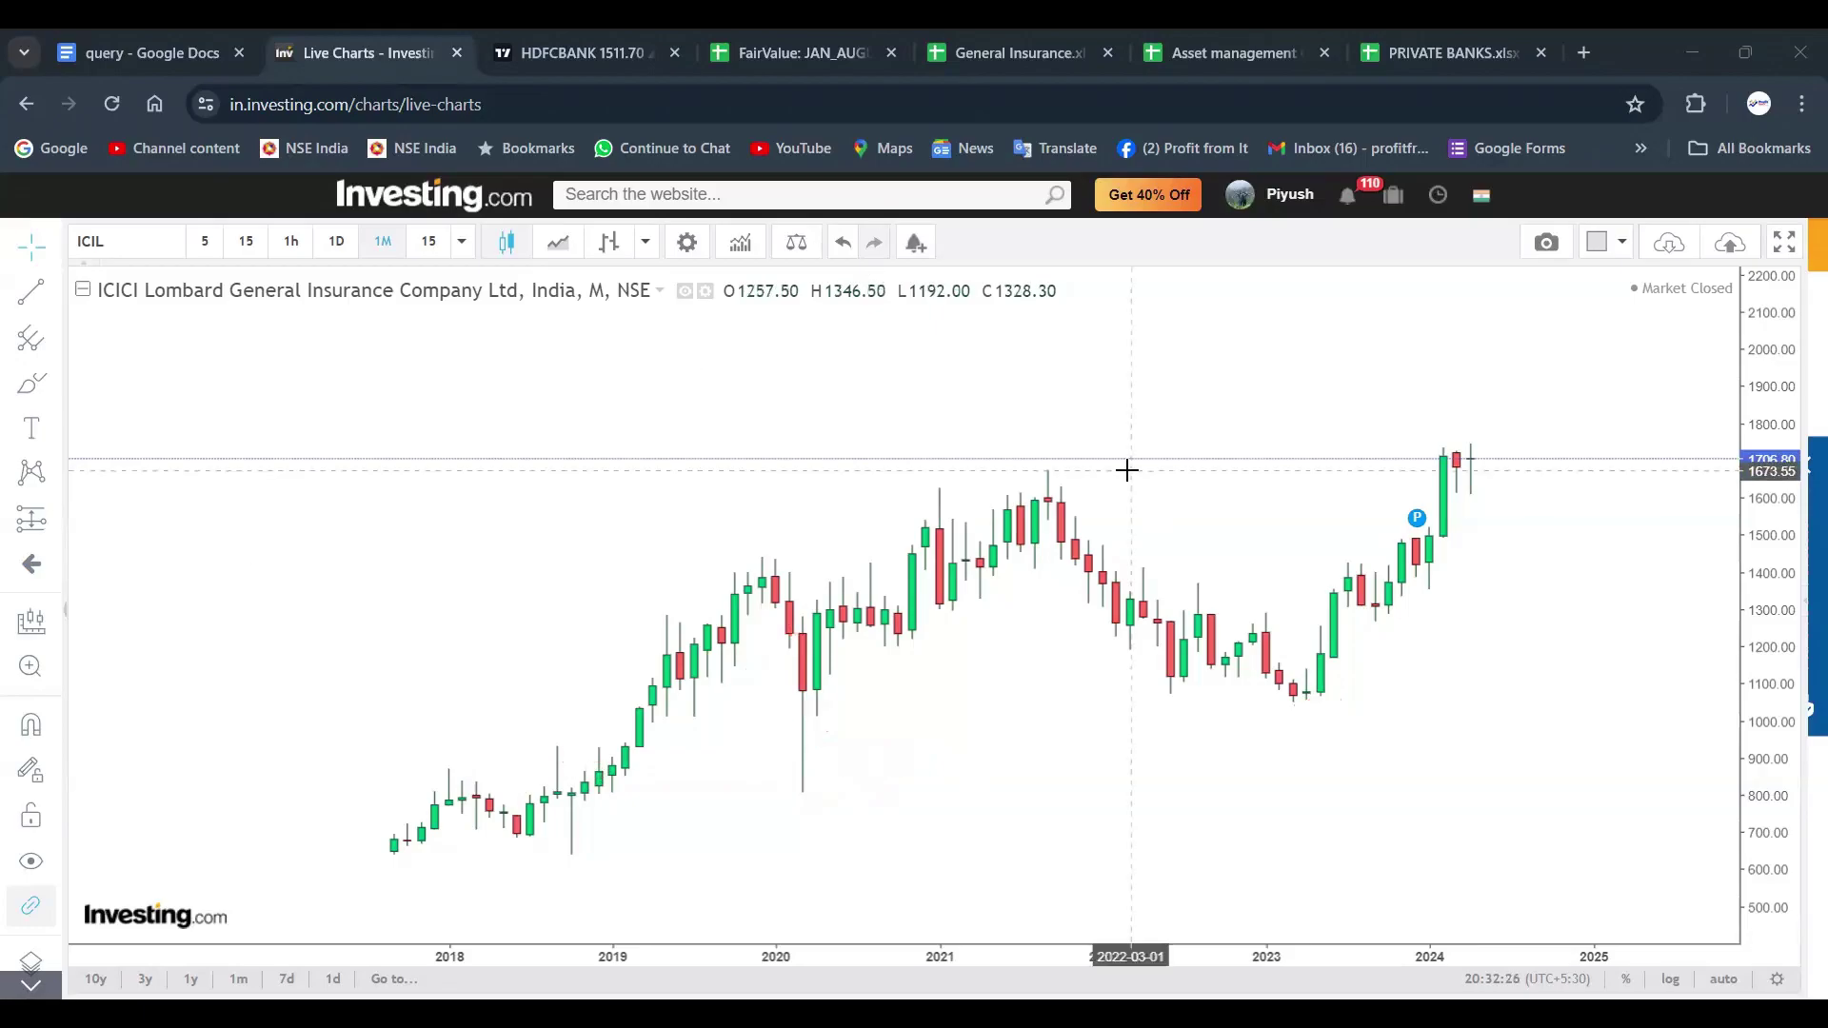
# Step: Place a horizontal line at 1673.55, level with the September 2021 high
pyautogui.click(1127, 471)
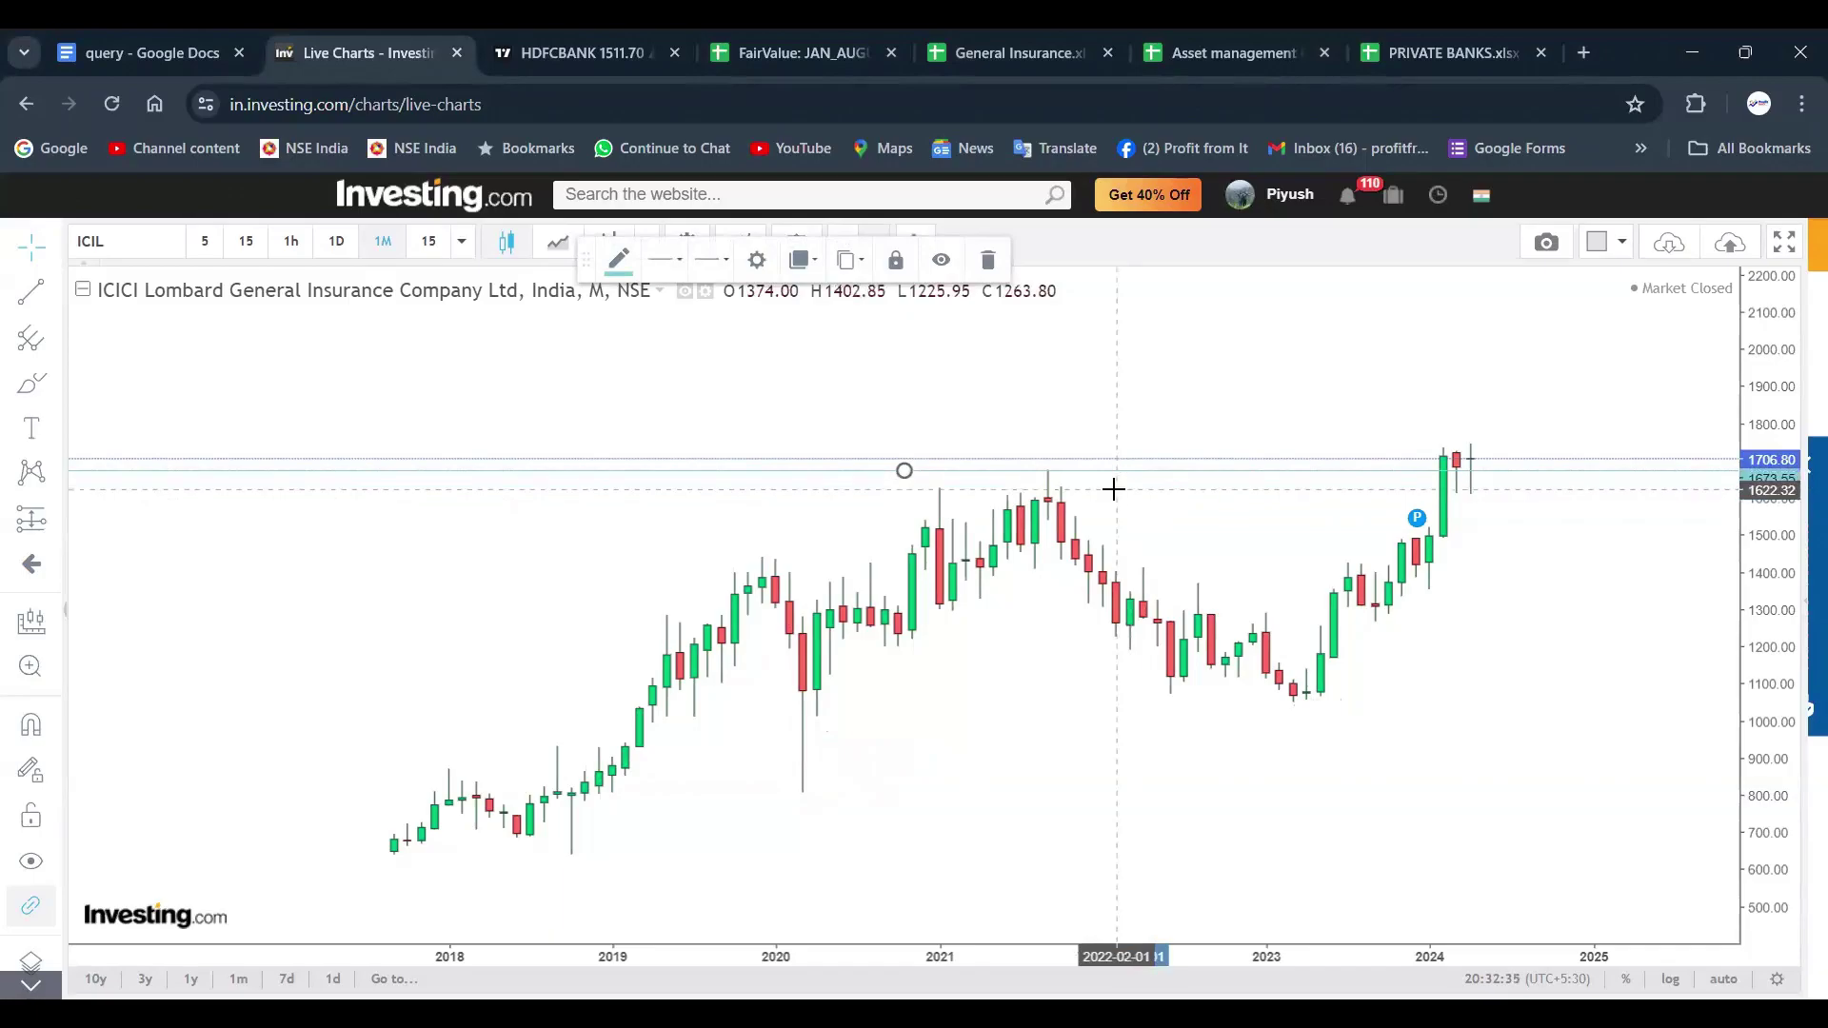
# Step: Try a thickened vertical line through the September 2021 candle, and delete it
pyautogui.click(1051, 590)
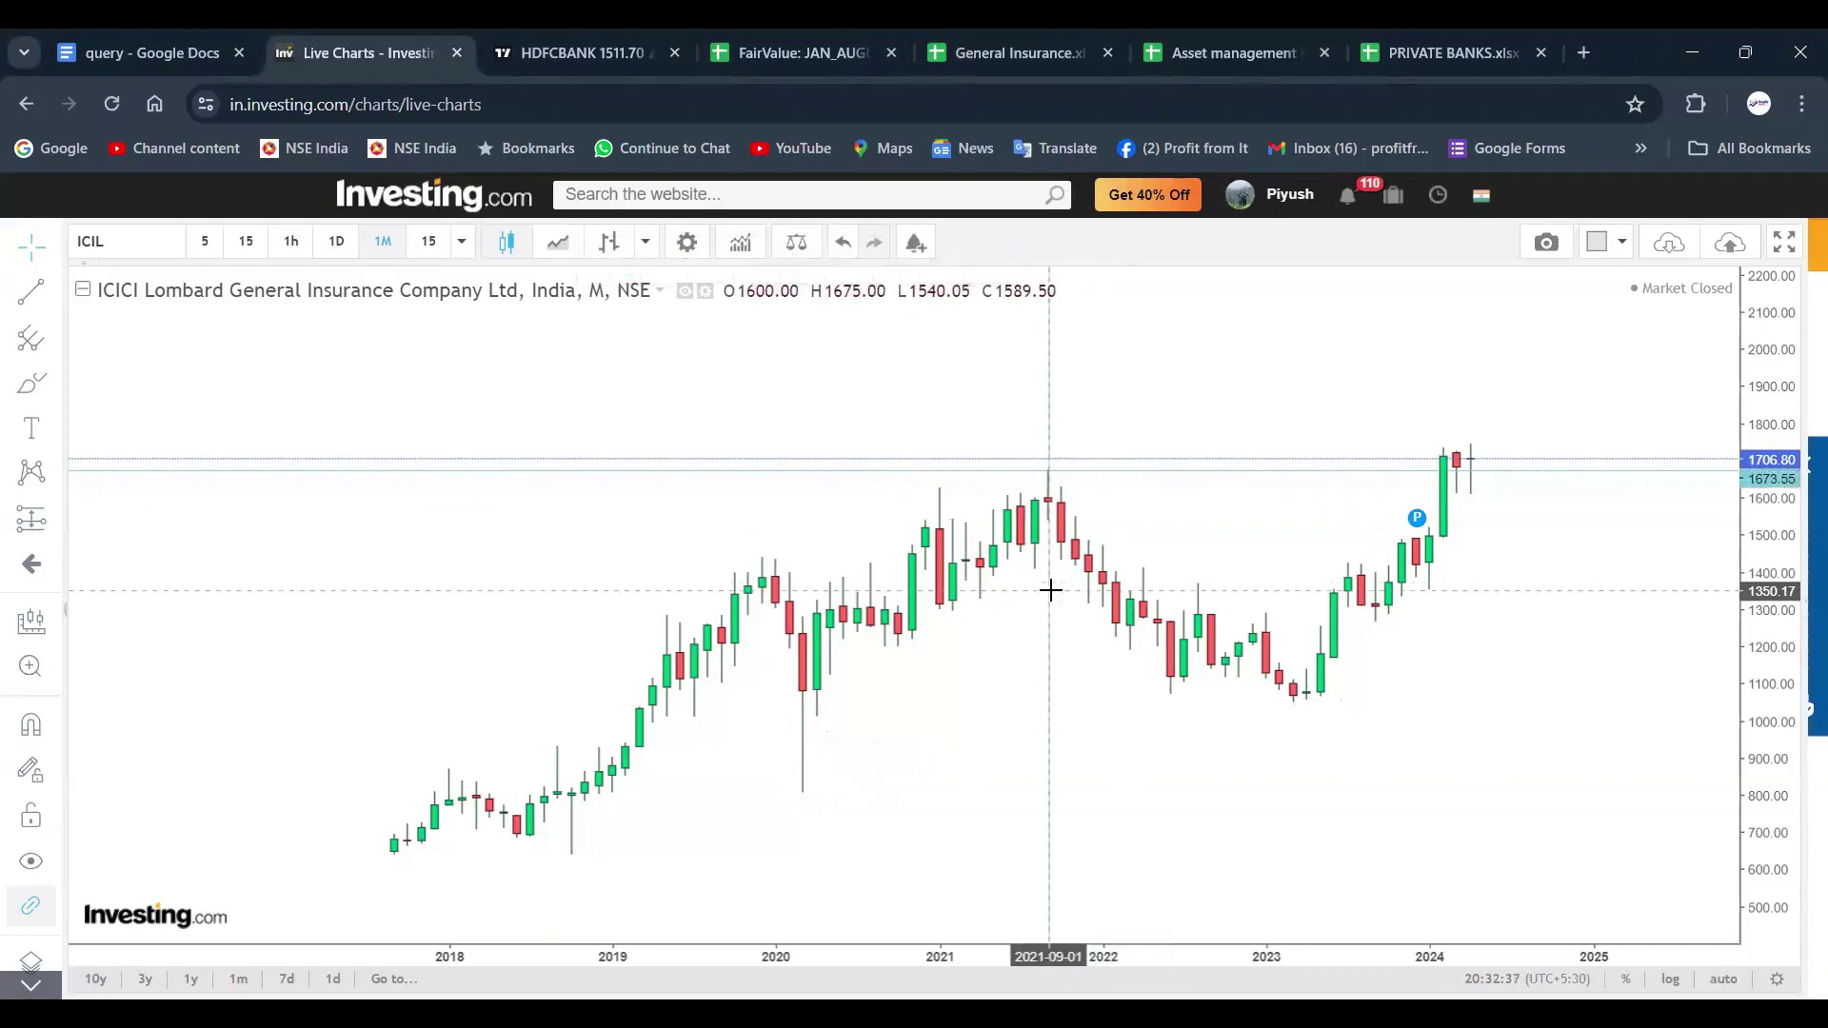
pyautogui.click(1048, 591)
pyautogui.click(663, 259)
pyautogui.click(811, 317)
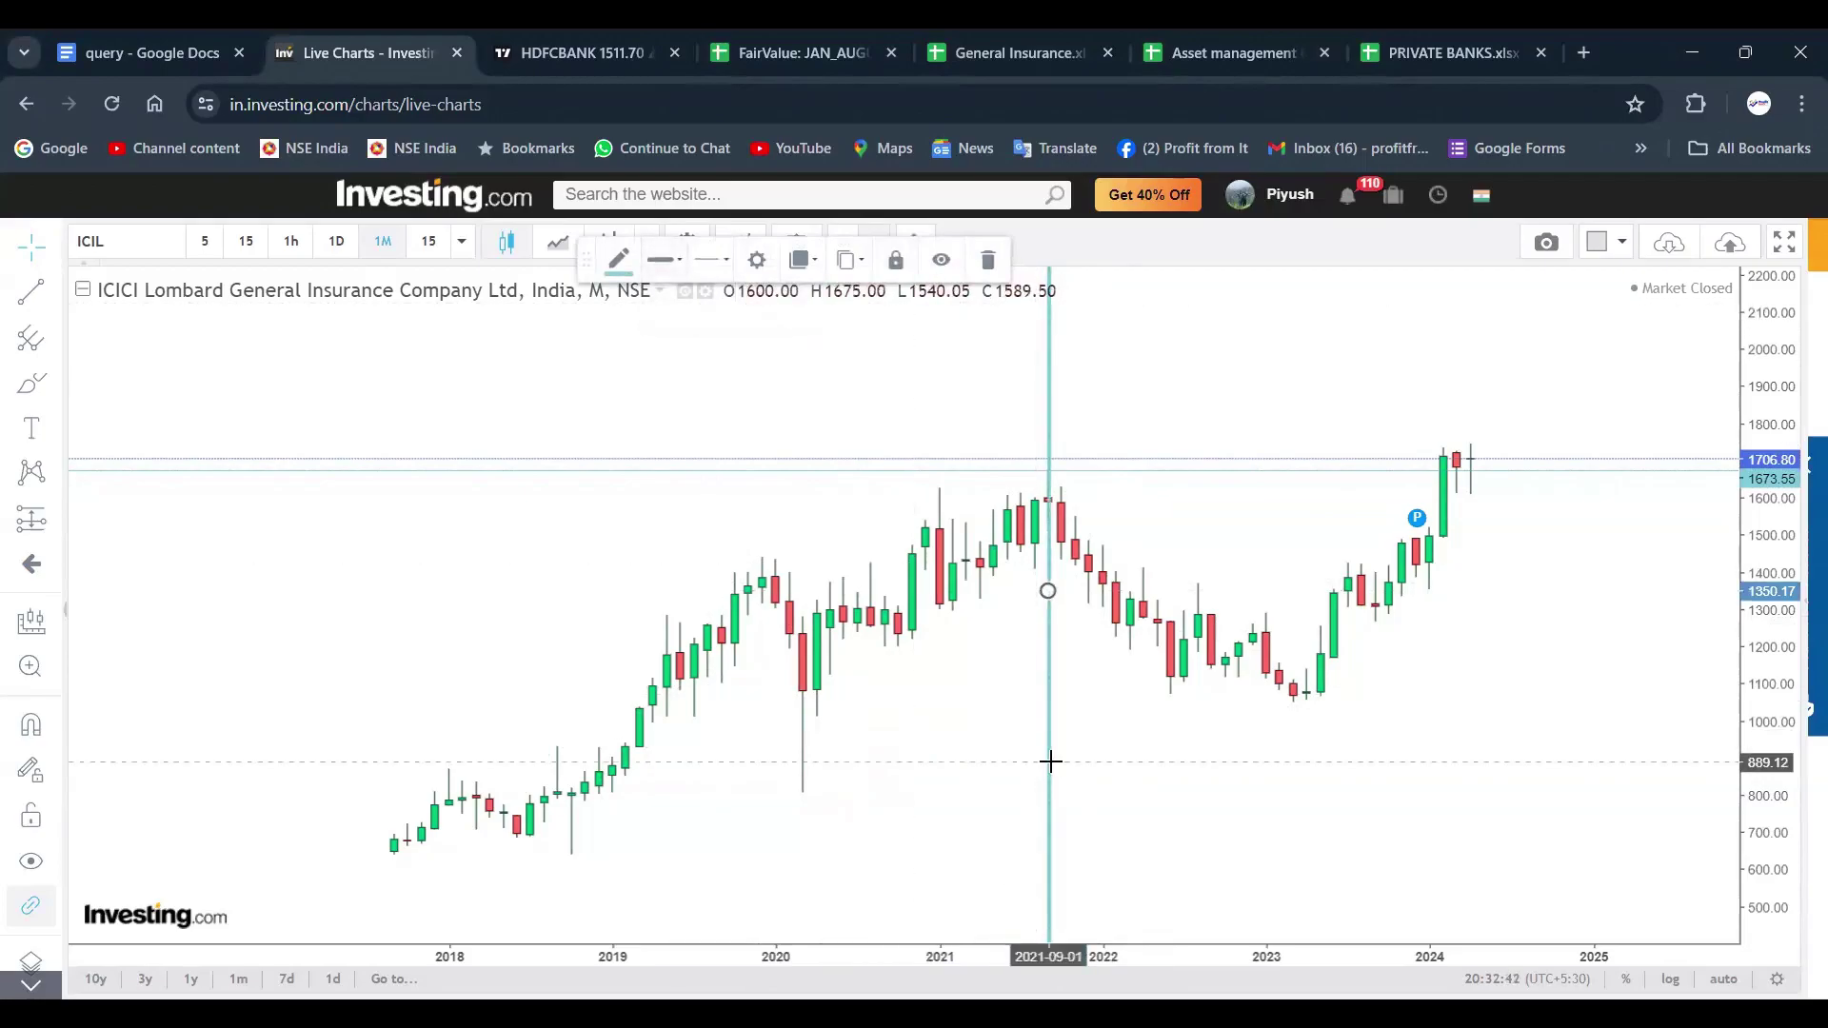
pyautogui.press('Delete')
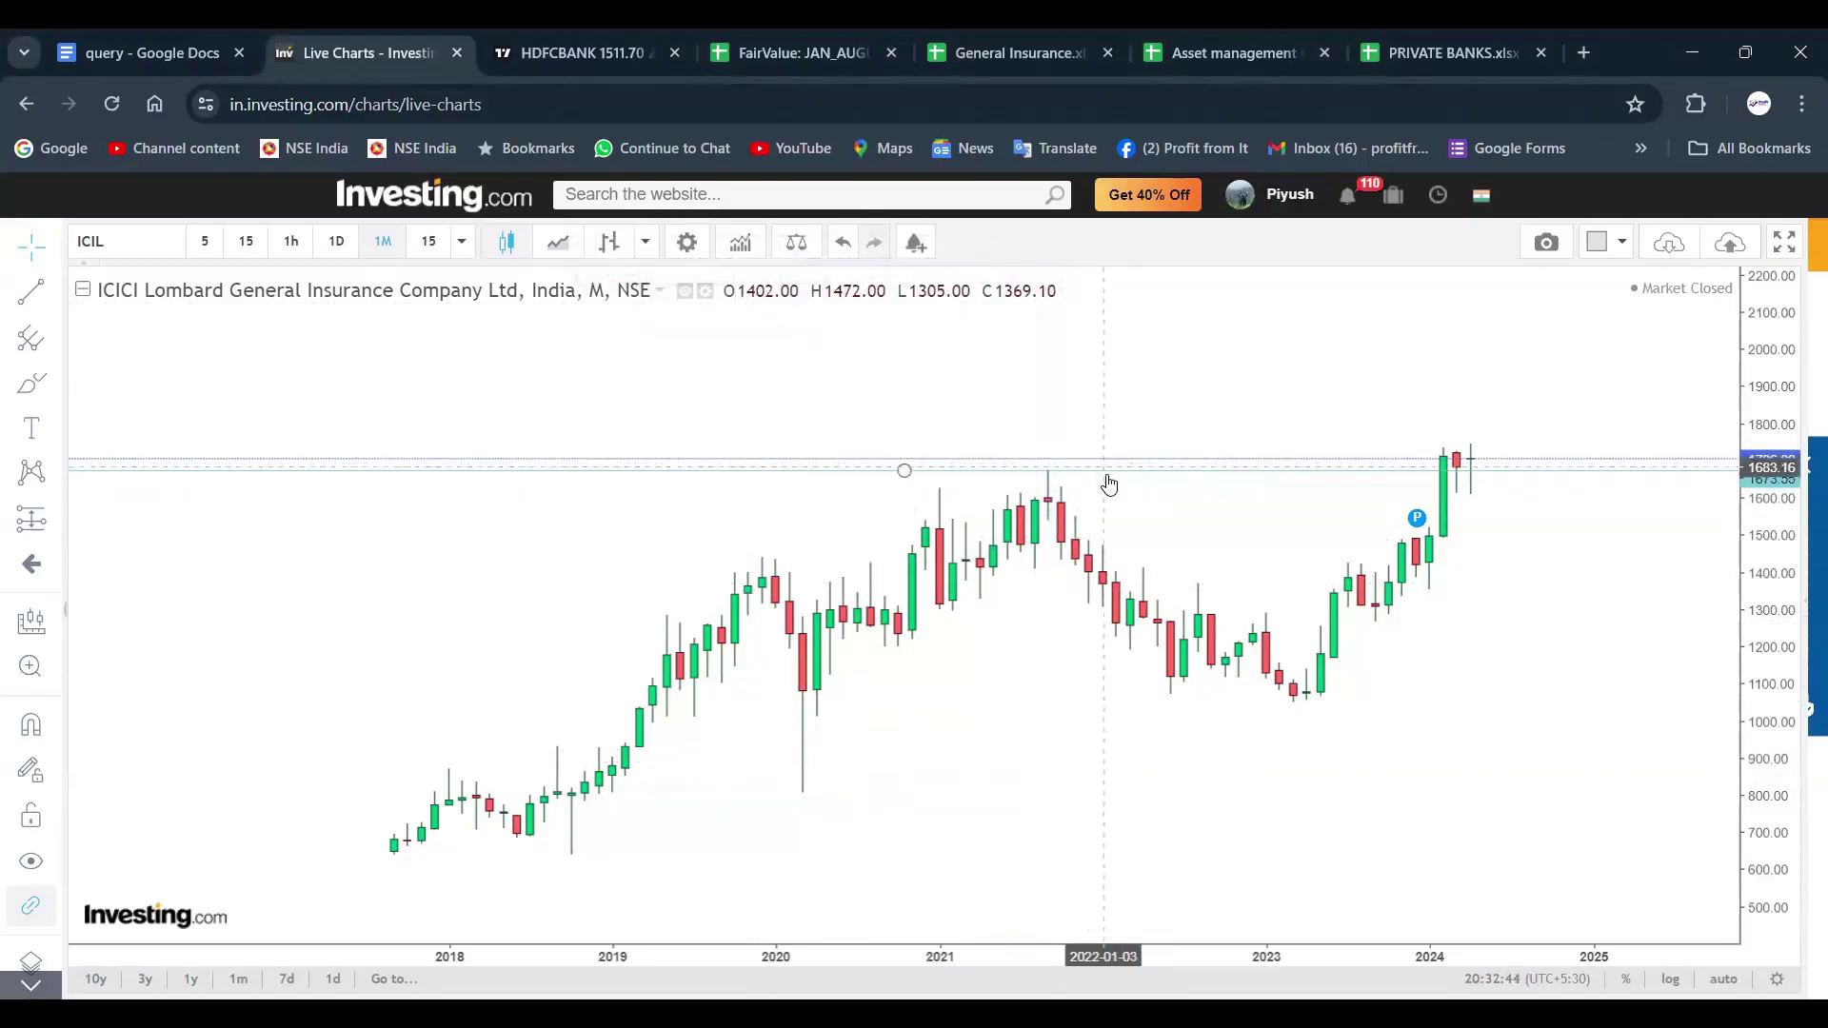